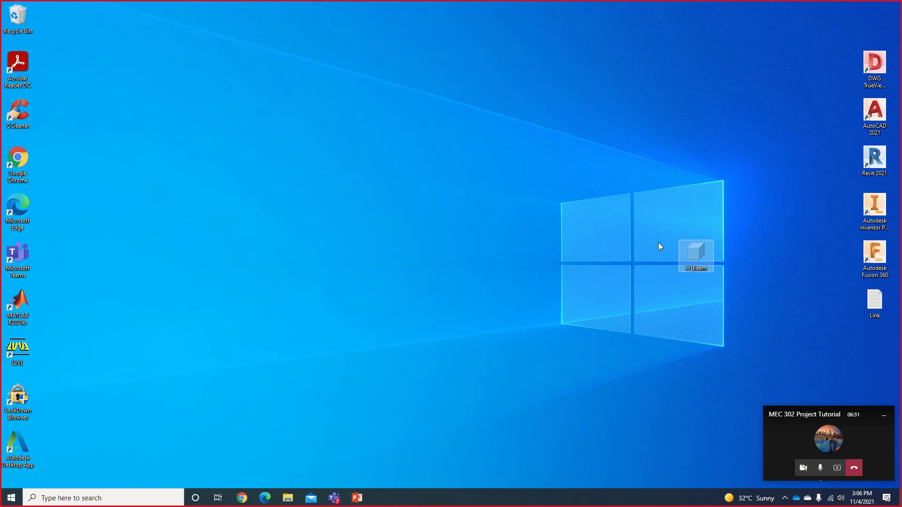
Step: Move the H_Beam file icon one grid space up on the desktop
{"action": "left_click", "coordinate": [671, 218]}
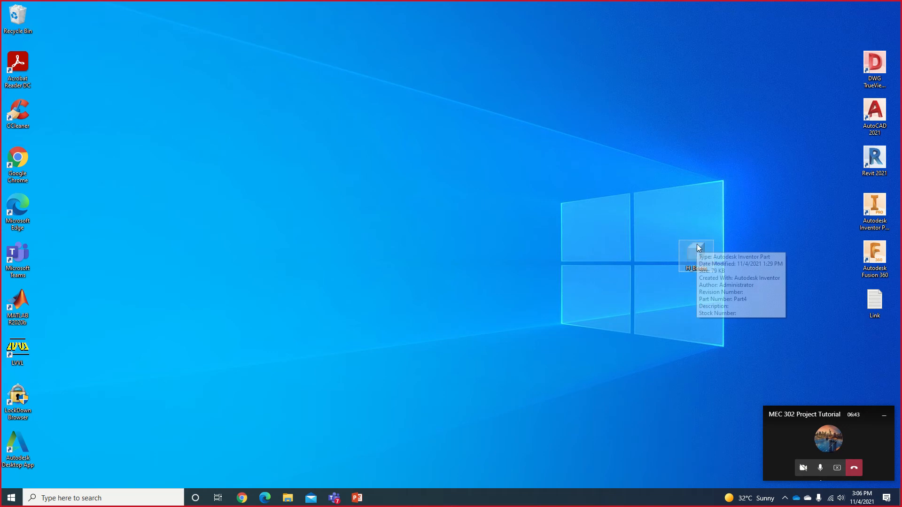
{"action": "left_click_drag", "start_coordinate": [695, 244], "coordinate": [696, 196]}
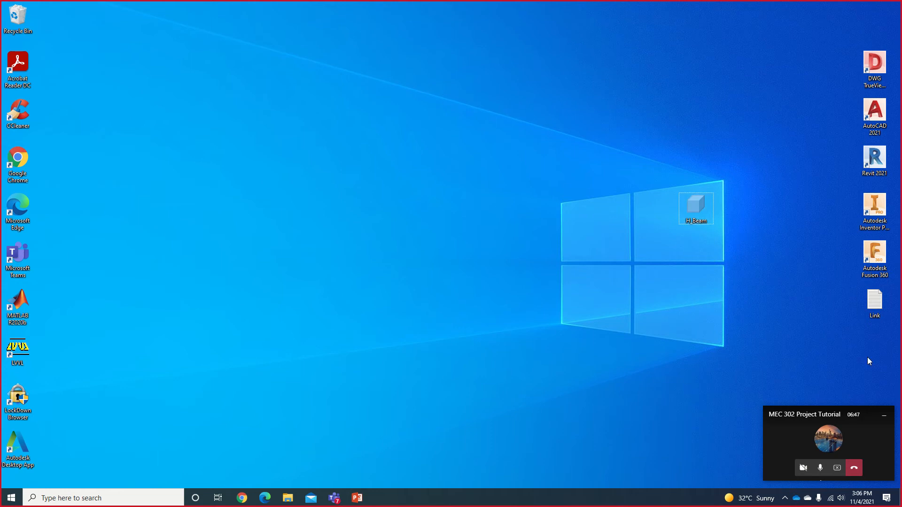
Step: Copy the YouTube URL from the Link text file on the desktop and minimise Notepad
{"action": "double_click", "coordinate": [878, 306]}
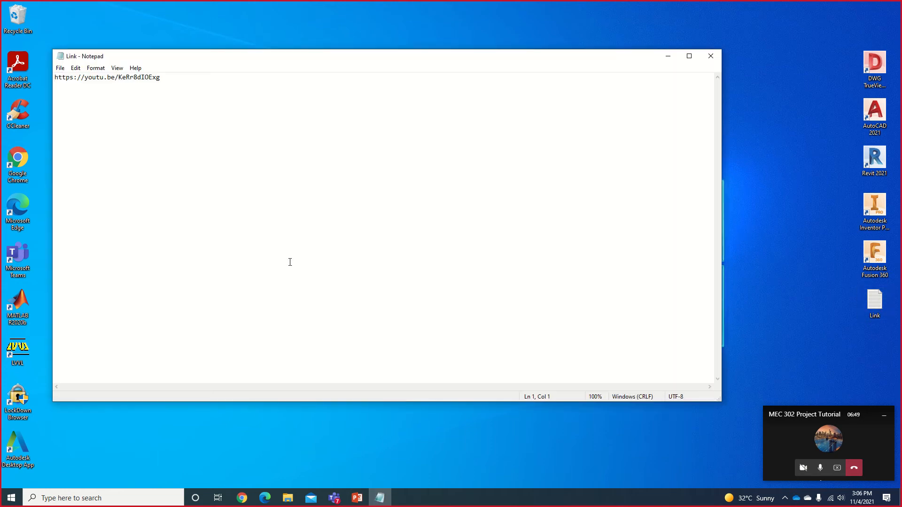
{"action": "left_click_drag", "start_coordinate": [201, 122], "coordinate": [42, 69]}
{"action": "key", "text": "ctrl+c"}
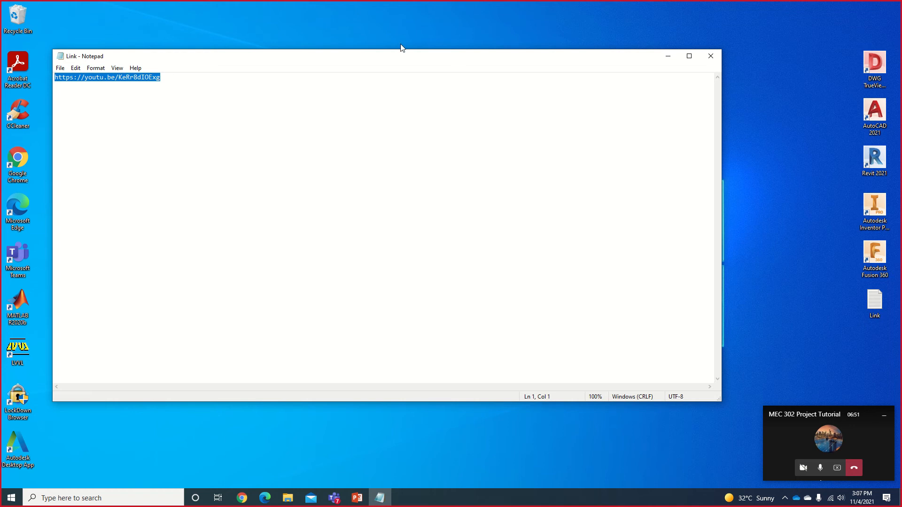
{"action": "left_click", "coordinate": [667, 57]}
Step: Switch to the MEC 302 Project Tutorial meeting in Teams and send the copied YouTube link in the meeting chat
{"action": "left_click", "coordinate": [818, 420]}
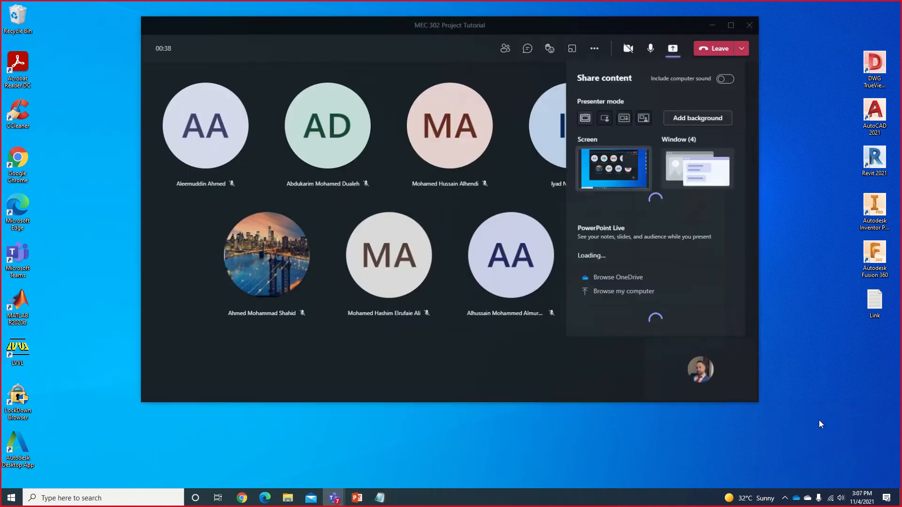
{"action": "left_click", "coordinate": [674, 367]}
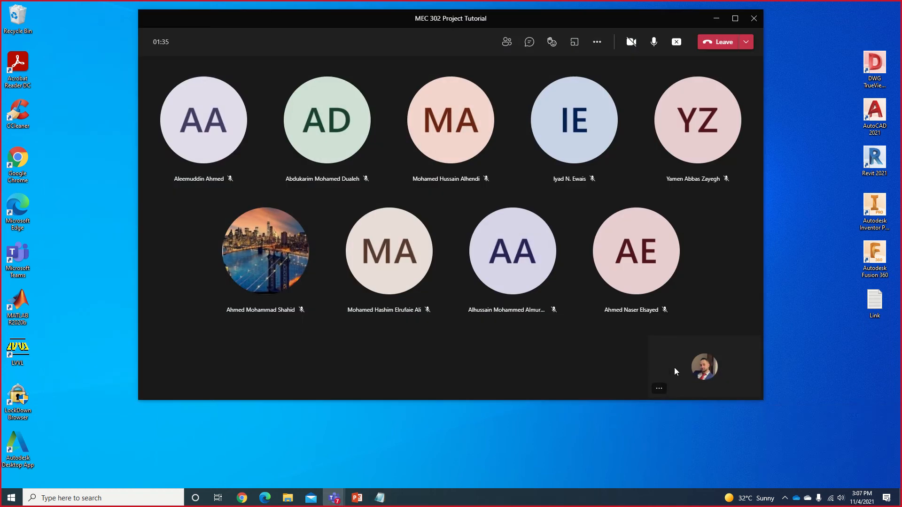
{"action": "left_click", "coordinate": [529, 43]}
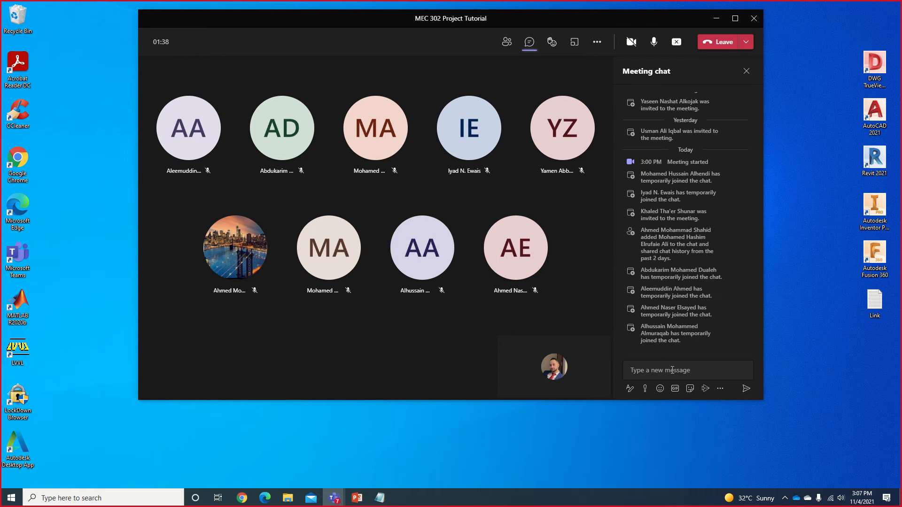
{"action": "left_click", "coordinate": [672, 370]}
{"action": "key", "text": "ctrl+v"}
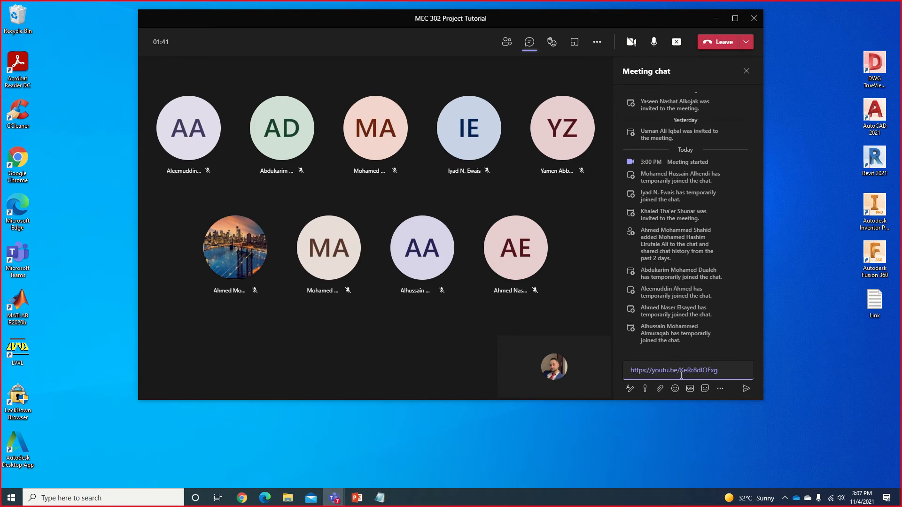
{"action": "key", "text": "Return"}
Step: Send the message "after 27 min" in the meeting chat and minimise the meeting window
{"action": "type", "text": "as"}
{"action": "type", "text": "fter 27 min"}
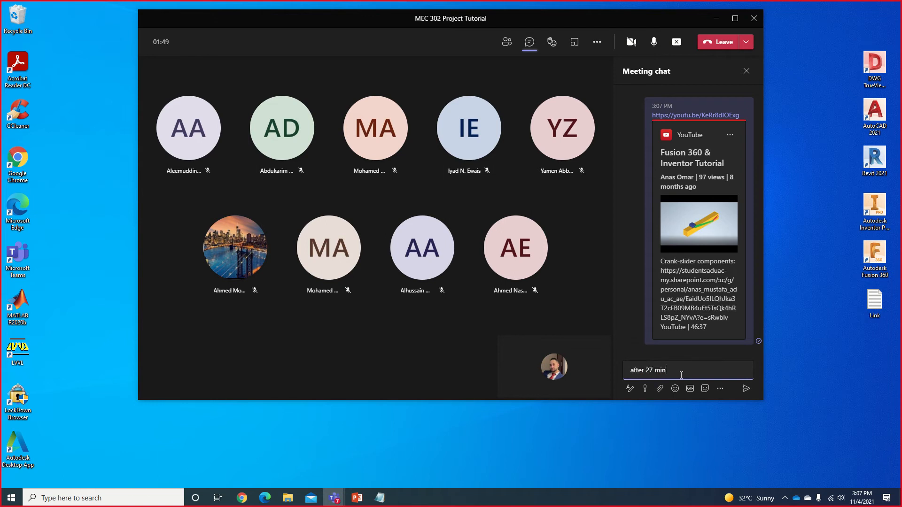
{"action": "key", "text": "Return"}
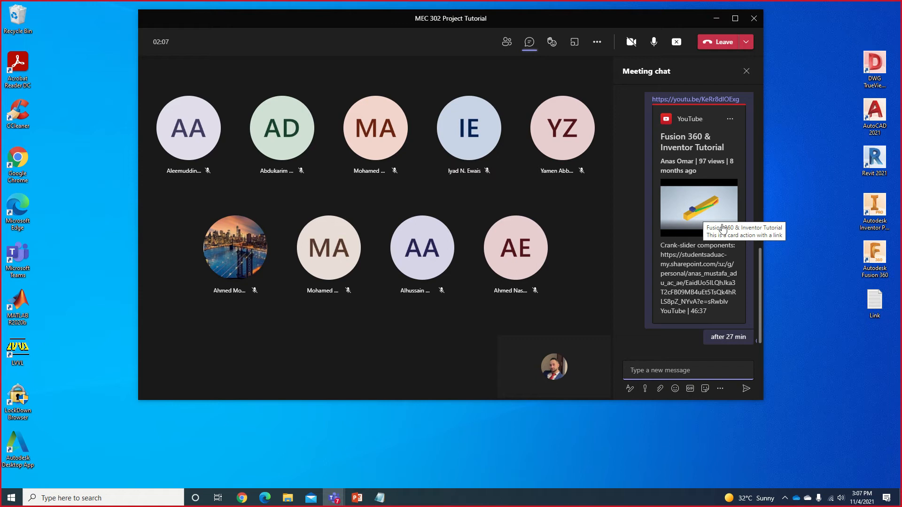
{"action": "scroll", "coordinate": [720, 258], "scroll_direction": "up", "scroll_amount": 5}
{"action": "scroll", "coordinate": [722, 261], "scroll_direction": "down", "scroll_amount": 5}
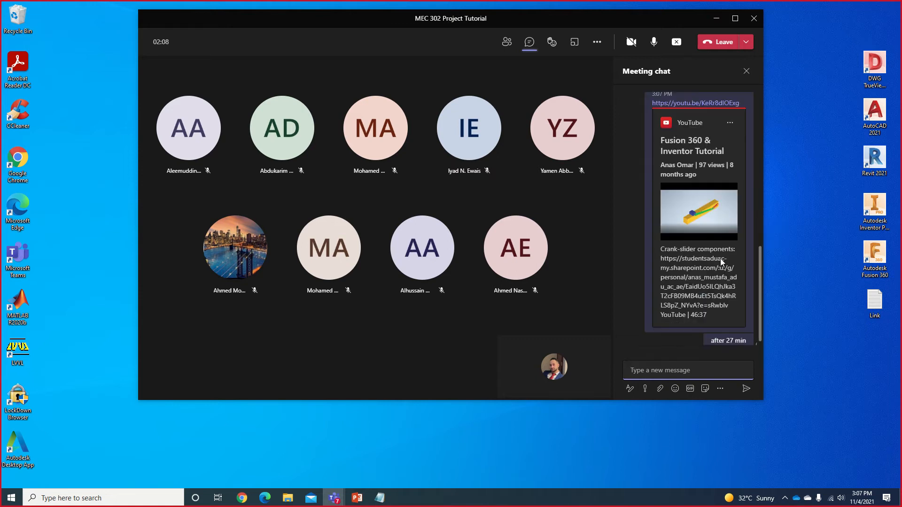
{"action": "left_click", "coordinate": [716, 18]}
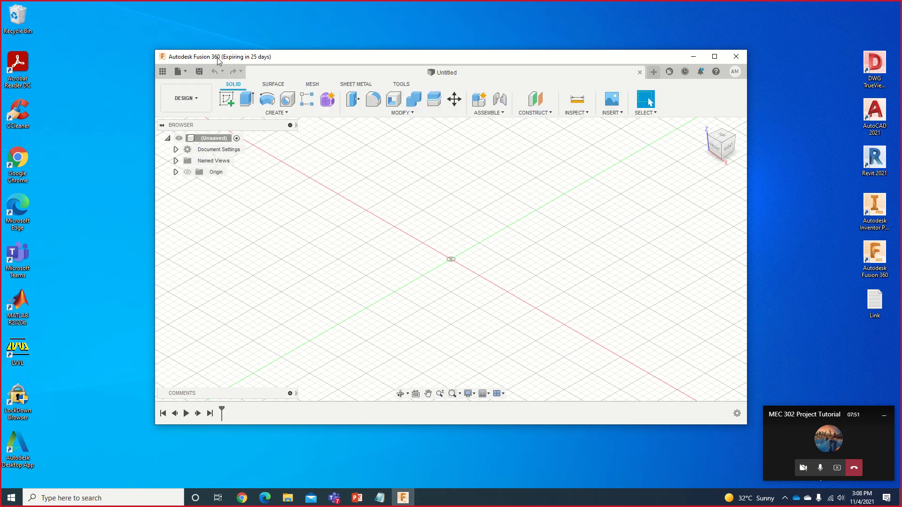
Step: Search the Recycle Bin for H_beam, restore H_beam.igs to the desktop and close the Recycle Bin
{"action": "left_click", "coordinate": [24, 22]}
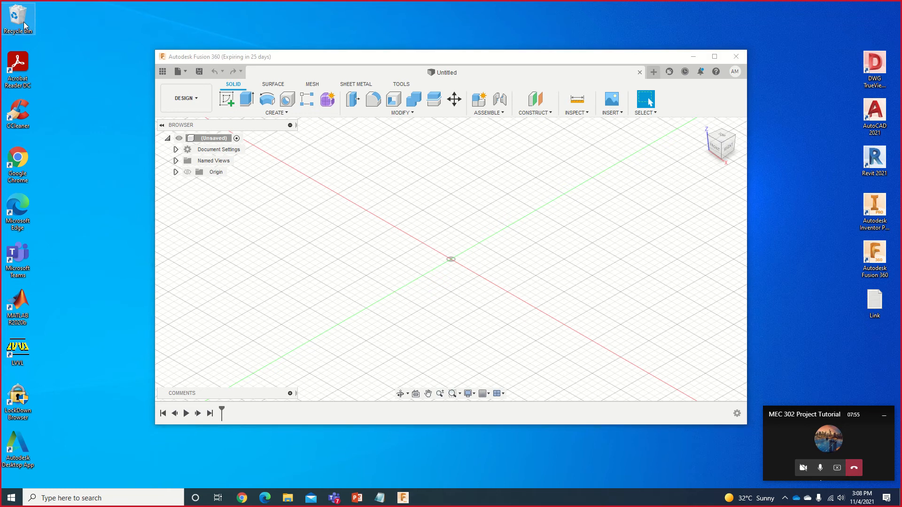
{"action": "right_click", "coordinate": [23, 22]}
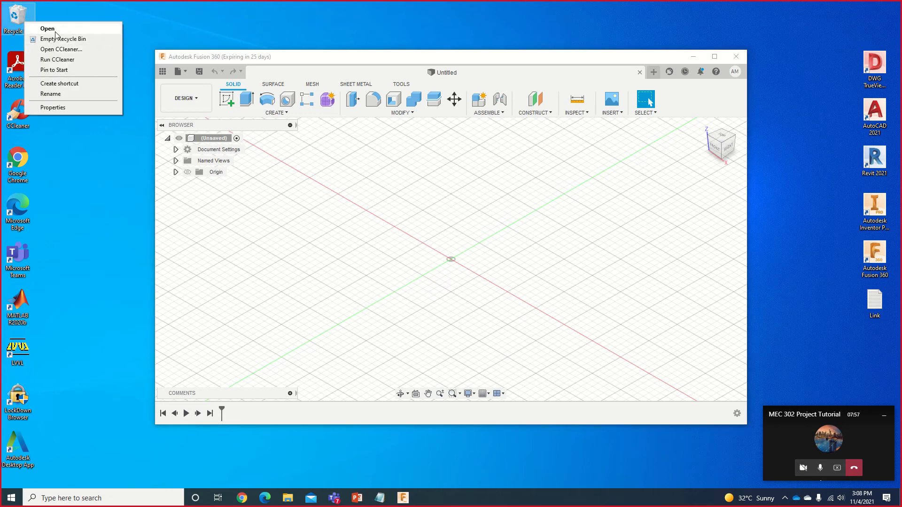
{"action": "left_click", "coordinate": [56, 29]}
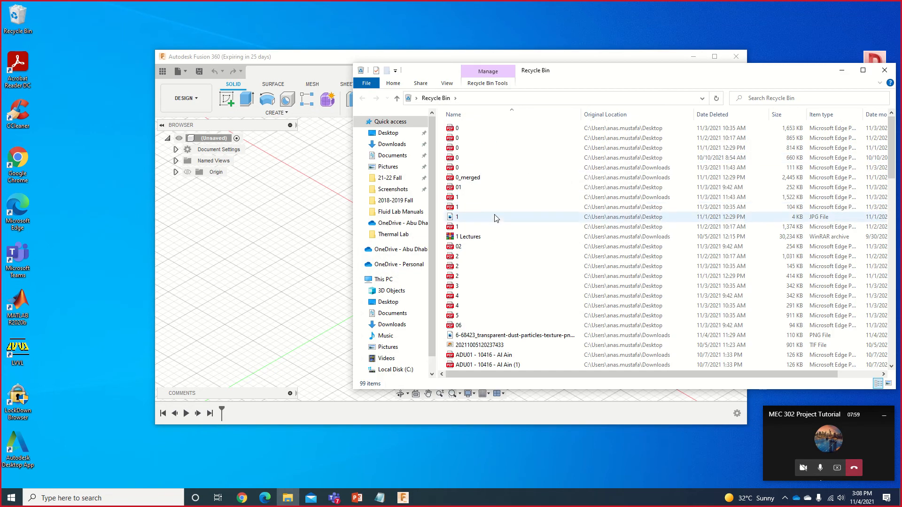
{"action": "left_click", "coordinate": [825, 95]}
{"action": "type", "text": "H_beam"}
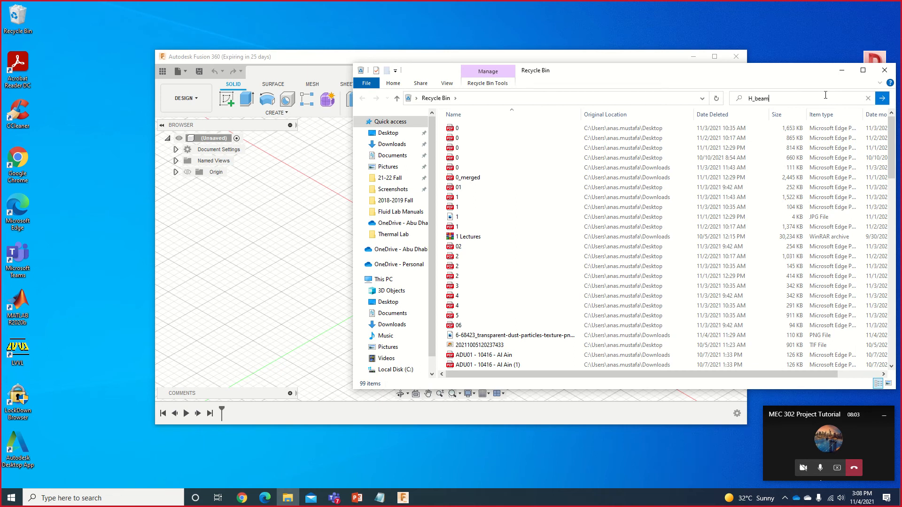
{"action": "left_click", "coordinate": [882, 98]}
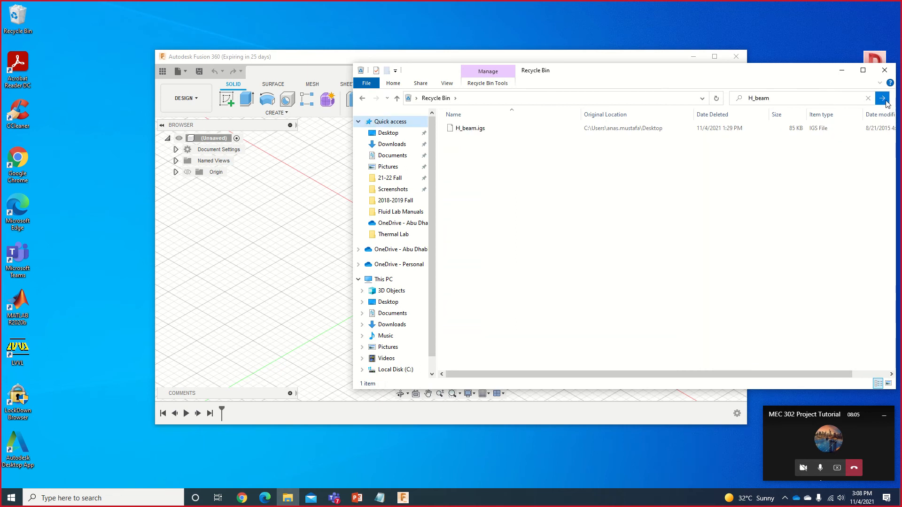
{"action": "left_click", "coordinate": [586, 134]}
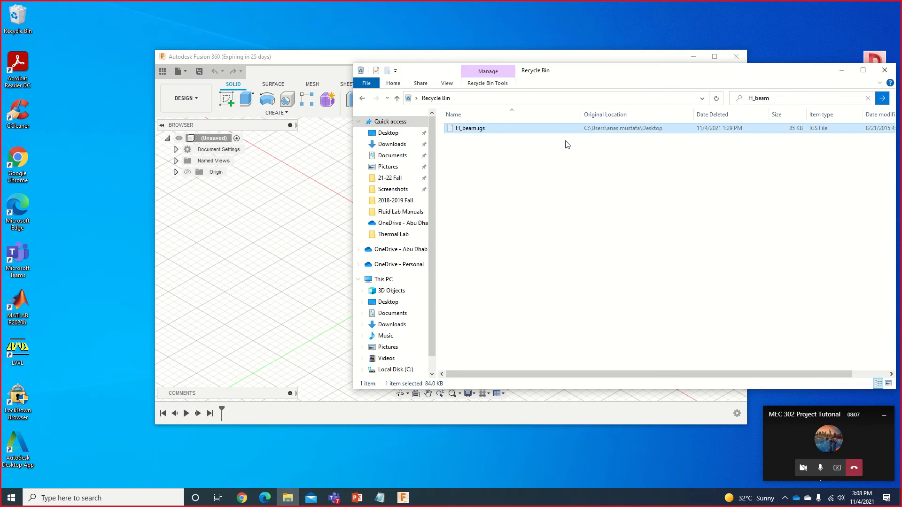
{"action": "left_click", "coordinate": [80, 216]}
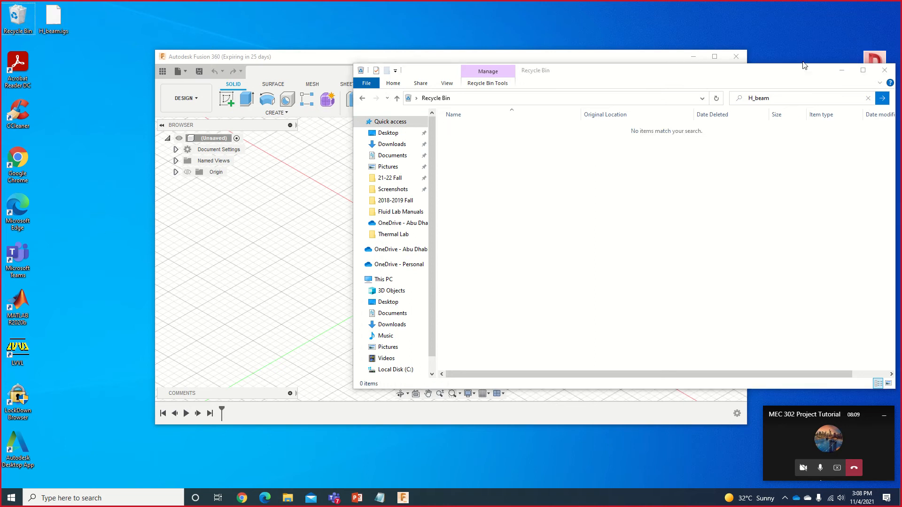
{"action": "left_click", "coordinate": [884, 70]}
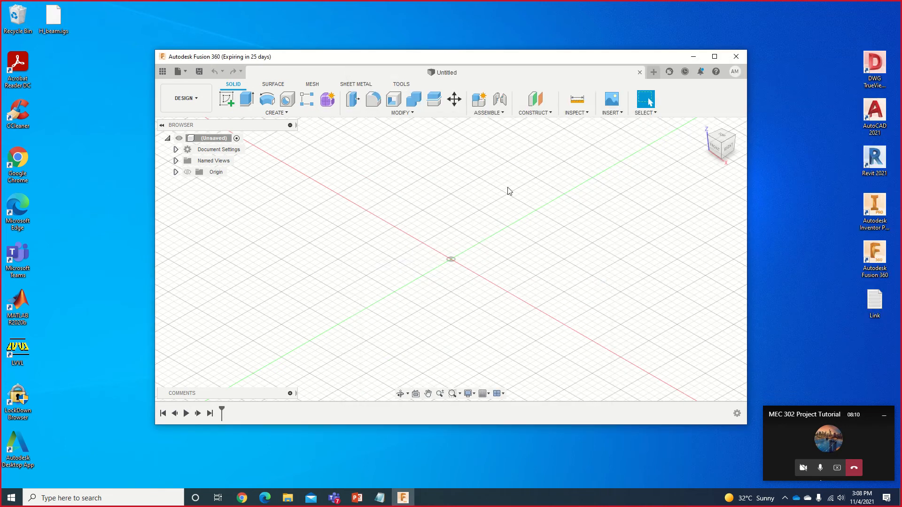
Step: Switch to Fusion 360 and open H_beam.igs from the computer's Desktop folder
{"action": "left_click", "coordinate": [185, 72]}
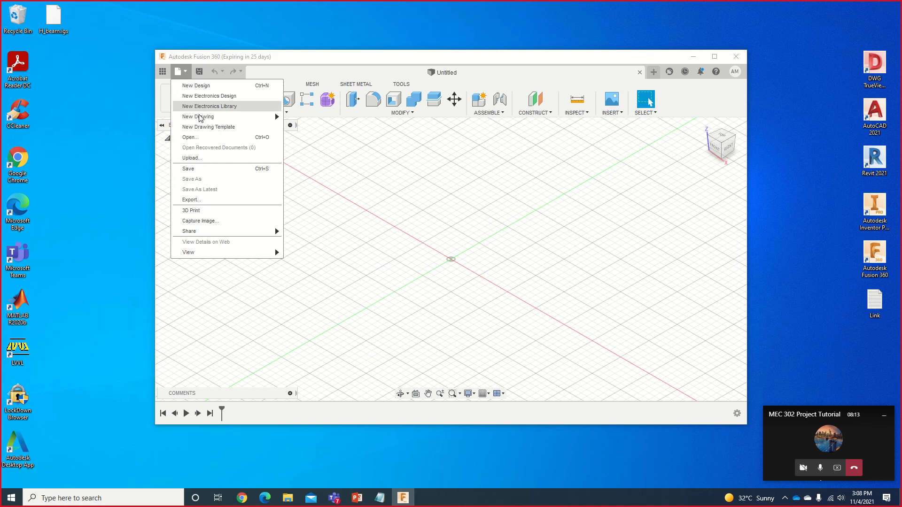
{"action": "left_click", "coordinate": [190, 137]}
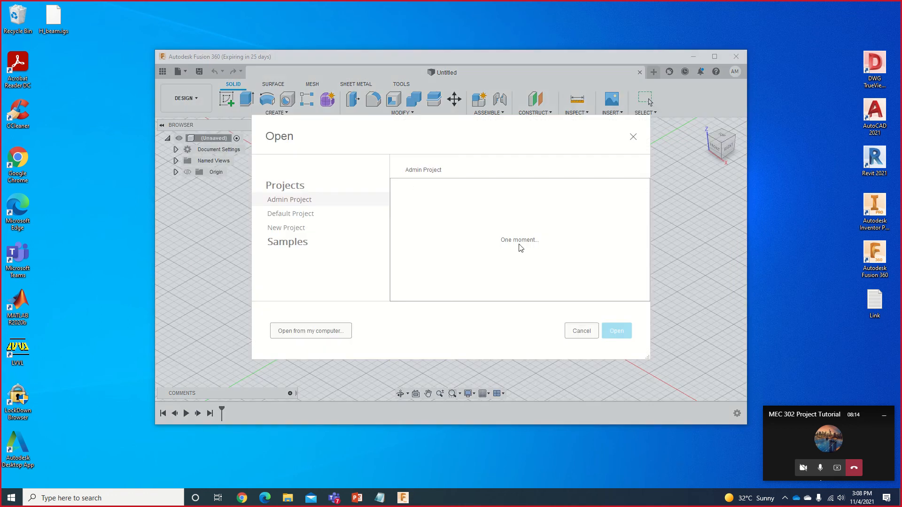
{"action": "left_click", "coordinate": [325, 331]}
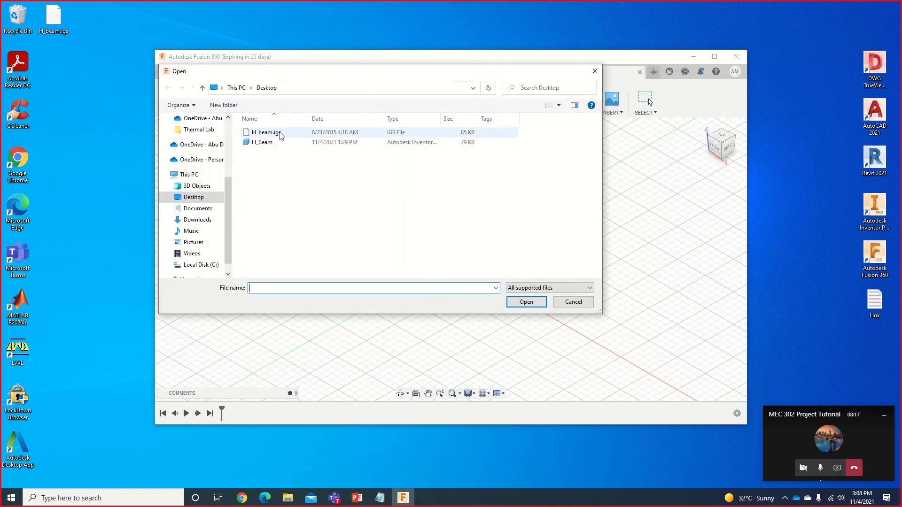
{"action": "left_click", "coordinate": [282, 135]}
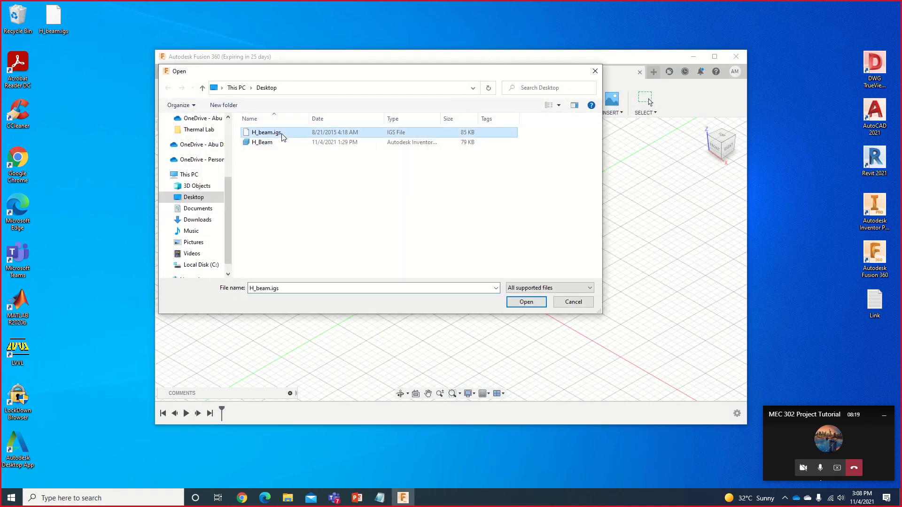
{"action": "double_click", "coordinate": [266, 132]}
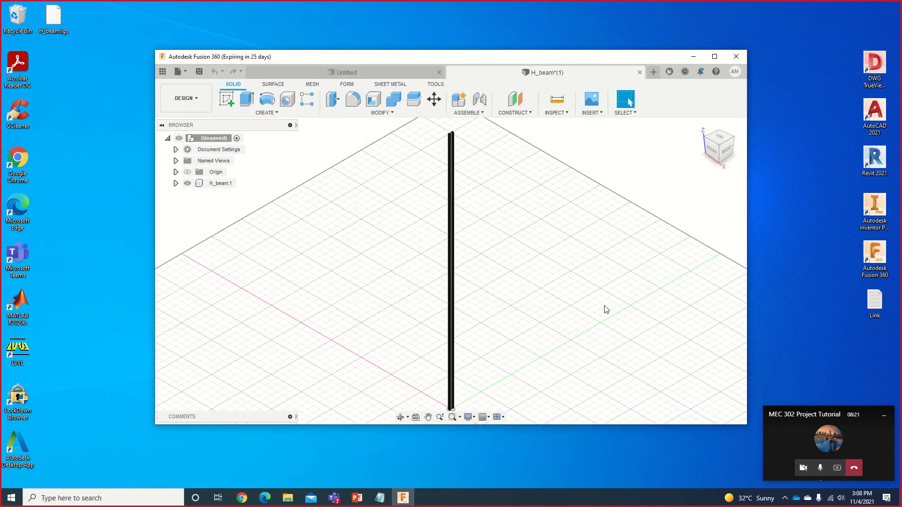
{"action": "scroll", "coordinate": [475, 260], "scroll_direction": "down", "scroll_amount": 5}
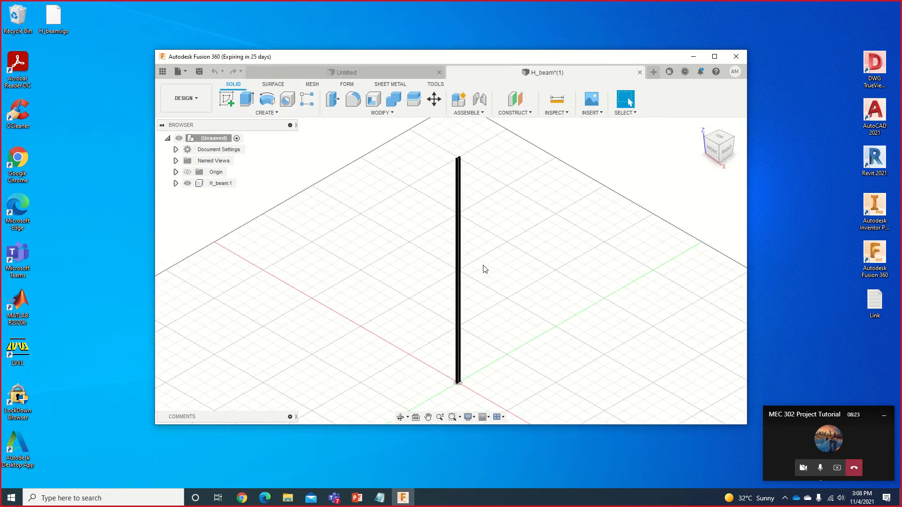
{"action": "middle_click_drag", "start_coordinate": [485, 261], "coordinate": [471, 270]}
{"action": "key", "text": "Escape"}
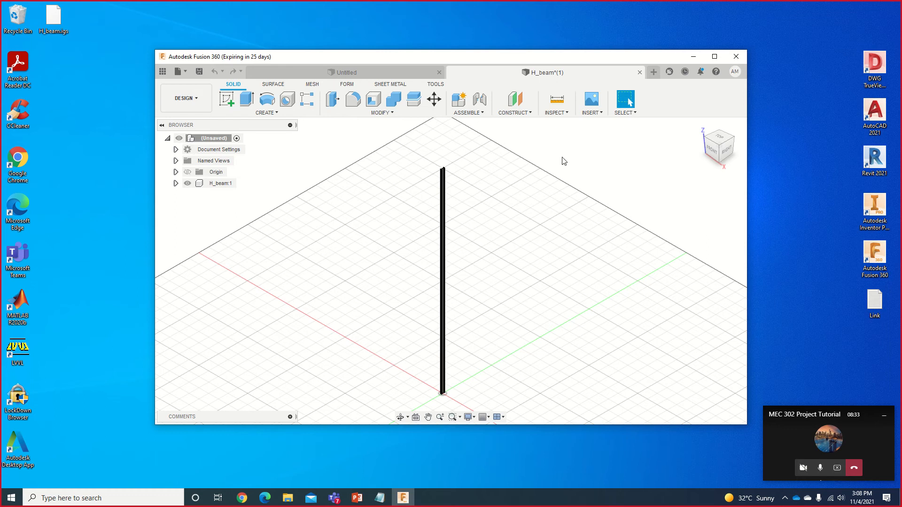
Step: Return to the untitled design and show the stored files of the Admin Project in the data panel
{"action": "left_click", "coordinate": [324, 73]}
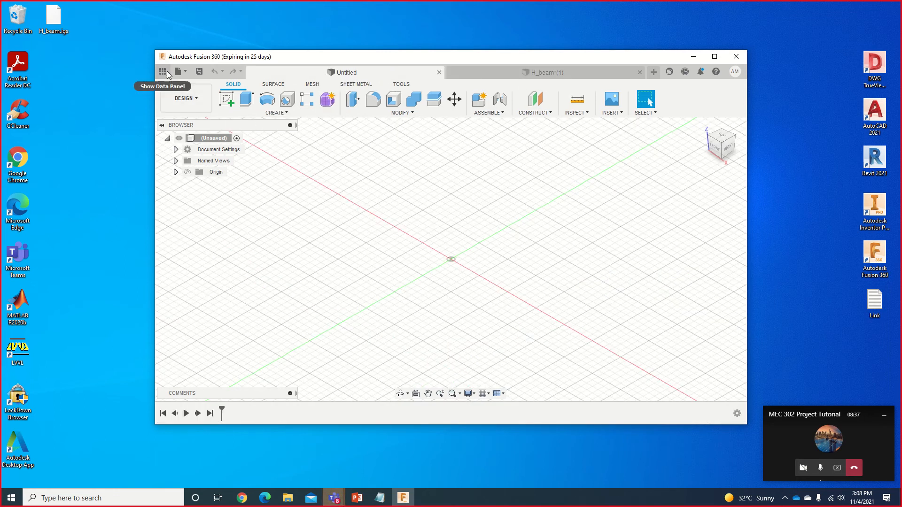
{"action": "left_click", "coordinate": [178, 72]}
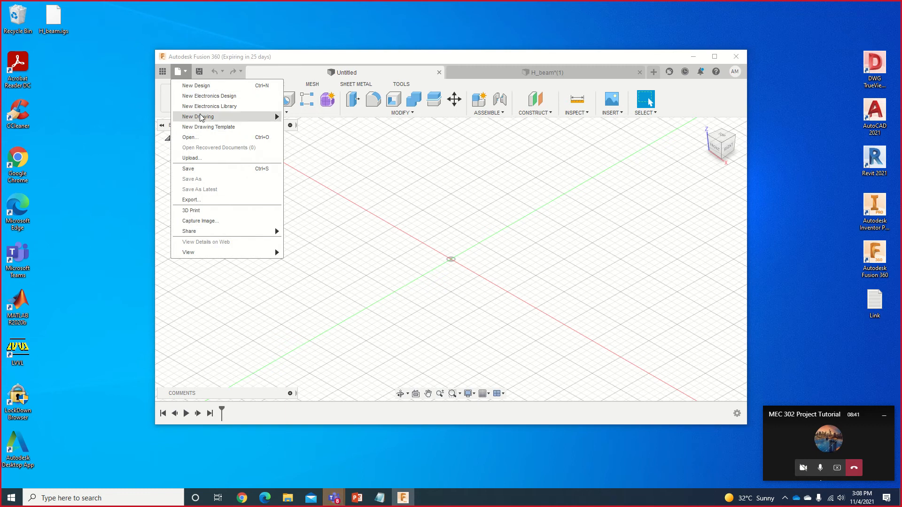
{"action": "left_click", "coordinate": [160, 72]}
{"action": "left_click", "coordinate": [160, 71]}
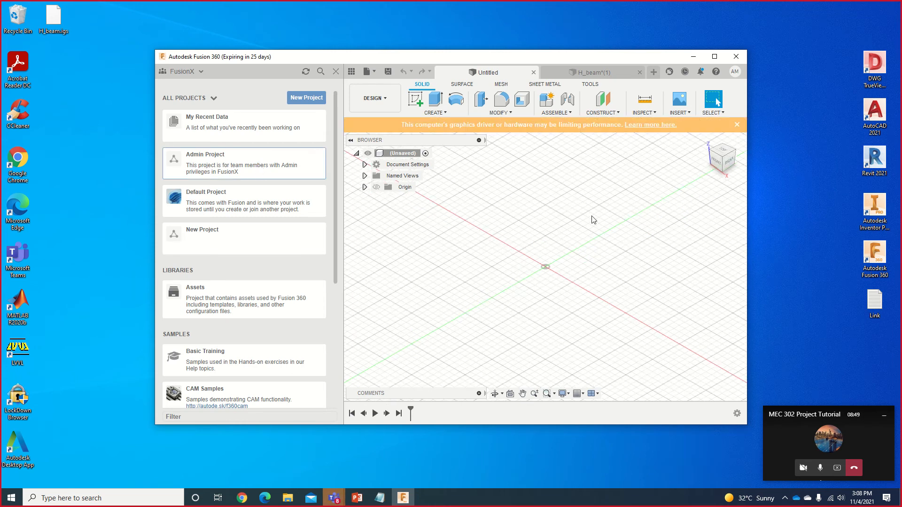
{"action": "left_click", "coordinate": [271, 170]}
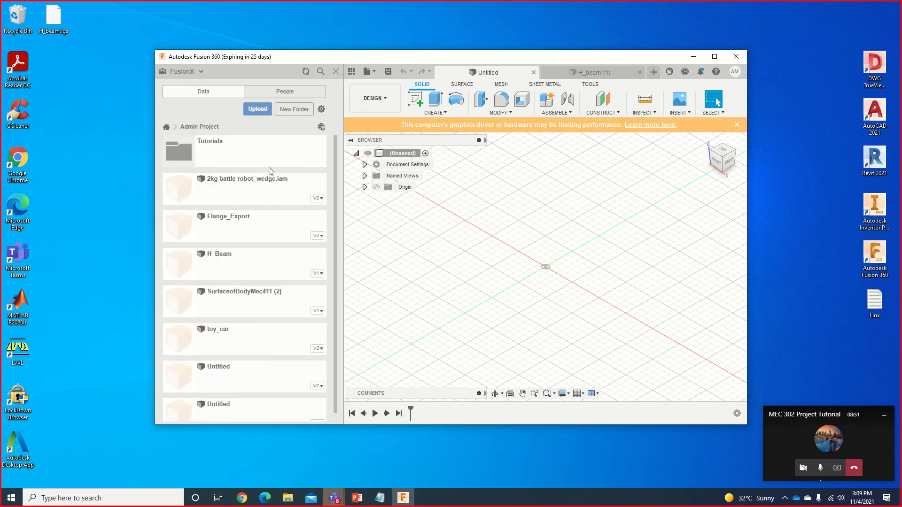
Step: Try to export the unsaved H_beam design as Autodesk Inventor 2021 Files (*.ipt *.iam), then cancel the export
{"action": "left_click", "coordinate": [565, 74]}
{"action": "left_click", "coordinate": [367, 71]}
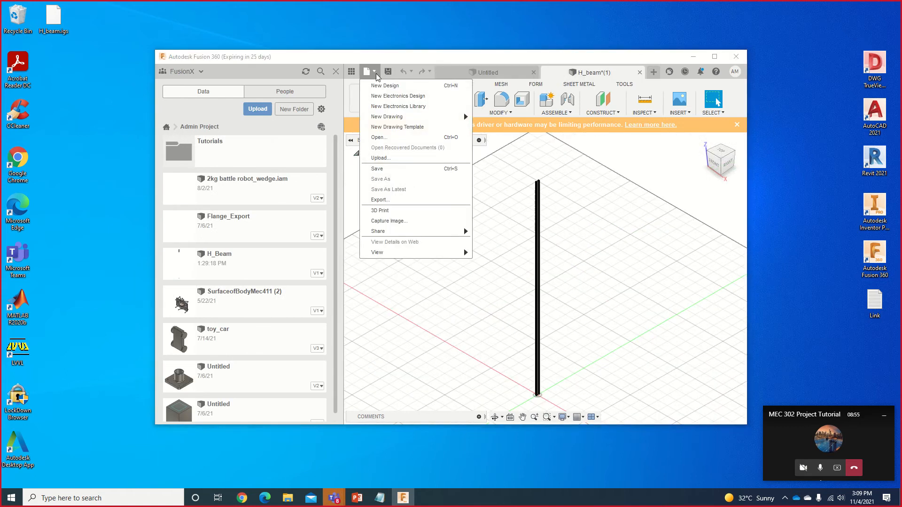
{"action": "left_click", "coordinate": [401, 200]}
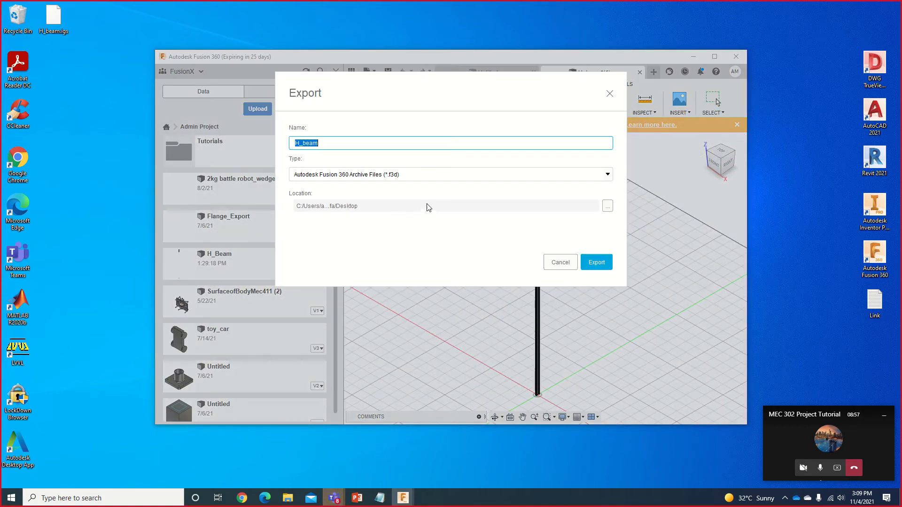
{"action": "left_click", "coordinate": [404, 175]}
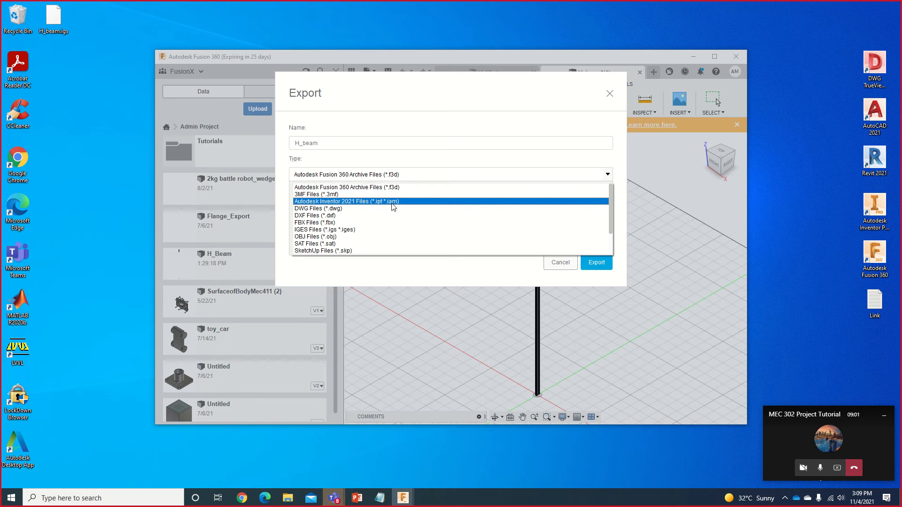
{"action": "left_click", "coordinate": [392, 202]}
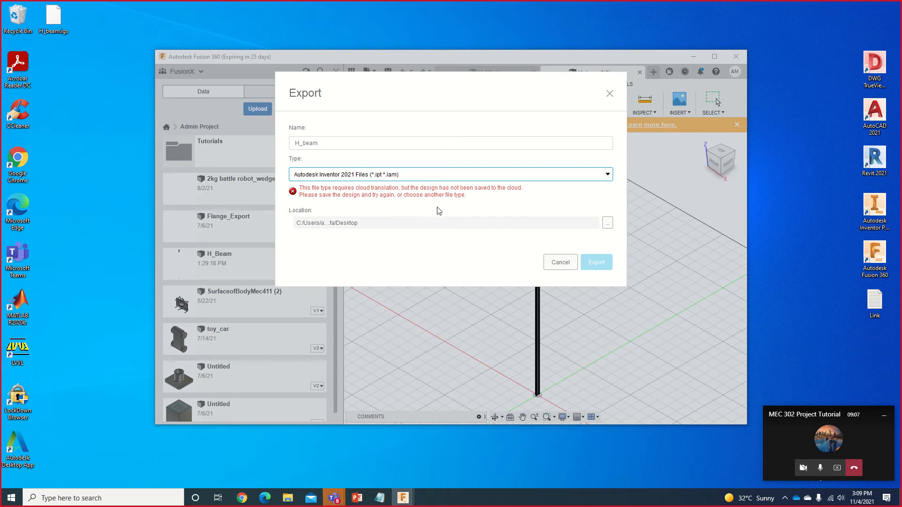
{"action": "left_click", "coordinate": [560, 263]}
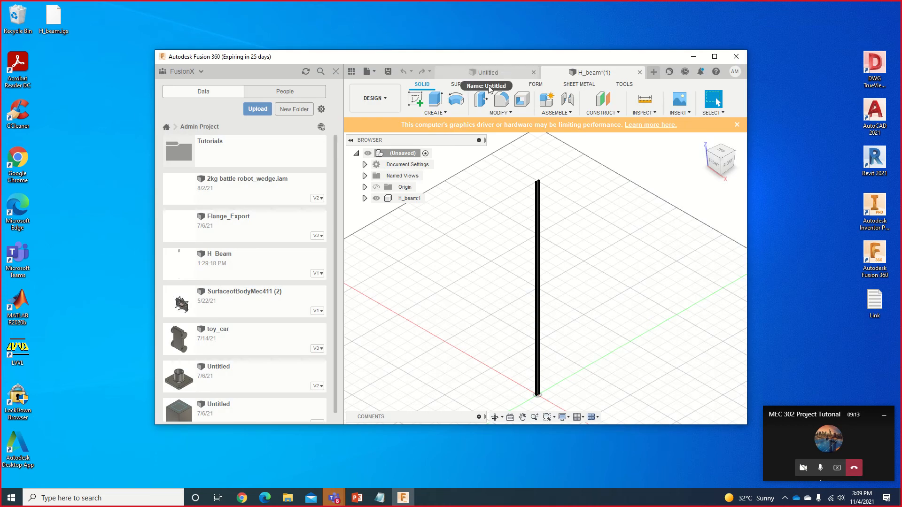
Step: Open the stored H_Beam design from the Admin Project and maximise the Fusion 360 window
{"action": "left_click", "coordinate": [488, 73]}
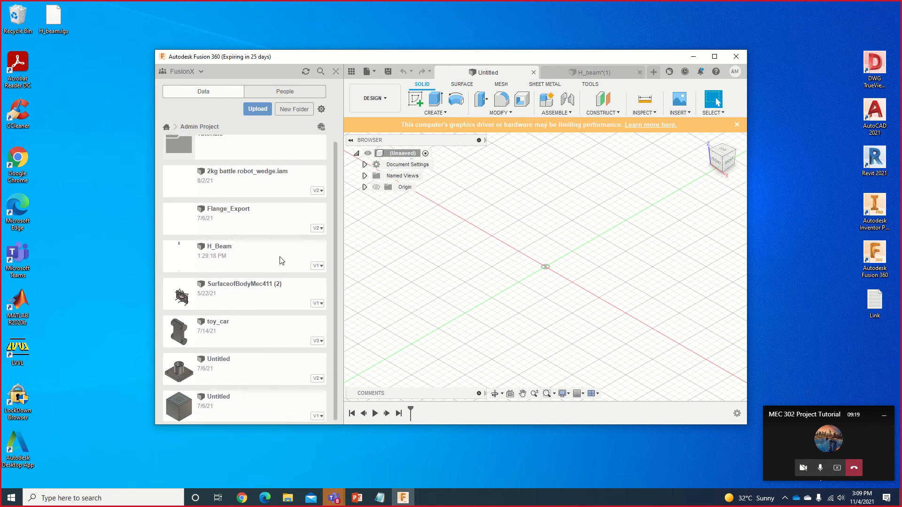
{"action": "scroll", "coordinate": [278, 215], "scroll_direction": "down", "scroll_amount": 1}
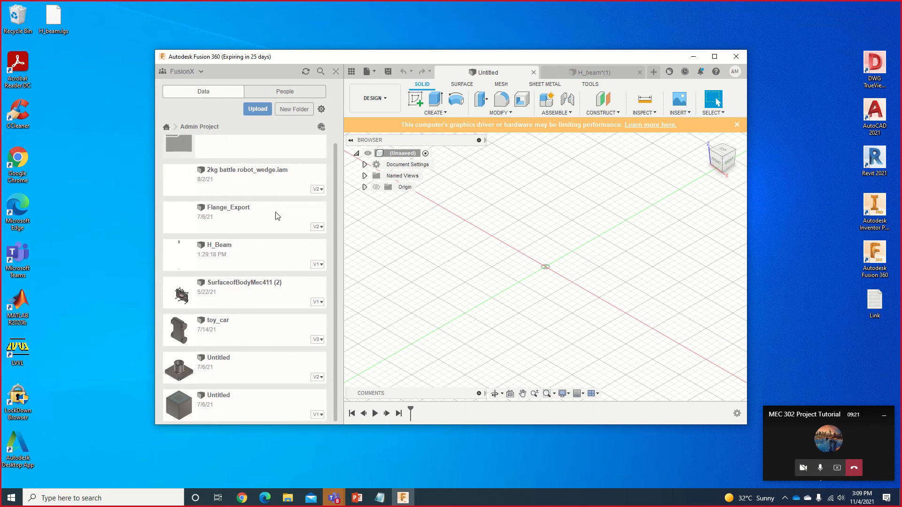
{"action": "scroll", "coordinate": [267, 407], "scroll_direction": "up", "scroll_amount": 1}
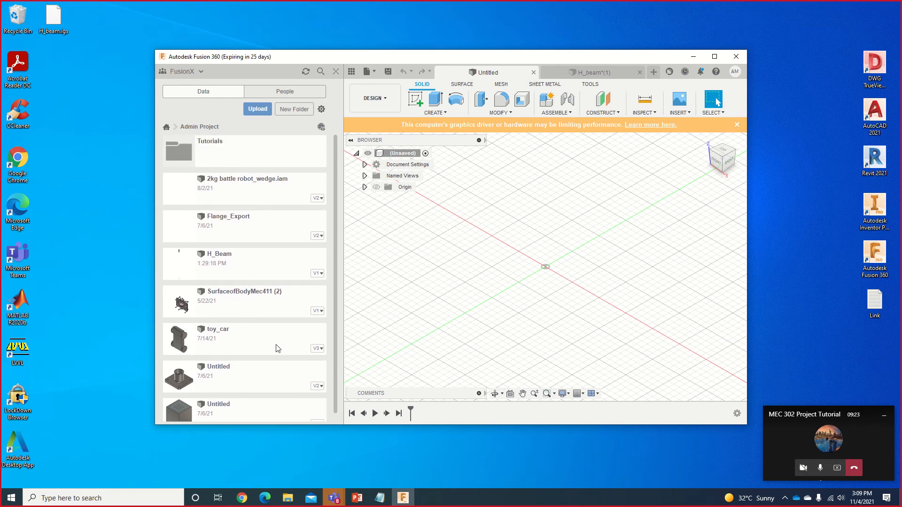
{"action": "left_click", "coordinate": [247, 263]}
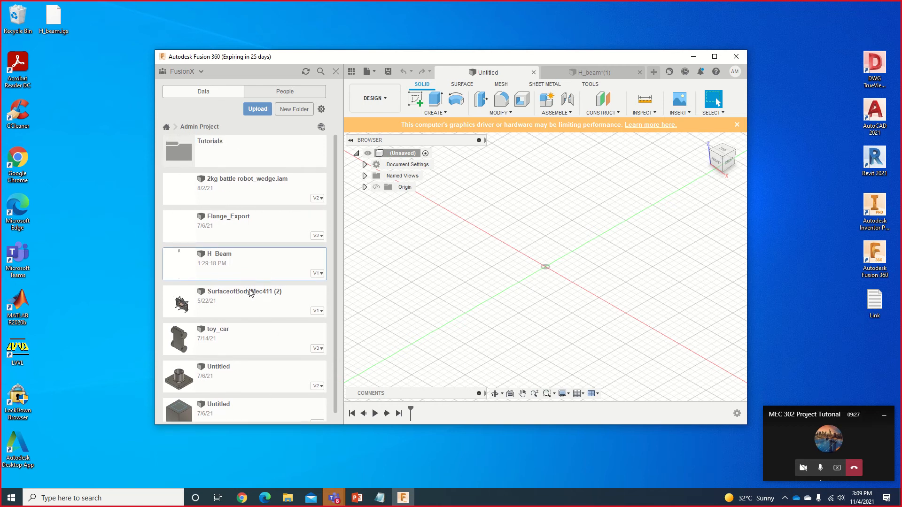
{"action": "double_click", "coordinate": [243, 258]}
{"action": "left_click", "coordinate": [714, 56]}
Step: Inspect the H_Beam model up close and hide the data panel
{"action": "scroll", "coordinate": [572, 125], "scroll_direction": "up", "scroll_amount": 6}
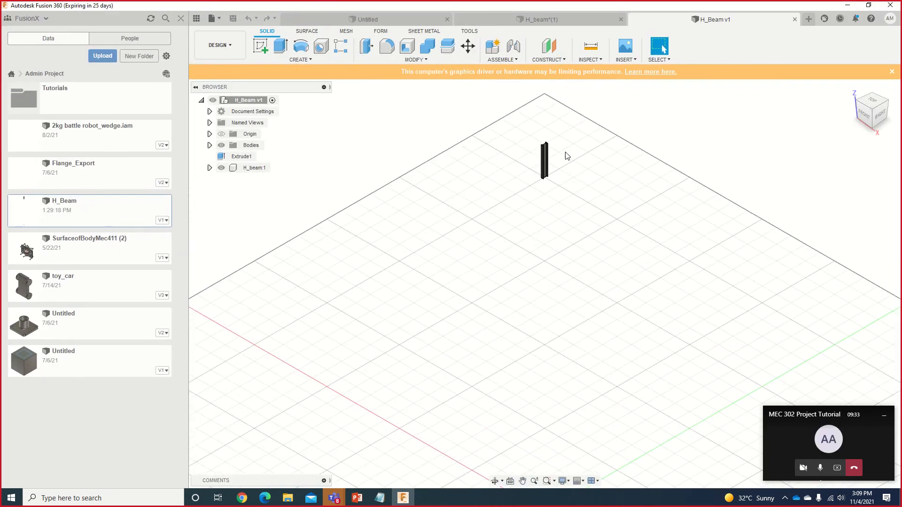
{"action": "scroll", "coordinate": [501, 169], "scroll_direction": "up", "scroll_amount": 4}
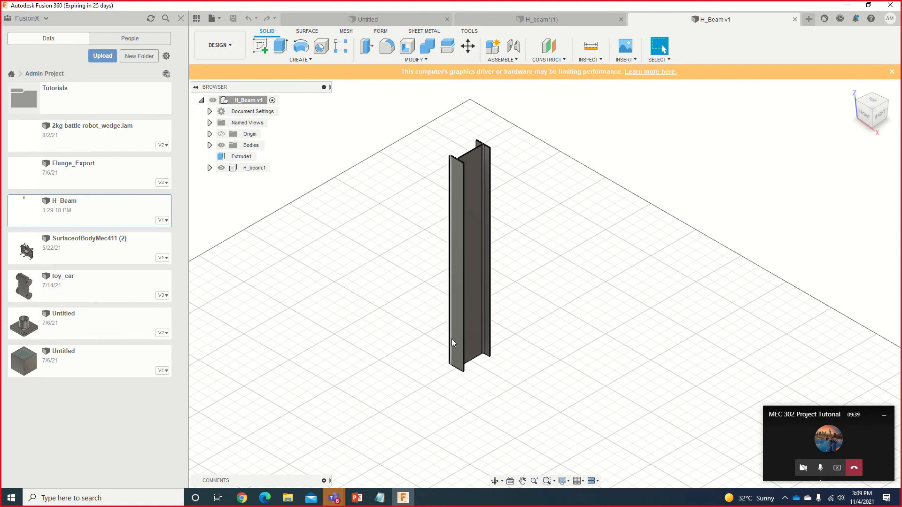
{"action": "left_click_drag", "start_coordinate": [500, 121], "coordinate": [427, 376]}
{"action": "left_click", "coordinate": [570, 351]}
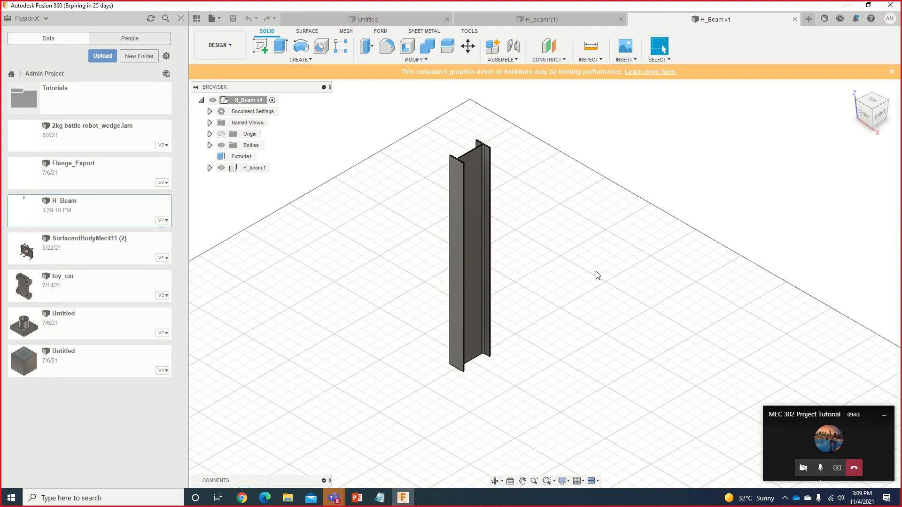
{"action": "left_click", "coordinate": [179, 19]}
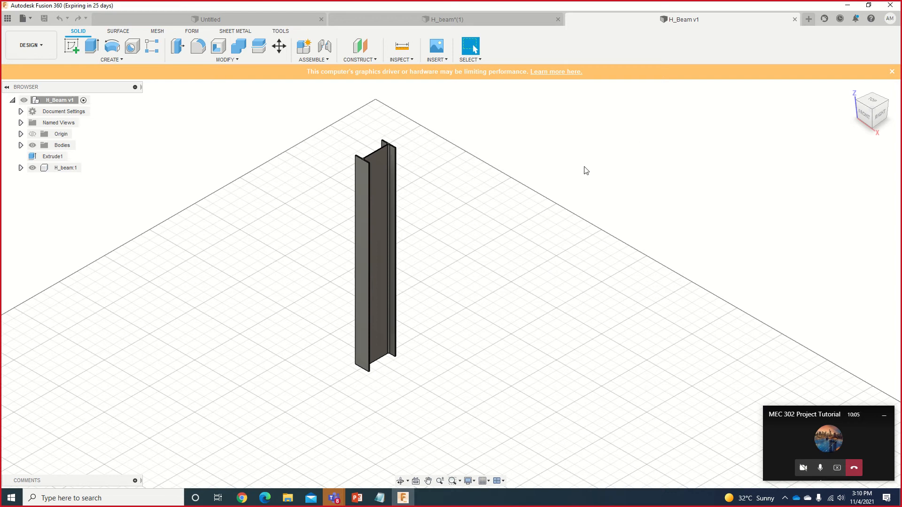
Step: Dismiss the graphics performance warning and leave the Measure command
{"action": "key", "text": "i"}
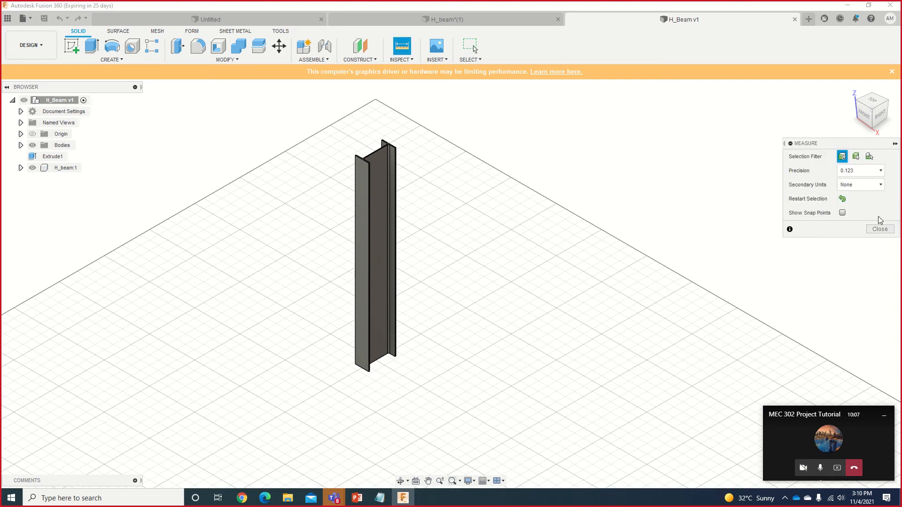
{"action": "left_click", "coordinate": [885, 229]}
{"action": "key", "text": "i"}
{"action": "left_click", "coordinate": [891, 72]}
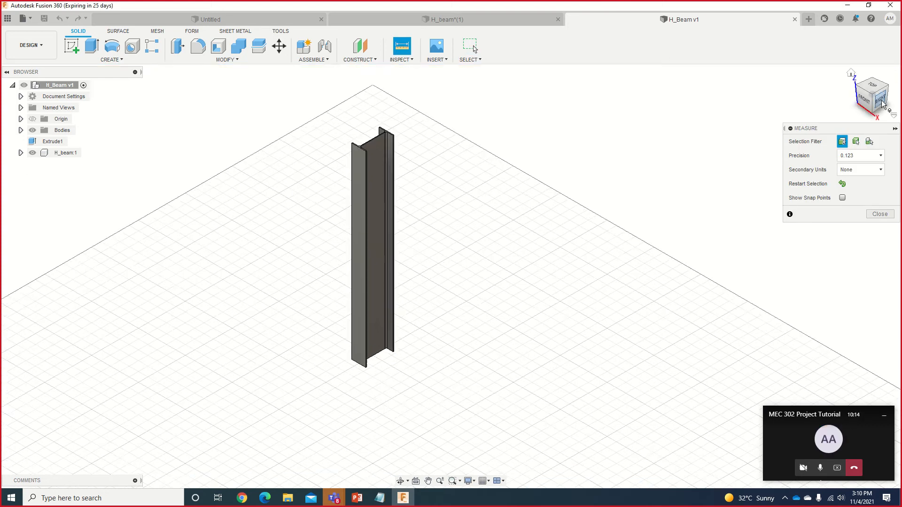
{"action": "left_click", "coordinate": [893, 129]}
{"action": "left_click", "coordinate": [893, 136]}
{"action": "left_click", "coordinate": [880, 218]}
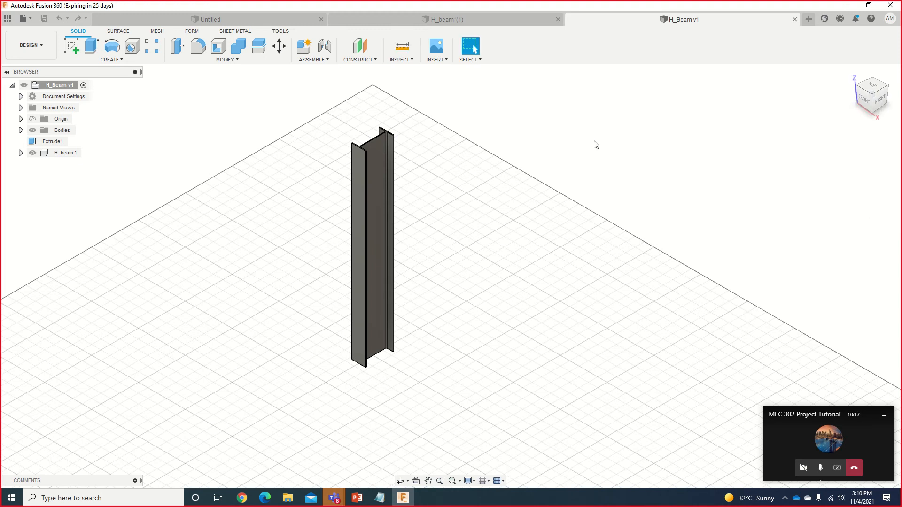
Step: View the imported H_beam design, then return to the stored H_Beam design and restore its home view
{"action": "left_click", "coordinate": [499, 21]}
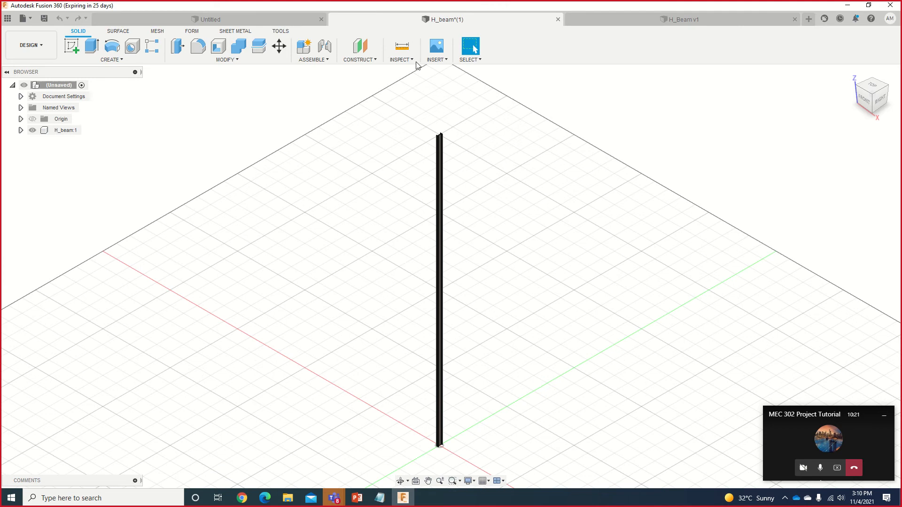
{"action": "left_click", "coordinate": [644, 24]}
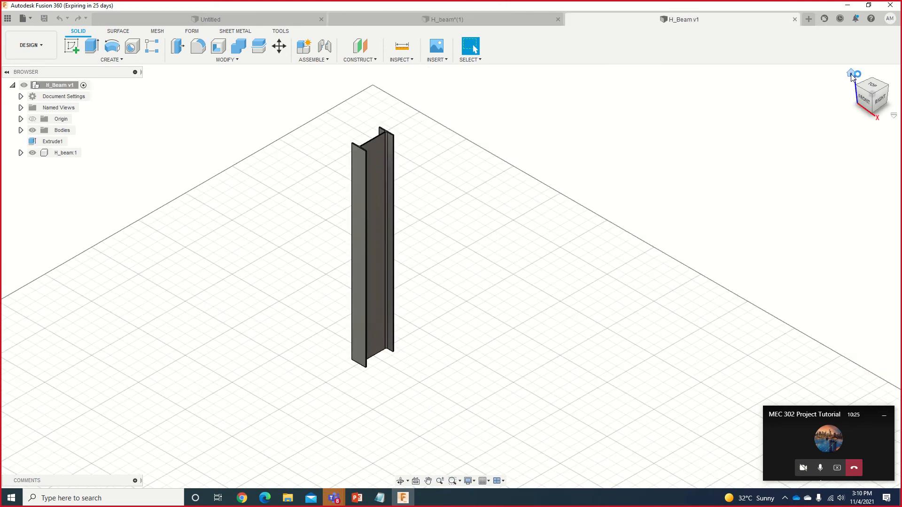
{"action": "left_click", "coordinate": [850, 73]}
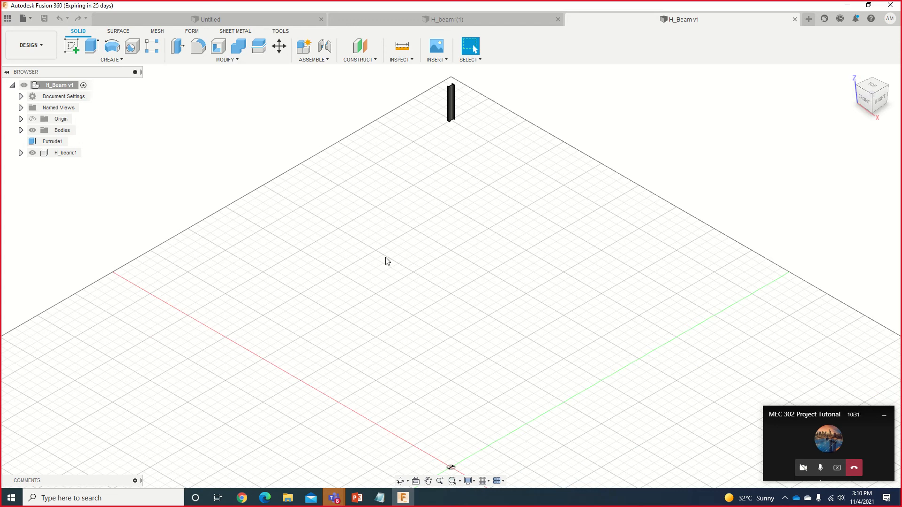
{"action": "key", "text": "i"}
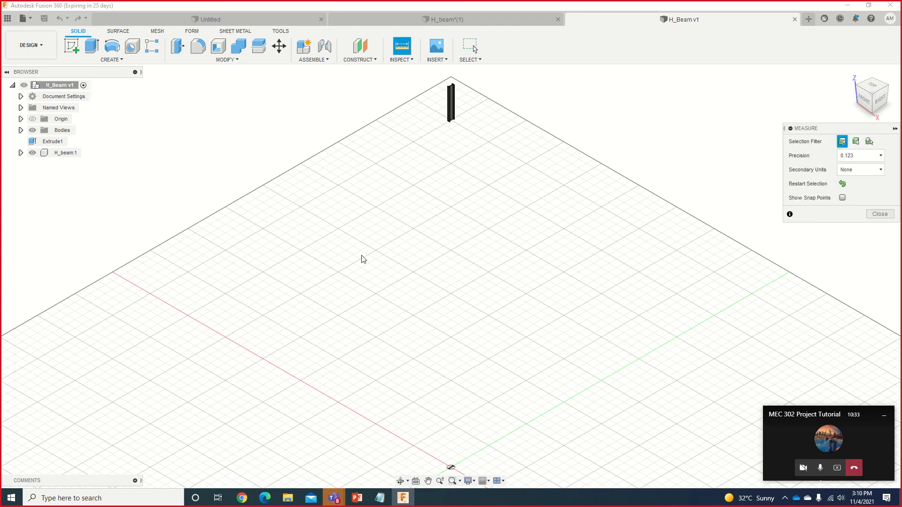
{"action": "key", "text": "Escape"}
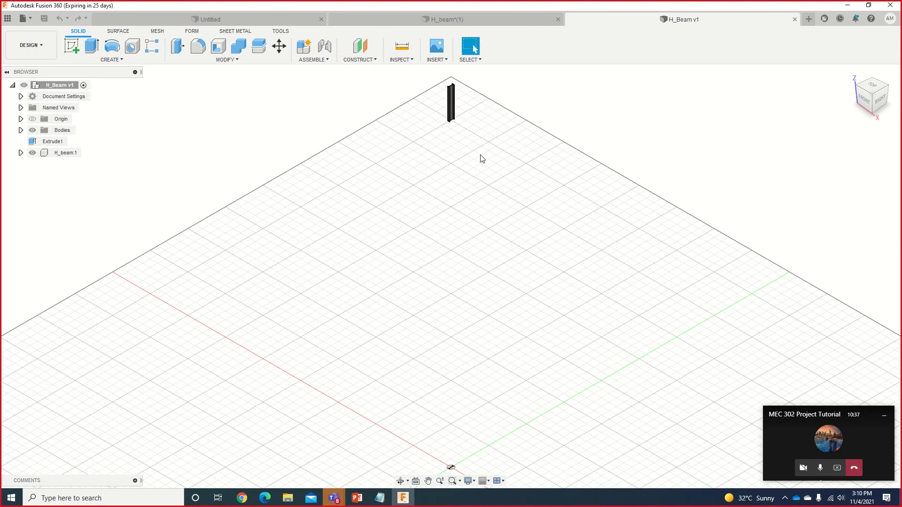
Step: Select the whole H beam and review its area, density, mass, volume and material properties
{"action": "left_click", "coordinate": [450, 107]}
{"action": "middle_click_drag", "start_coordinate": [484, 151], "coordinate": [503, 218]}
{"action": "scroll", "coordinate": [502, 188], "scroll_direction": "down", "scroll_amount": 3}
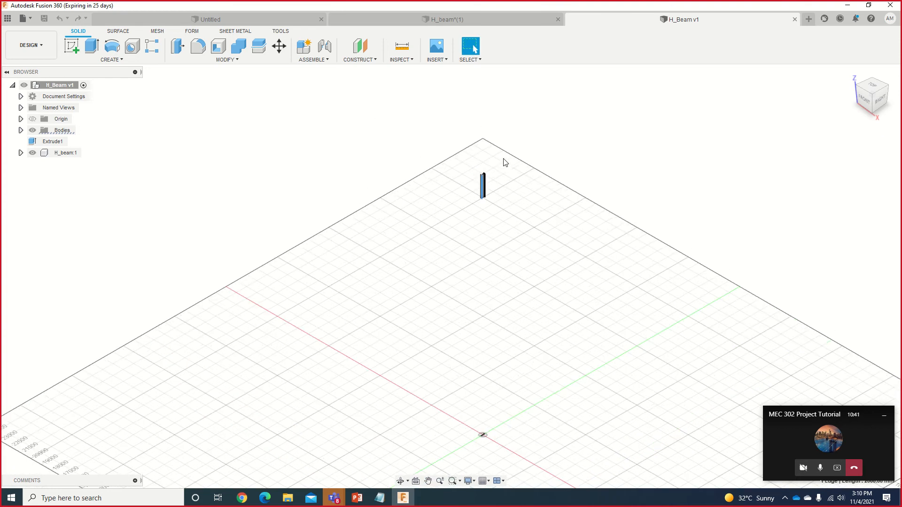
{"action": "scroll", "coordinate": [502, 157], "scroll_direction": "up", "scroll_amount": 8}
{"action": "left_click", "coordinate": [472, 224]}
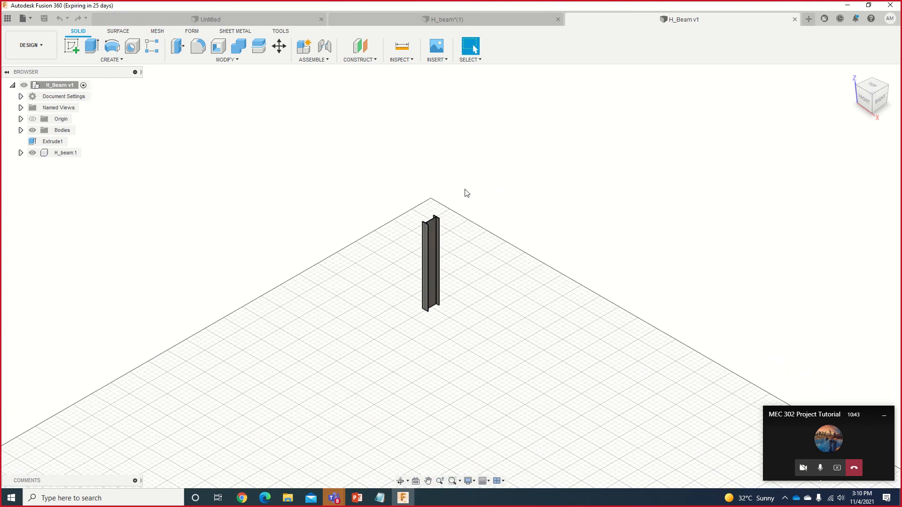
{"action": "left_click_drag", "start_coordinate": [465, 192], "coordinate": [397, 339]}
{"action": "right_click", "coordinate": [432, 279]}
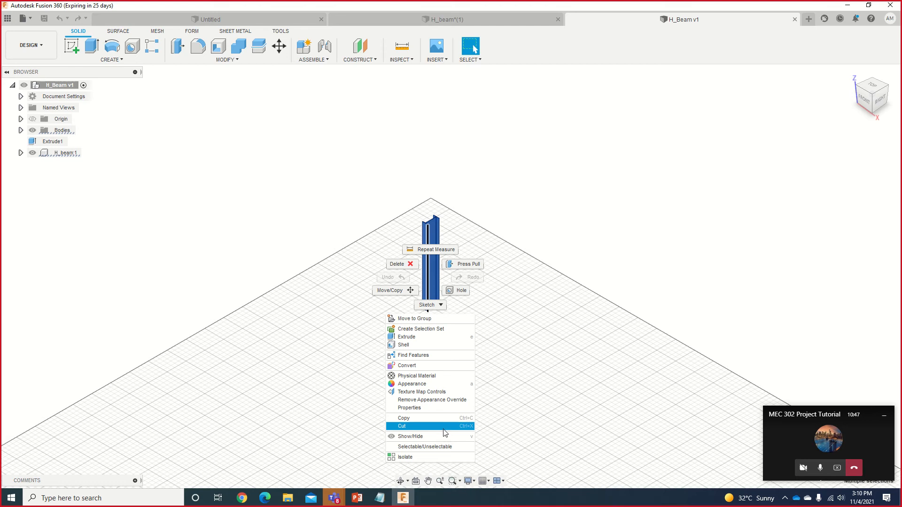
{"action": "left_click", "coordinate": [421, 408]}
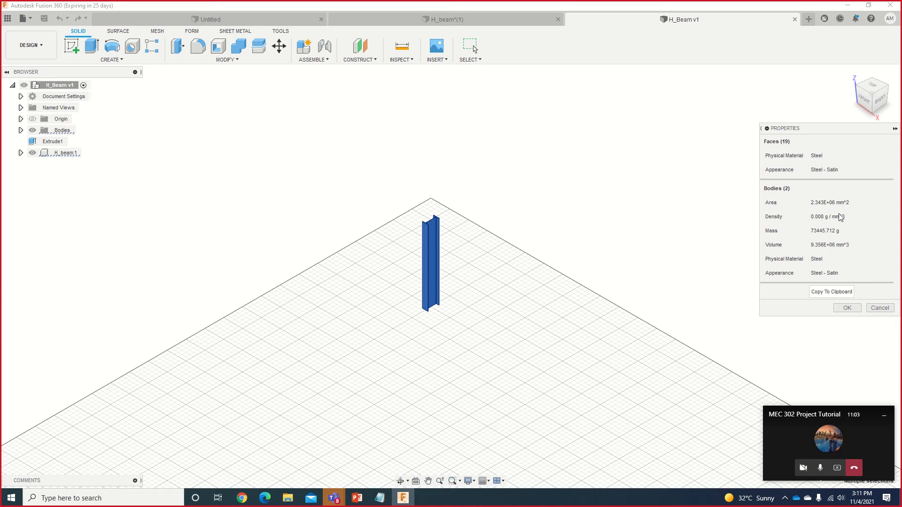
{"action": "left_click", "coordinate": [877, 309]}
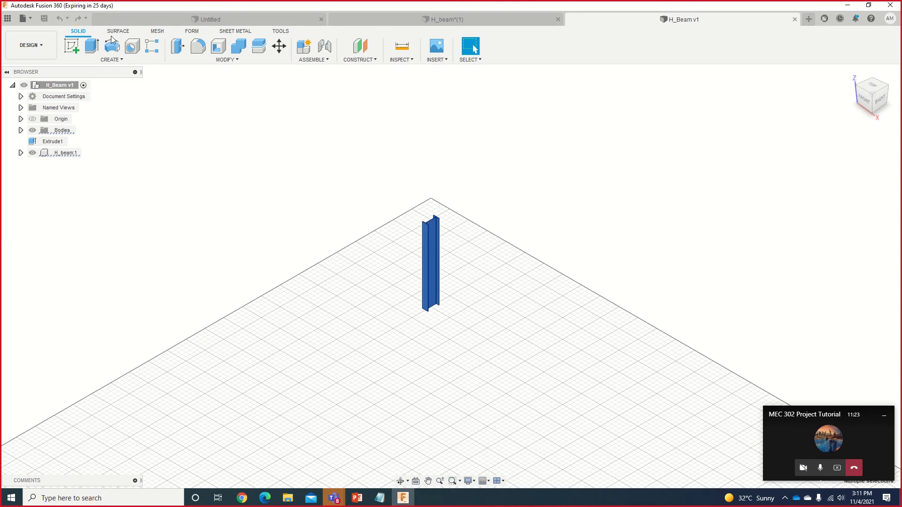
{"action": "left_click", "coordinate": [68, 88]}
{"action": "right_click", "coordinate": [273, 295]}
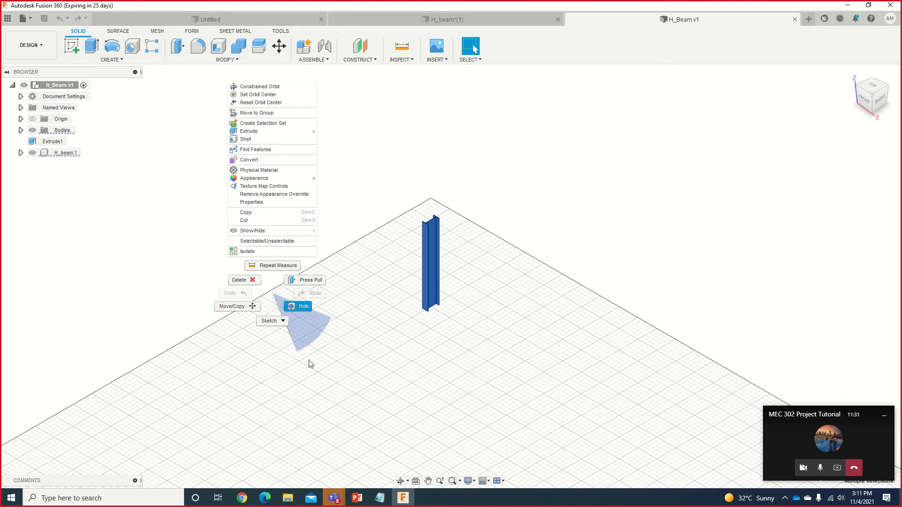
{"action": "left_click", "coordinate": [380, 388]}
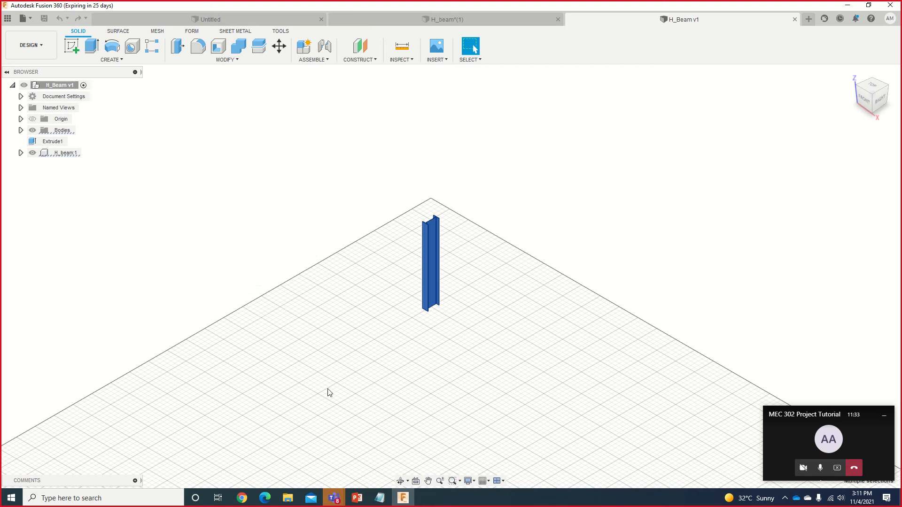
{"action": "key", "text": "i"}
{"action": "key", "text": "Escape"}
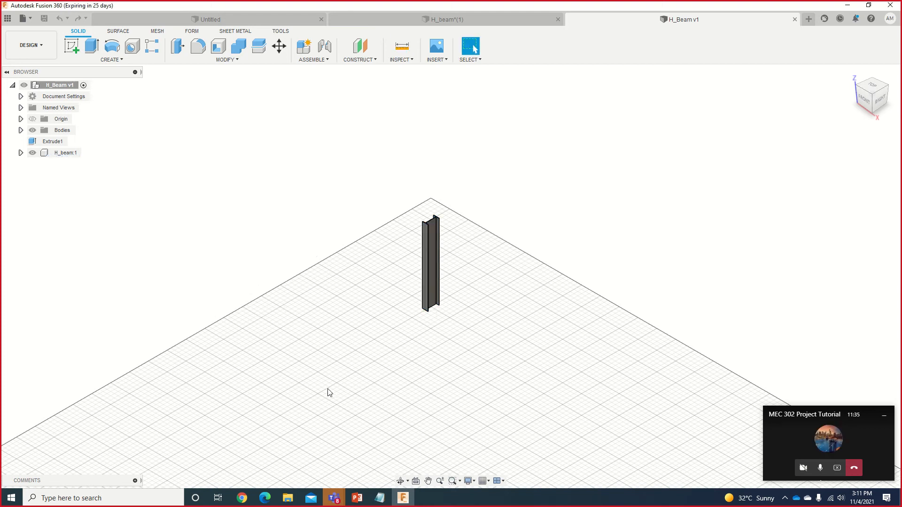
Step: Measure the length of a long vertical edge on the H beam's flange and close the Measure command
{"action": "scroll", "coordinate": [453, 220], "scroll_direction": "up", "scroll_amount": 2}
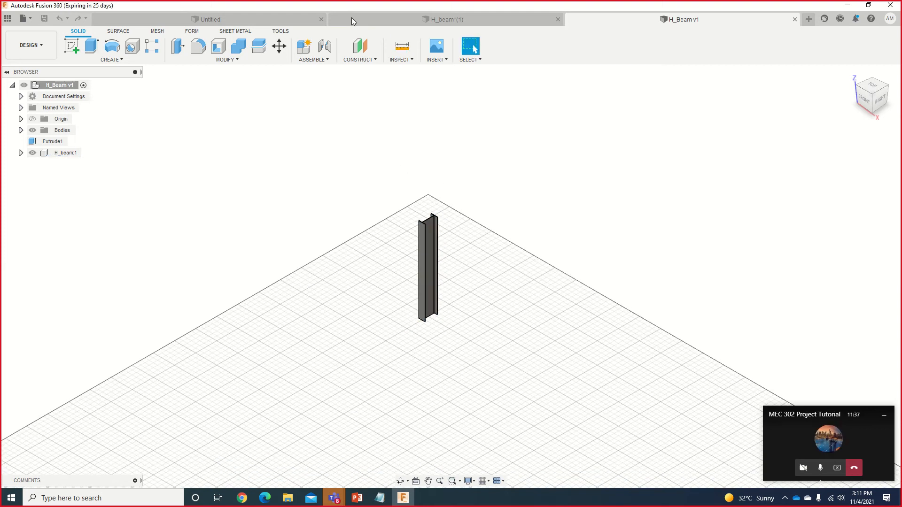
{"action": "left_click", "coordinate": [399, 47]}
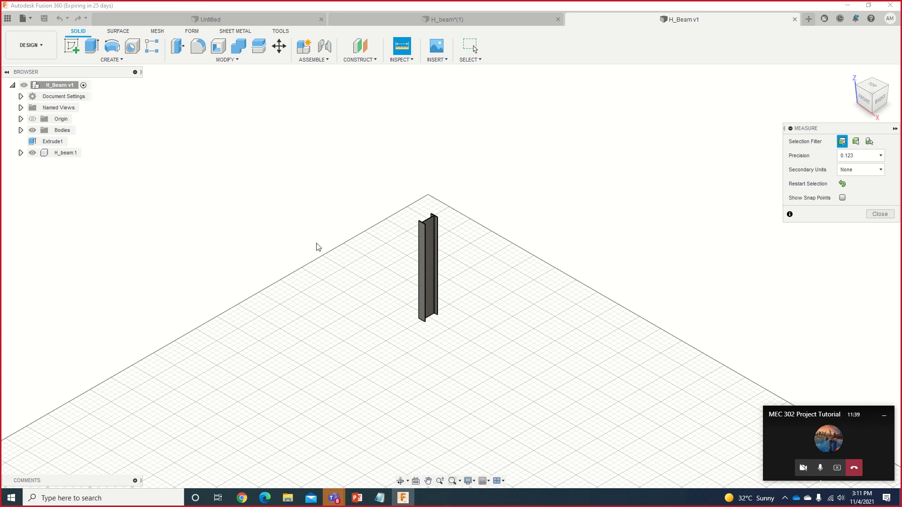
{"action": "scroll", "coordinate": [340, 242], "scroll_direction": "up", "scroll_amount": 2}
{"action": "scroll", "coordinate": [465, 236], "scroll_direction": "down", "scroll_amount": 5}
{"action": "scroll", "coordinate": [516, 230], "scroll_direction": "up", "scroll_amount": 6}
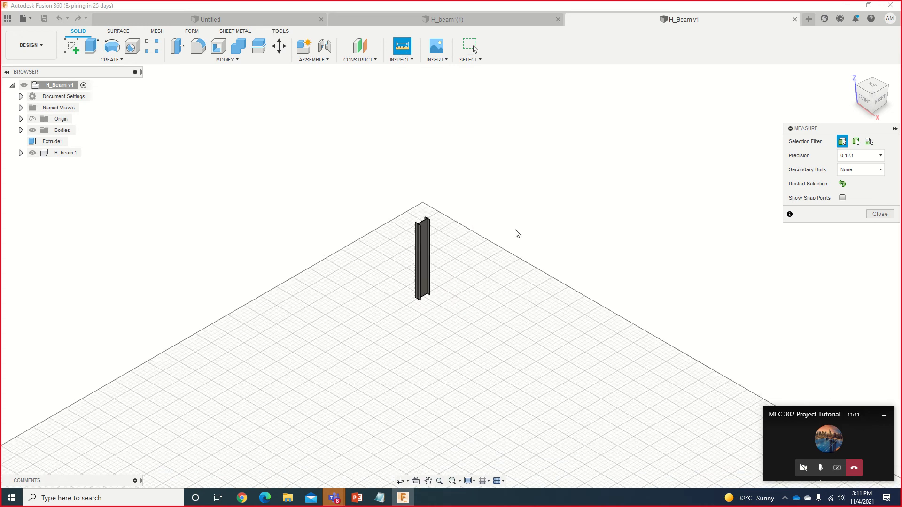
{"action": "scroll", "coordinate": [423, 269], "scroll_direction": "up", "scroll_amount": 3}
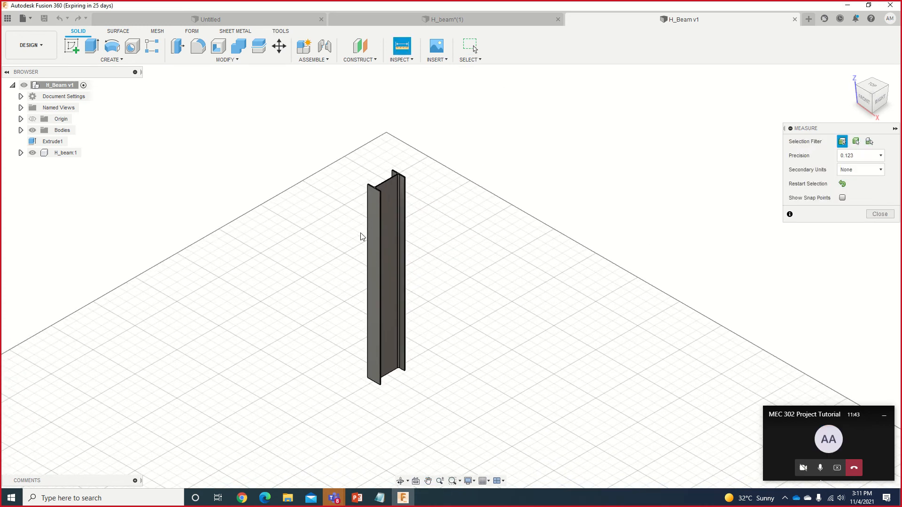
{"action": "left_click", "coordinate": [372, 227]}
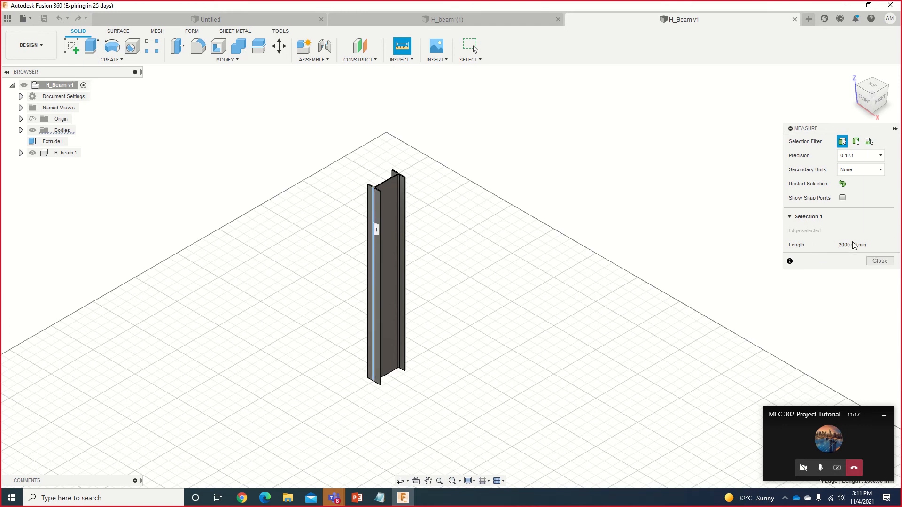
{"action": "left_click", "coordinate": [880, 261]}
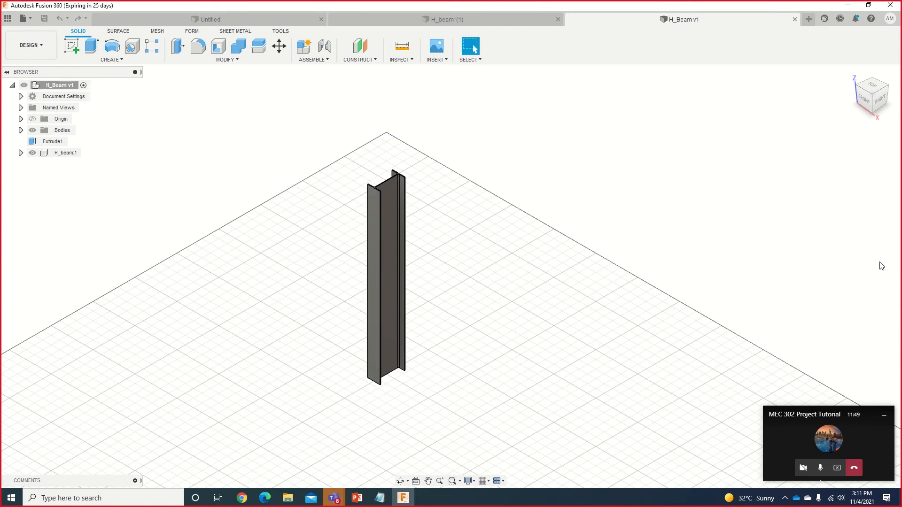
Step: Select the whole H beam and export it as H_Beam v1 in Autodesk Inventor 2021 format to the Desktop
{"action": "left_click_drag", "start_coordinate": [434, 144], "coordinate": [309, 436]}
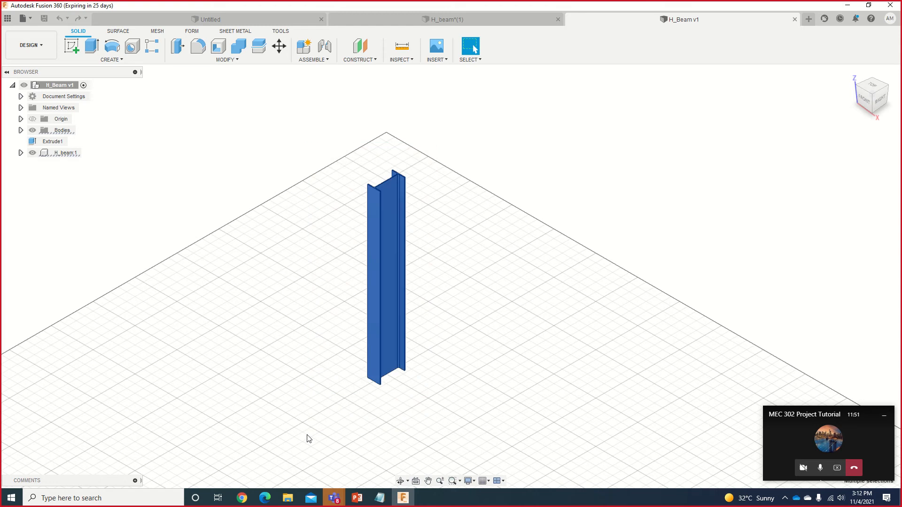
{"action": "left_click", "coordinate": [28, 21]}
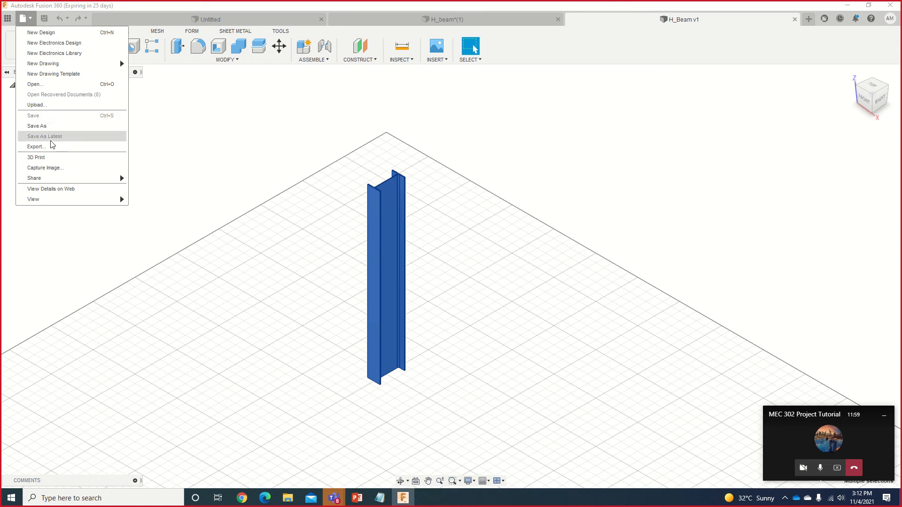
{"action": "left_click", "coordinate": [37, 147]}
{"action": "left_click", "coordinate": [383, 124]}
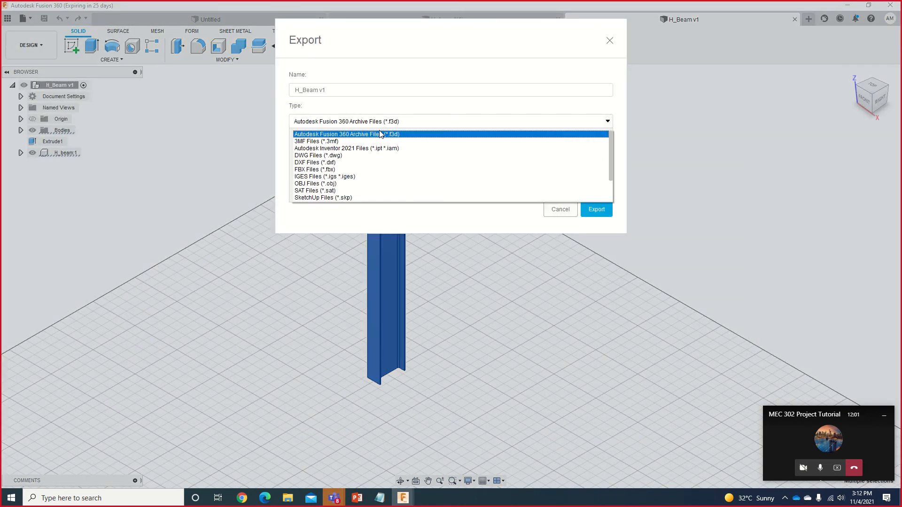
{"action": "left_click", "coordinate": [385, 148]}
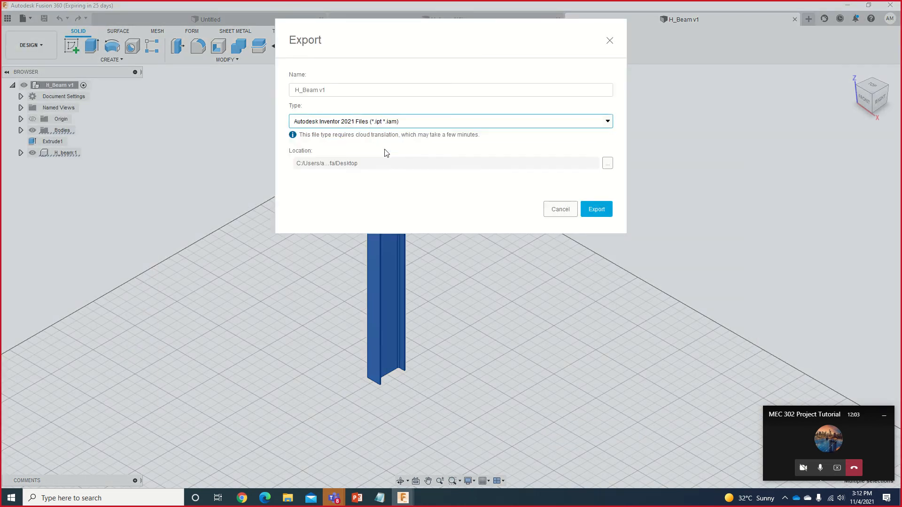
{"action": "left_click", "coordinate": [594, 210]}
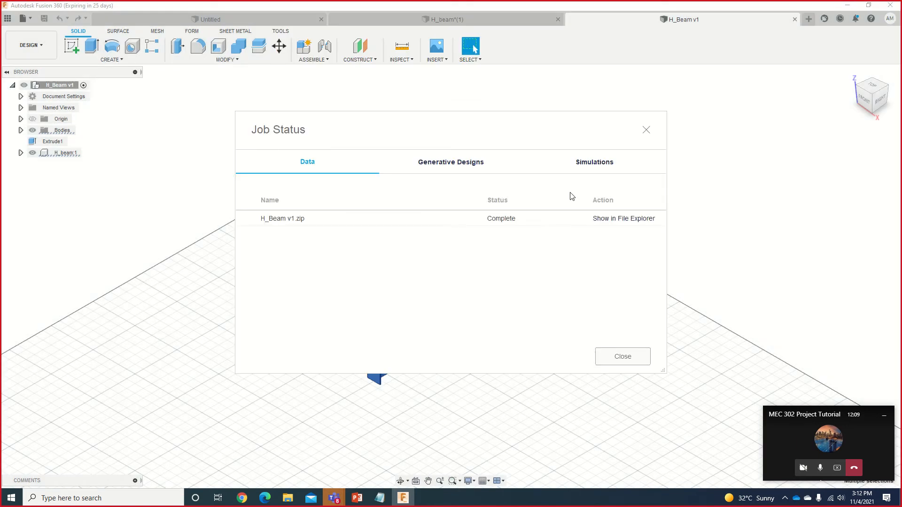
Step: Show the exported H_Beam v1 archive in its folder, open it and dismiss the WinRAR licence reminder
{"action": "left_click", "coordinate": [617, 219]}
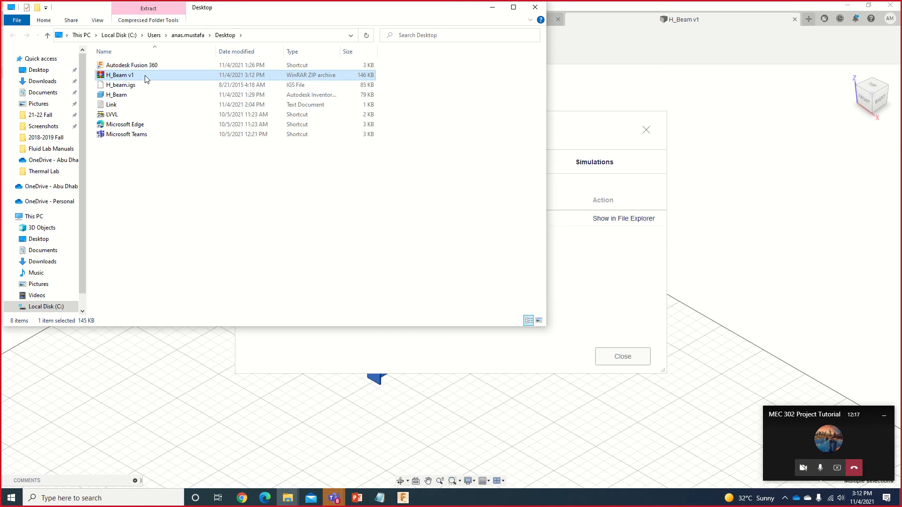
{"action": "double_click", "coordinate": [154, 75]}
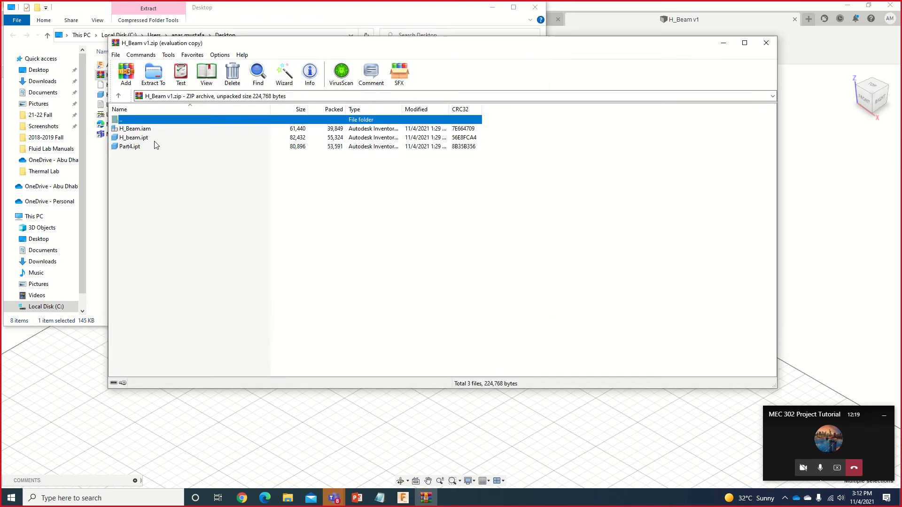
{"action": "left_click_drag", "start_coordinate": [168, 179], "coordinate": [149, 128]}
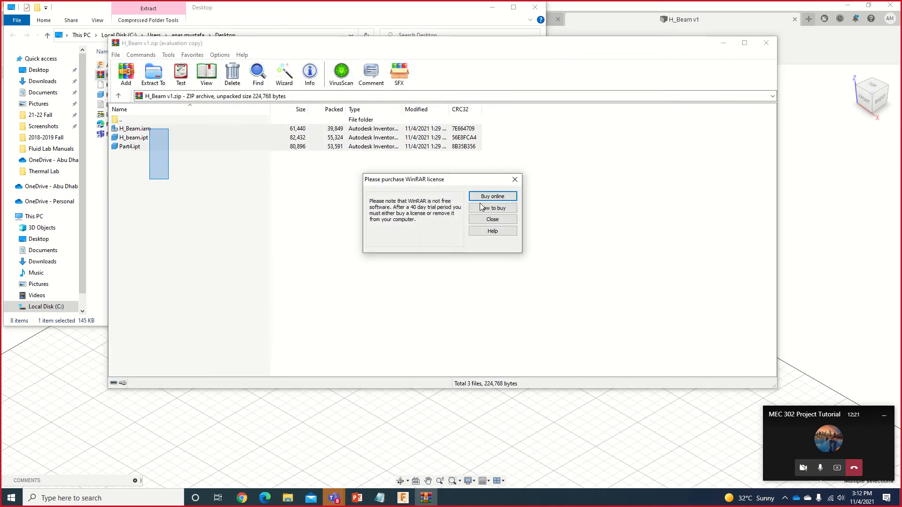
{"action": "left_click", "coordinate": [515, 180]}
{"action": "left_click", "coordinate": [179, 189]}
{"action": "left_click", "coordinate": [155, 134]}
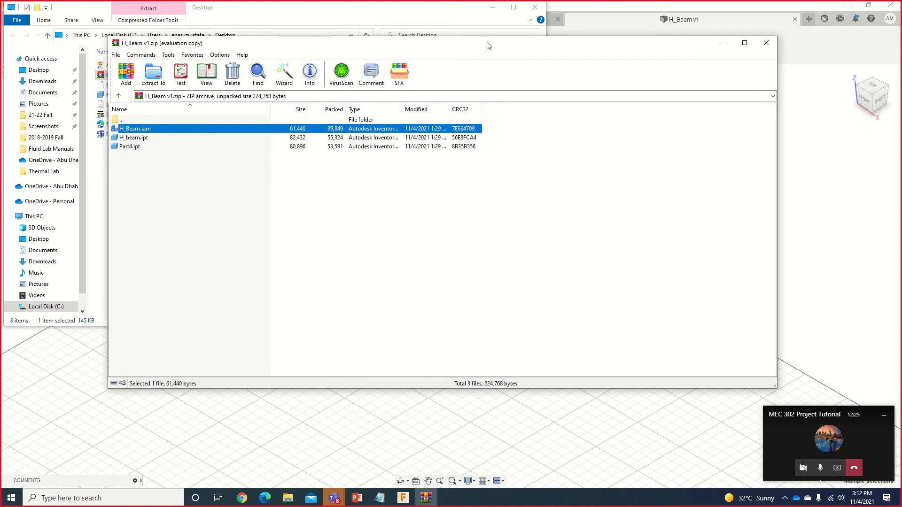
Step: Clear the other windows from the desktop and extract Part4.ipt from the H_Beam v1 archive onto it
{"action": "left_click_drag", "start_coordinate": [491, 48], "coordinate": [534, 76]}
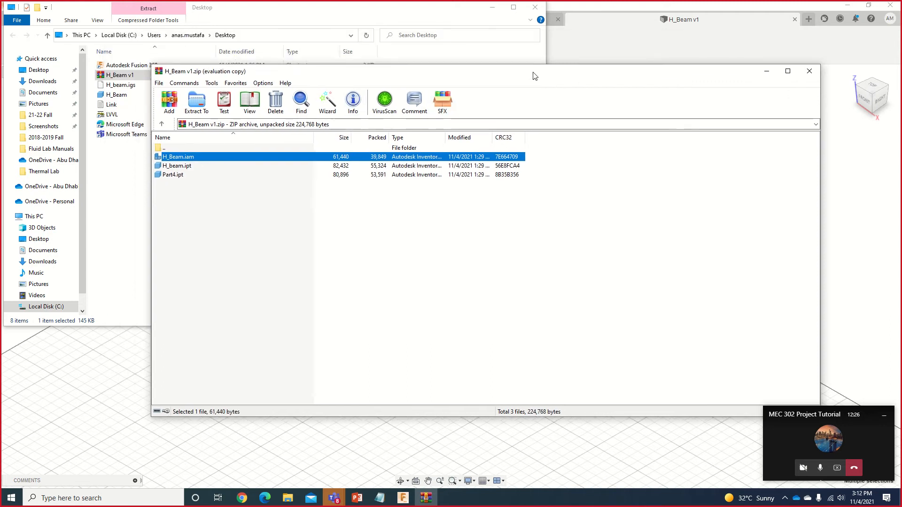
{"action": "left_click", "coordinate": [480, 27]}
{"action": "left_click", "coordinate": [492, 7]}
{"action": "left_click_drag", "start_coordinate": [596, 75], "coordinate": [692, 77]}
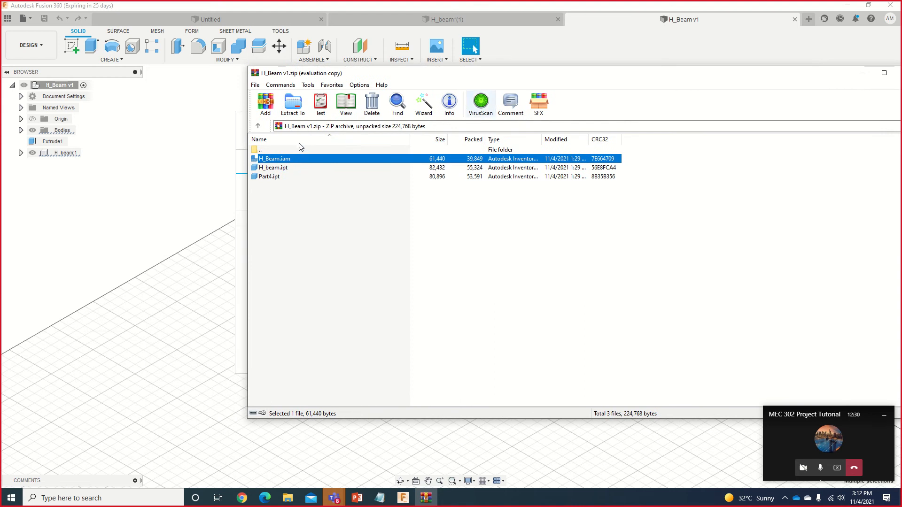
{"action": "left_click", "coordinate": [277, 170]}
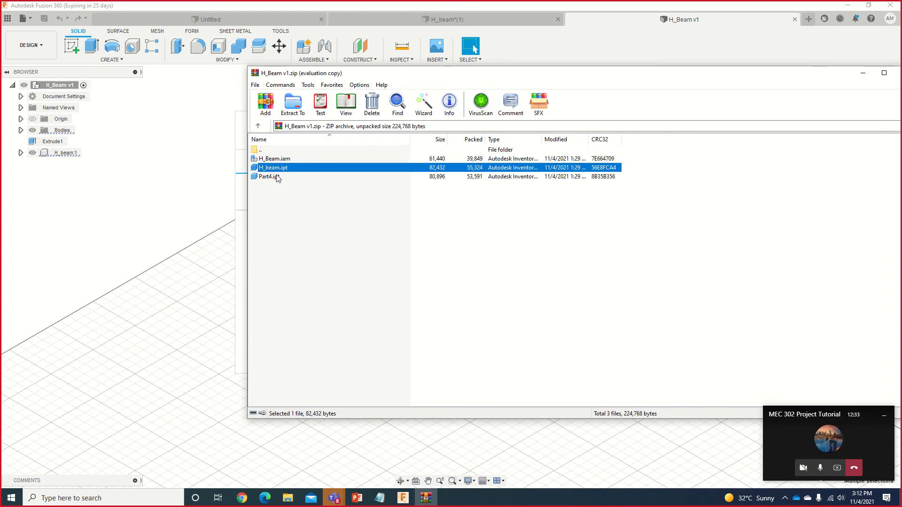
{"action": "left_click", "coordinate": [277, 181]}
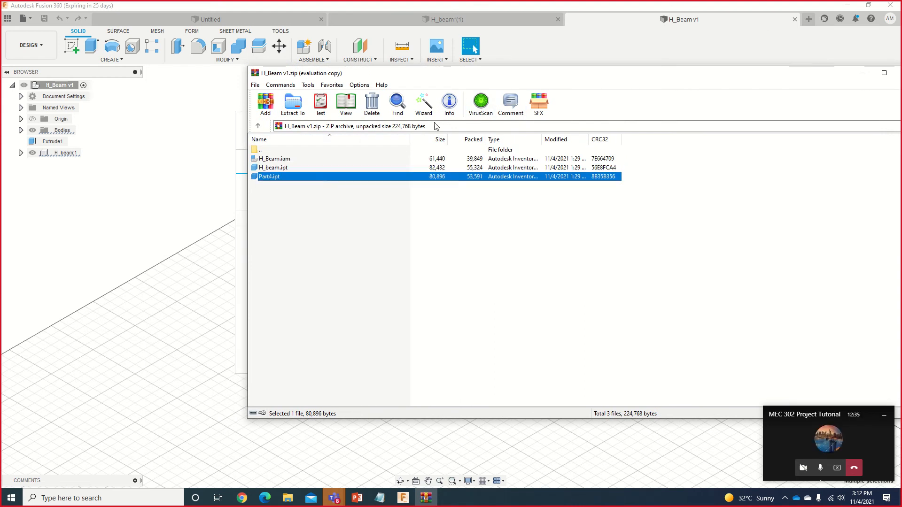
{"action": "left_click", "coordinate": [848, 4]}
{"action": "left_click_drag", "start_coordinate": [789, 78], "coordinate": [721, 58]}
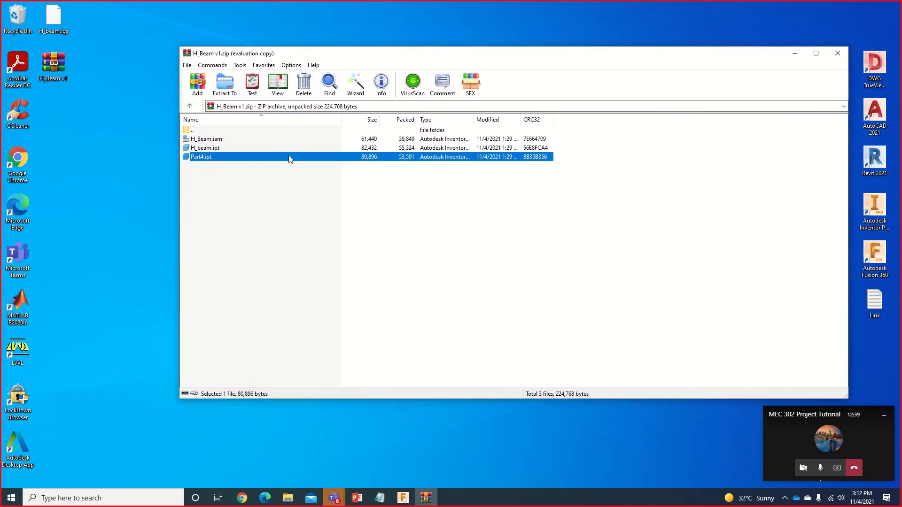
{"action": "left_click_drag", "start_coordinate": [150, 179], "coordinate": [140, 179]}
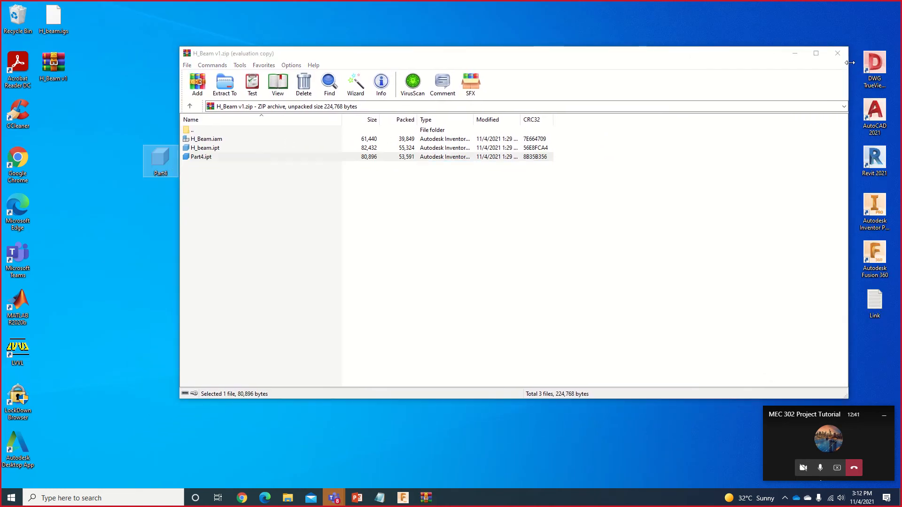
{"action": "left_click_drag", "start_coordinate": [221, 181], "coordinate": [221, 143]}
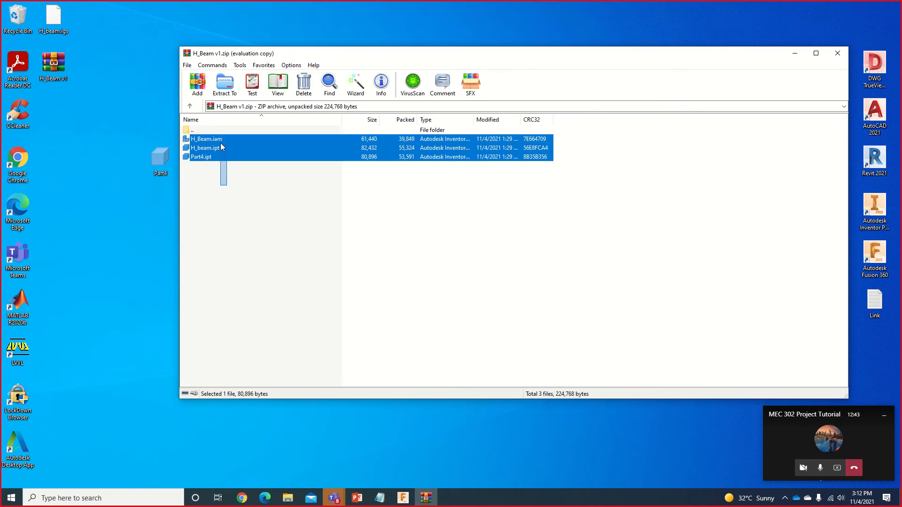
{"action": "left_click", "coordinate": [218, 191]}
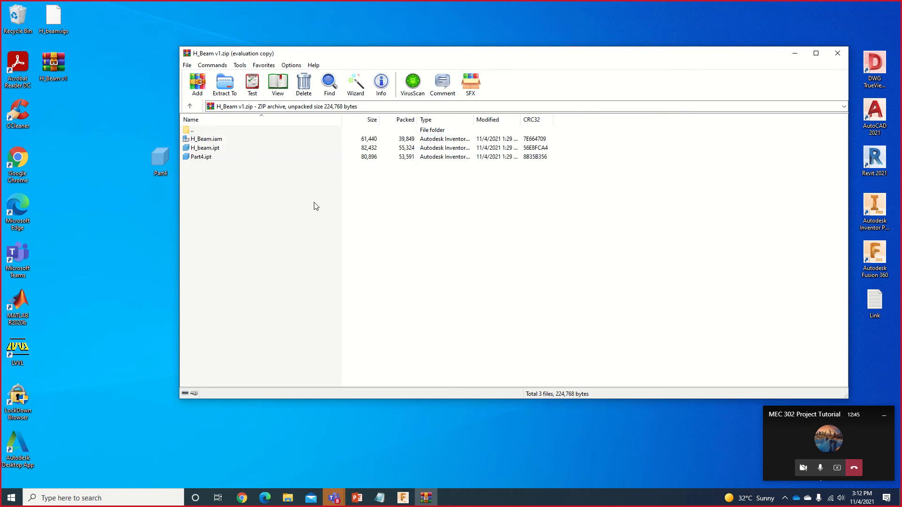
{"action": "left_click", "coordinate": [390, 140]}
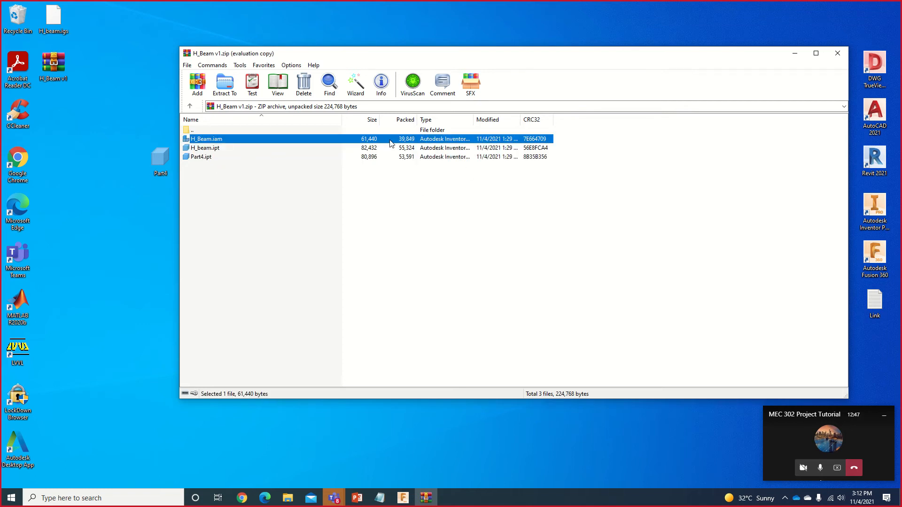
{"action": "left_click", "coordinate": [389, 148]}
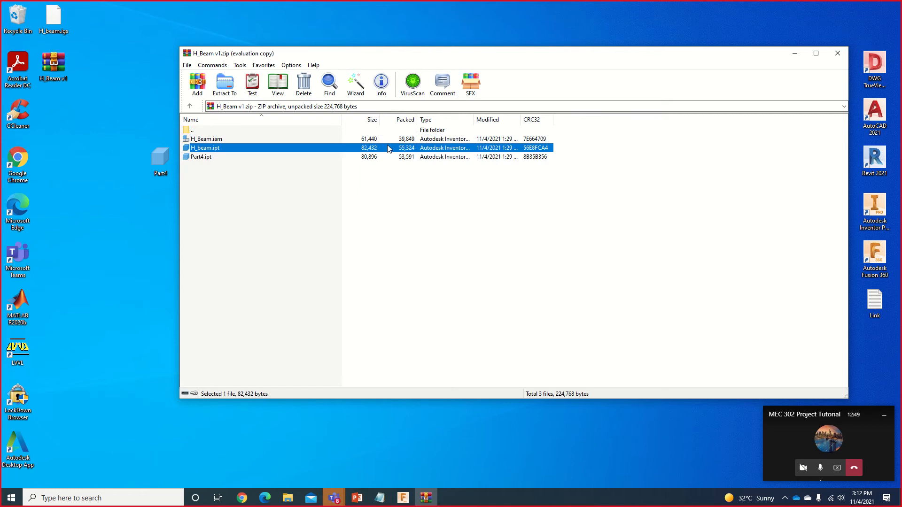
{"action": "left_click", "coordinate": [371, 207]}
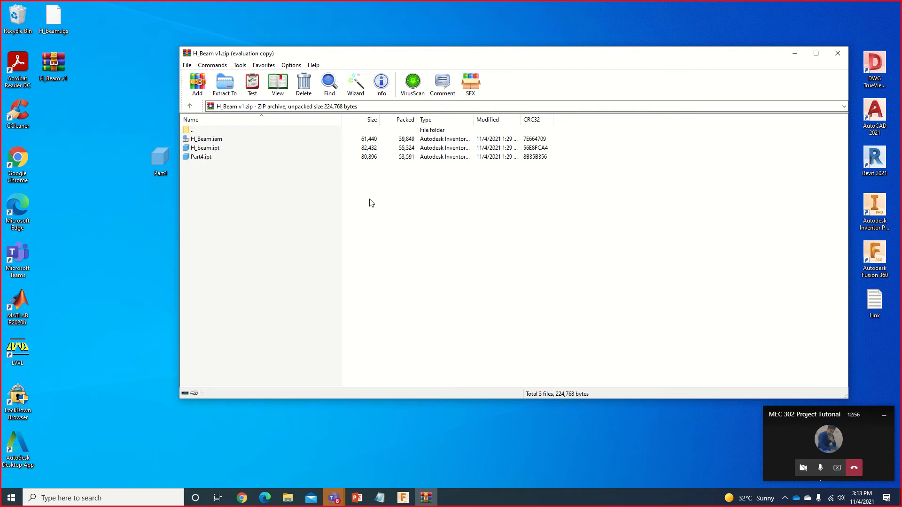
Step: Try to extract H_Beam.iam and H_beam.ipt from the archive to a specified folder
{"action": "left_click", "coordinate": [213, 140]}
{"action": "left_click", "coordinate": [218, 148], "text": "ctrl"}
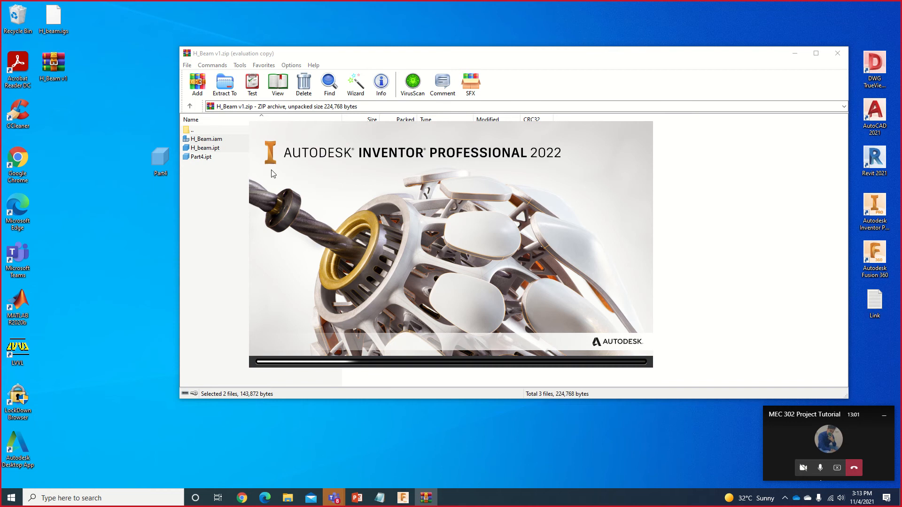
{"action": "left_click_drag", "start_coordinate": [205, 142], "coordinate": [205, 143]}
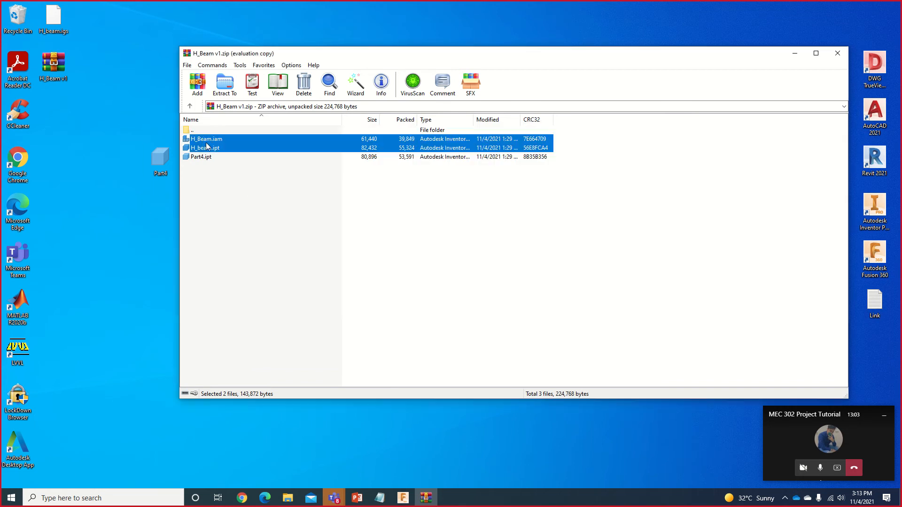
{"action": "right_click", "coordinate": [238, 143]}
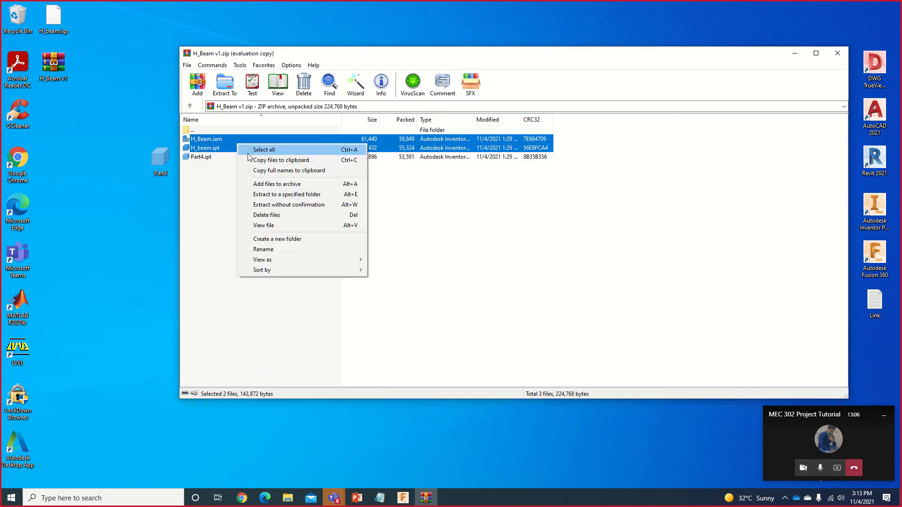
{"action": "left_click", "coordinate": [282, 194]}
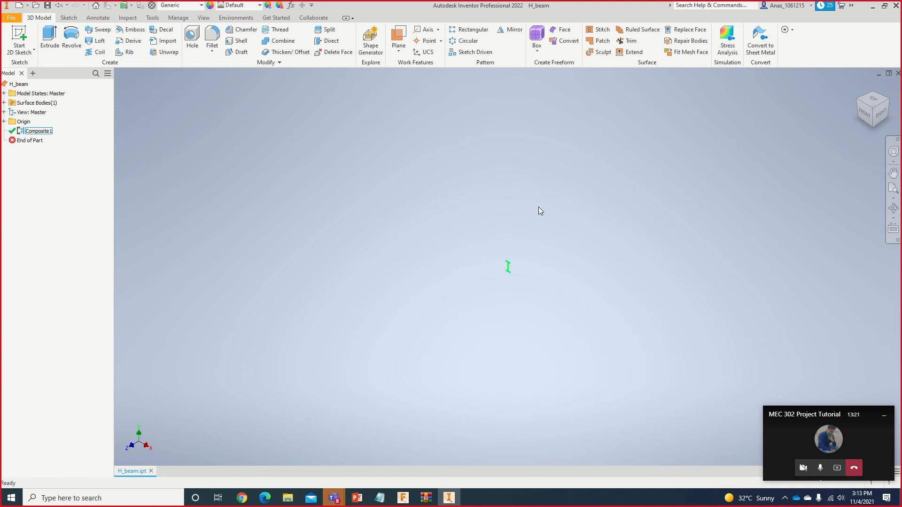
Step: View the H_beam part in Inventor, then minimize Inventor to return to the archive
{"action": "key", "text": "F2"}
{"action": "left_click_drag", "start_coordinate": [436, 195], "coordinate": [447, 167]}
{"action": "left_click", "coordinate": [873, 10]}
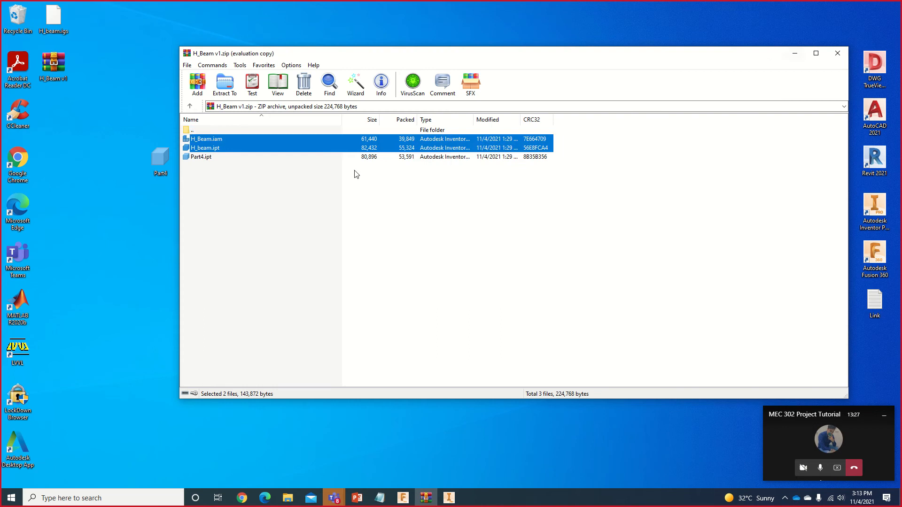
Step: Extract all three Inventor files from the archive to the desktop and place the H_Beam assembly file below Part4
{"action": "left_click_drag", "start_coordinate": [326, 203], "coordinate": [216, 219]}
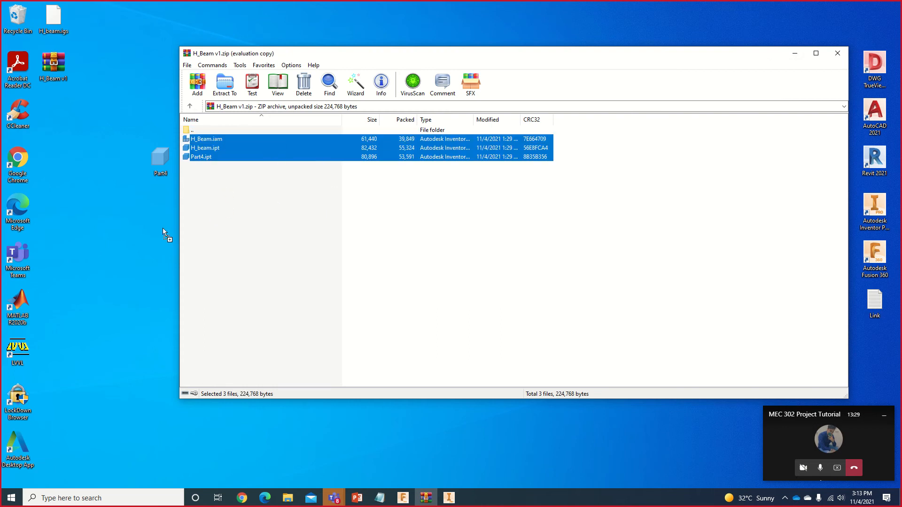
{"action": "left_click_drag", "start_coordinate": [162, 228], "coordinate": [162, 234]}
{"action": "left_click", "coordinate": [369, 173]}
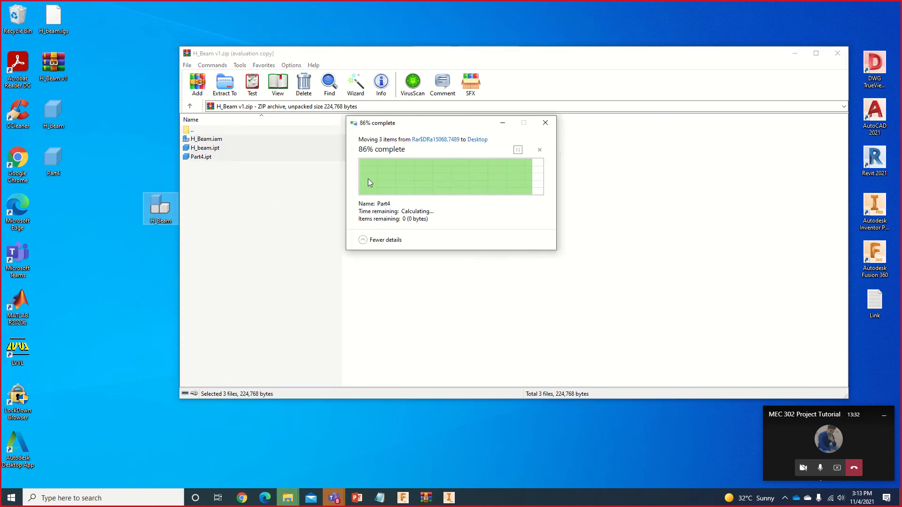
{"action": "left_click_drag", "start_coordinate": [167, 202], "coordinate": [94, 206]}
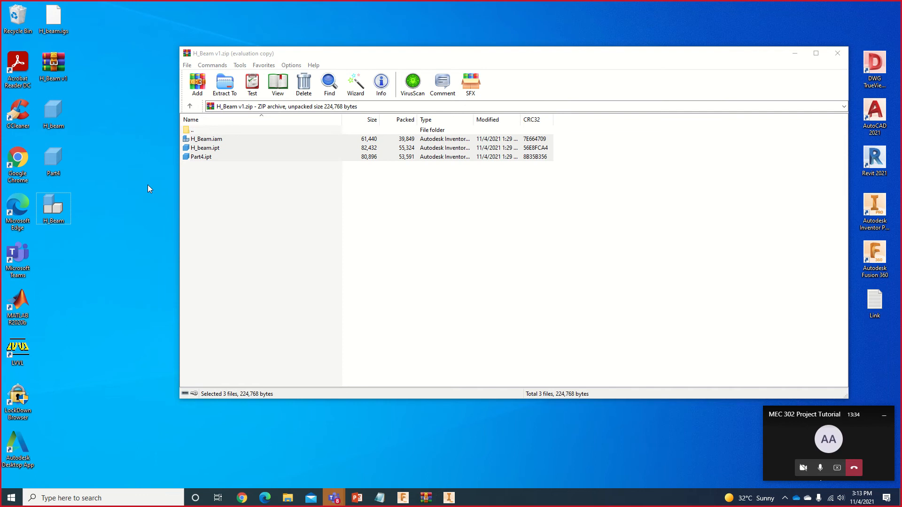
Step: Switch to Inventor, close the H_beam.ipt part and show the Home page
{"action": "left_click", "coordinate": [448, 497]}
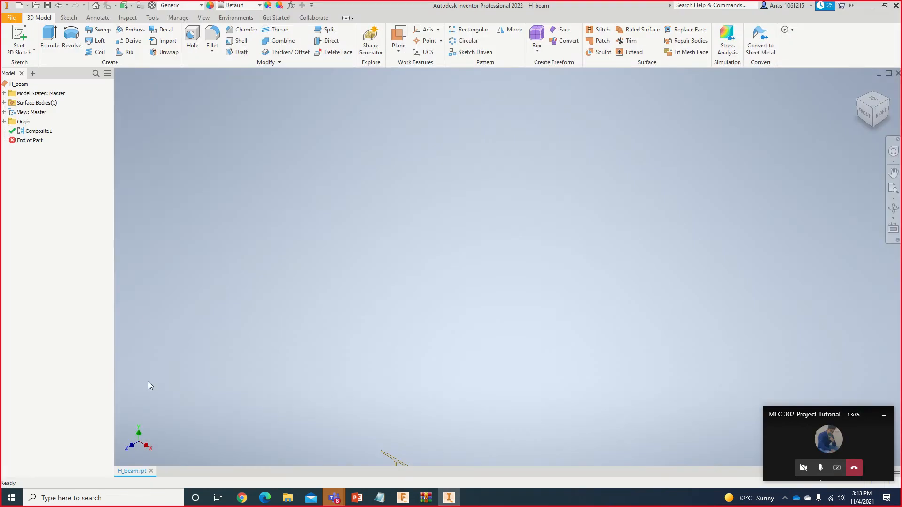
{"action": "left_click", "coordinate": [151, 471]}
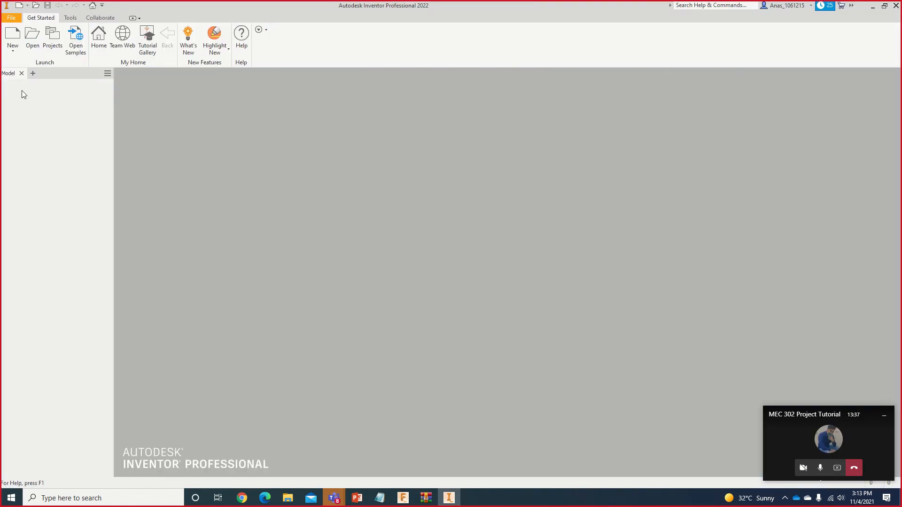
{"action": "left_click", "coordinate": [97, 42]}
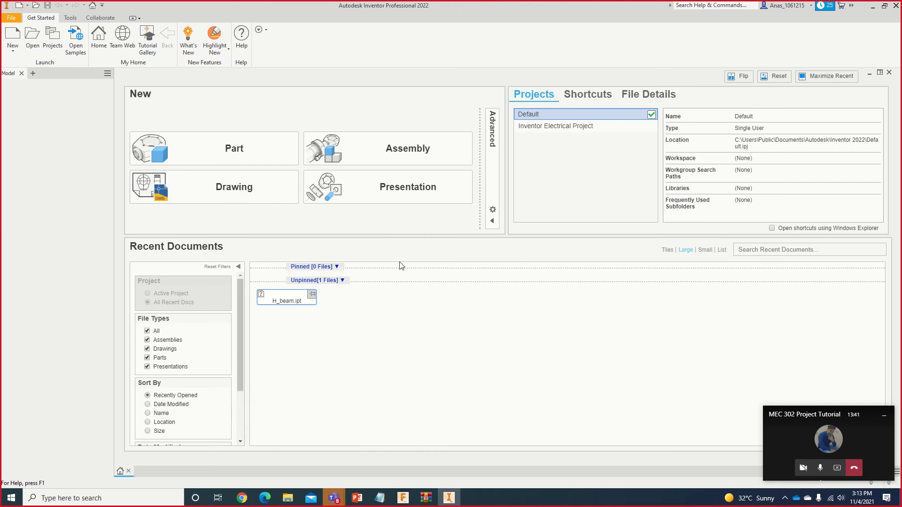
Step: Open the H_Beam assembly from the Desktop in Inventor and switch to its home view
{"action": "left_click", "coordinate": [33, 38]}
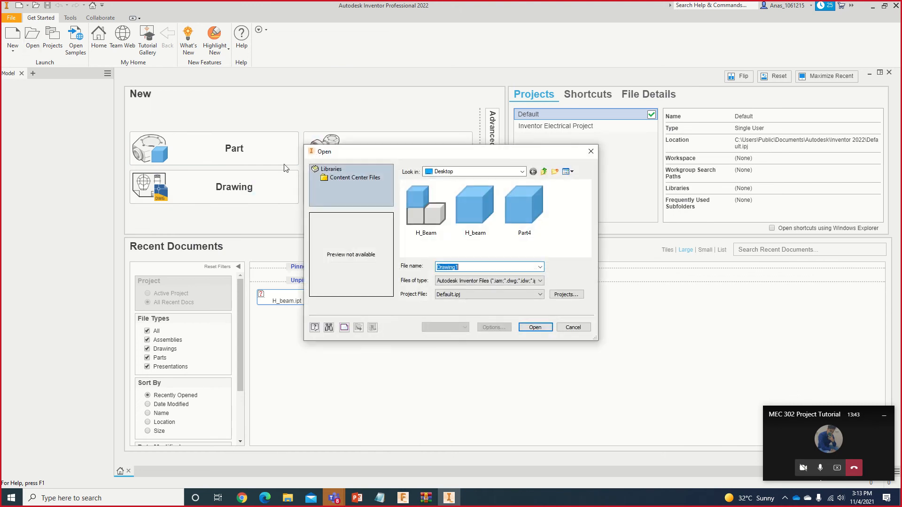
{"action": "left_click", "coordinate": [422, 210]}
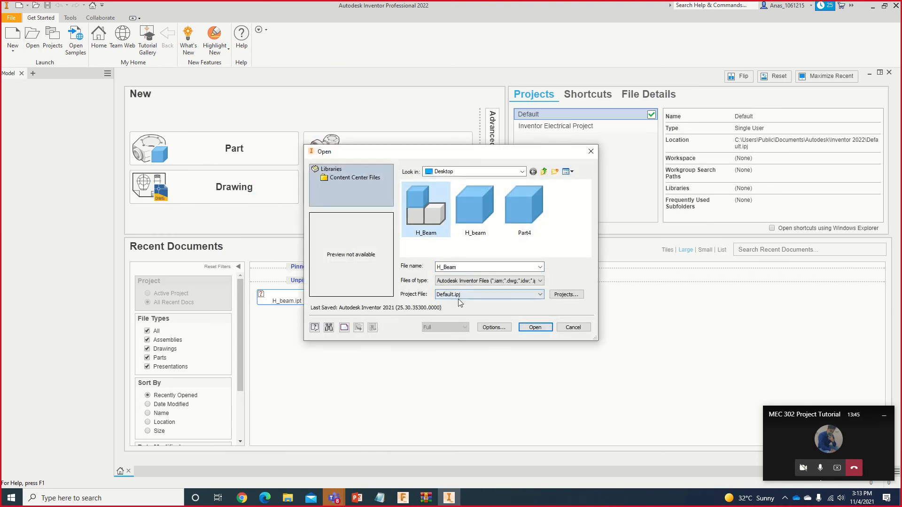
{"action": "double_click", "coordinate": [434, 211]}
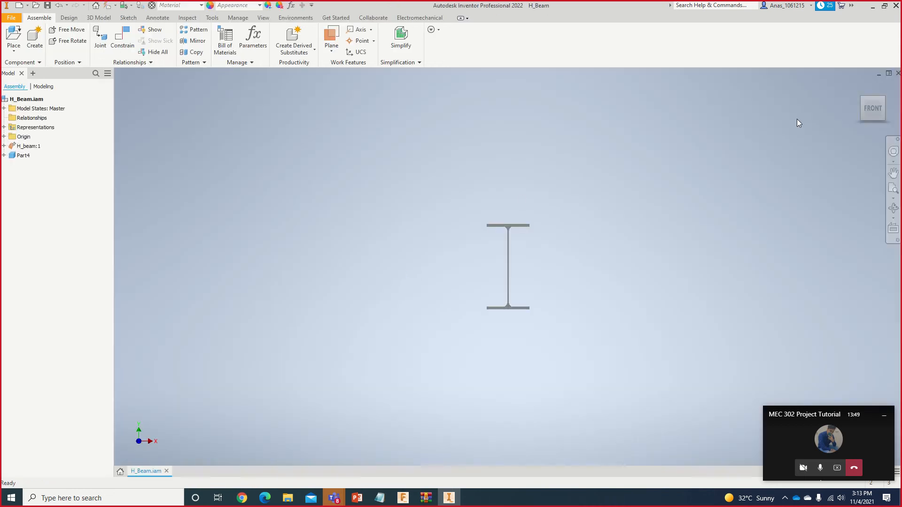
{"action": "left_click", "coordinate": [858, 86]}
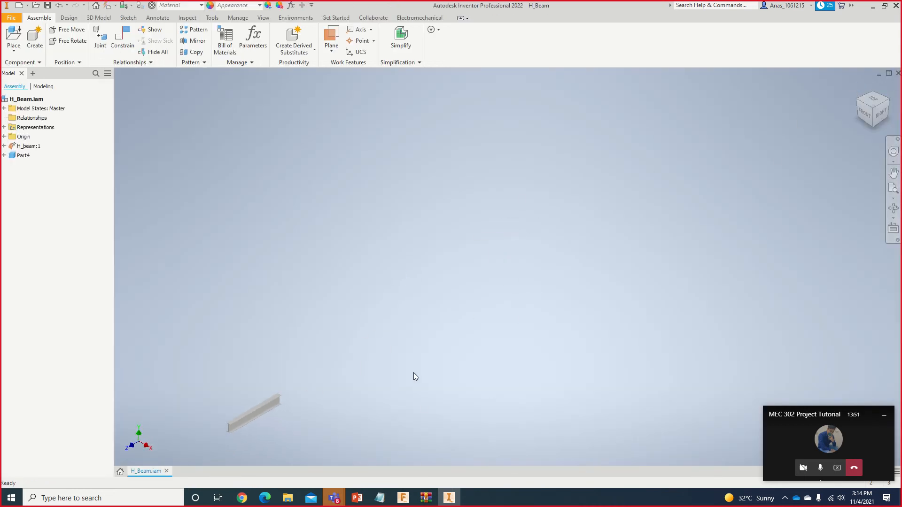
Step: Bring the whole beam into view and highlight Part4 and H_beam:1 in turn to see which geometry each one holds
{"action": "middle_click_drag", "start_coordinate": [413, 373], "coordinate": [562, 285]}
{"action": "scroll", "coordinate": [438, 340], "scroll_direction": "down", "scroll_amount": 8}
{"action": "middle_click_drag", "start_coordinate": [348, 342], "coordinate": [632, 310]}
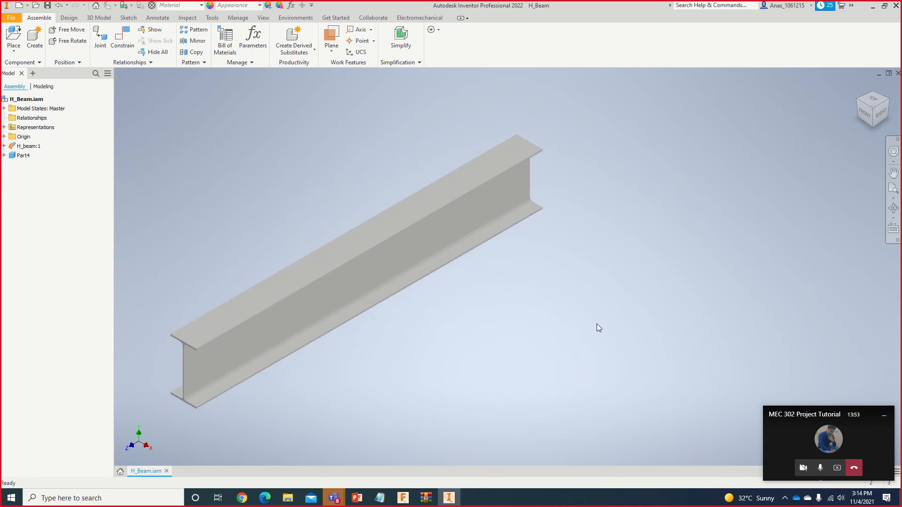
{"action": "middle_click_drag", "start_coordinate": [446, 343], "coordinate": [507, 332]}
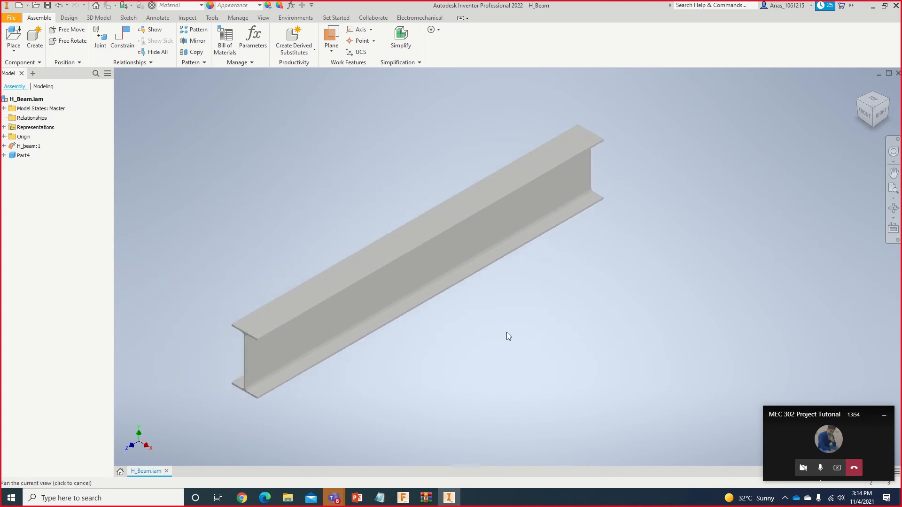
{"action": "left_click", "coordinate": [25, 153]}
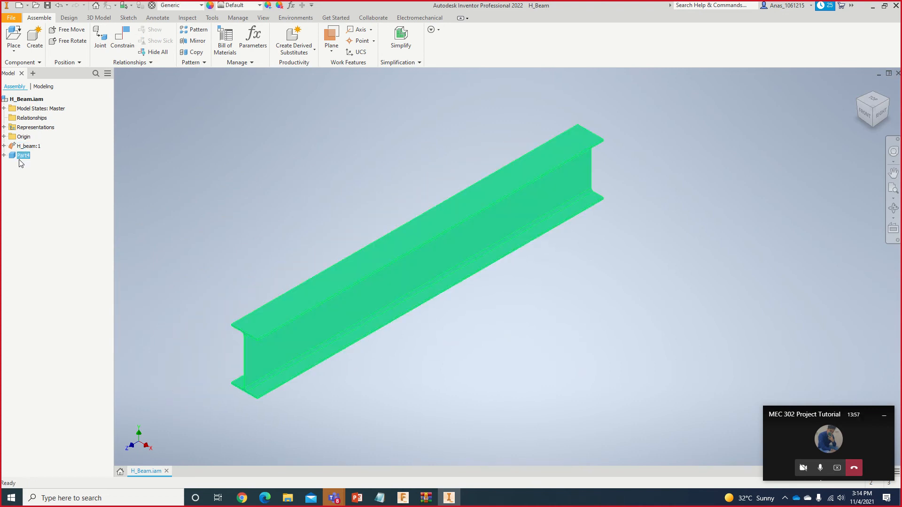
{"action": "left_click", "coordinate": [25, 147]}
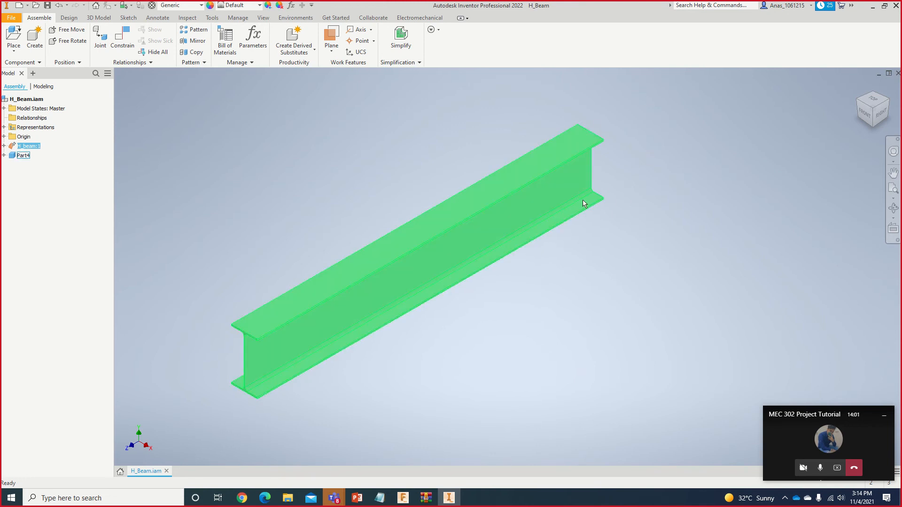
Step: View the beam's end up close from the corner between the right and back faces, and highlight Part4 again
{"action": "left_click", "coordinate": [889, 102]}
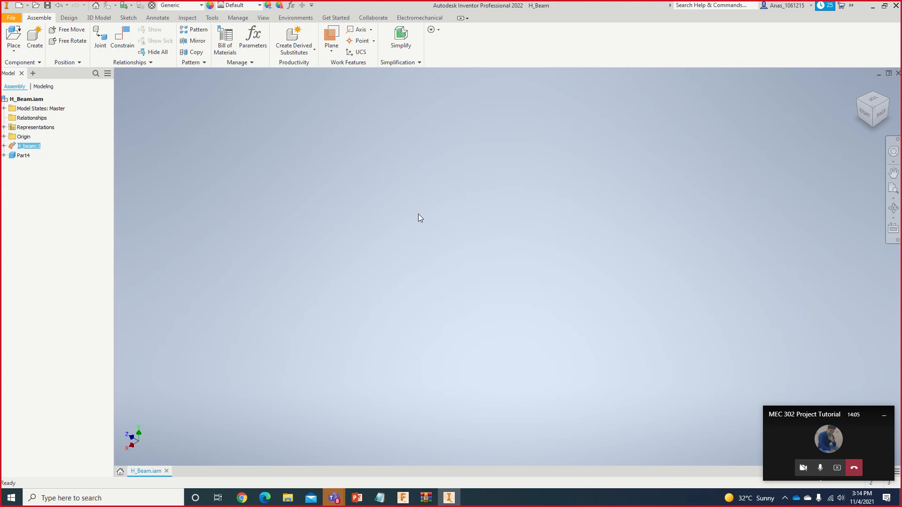
{"action": "left_click", "coordinate": [859, 86]}
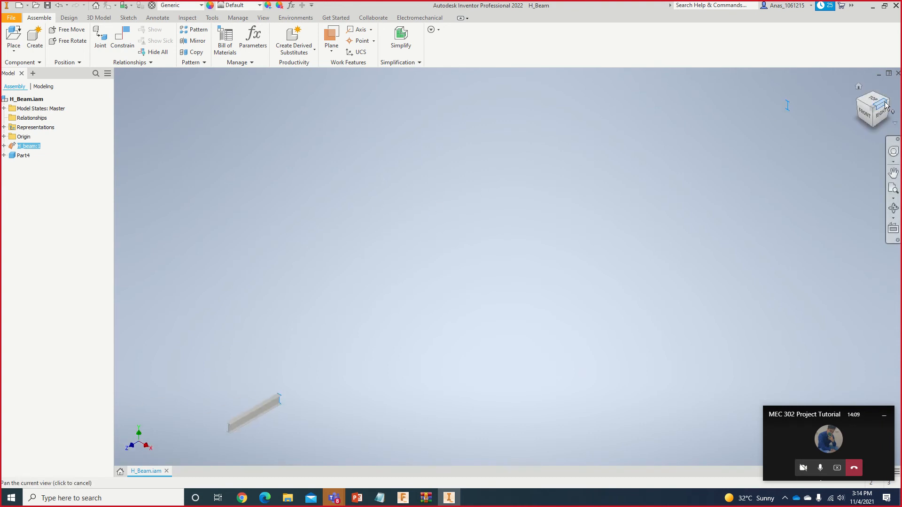
{"action": "left_click", "coordinate": [888, 103]}
{"action": "scroll", "coordinate": [413, 214], "scroll_direction": "up", "scroll_amount": 5}
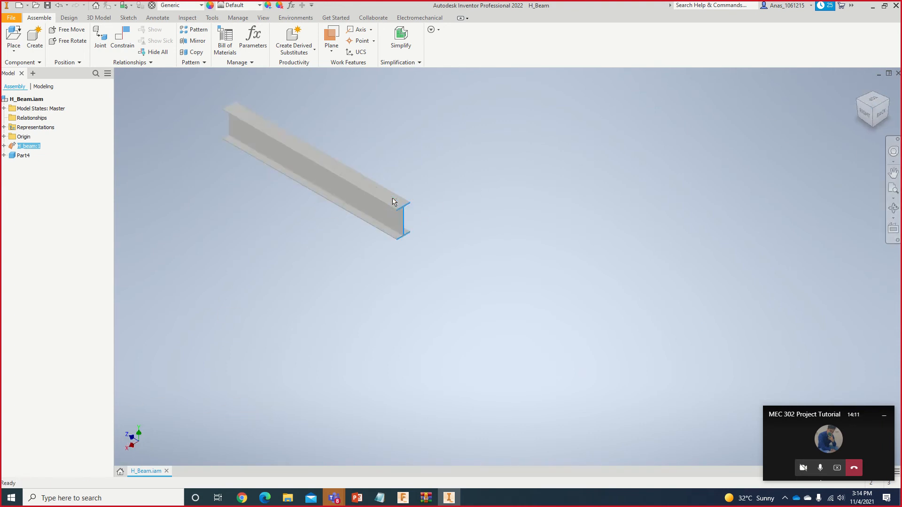
{"action": "scroll", "coordinate": [425, 230], "scroll_direction": "up", "scroll_amount": 3}
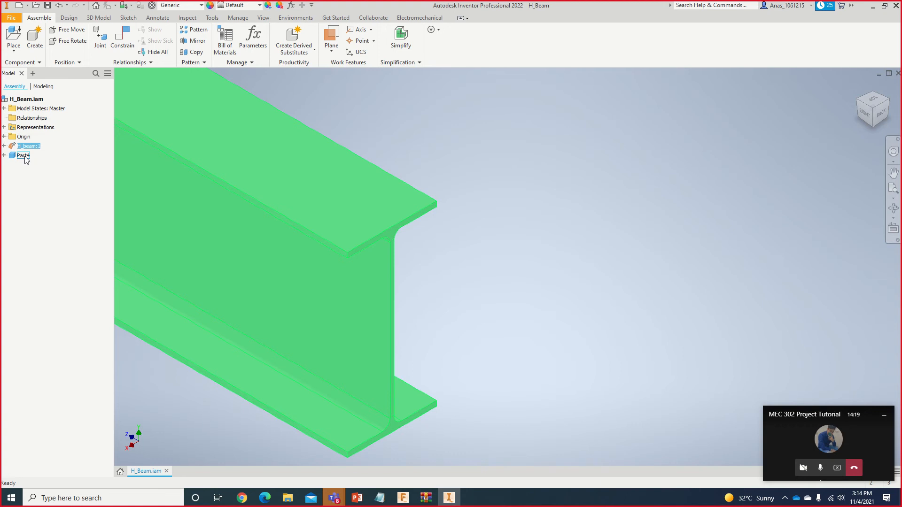
{"action": "left_click", "coordinate": [24, 156]}
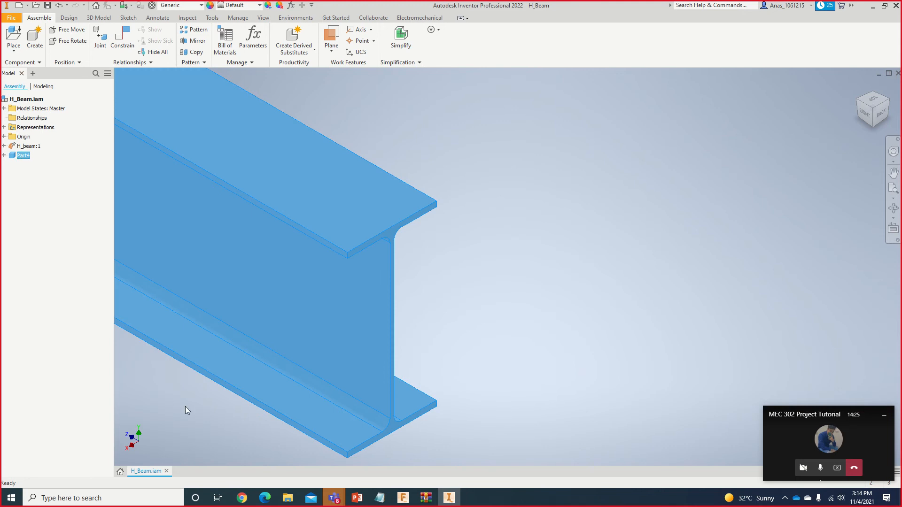
Step: Close the H_Beam assembly and open the H_beam part from the Desktop for a closer look at its profile
{"action": "left_click", "coordinate": [166, 471]}
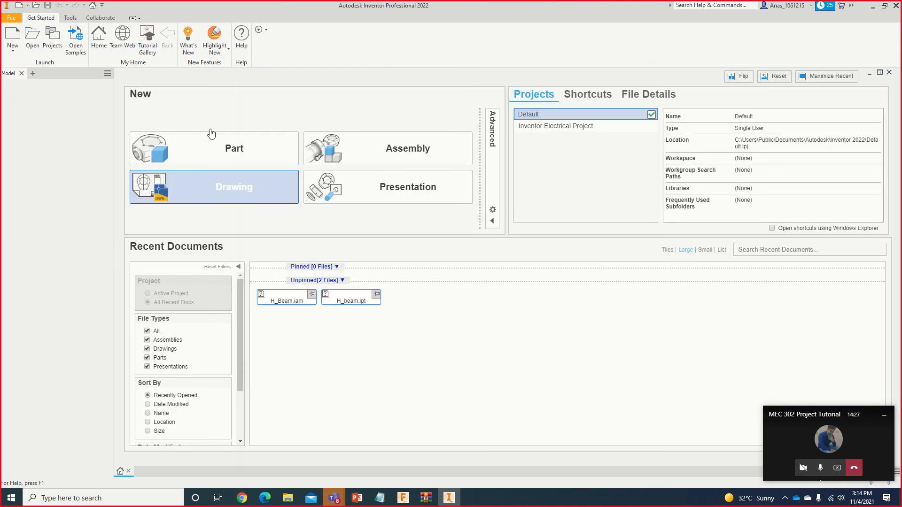
{"action": "left_click", "coordinate": [33, 37]}
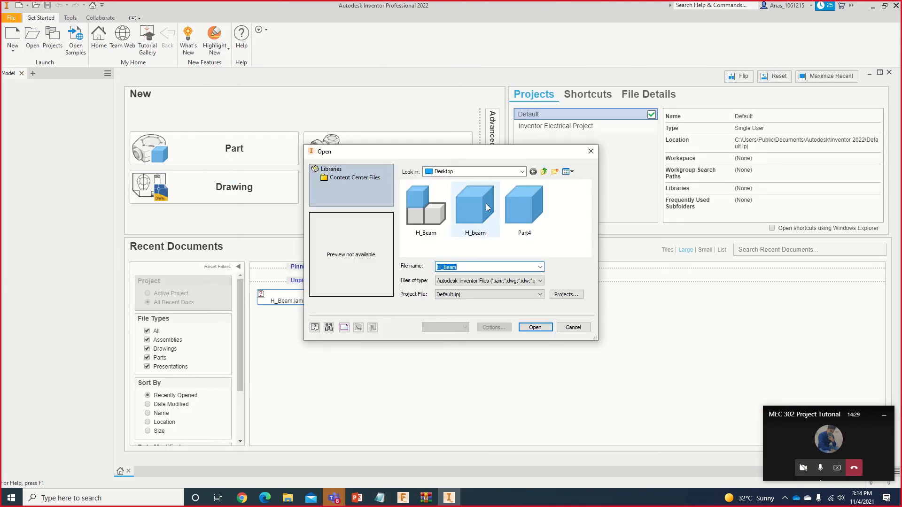
{"action": "left_click", "coordinate": [489, 214]}
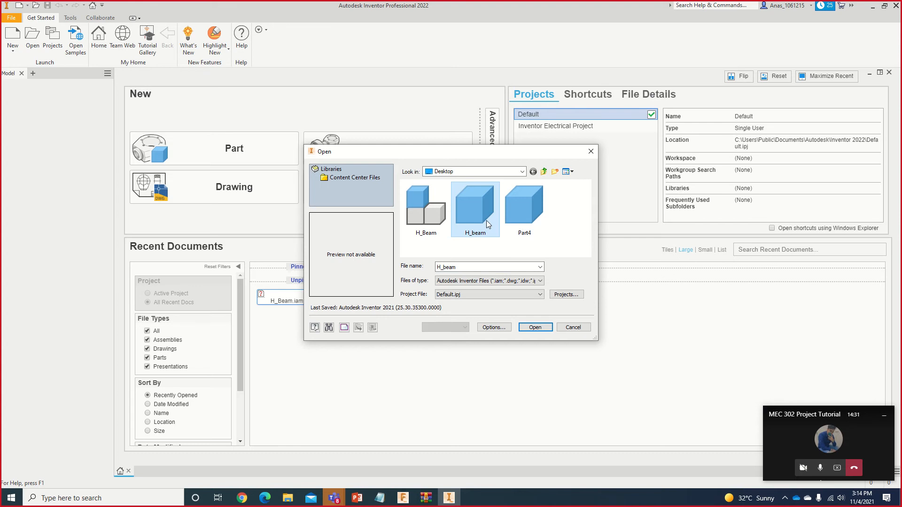
{"action": "left_click", "coordinate": [535, 327]}
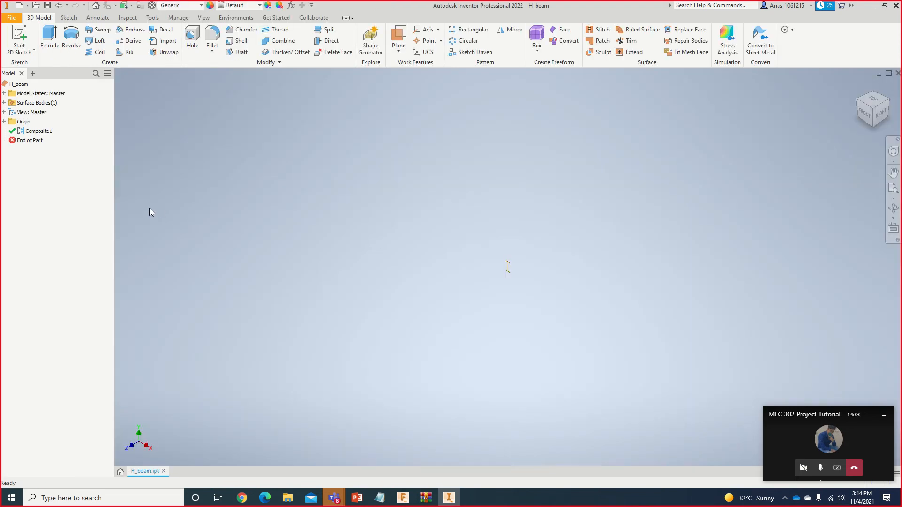
{"action": "scroll", "coordinate": [554, 220], "scroll_direction": "up", "scroll_amount": 5}
{"action": "middle_click_drag", "start_coordinate": [273, 298], "coordinate": [445, 288]}
{"action": "scroll", "coordinate": [390, 293], "scroll_direction": "up", "scroll_amount": 3}
{"action": "left_click", "coordinate": [6, 84]}
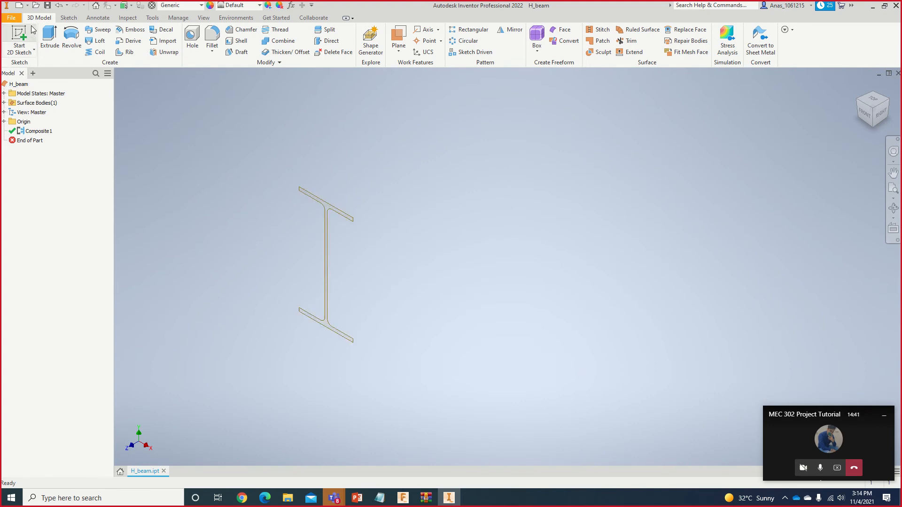
Step: Open Part4 from the Desktop and show it in the home view
{"action": "left_click", "coordinate": [11, 17]}
{"action": "left_click", "coordinate": [26, 75]}
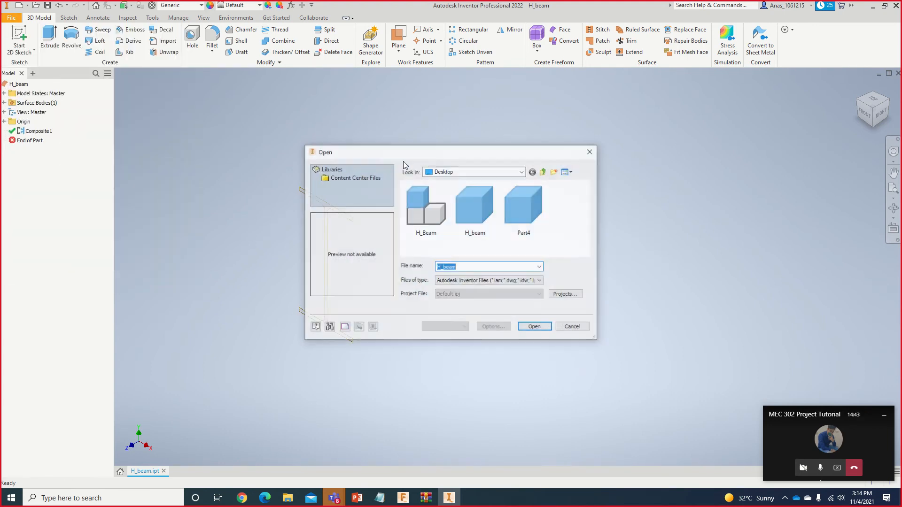
{"action": "left_click", "coordinate": [518, 210]}
{"action": "double_click", "coordinate": [519, 209]}
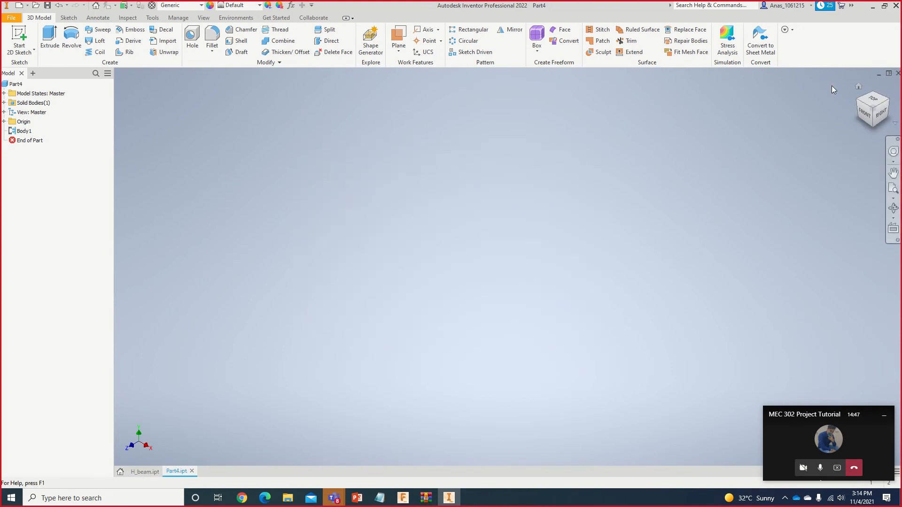
{"action": "left_click", "coordinate": [860, 93]}
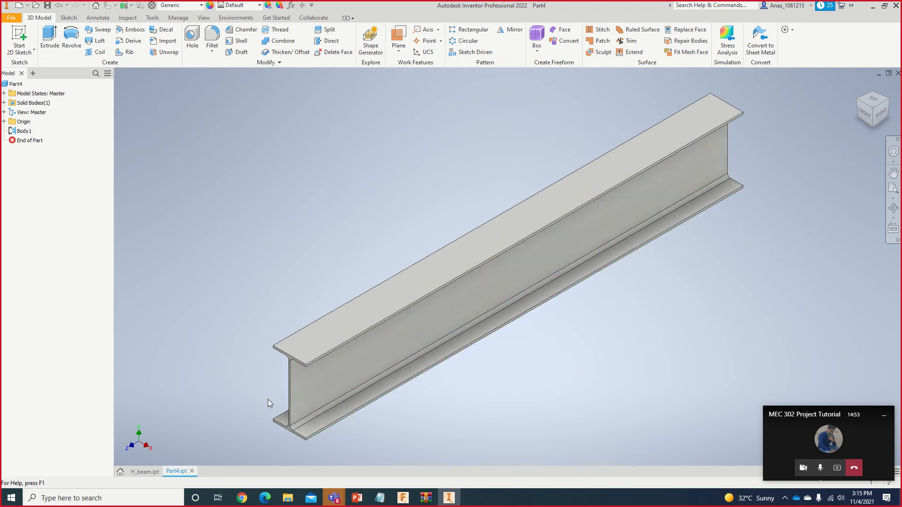
Step: Close the Part4 and H_beam parts and create a new assembly
{"action": "left_click", "coordinate": [191, 471]}
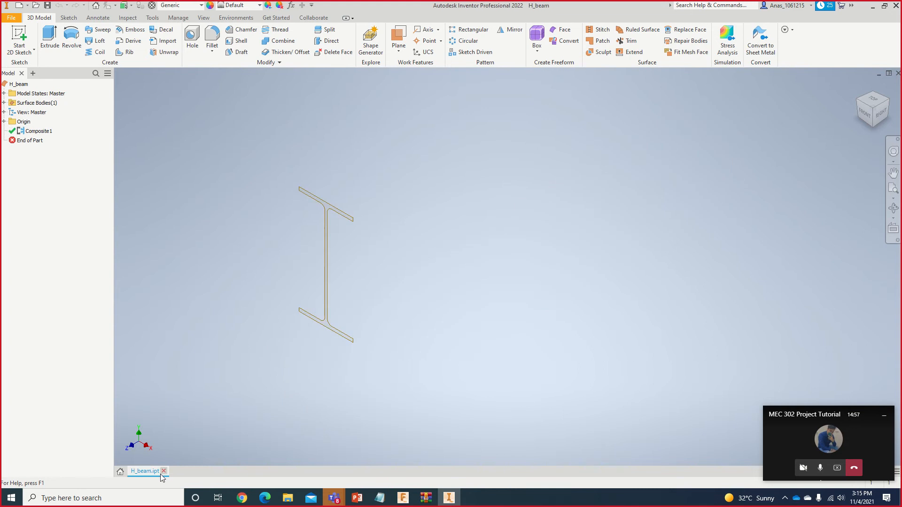
{"action": "left_click", "coordinate": [160, 472]}
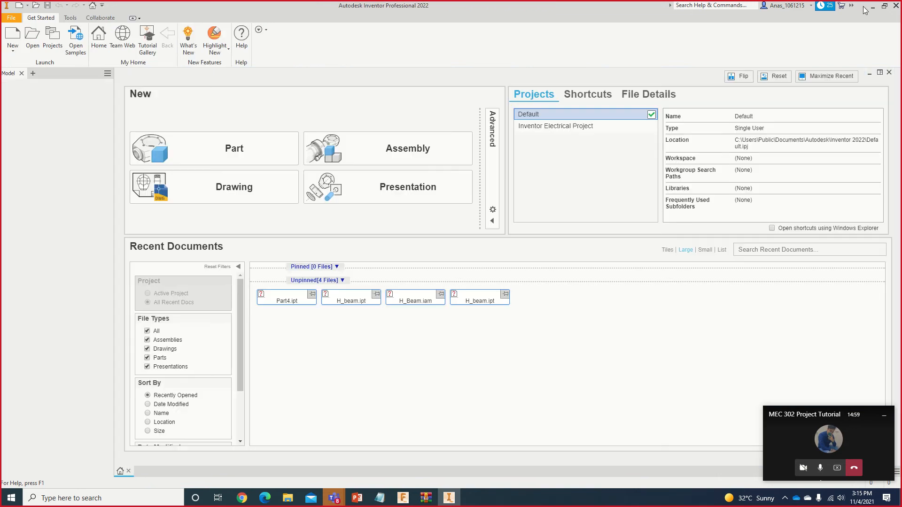
{"action": "left_click", "coordinate": [371, 160]}
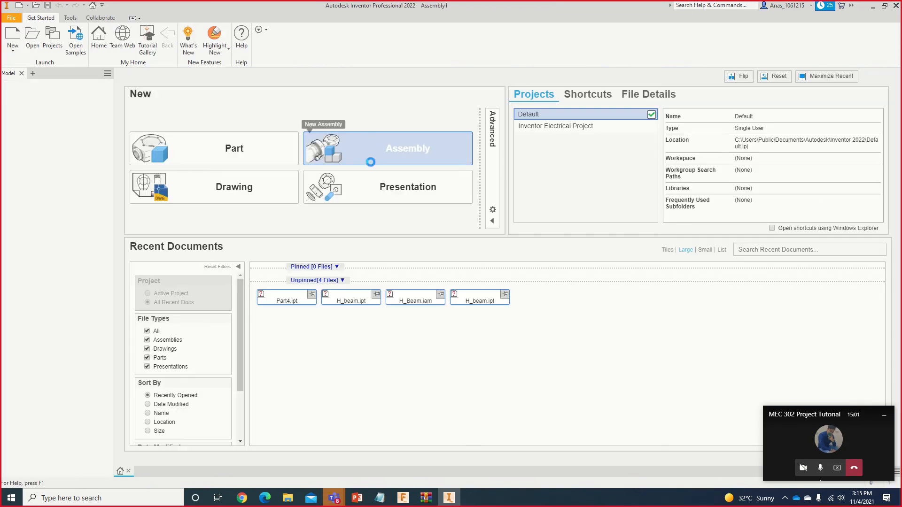
Step: Place the Part4 beam from the Desktop into the new assembly
{"action": "left_click", "coordinate": [13, 37]}
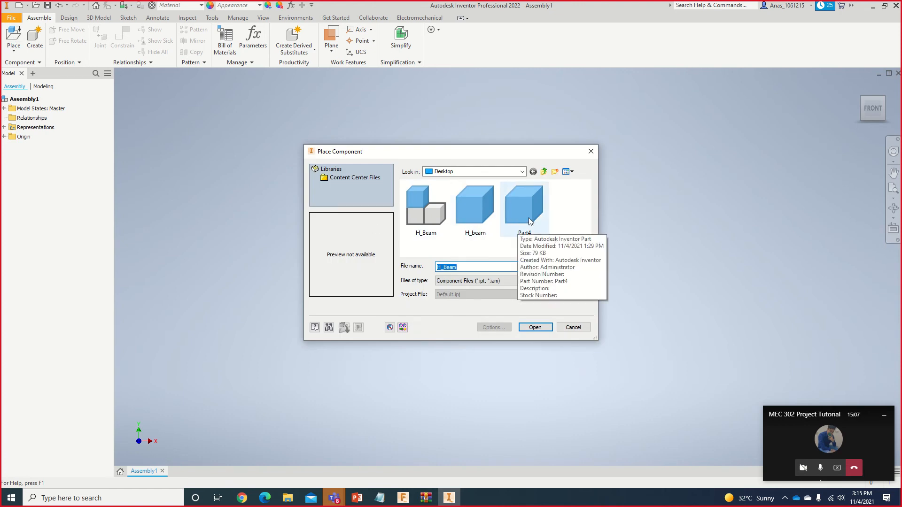
{"action": "left_click", "coordinate": [527, 210]}
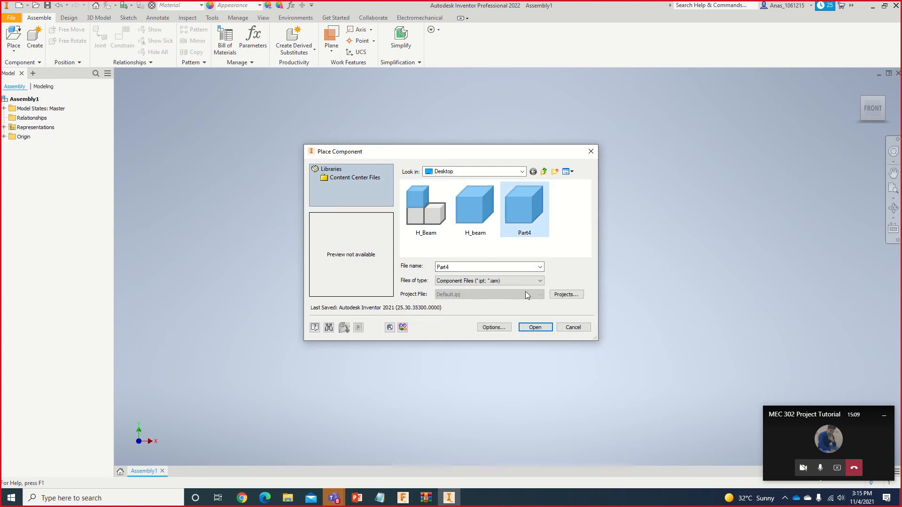
{"action": "left_click", "coordinate": [534, 327]}
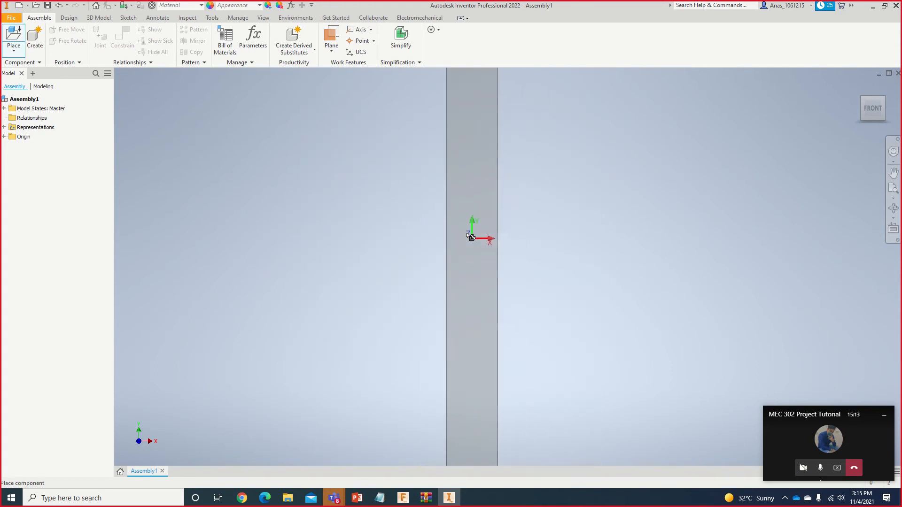
{"action": "left_click", "coordinate": [484, 241]}
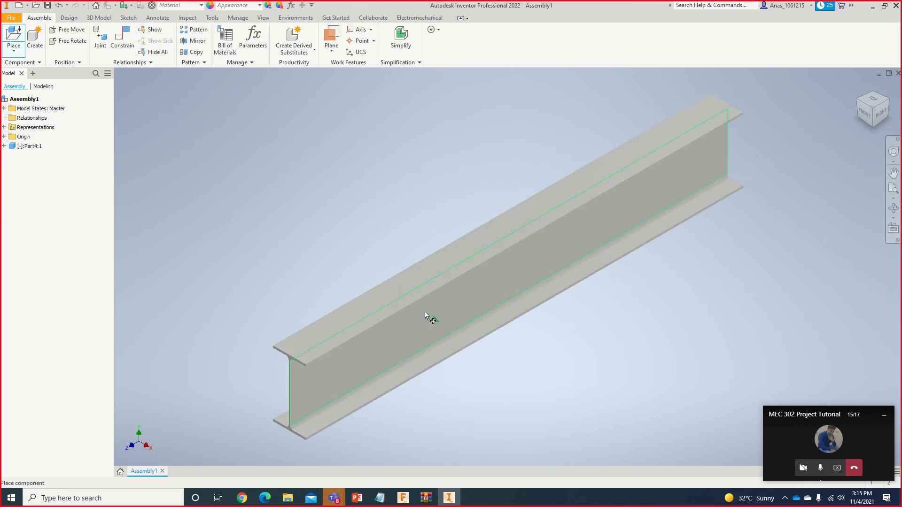
Step: Place two more copies of Part4, one on each side of the first beam, and undo both placements
{"action": "left_click", "coordinate": [347, 188]}
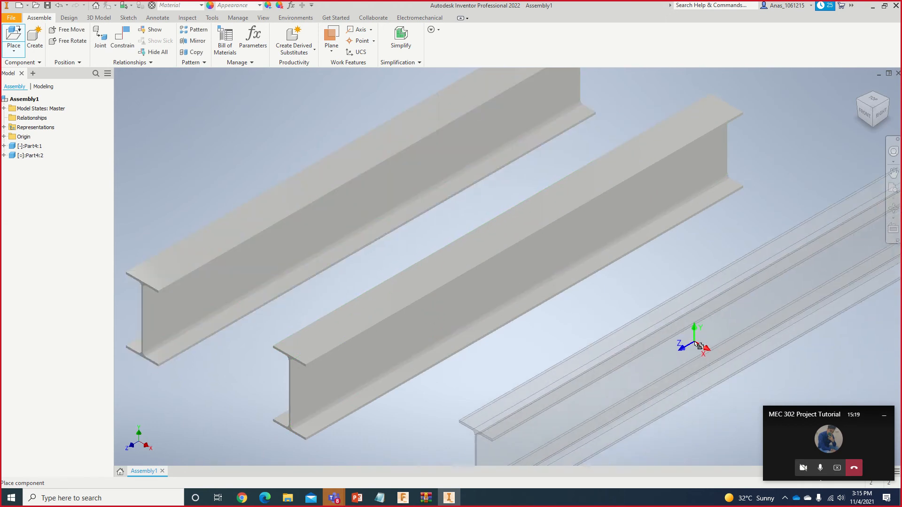
{"action": "left_click", "coordinate": [678, 334]}
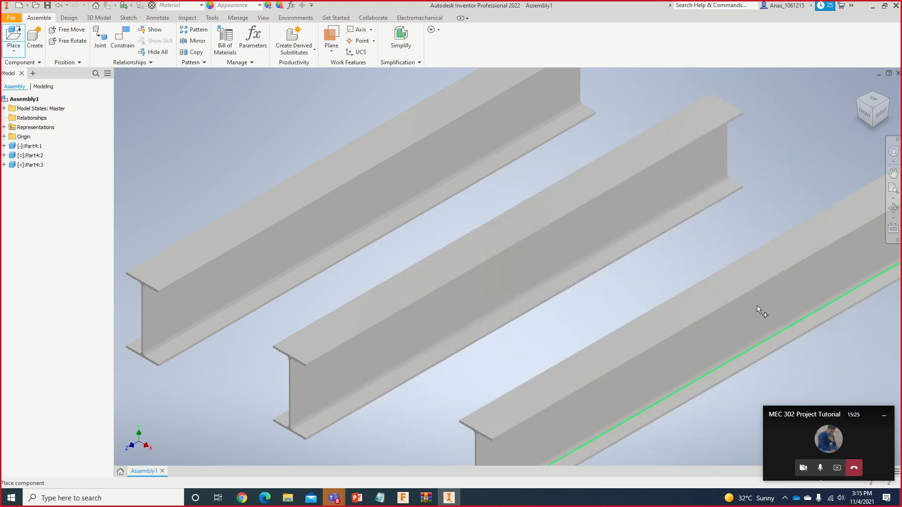
{"action": "key", "text": "Escape"}
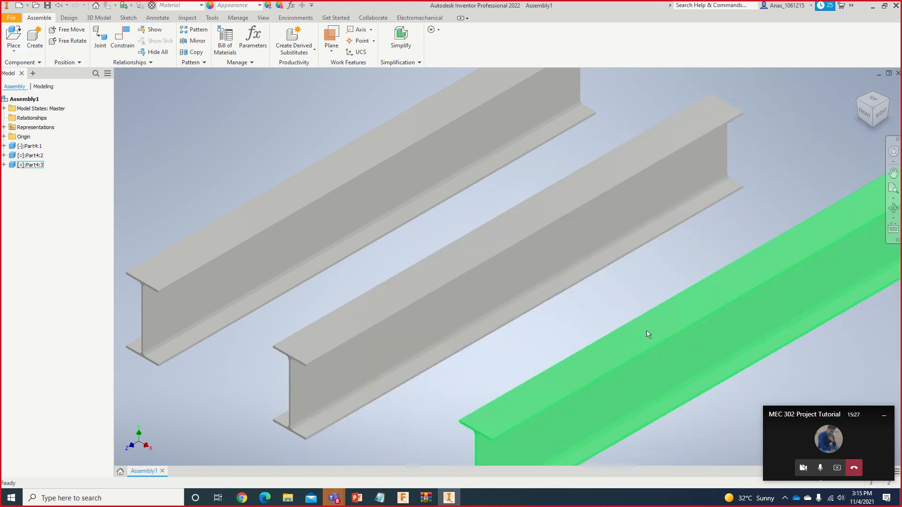
{"action": "key", "text": "ctrl+z"}
{"action": "key", "text": "ctrl+z"}
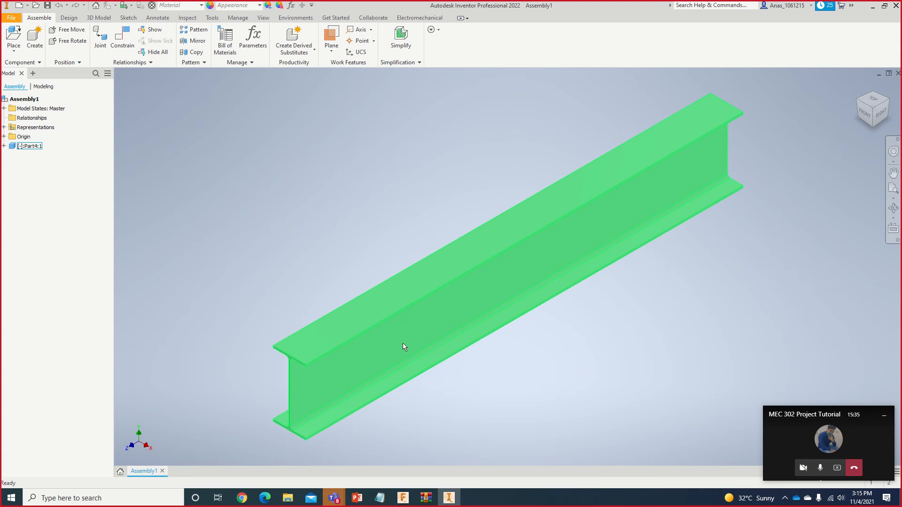
{"action": "scroll", "coordinate": [652, 361], "scroll_direction": "down", "scroll_amount": 4}
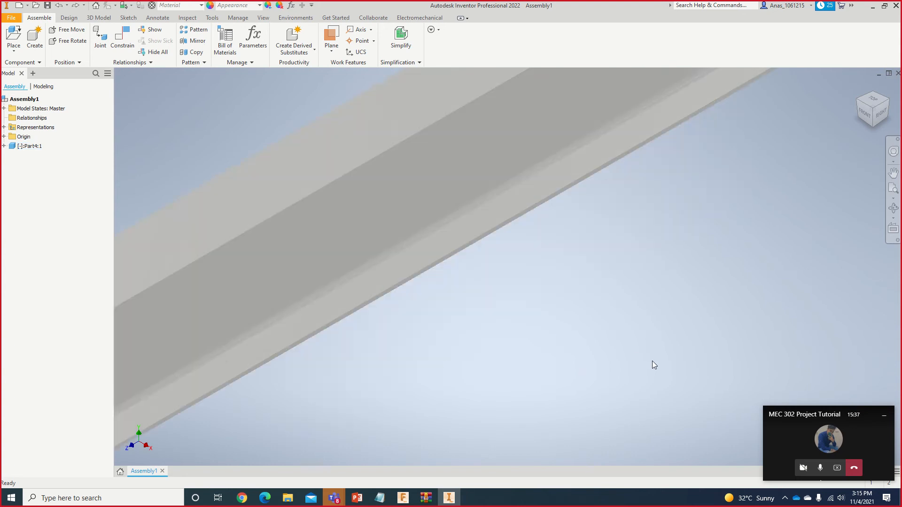
{"action": "scroll", "coordinate": [616, 354], "scroll_direction": "up", "scroll_amount": 6}
{"action": "middle_click_drag", "start_coordinate": [638, 315], "coordinate": [608, 308]}
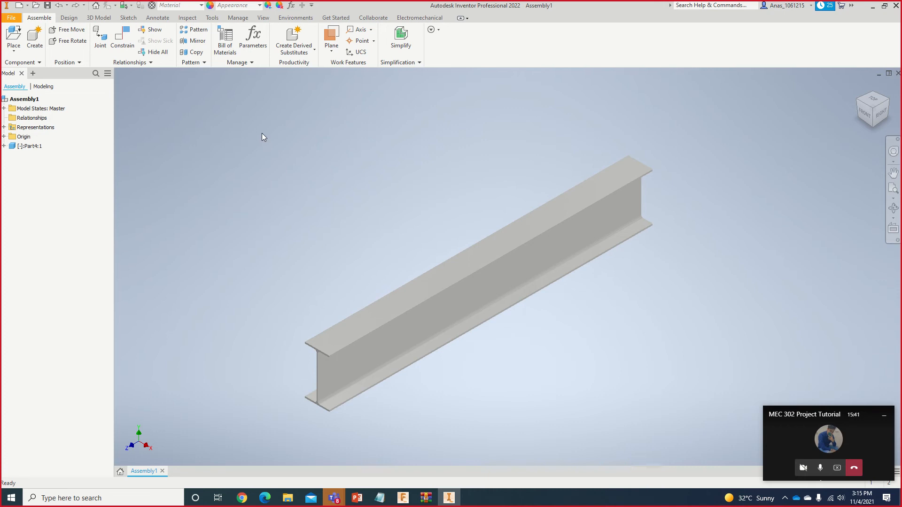
{"action": "middle_click_drag", "start_coordinate": [370, 167], "coordinate": [364, 150]}
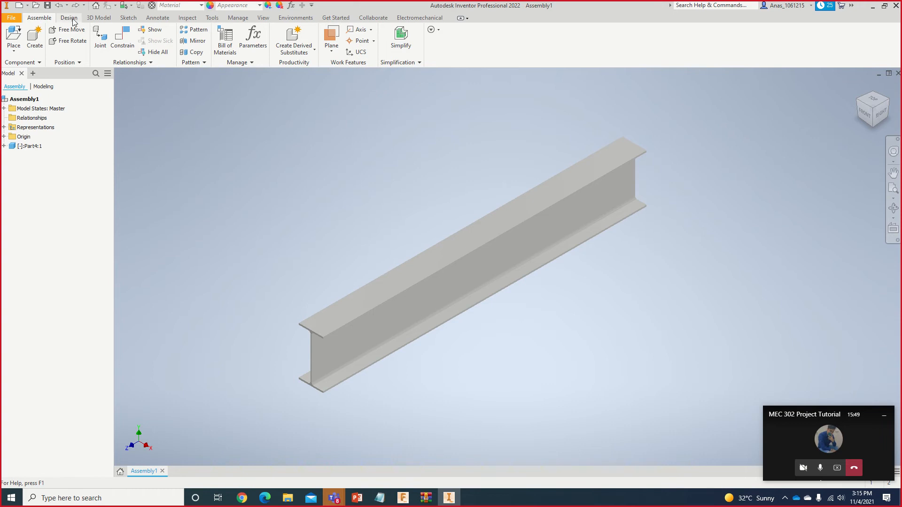
{"action": "mouse_move", "coordinate": [412, 13]}
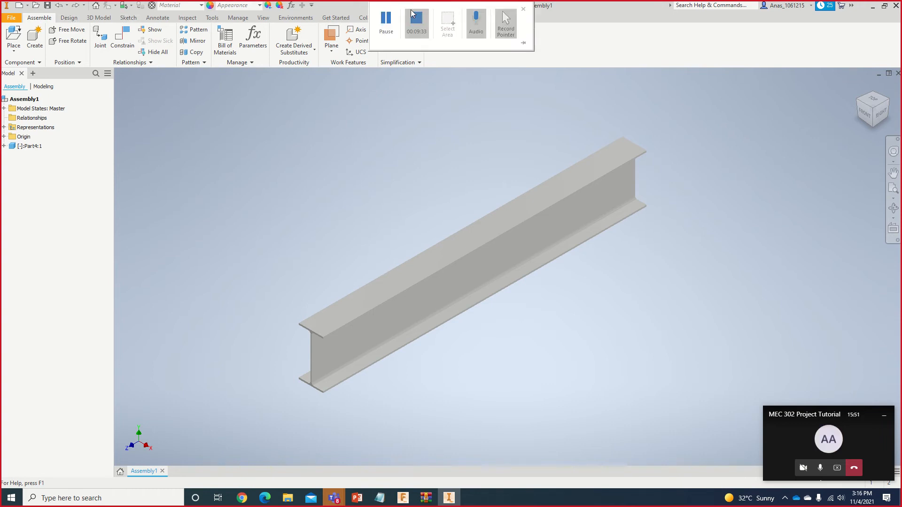
Step: Configure the default template in the application options to millimeters with the ISO drawing standard, overwriting the existing template
{"action": "left_click", "coordinate": [213, 19]}
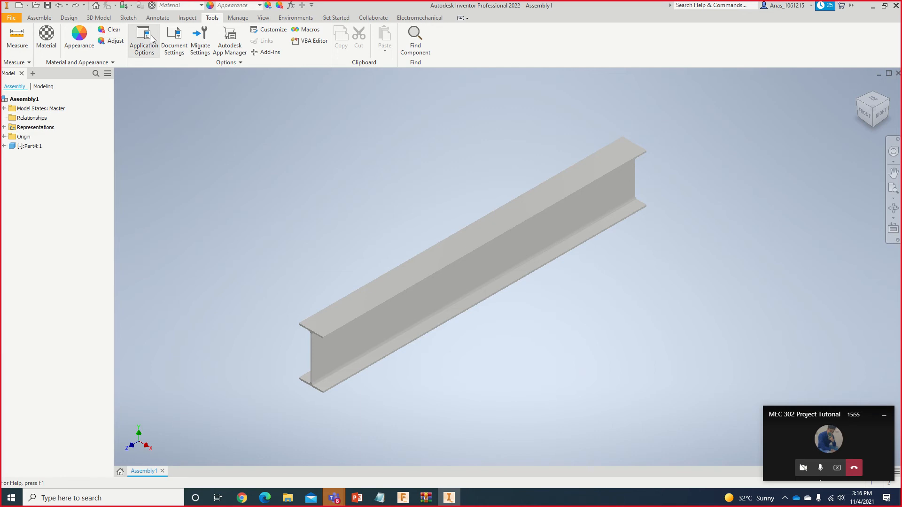
{"action": "left_click", "coordinate": [144, 41]}
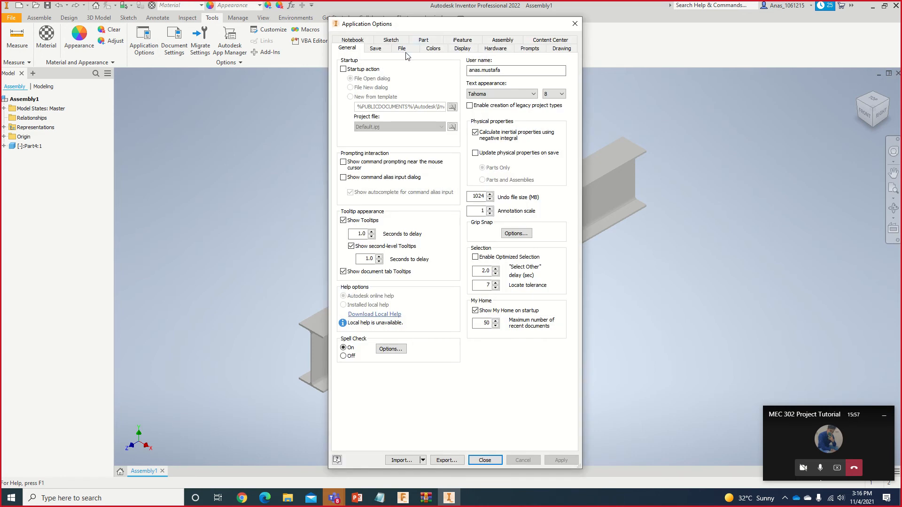
{"action": "left_click", "coordinate": [404, 51]}
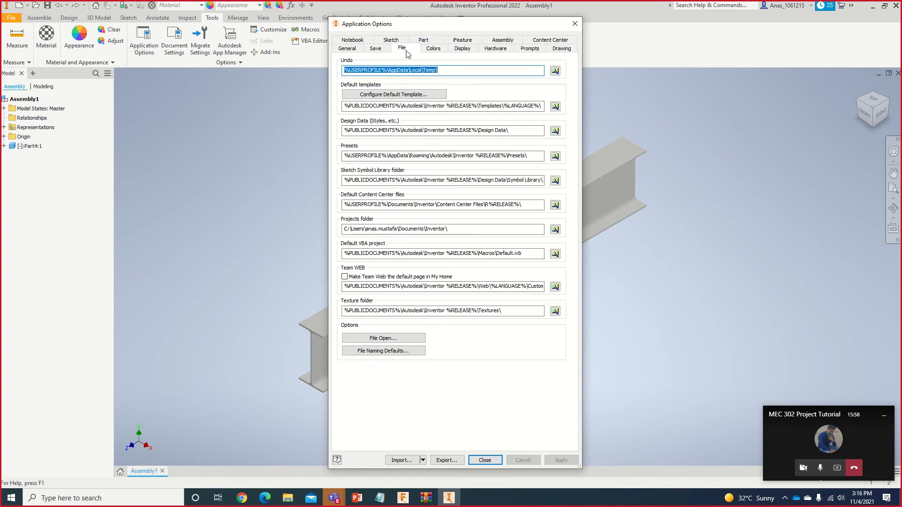
{"action": "left_click", "coordinate": [407, 96]}
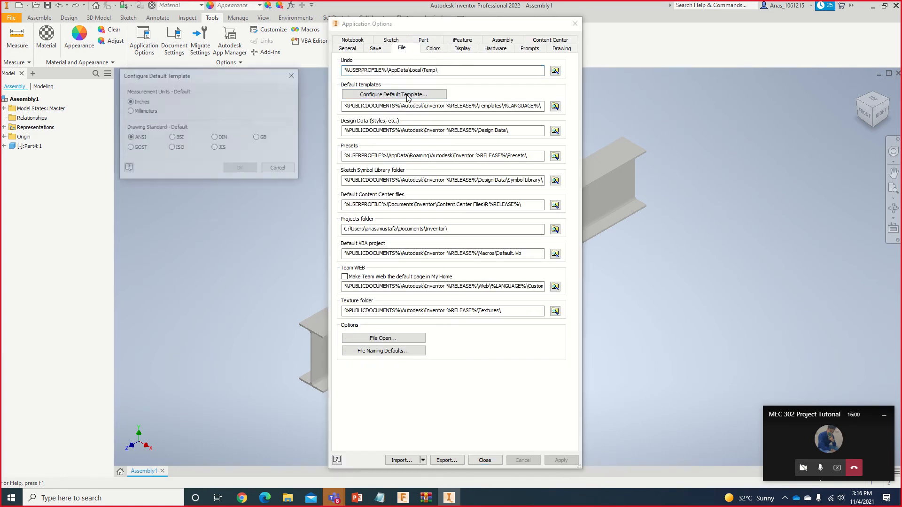
{"action": "left_click", "coordinate": [136, 112]}
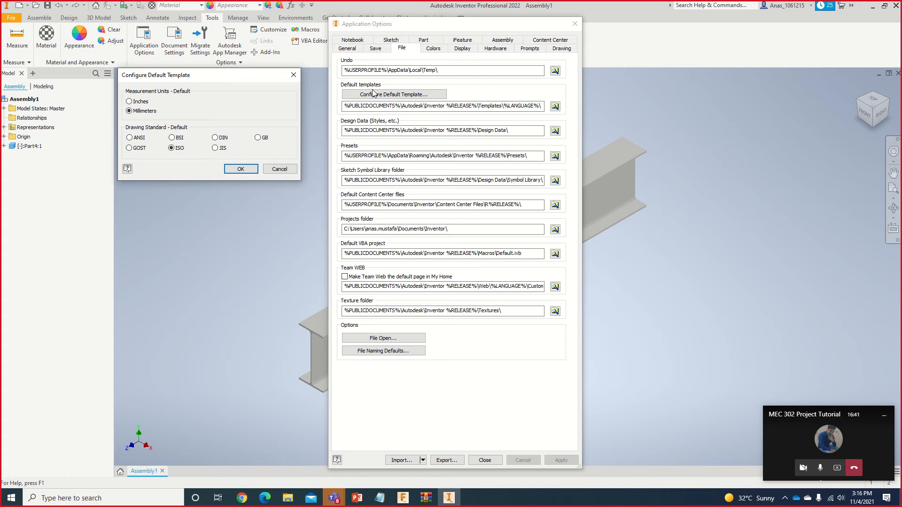
{"action": "left_click", "coordinate": [238, 170]}
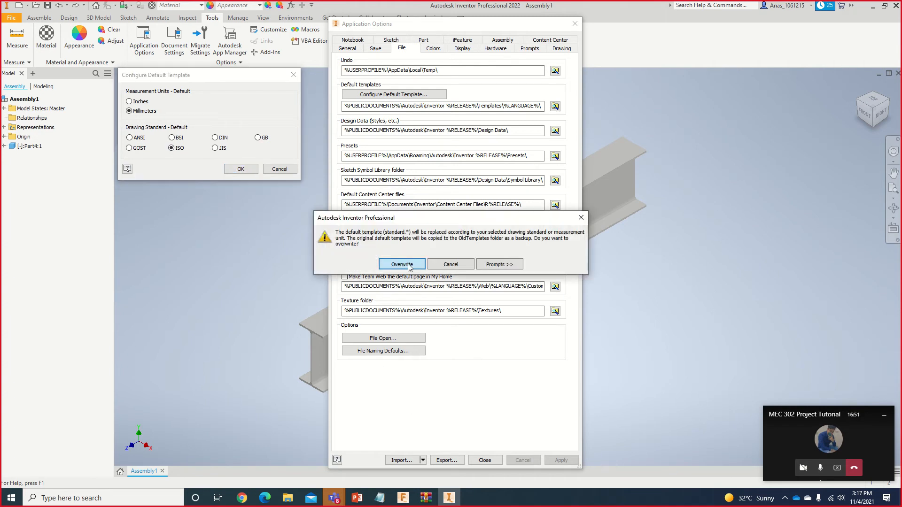
{"action": "left_click", "coordinate": [401, 264]}
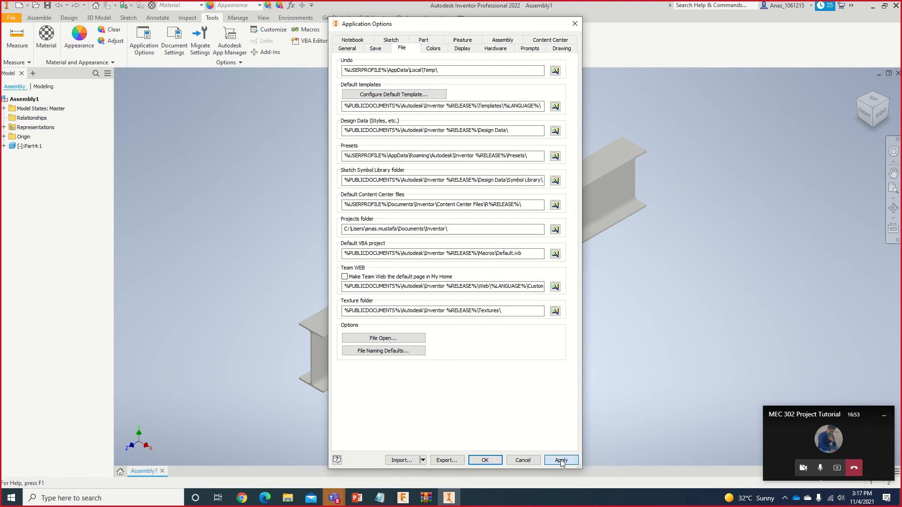
{"action": "left_click", "coordinate": [485, 459]}
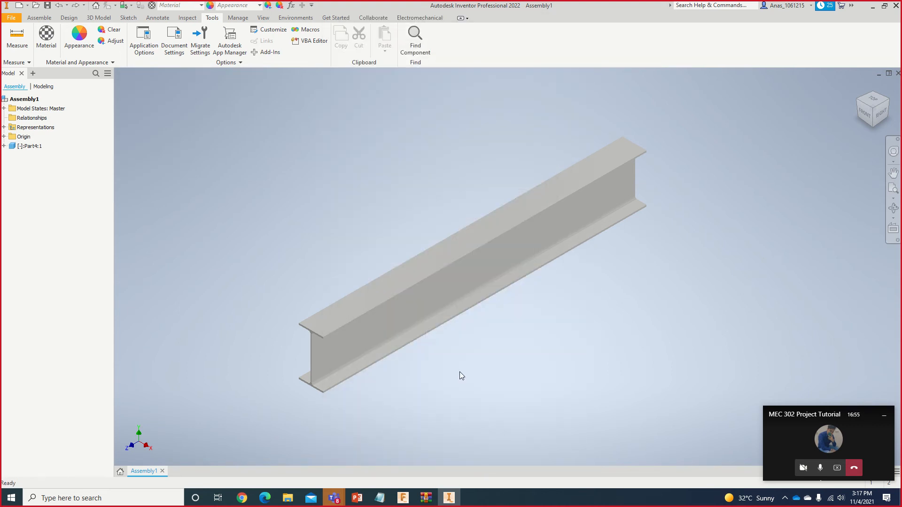
Step: Enter the Stress Analysis environment, inspect the contact tolerance units in a new static analysis study, and cancel the study
{"action": "left_click", "coordinate": [296, 19]}
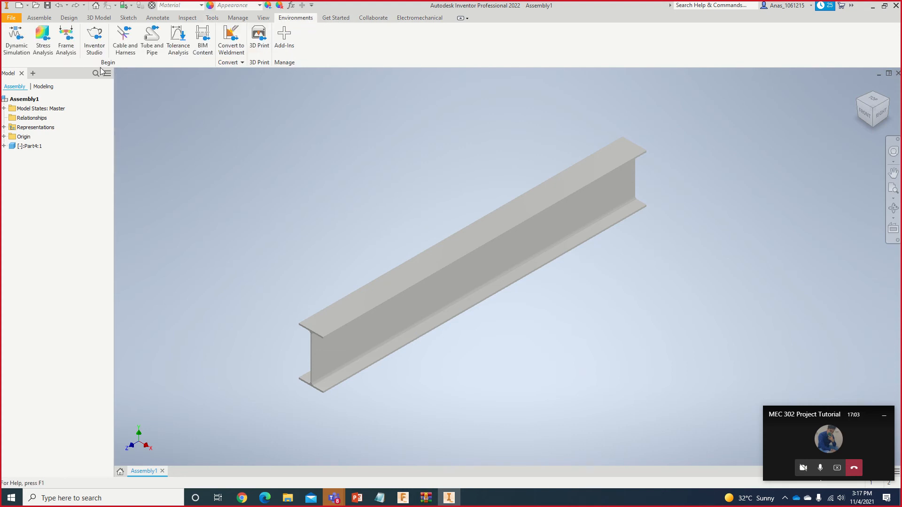
{"action": "left_click", "coordinate": [46, 42]}
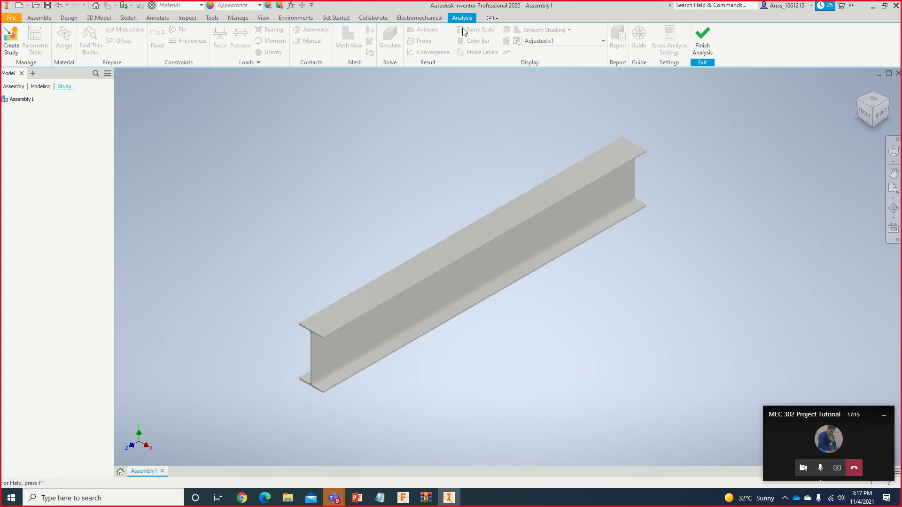
{"action": "left_click", "coordinate": [17, 46]}
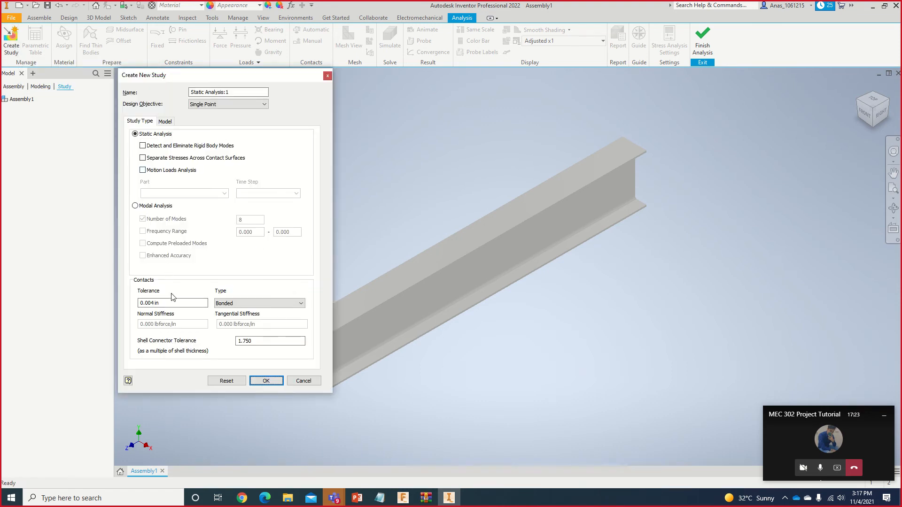
{"action": "left_click", "coordinate": [161, 303]}
{"action": "left_click_drag", "start_coordinate": [156, 308], "coordinate": [139, 305]}
{"action": "left_click", "coordinate": [151, 134]}
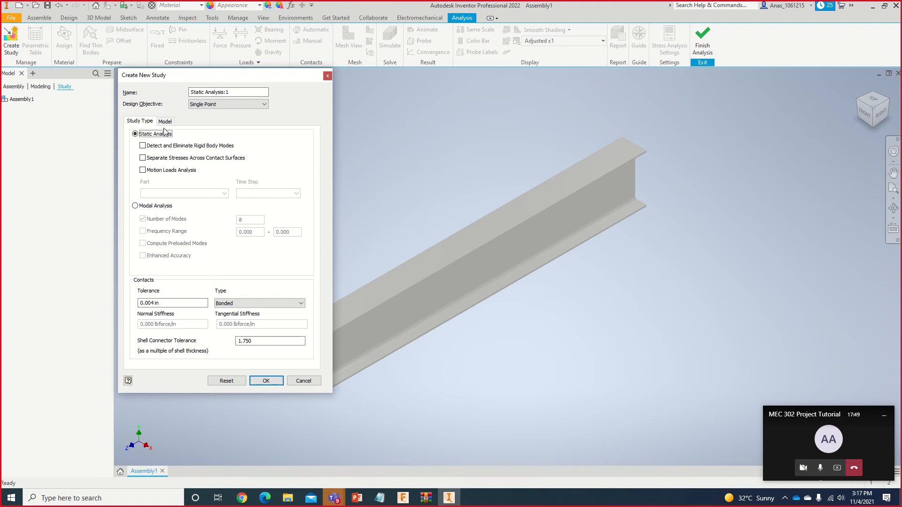
{"action": "left_click", "coordinate": [302, 381]}
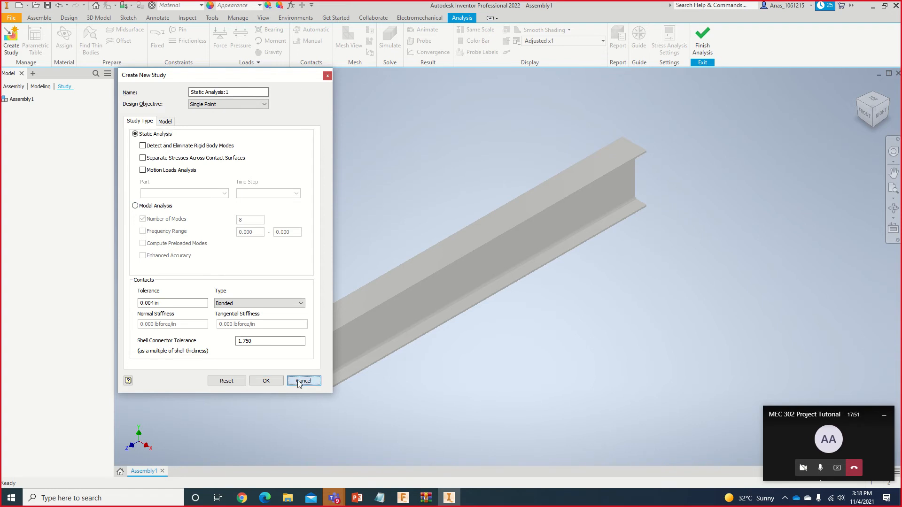
Step: Change the default template's drawing standard to ANSI, keeping millimeters, overwrite the existing template and apply the options
{"action": "left_click", "coordinate": [213, 19]}
{"action": "left_click", "coordinate": [144, 47]}
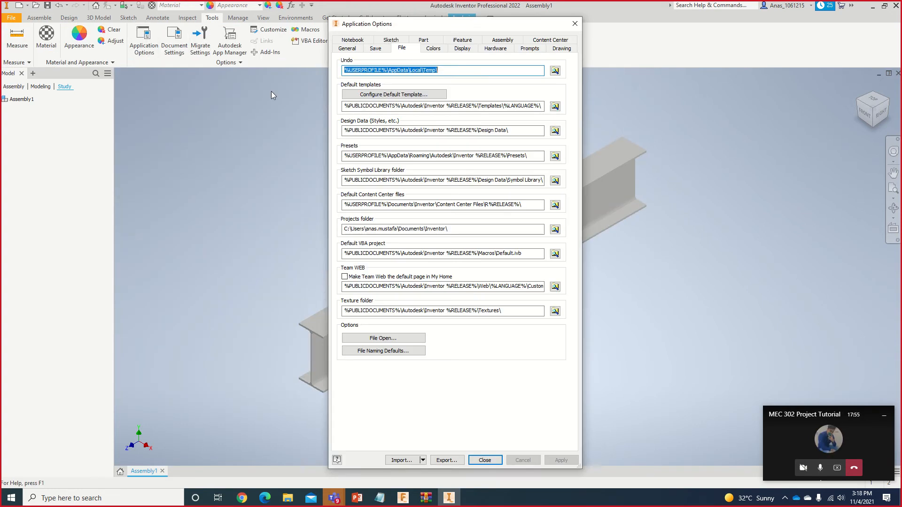
{"action": "left_click", "coordinate": [394, 95]}
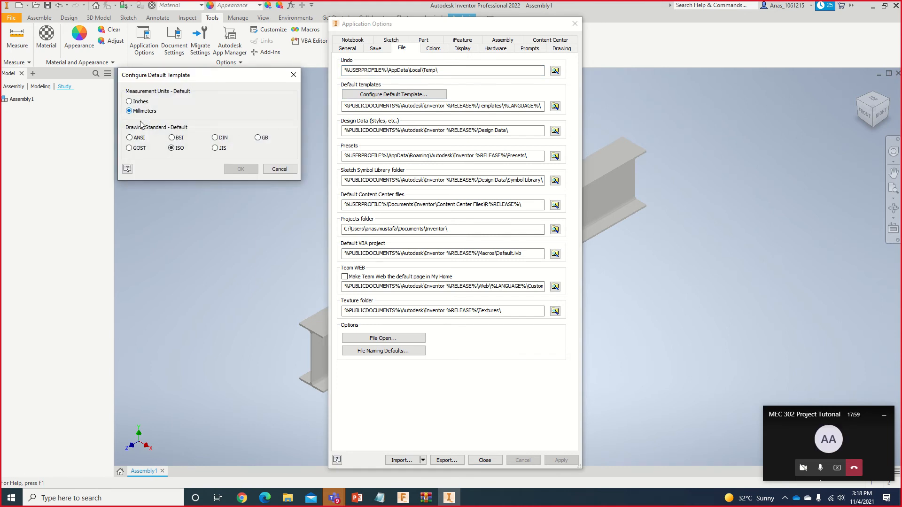
{"action": "left_click", "coordinate": [131, 138]}
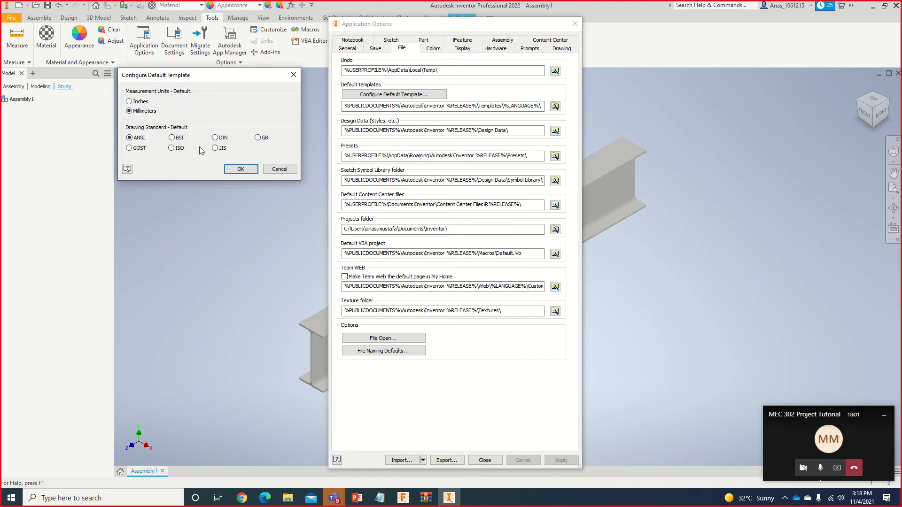
{"action": "left_click", "coordinate": [243, 168]}
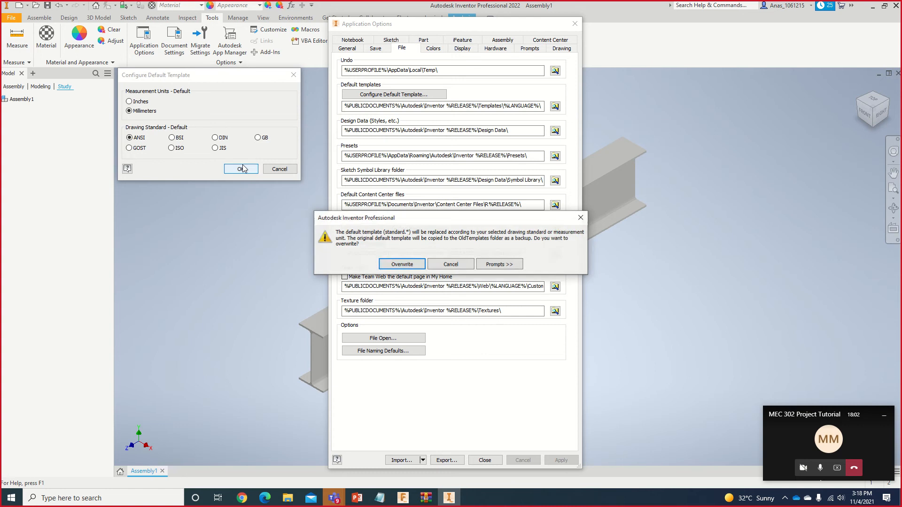
{"action": "left_click", "coordinate": [413, 265]}
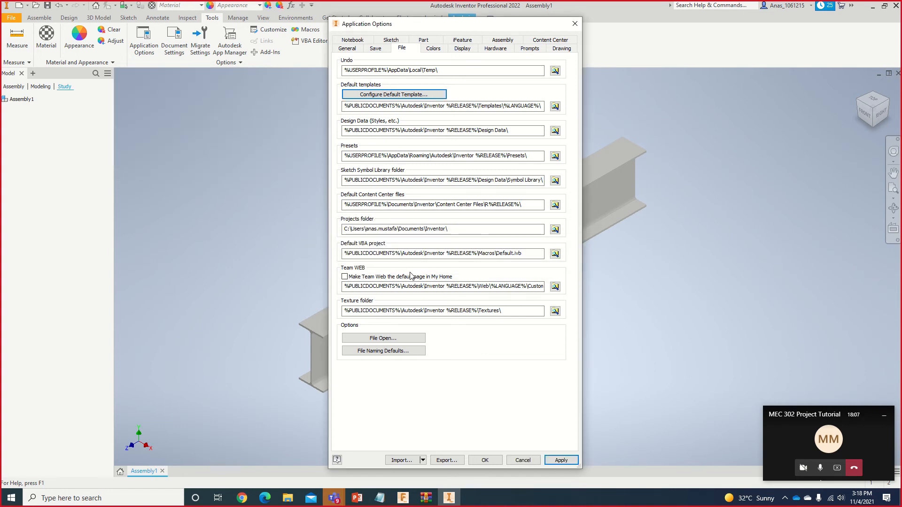
{"action": "left_click", "coordinate": [560, 460]}
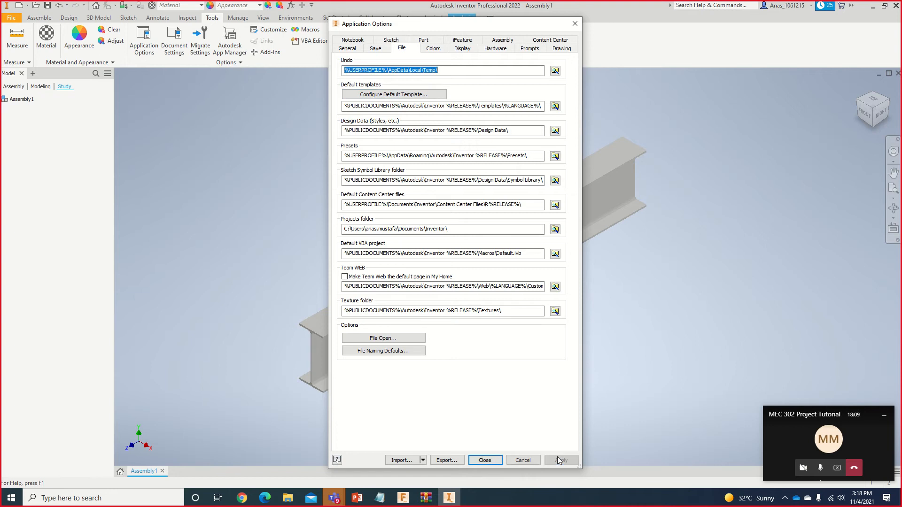
{"action": "left_click", "coordinate": [485, 459]}
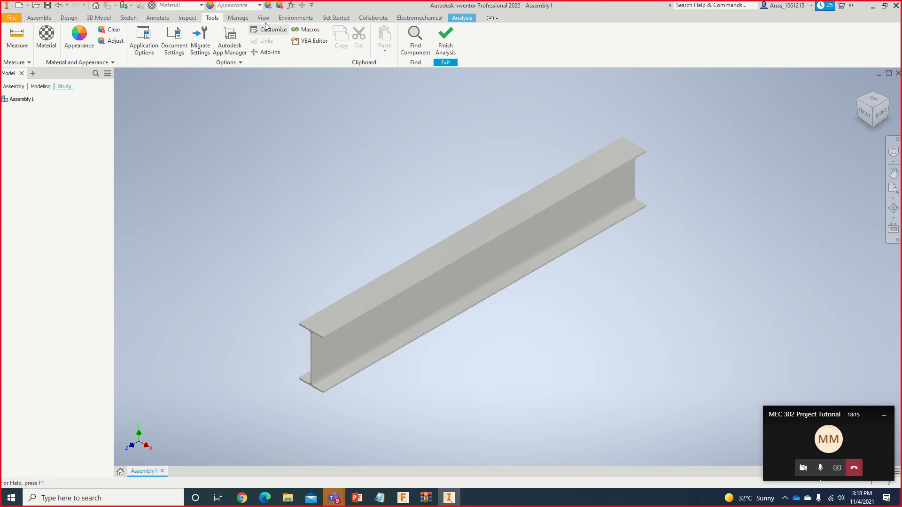
Step: Recheck the contact tolerance units in the settings for a new stress analysis study and cancel it
{"action": "left_click", "coordinate": [295, 18]}
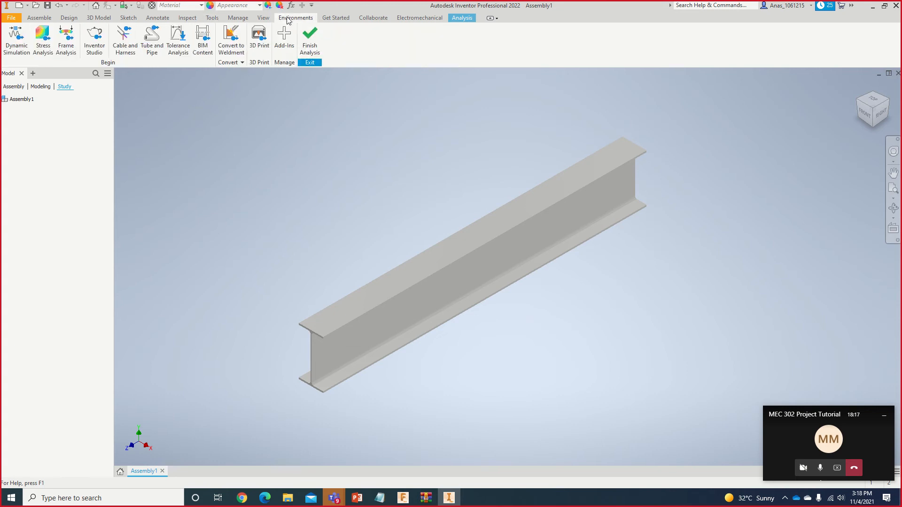
{"action": "left_click", "coordinate": [460, 19]}
{"action": "left_click", "coordinate": [14, 40]}
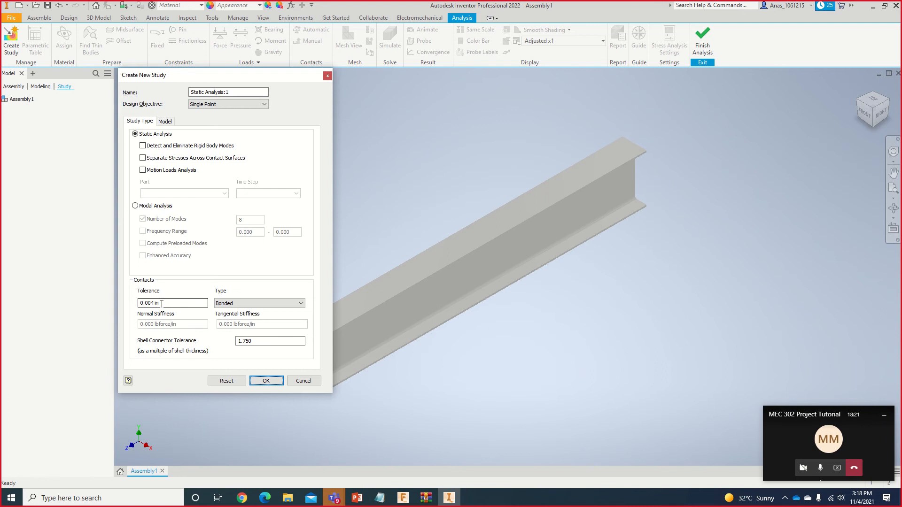
{"action": "left_click", "coordinate": [162, 303]}
{"action": "left_click", "coordinate": [162, 304]}
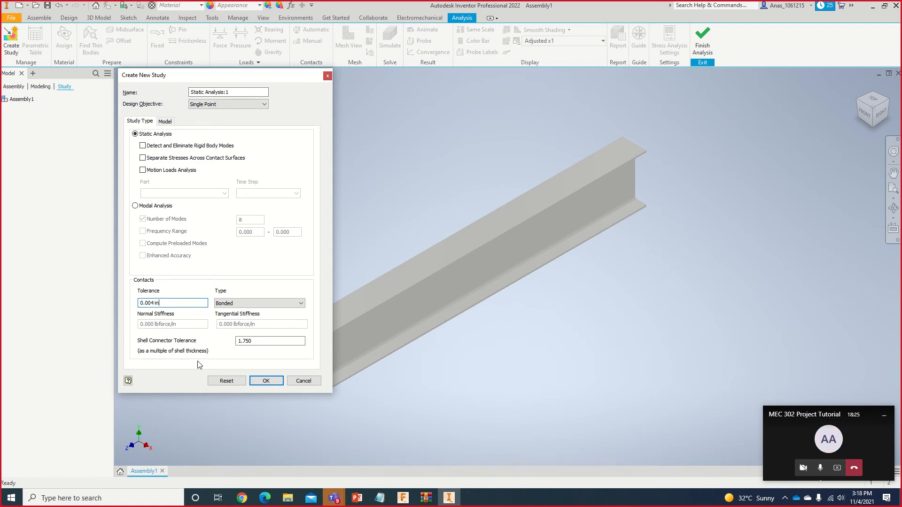
{"action": "left_click", "coordinate": [299, 384]}
Step: Set the default template's drawing standard back to ISO with millimeters, overwrite the existing template and apply the options
{"action": "left_click", "coordinate": [295, 18]}
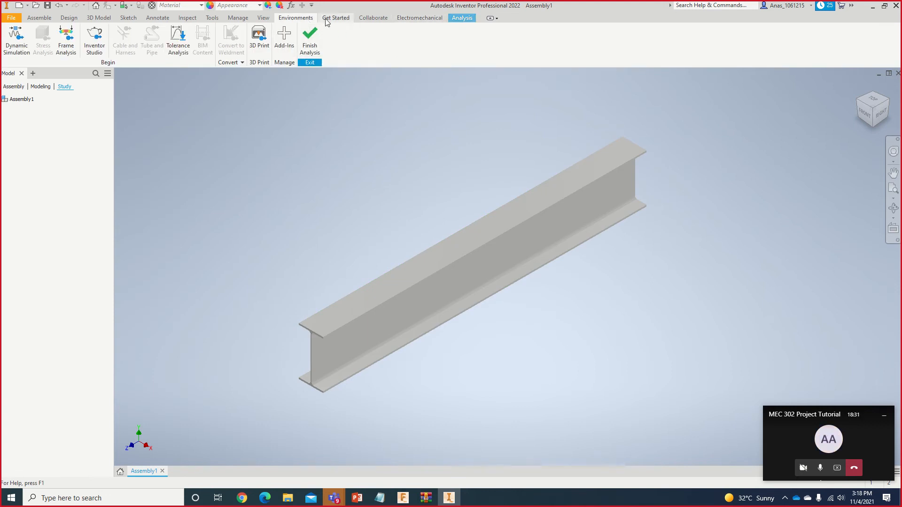
{"action": "left_click", "coordinate": [211, 17]}
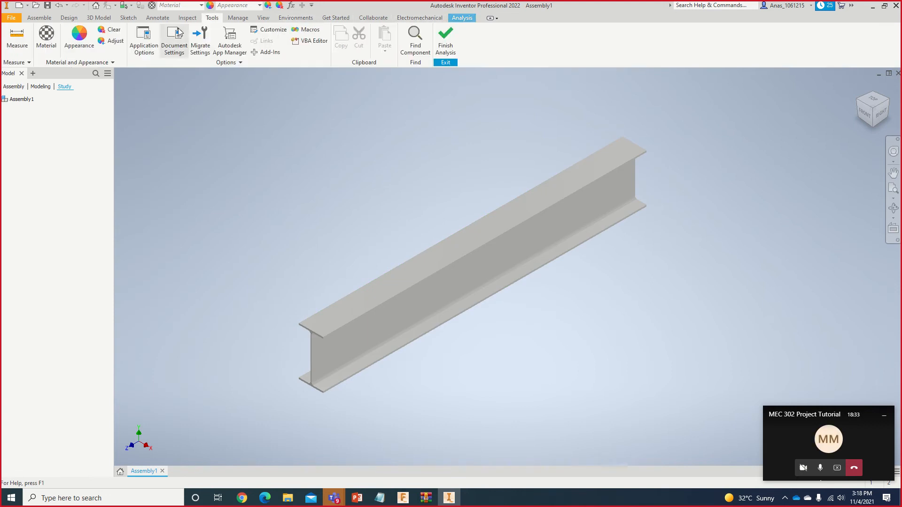
{"action": "left_click", "coordinate": [152, 45]}
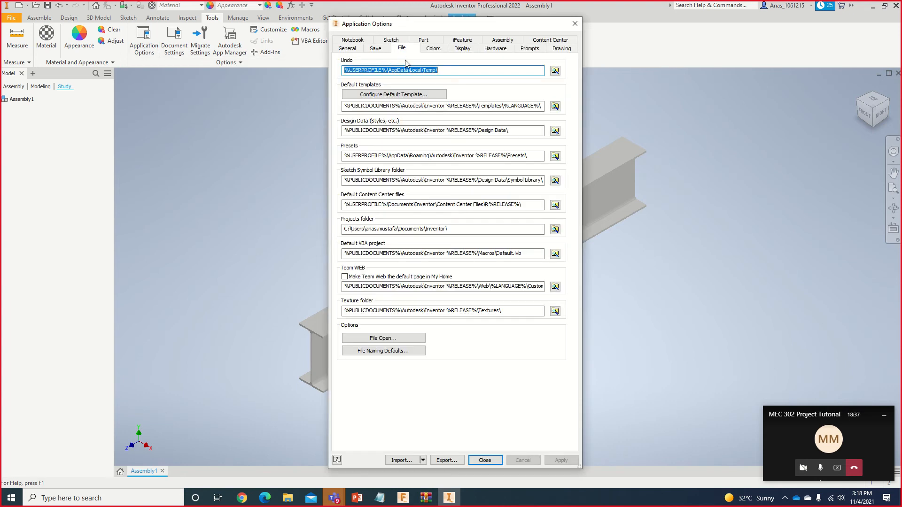
{"action": "left_click", "coordinate": [405, 95]}
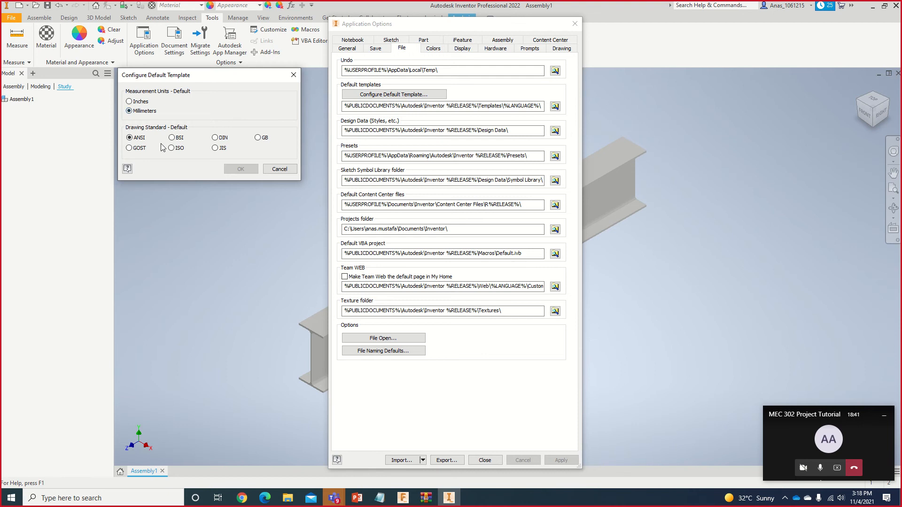
{"action": "left_click", "coordinate": [176, 149]}
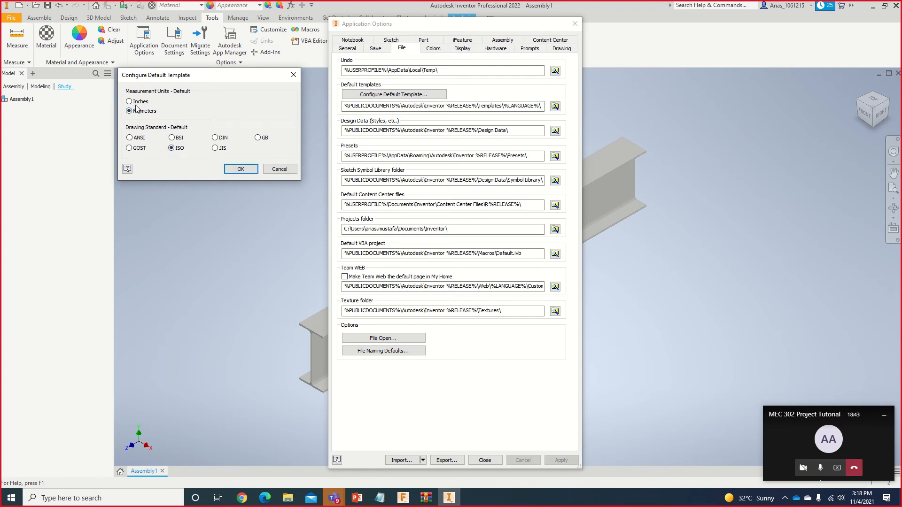
{"action": "left_click", "coordinate": [239, 169]}
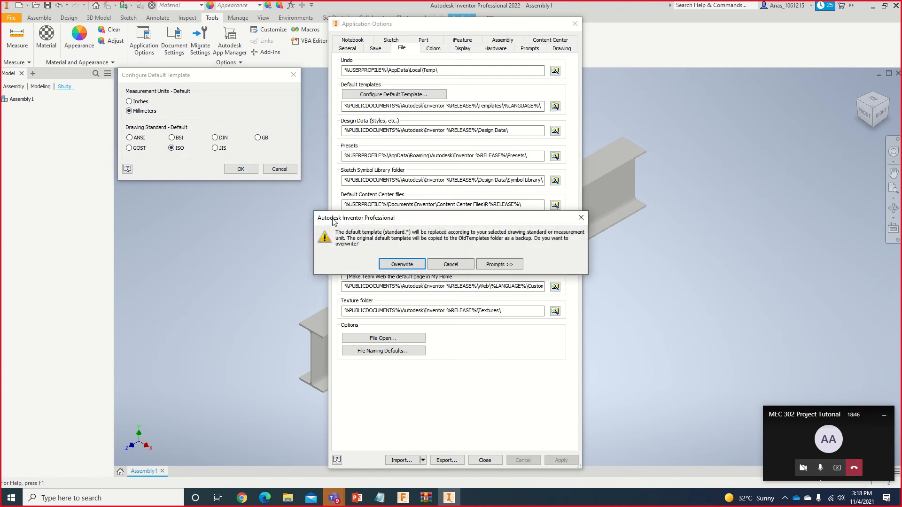
{"action": "left_click", "coordinate": [415, 264]}
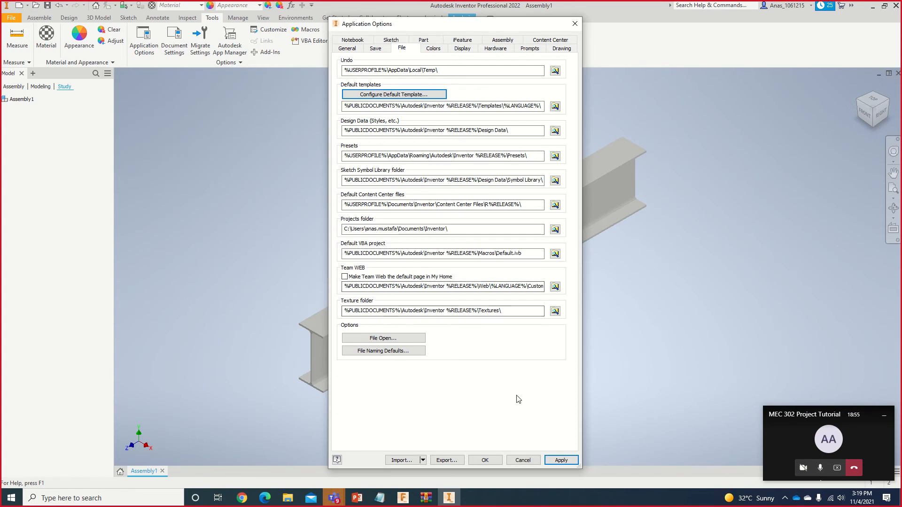
{"action": "left_click", "coordinate": [560, 460]}
{"action": "left_click", "coordinate": [488, 462]}
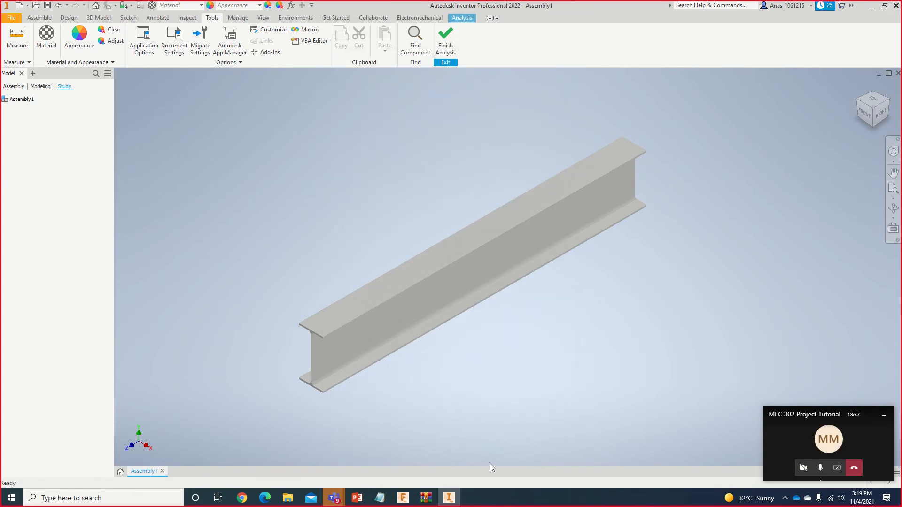
Step: Close Inventor without saving Assembly1 and relaunch Autodesk Inventor Professional from the desktop
{"action": "left_click", "coordinate": [896, 7]}
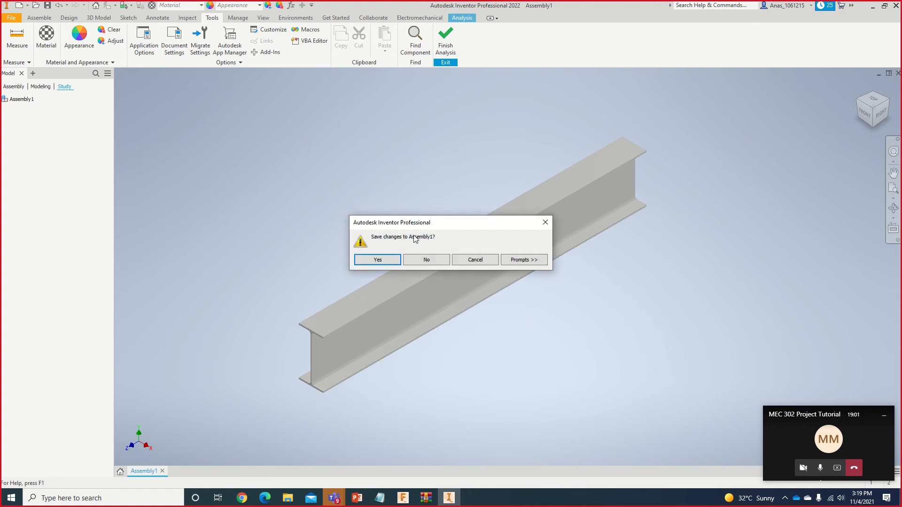
{"action": "left_click", "coordinate": [414, 261]}
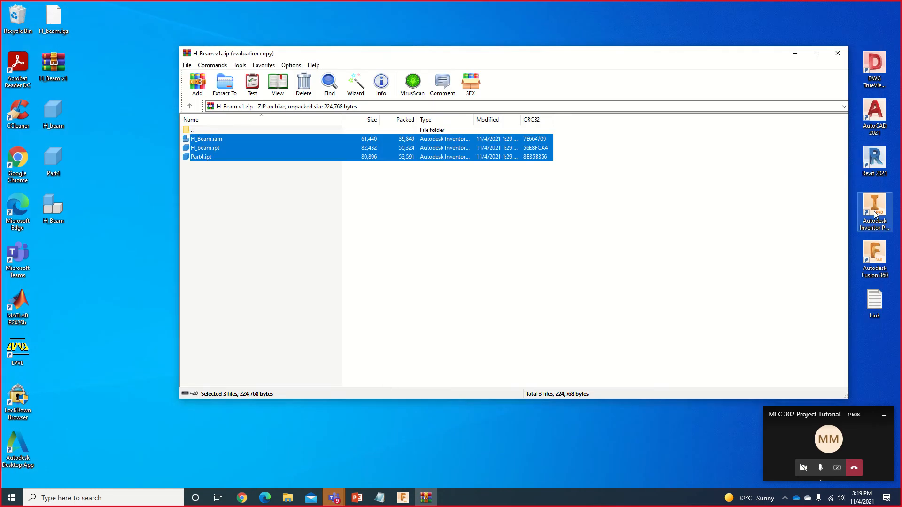
{"action": "left_click", "coordinate": [874, 212]}
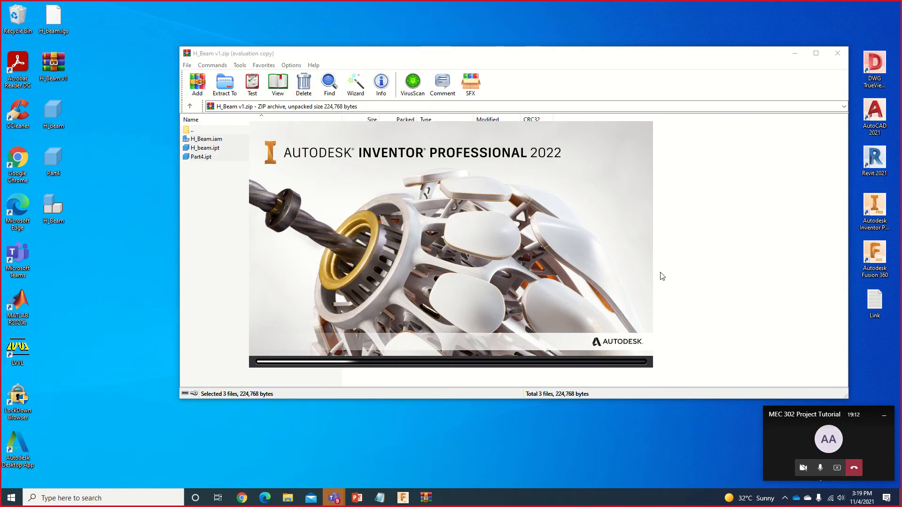
{"action": "left_click", "coordinate": [710, 263]}
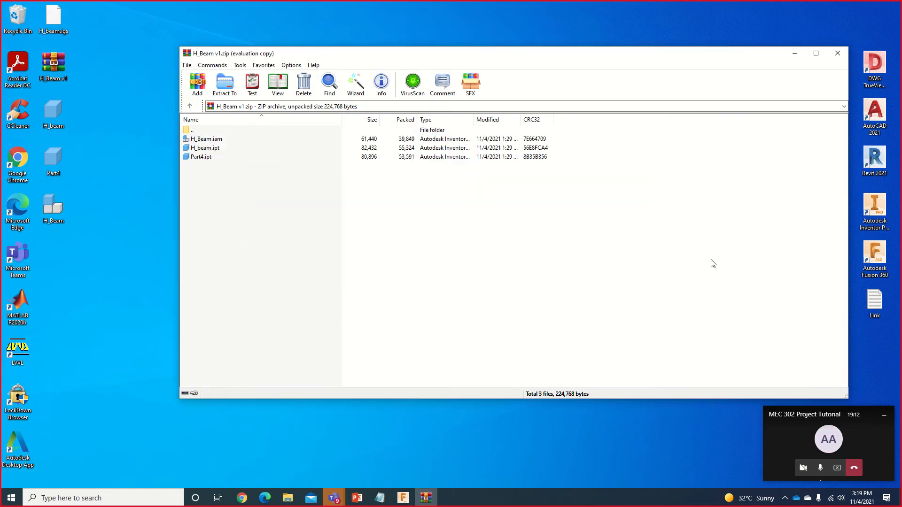
Step: Close the H_Beam archive window, start a new assembly and place one instance of Part4 from the Desktop folder
{"action": "left_click", "coordinate": [842, 49]}
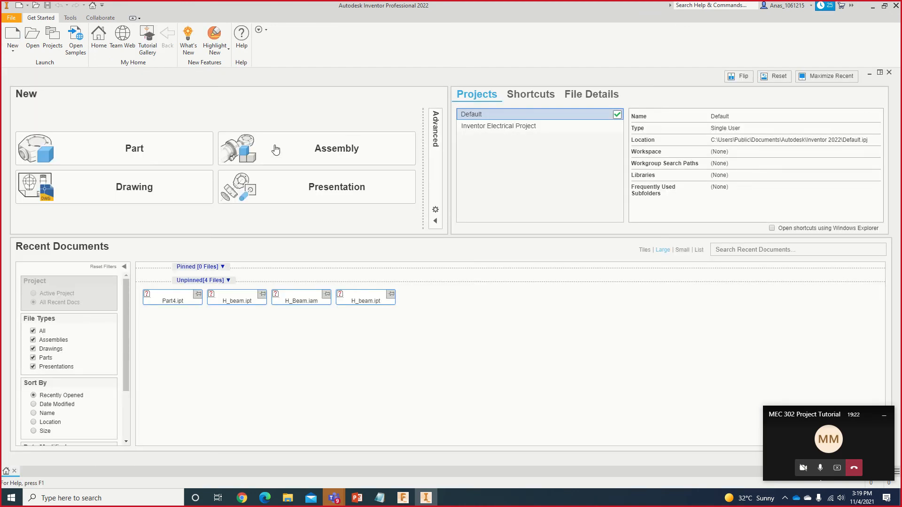
{"action": "left_click", "coordinate": [275, 149]}
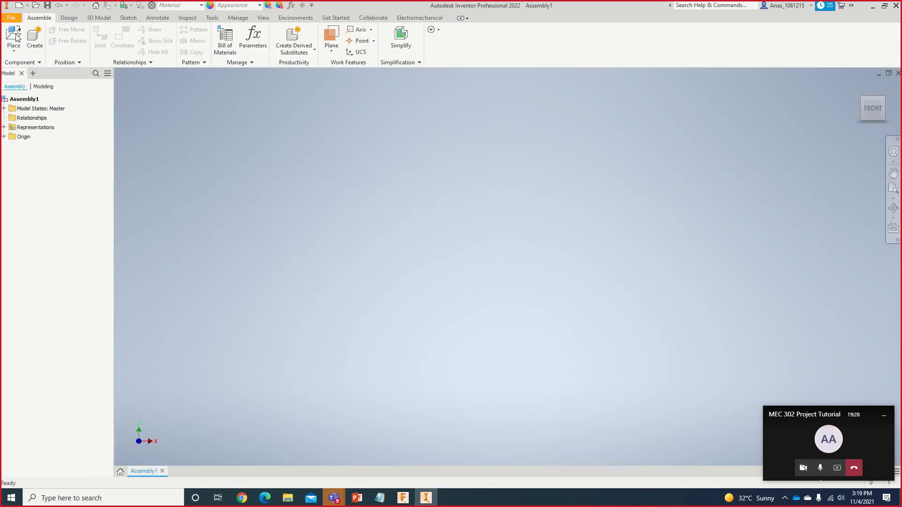
{"action": "left_click", "coordinate": [14, 36]}
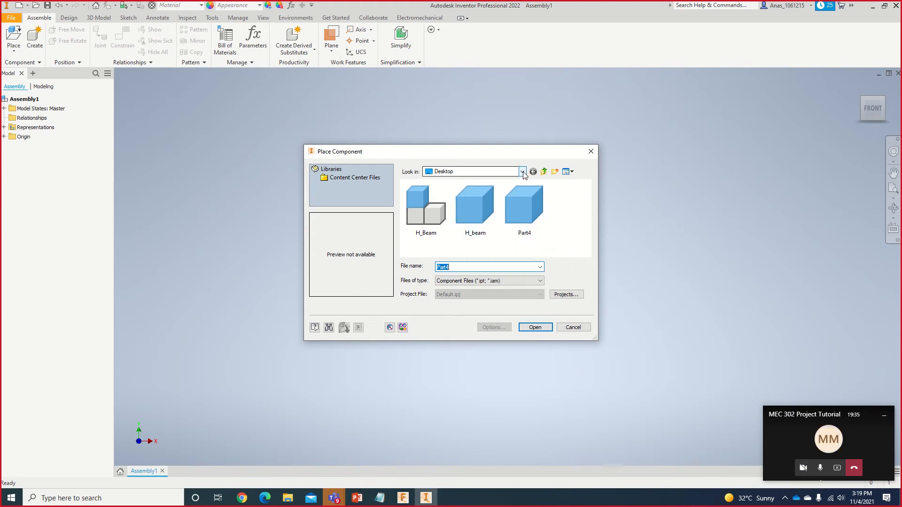
{"action": "right_click", "coordinate": [558, 498]}
{"action": "left_click", "coordinate": [593, 443]}
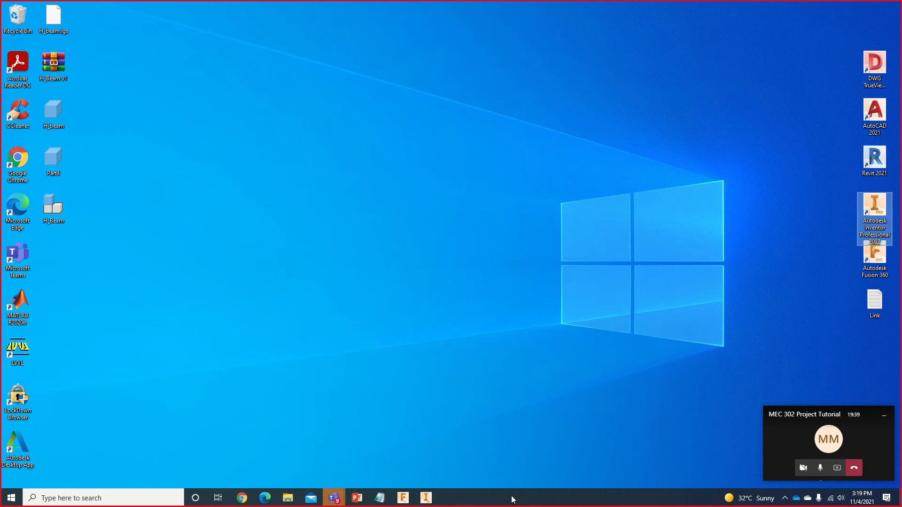
{"action": "key", "text": "alt+Tab"}
{"action": "double_click", "coordinate": [524, 207]}
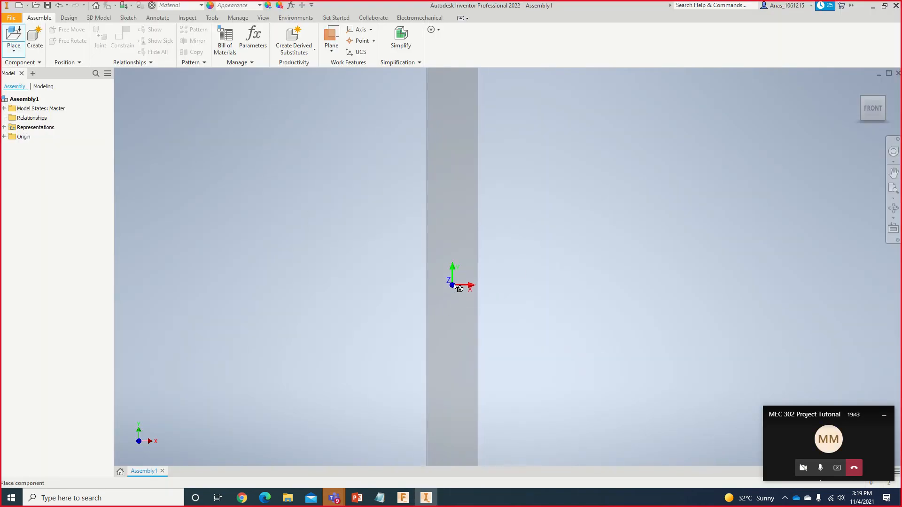
{"action": "left_click", "coordinate": [459, 287]}
{"action": "key", "text": "Escape"}
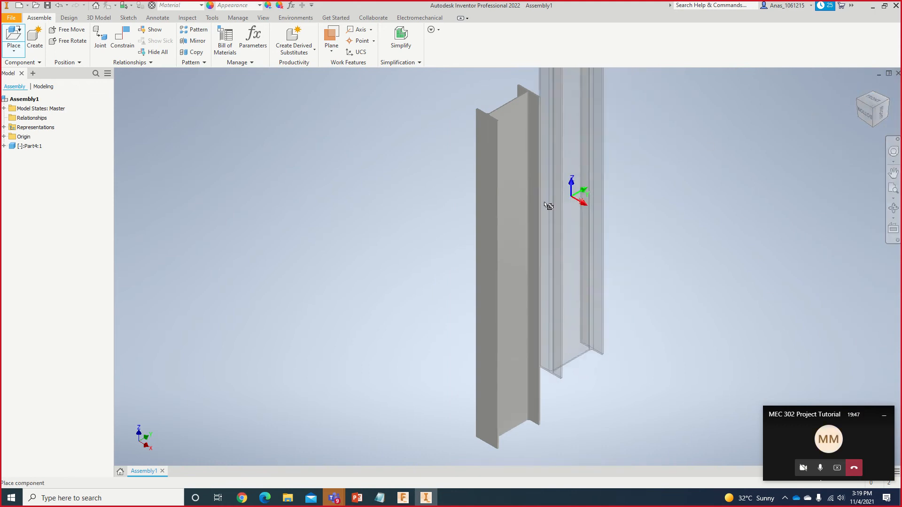
{"action": "key", "text": "Escape"}
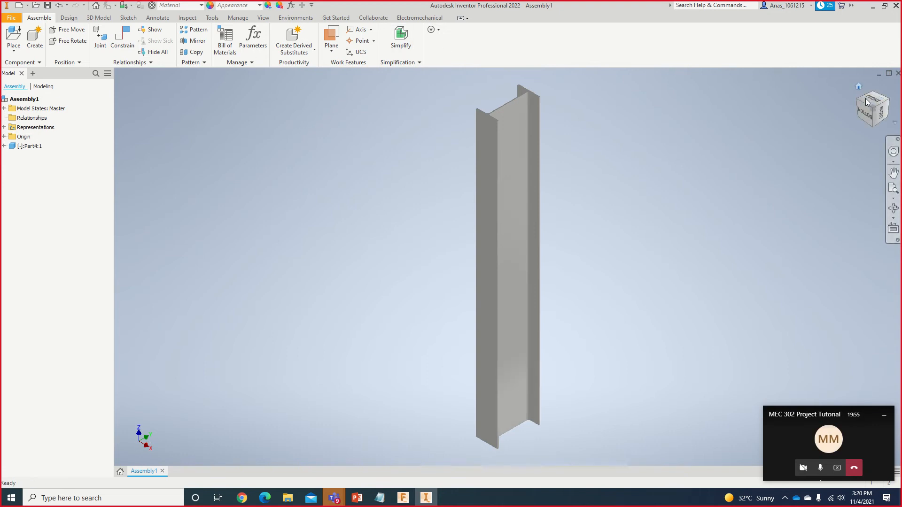
{"action": "left_click", "coordinate": [863, 115]}
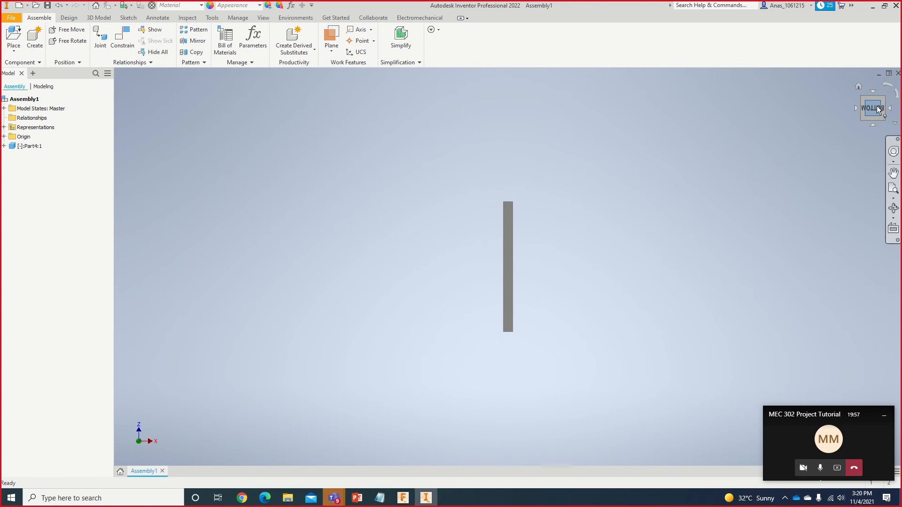
{"action": "left_click", "coordinate": [861, 120]}
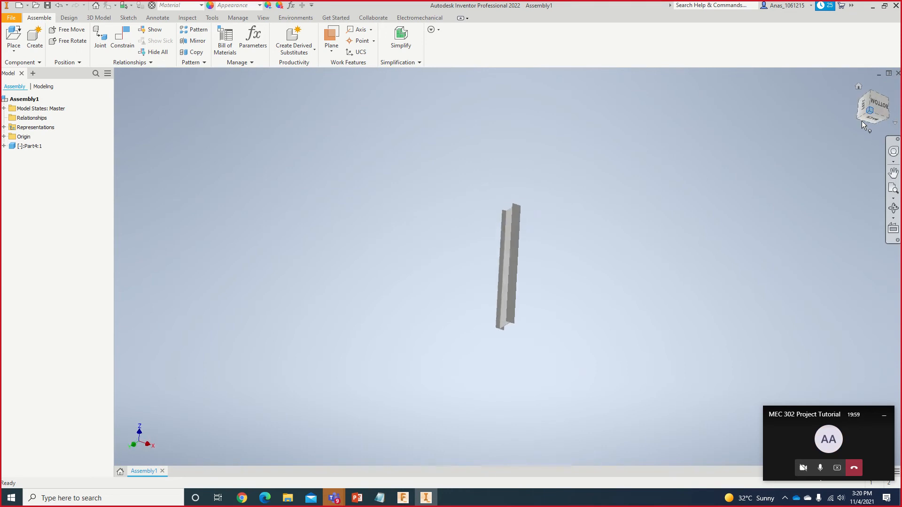
{"action": "left_click", "coordinate": [872, 97]}
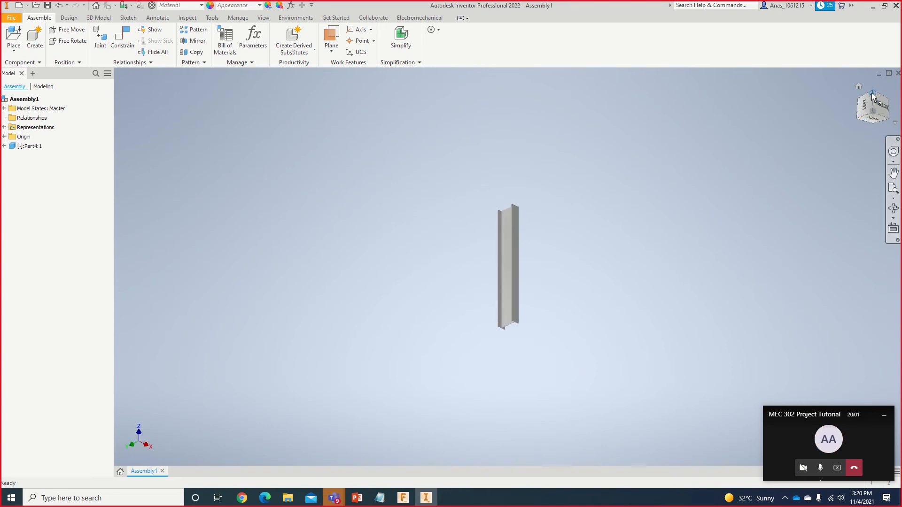
{"action": "left_click", "coordinate": [867, 118]}
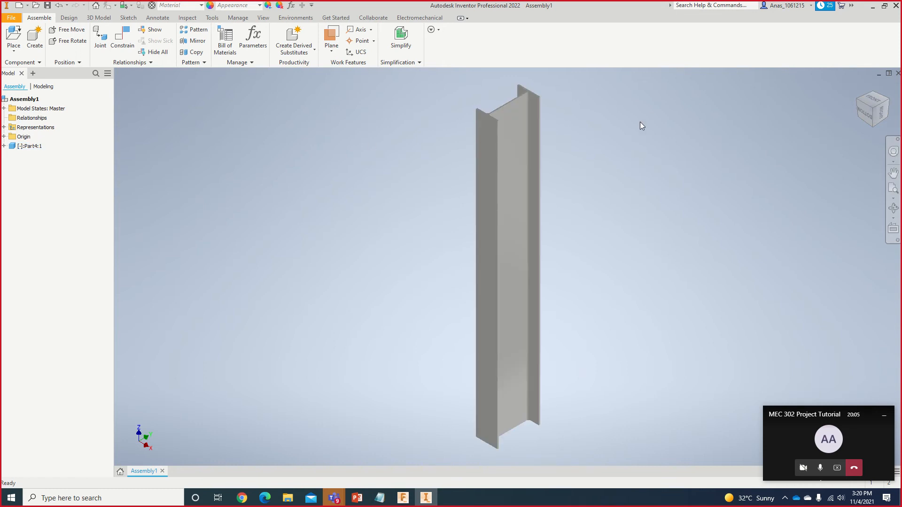
Step: Place a second instance of Part4 beside the first beam and delete the first instance
{"action": "left_click", "coordinate": [13, 35]}
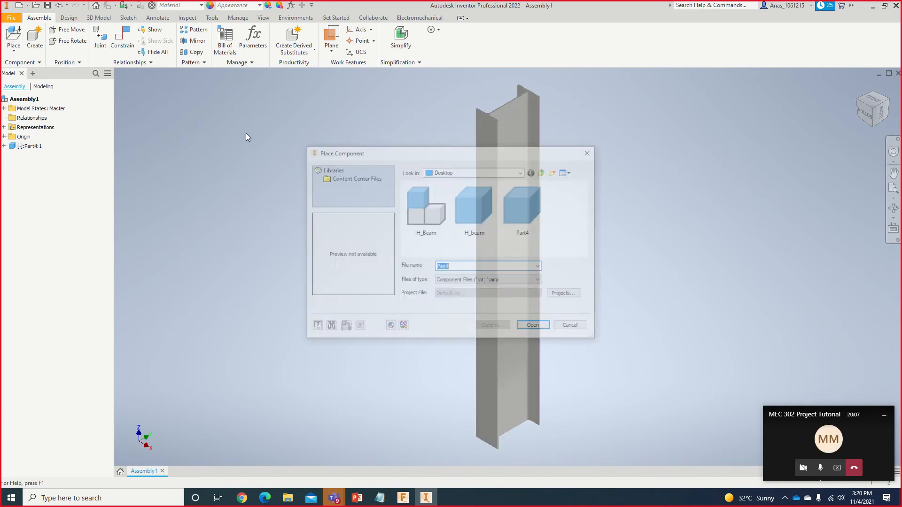
{"action": "left_click", "coordinate": [470, 210]}
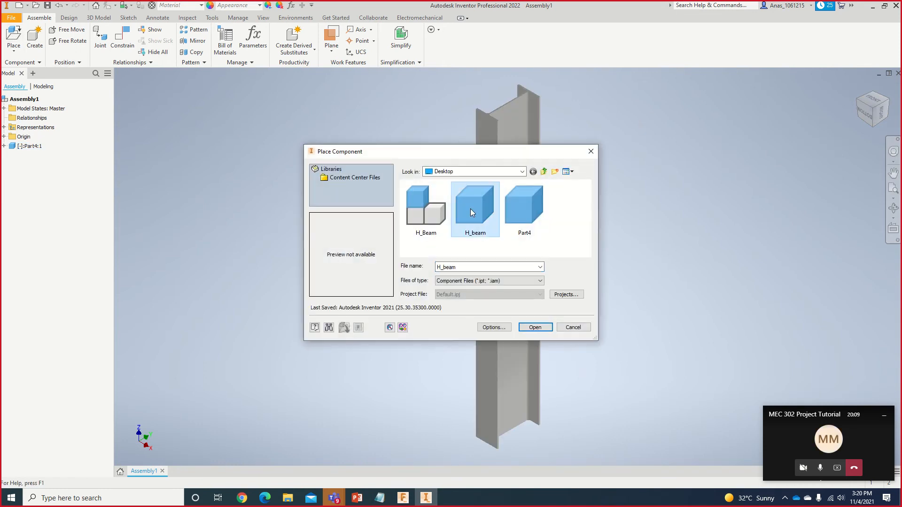
{"action": "left_click", "coordinate": [519, 208]}
{"action": "double_click", "coordinate": [520, 208]}
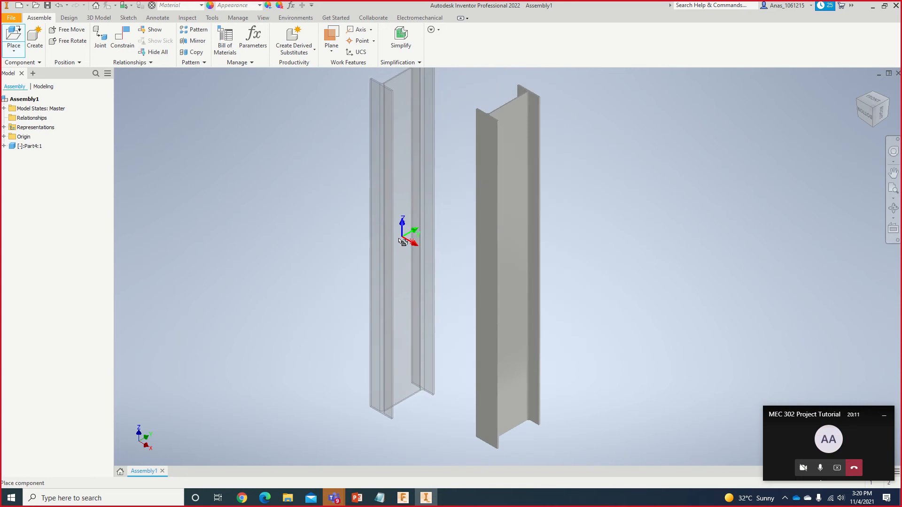
{"action": "left_click", "coordinate": [402, 241]}
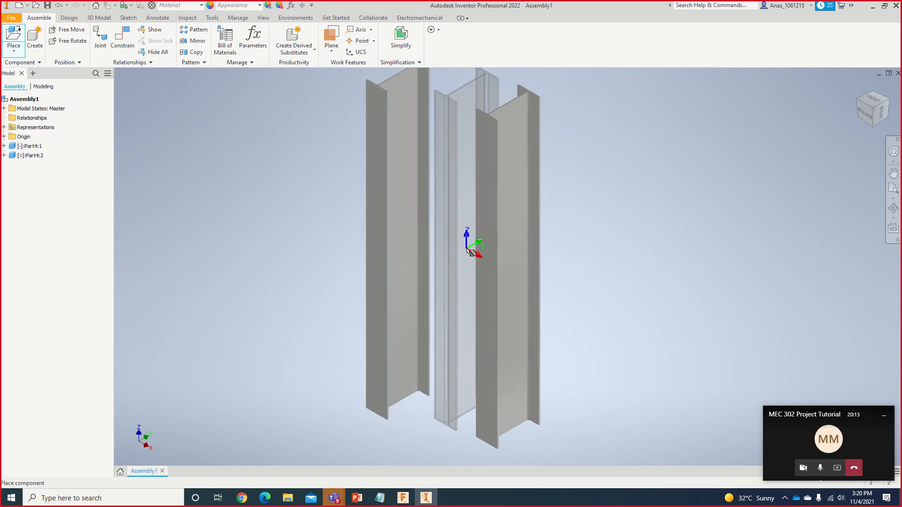
{"action": "key", "text": "Escape"}
{"action": "key", "text": "Delete"}
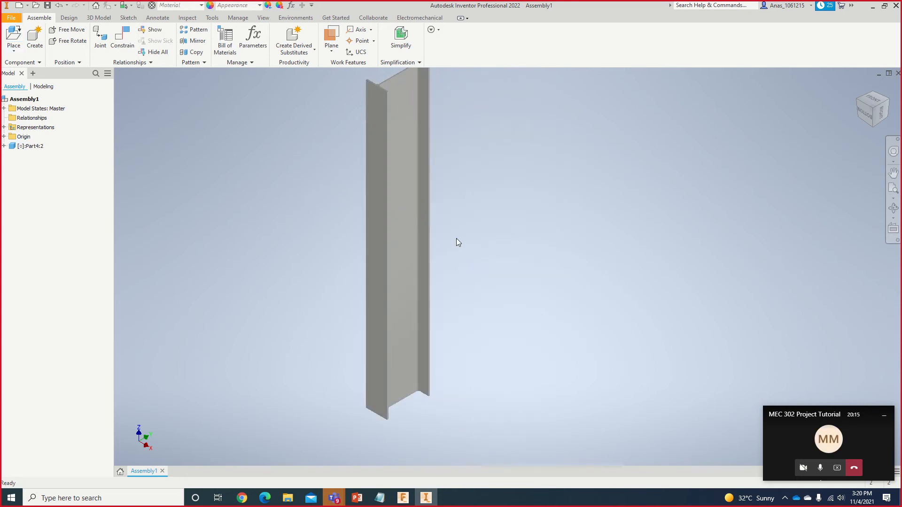
Step: Enter the stress analysis environment, check the contact tolerance units in the new study settings and cancel the study
{"action": "middle_click_drag", "start_coordinate": [510, 216], "coordinate": [524, 229]}
{"action": "scroll", "coordinate": [524, 230], "scroll_direction": "down", "scroll_amount": 5}
{"action": "scroll", "coordinate": [523, 227], "scroll_direction": "up", "scroll_amount": 4}
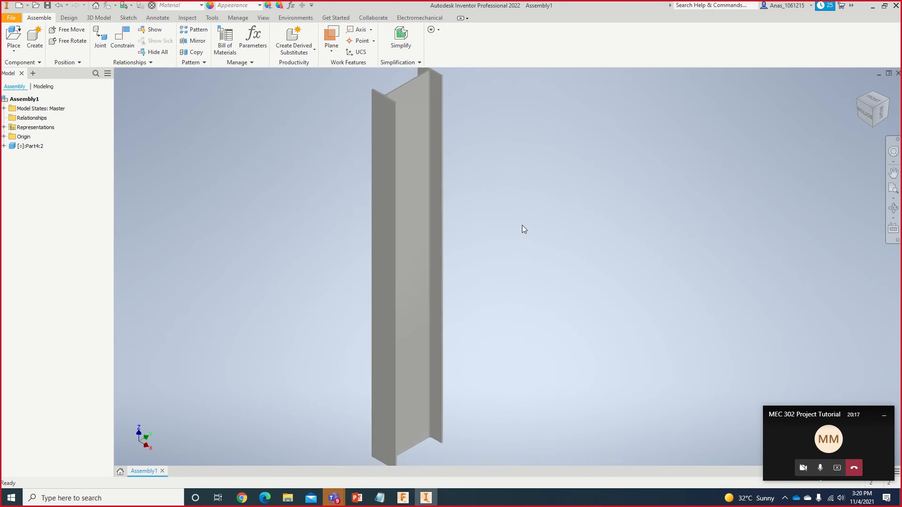
{"action": "left_click", "coordinate": [300, 21]}
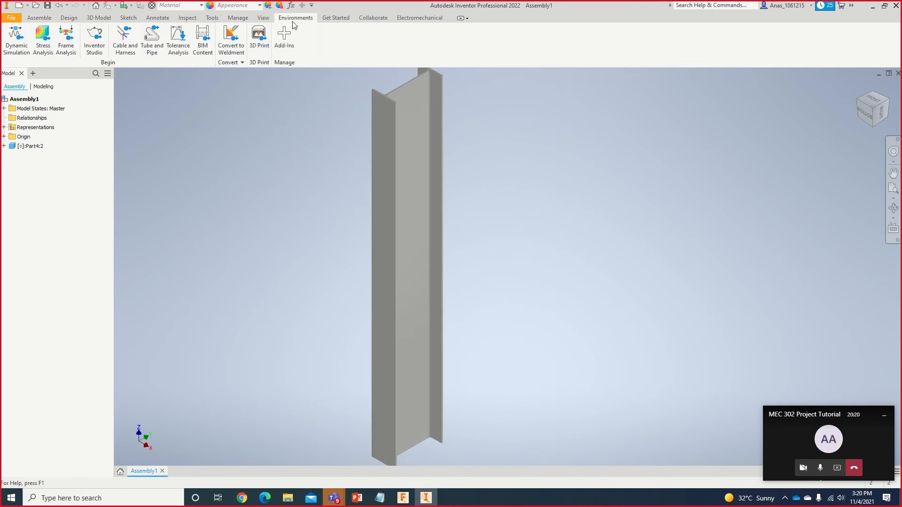
{"action": "left_click", "coordinate": [43, 42]}
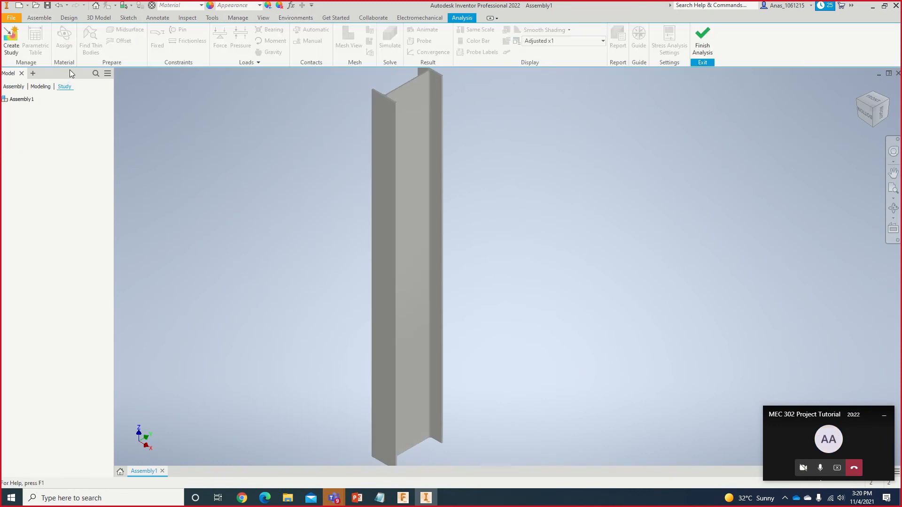
{"action": "left_click", "coordinate": [9, 44]}
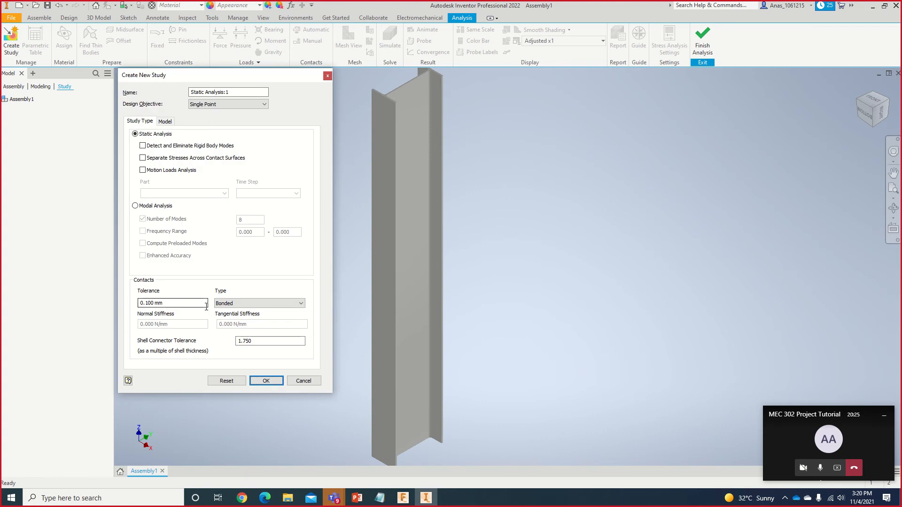
{"action": "left_click_drag", "start_coordinate": [202, 303], "coordinate": [125, 310]}
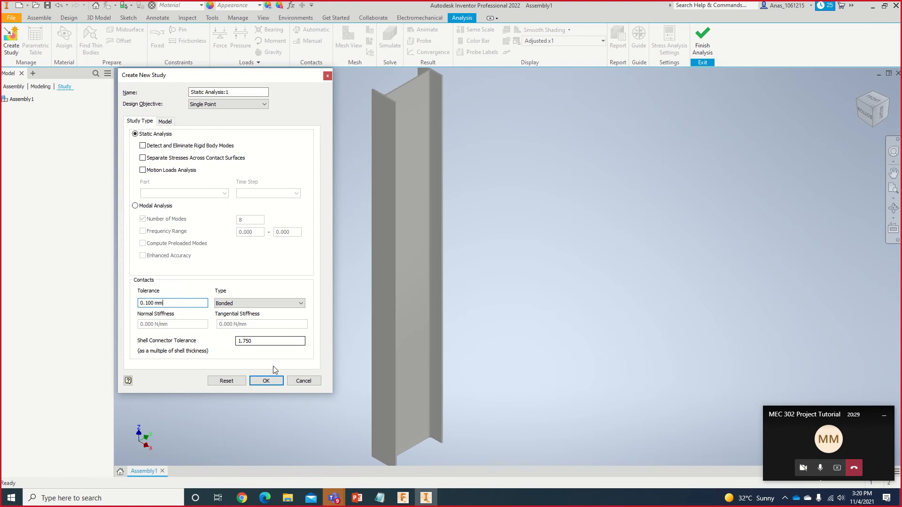
{"action": "left_click", "coordinate": [301, 382]}
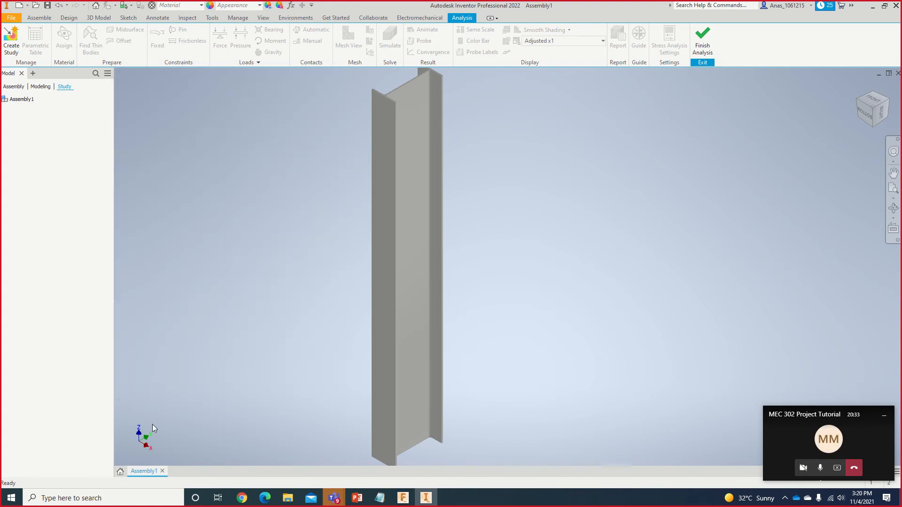
Step: Switch to Fusion 360, close the Job Status dialog and examine the axis orientation of the H_Beam v1 design
{"action": "left_click_drag", "start_coordinate": [163, 406], "coordinate": [126, 449]}
{"action": "left_click_drag", "start_coordinate": [164, 404], "coordinate": [145, 448]}
{"action": "left_click_drag", "start_coordinate": [167, 402], "coordinate": [136, 431]}
{"action": "left_click", "coordinate": [403, 498]}
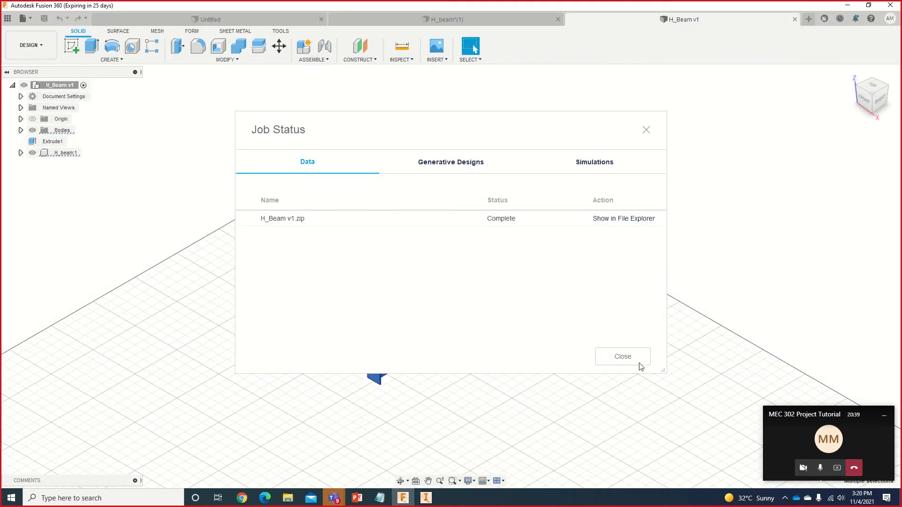
{"action": "left_click", "coordinate": [633, 364]}
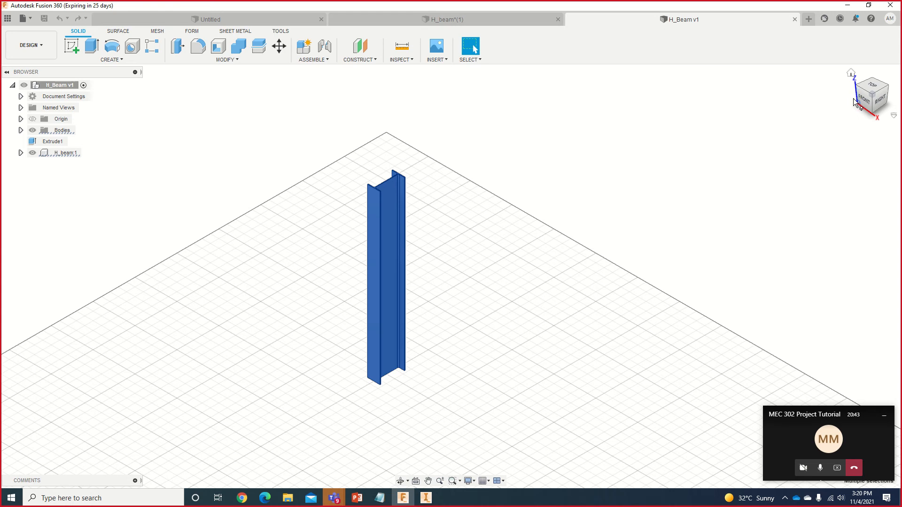
{"action": "scroll", "coordinate": [499, 261], "scroll_direction": "up", "scroll_amount": 1}
{"action": "scroll", "coordinate": [427, 273], "scroll_direction": "down", "scroll_amount": 2}
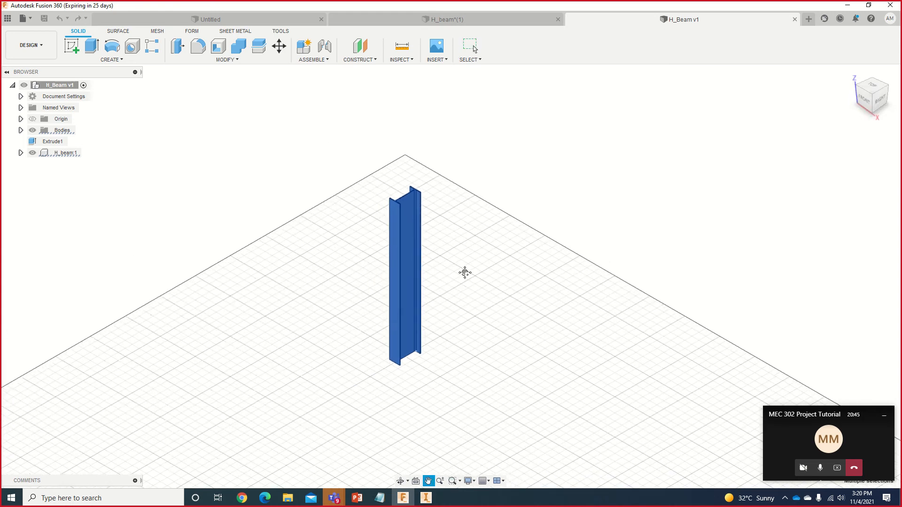
{"action": "scroll", "coordinate": [453, 283], "scroll_direction": "up", "scroll_amount": 3}
Step: Compare the H beam's axis orientation in Inventor with its orientation in Fusion 360, returning to Inventor
{"action": "left_click", "coordinate": [426, 497]}
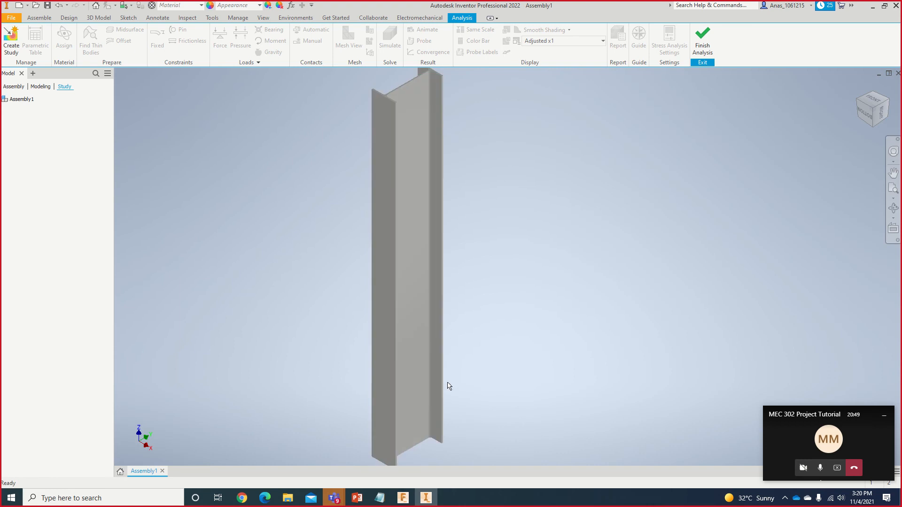
{"action": "left_click", "coordinate": [403, 498]}
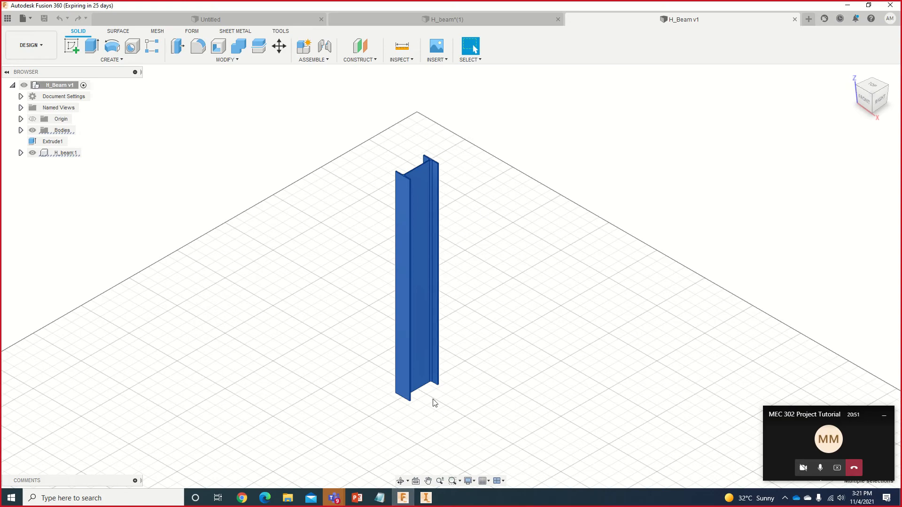
{"action": "left_click", "coordinate": [424, 497]}
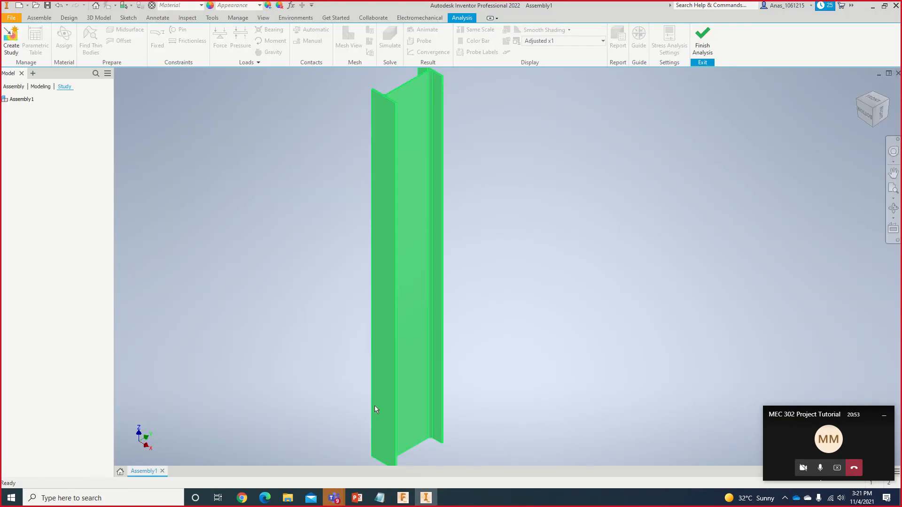
{"action": "scroll", "coordinate": [455, 269], "scroll_direction": "down", "scroll_amount": 2}
{"action": "scroll", "coordinate": [152, 441], "scroll_direction": "down", "scroll_amount": 2}
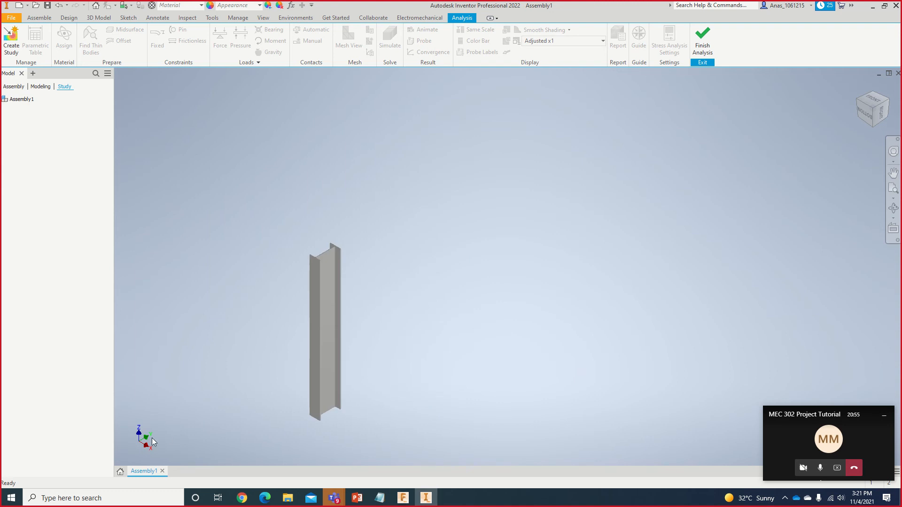
{"action": "scroll", "coordinate": [135, 435], "scroll_direction": "up", "scroll_amount": 5}
{"action": "scroll", "coordinate": [301, 393], "scroll_direction": "down", "scroll_amount": 4}
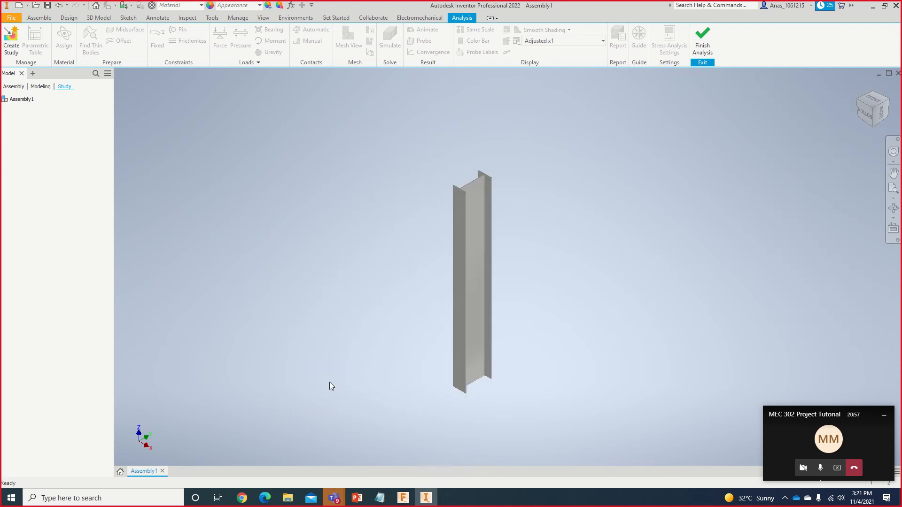
{"action": "middle_click_drag", "start_coordinate": [402, 315], "coordinate": [398, 323]}
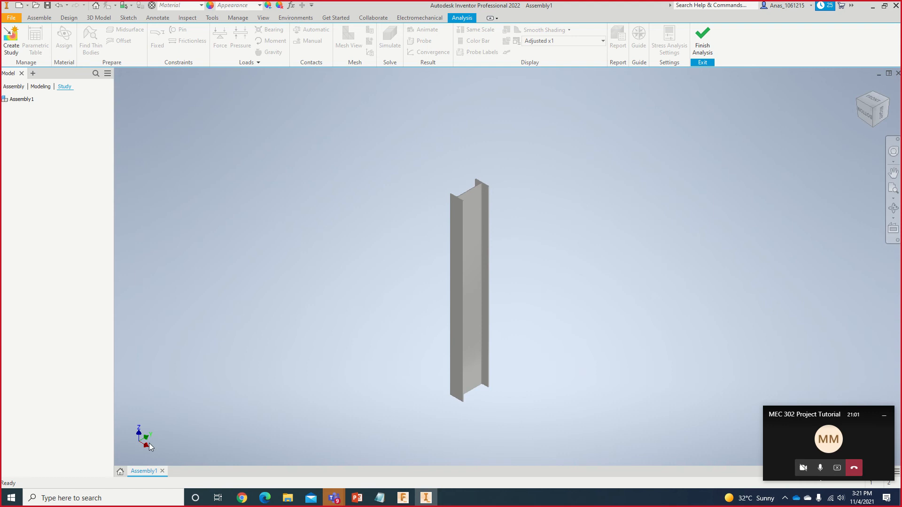
{"action": "scroll", "coordinate": [511, 306], "scroll_direction": "up", "scroll_amount": 3}
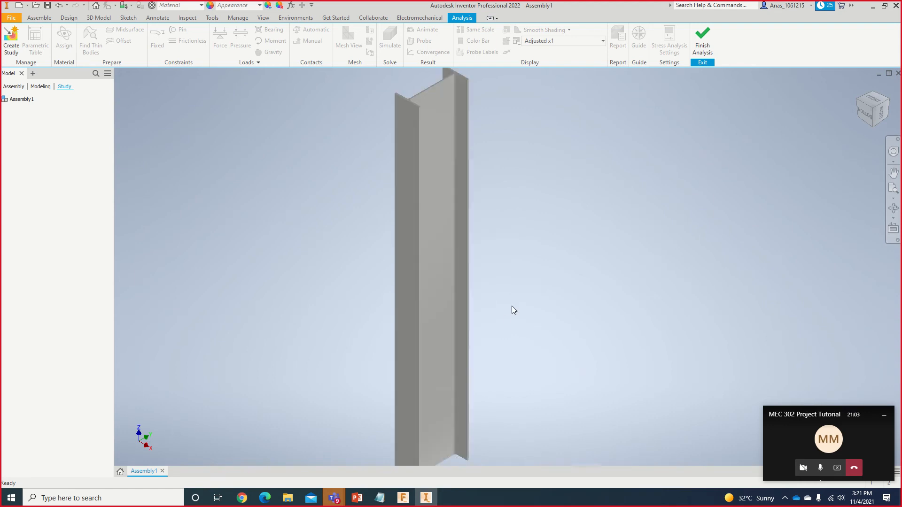
{"action": "left_click", "coordinate": [402, 498]}
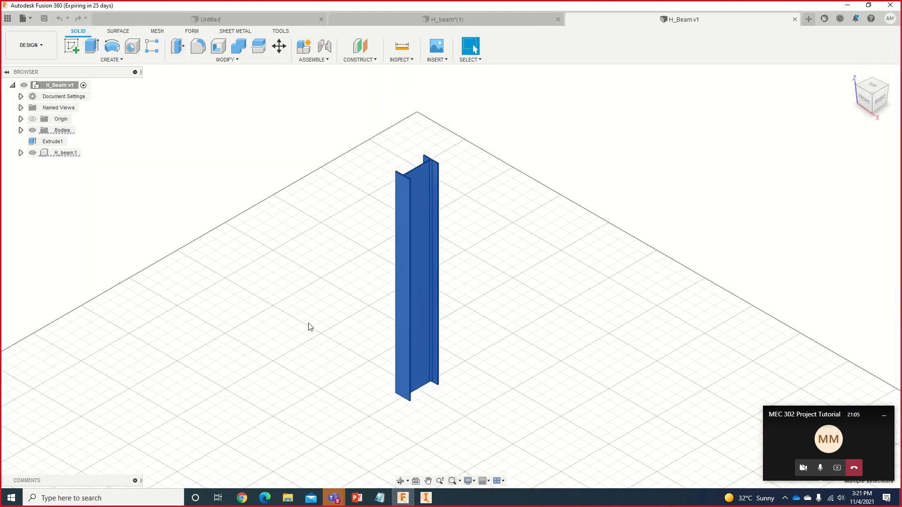
{"action": "left_click", "coordinate": [426, 497]}
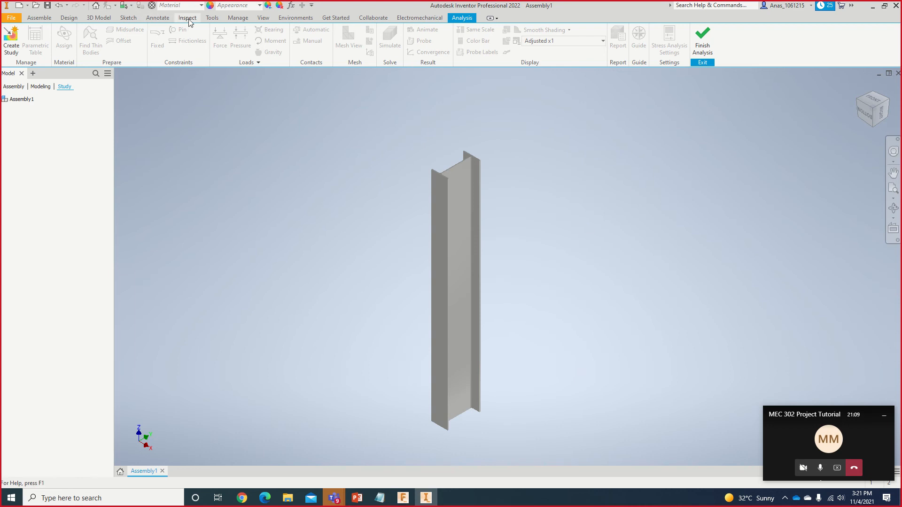
Step: Check the default template settings in the application options file settings, close them and return to Assembly1
{"action": "left_click", "coordinate": [212, 18]}
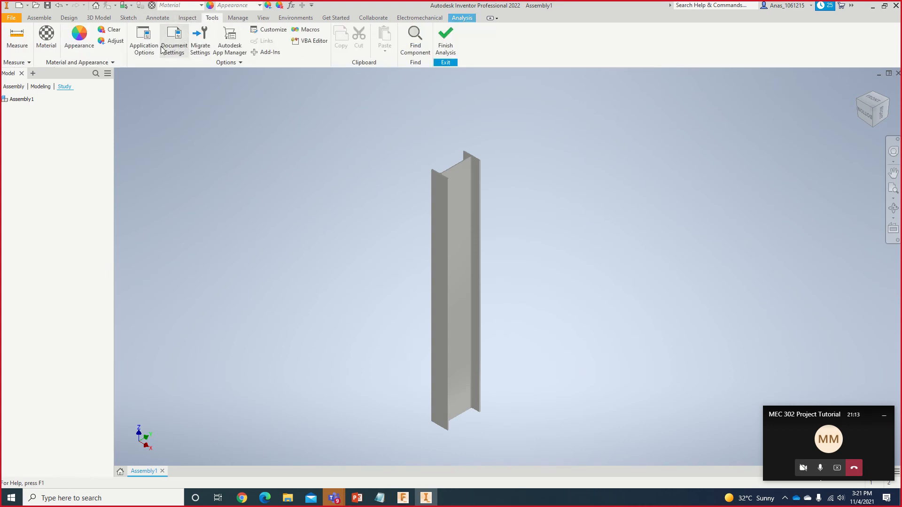
{"action": "left_click", "coordinate": [120, 471]}
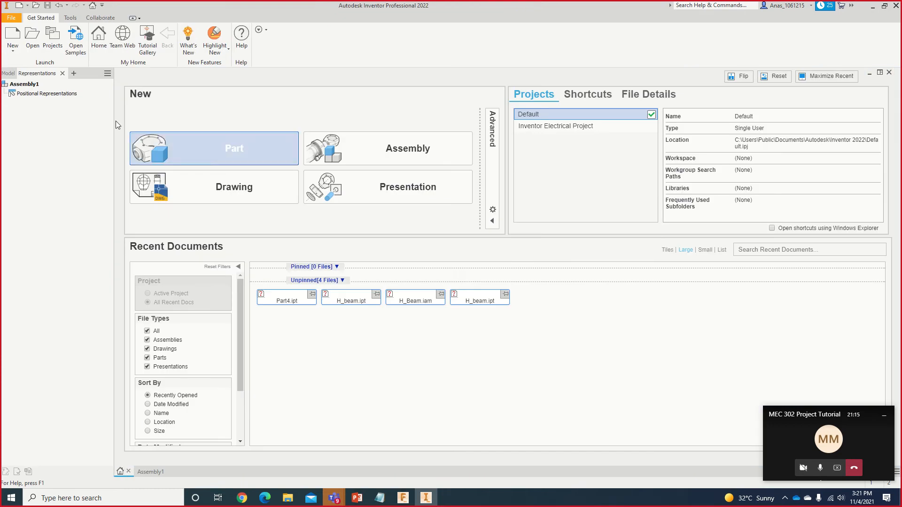
{"action": "left_click", "coordinate": [71, 18]}
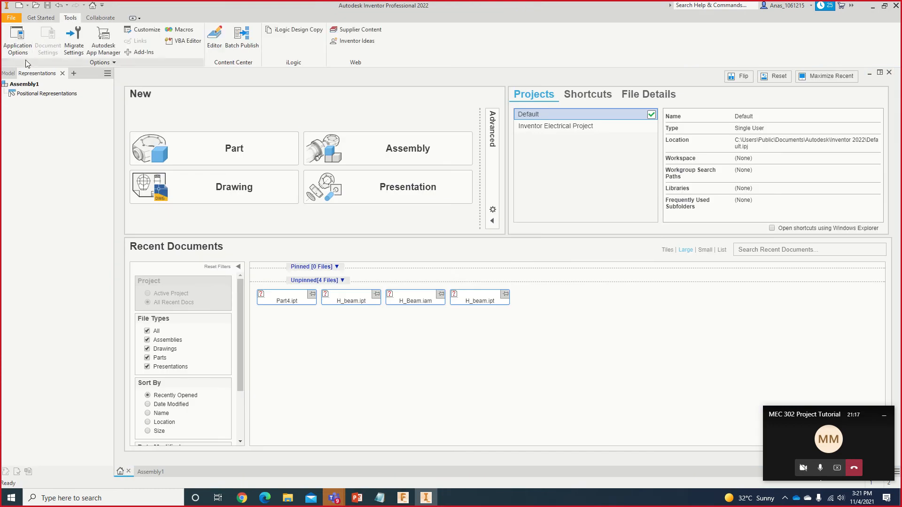
{"action": "left_click", "coordinate": [17, 41]}
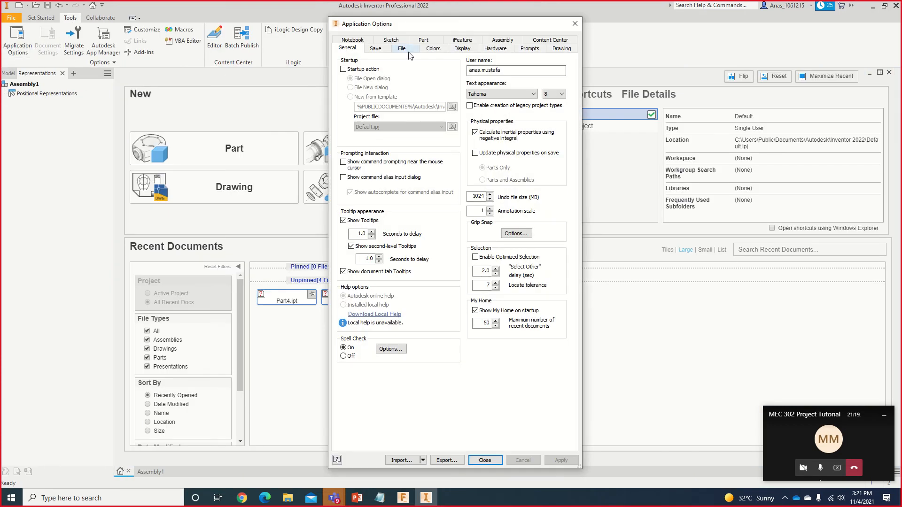
{"action": "left_click", "coordinate": [404, 51]}
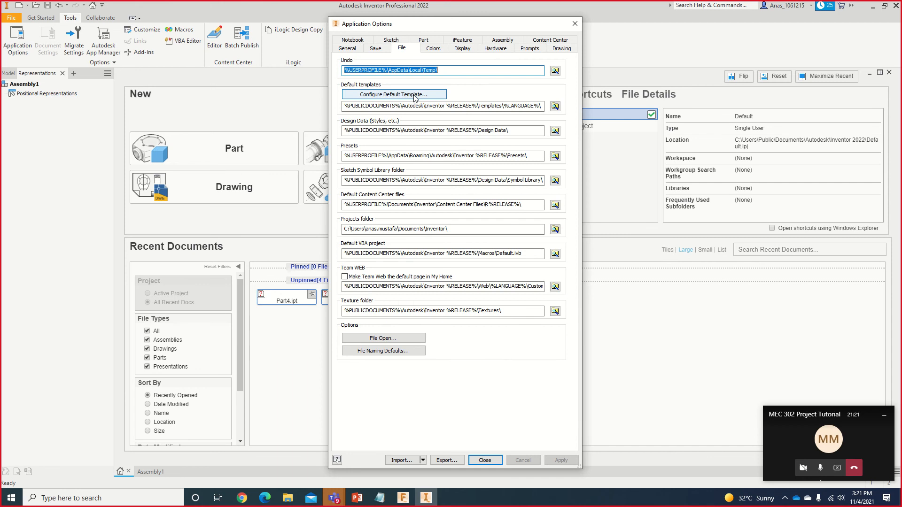
{"action": "left_click", "coordinate": [484, 461]}
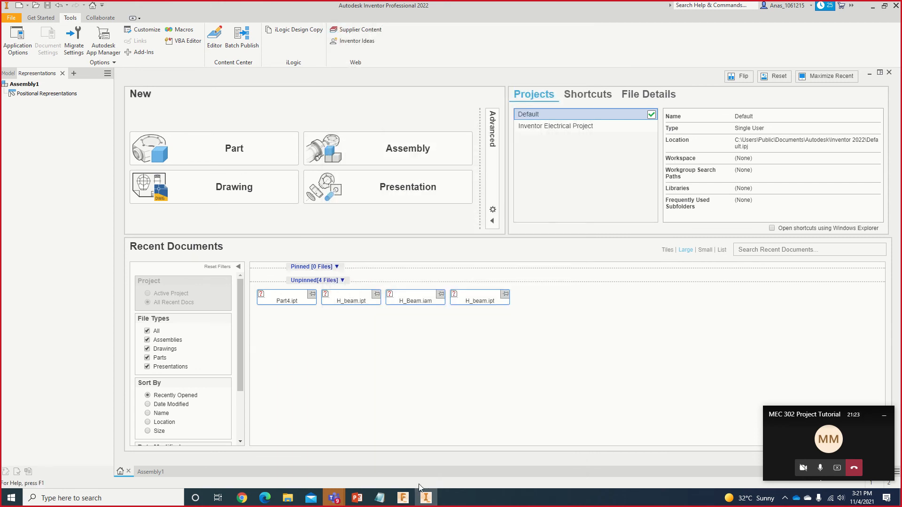
{"action": "left_click", "coordinate": [409, 501]}
{"action": "left_click", "coordinate": [427, 499]}
{"action": "left_click", "coordinate": [151, 473]}
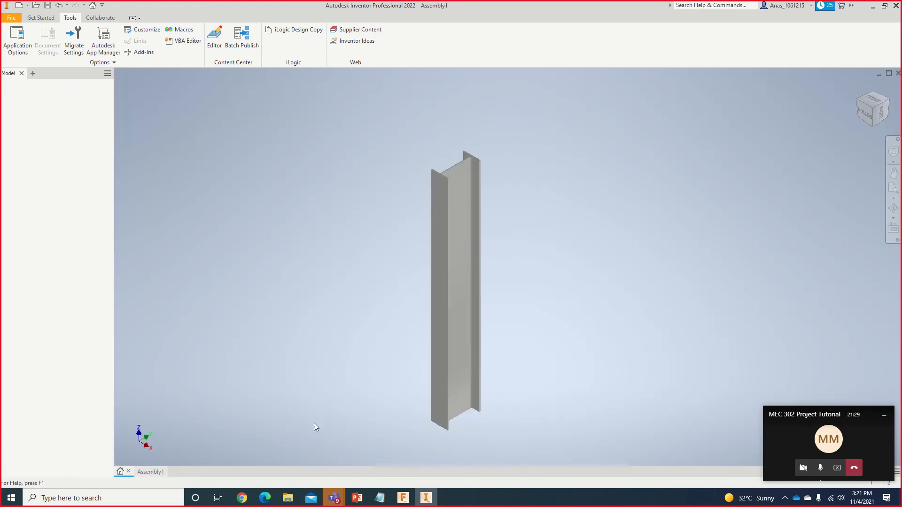
Step: Look through the assembly's design, modelling, work feature and sketch commands for a way to reorient the H beam
{"action": "left_click", "coordinate": [472, 220]}
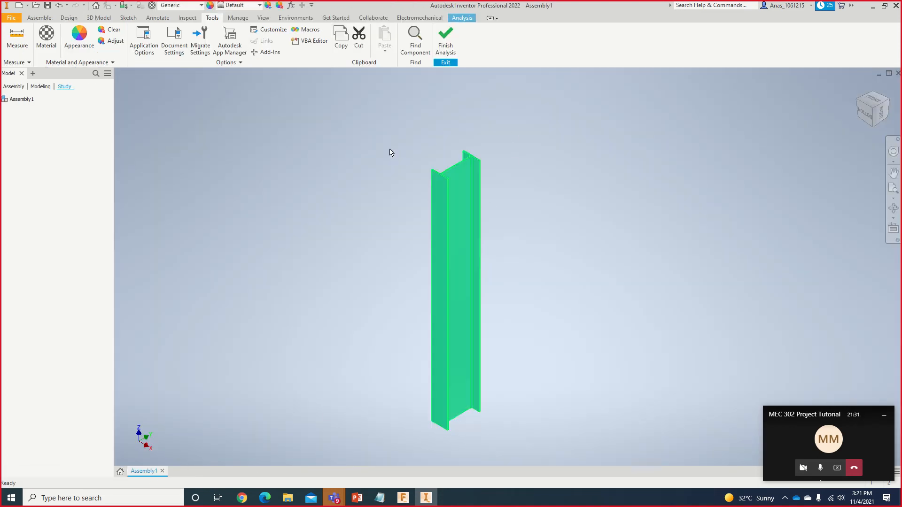
{"action": "left_click", "coordinate": [98, 17]}
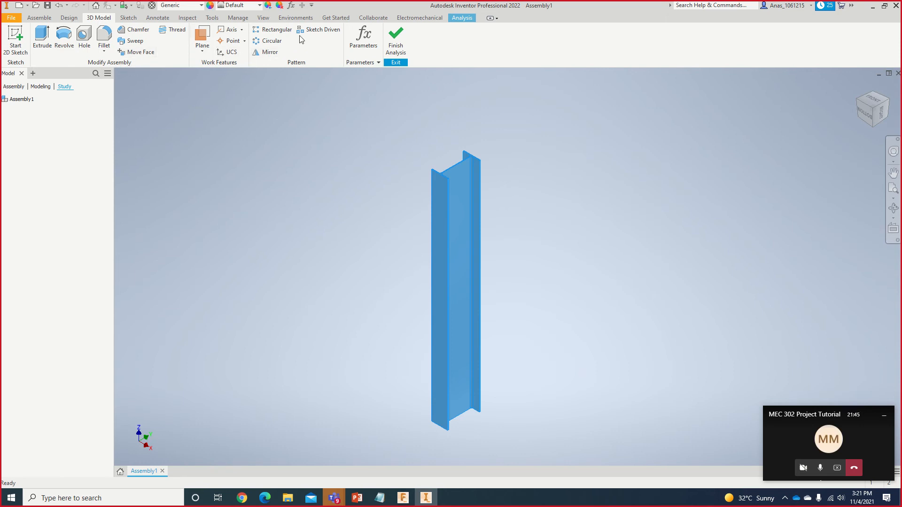
{"action": "left_click", "coordinate": [241, 30]}
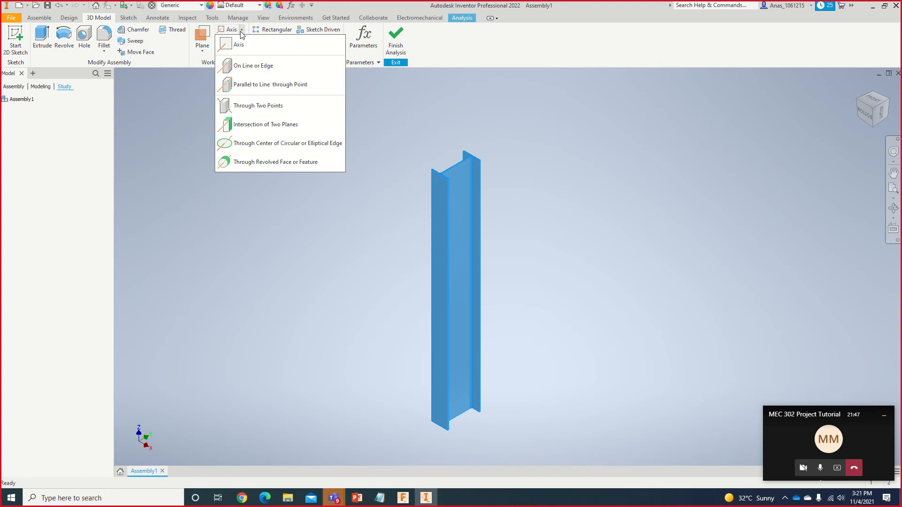
{"action": "left_click", "coordinate": [241, 31]}
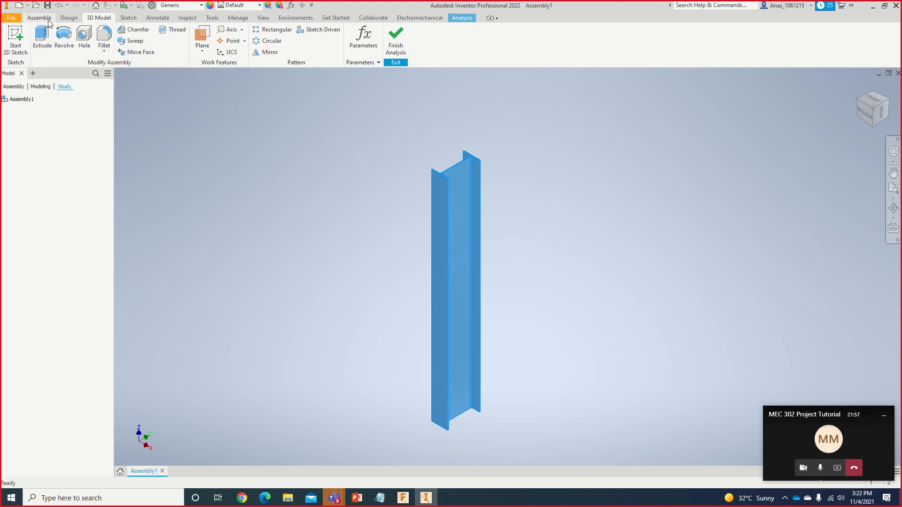
{"action": "left_click", "coordinate": [67, 20]}
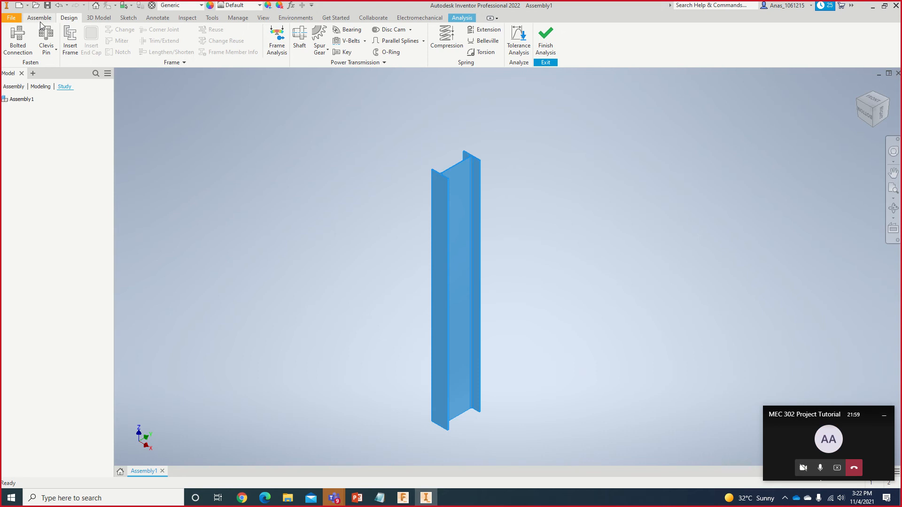
{"action": "left_click", "coordinate": [40, 22]}
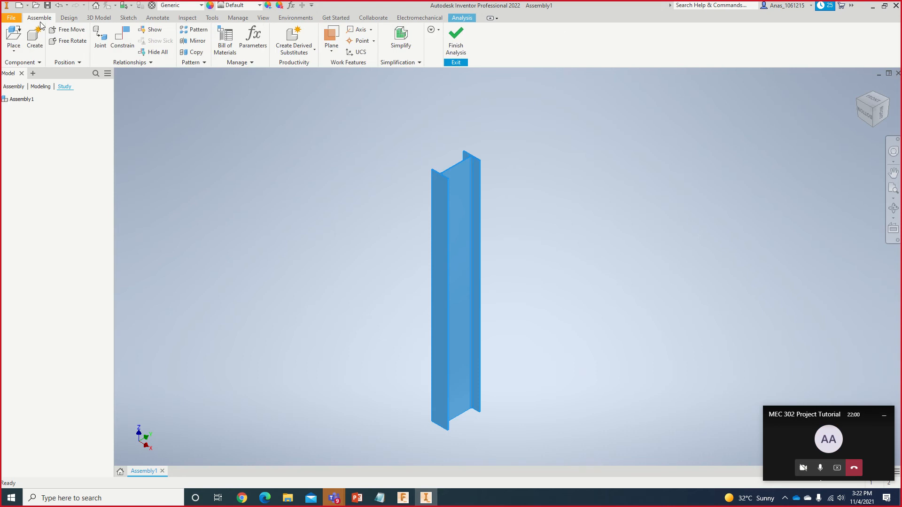
{"action": "left_click", "coordinate": [79, 22]}
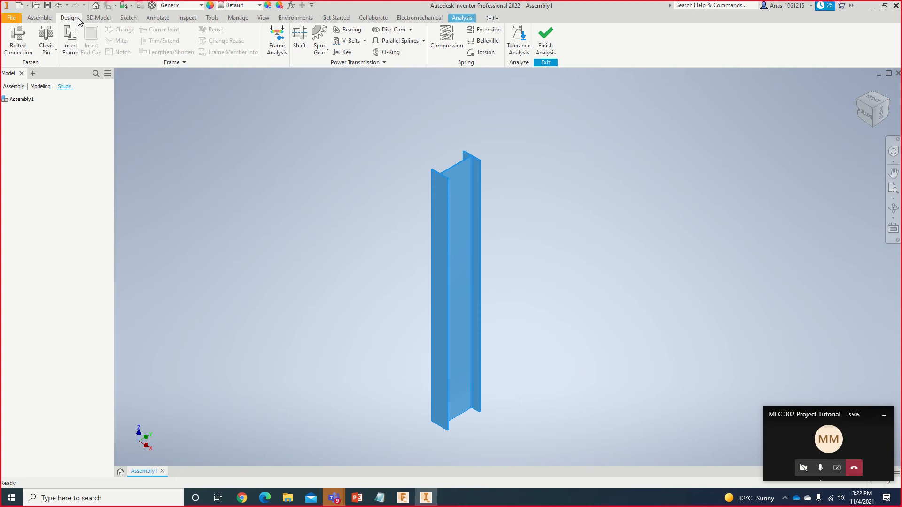
{"action": "left_click", "coordinate": [99, 18]}
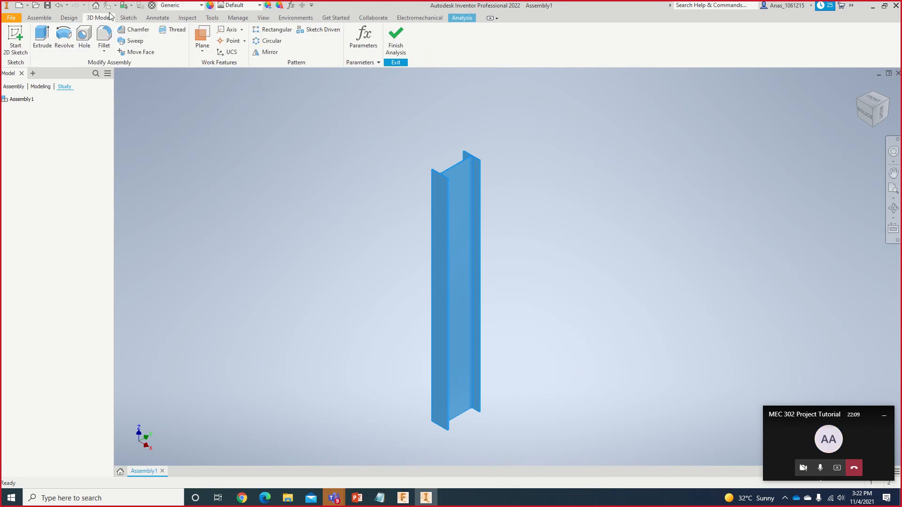
{"action": "left_click", "coordinate": [204, 50]}
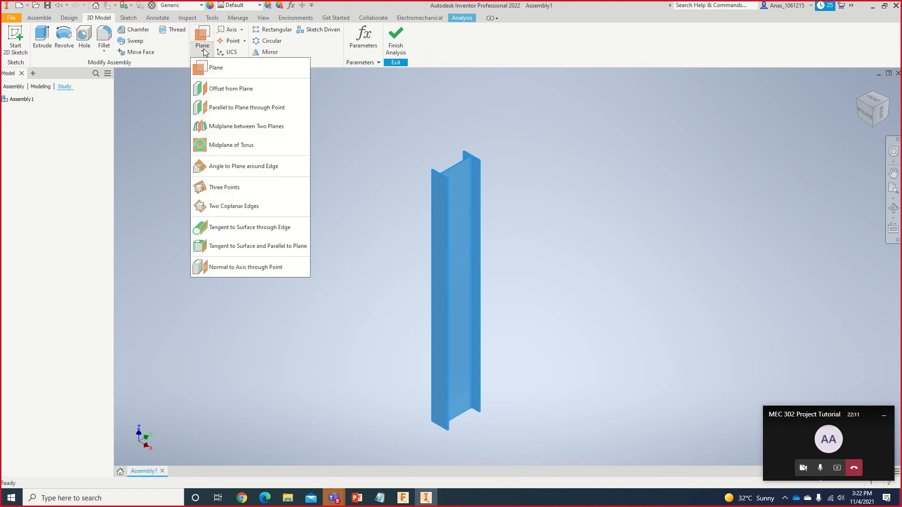
{"action": "left_click", "coordinate": [204, 51]}
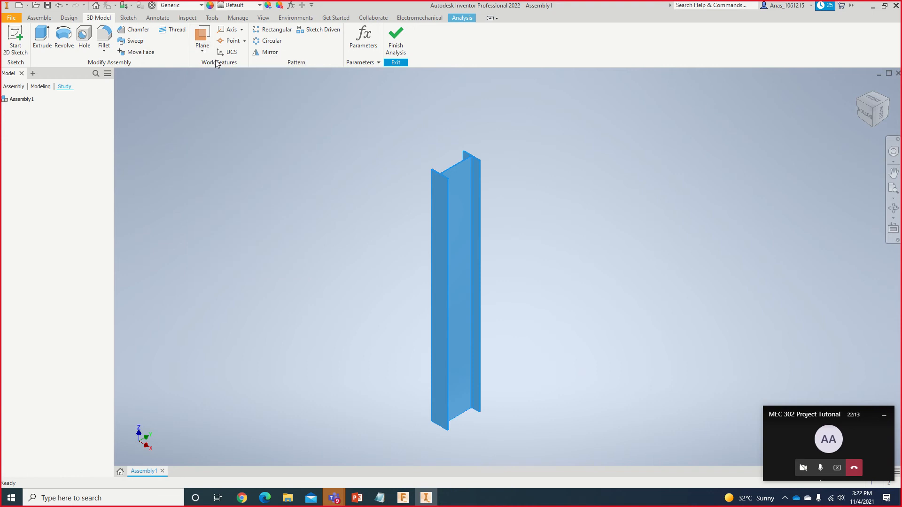
{"action": "left_click", "coordinate": [242, 30]}
{"action": "left_click", "coordinate": [243, 31]}
{"action": "left_click", "coordinate": [134, 19]}
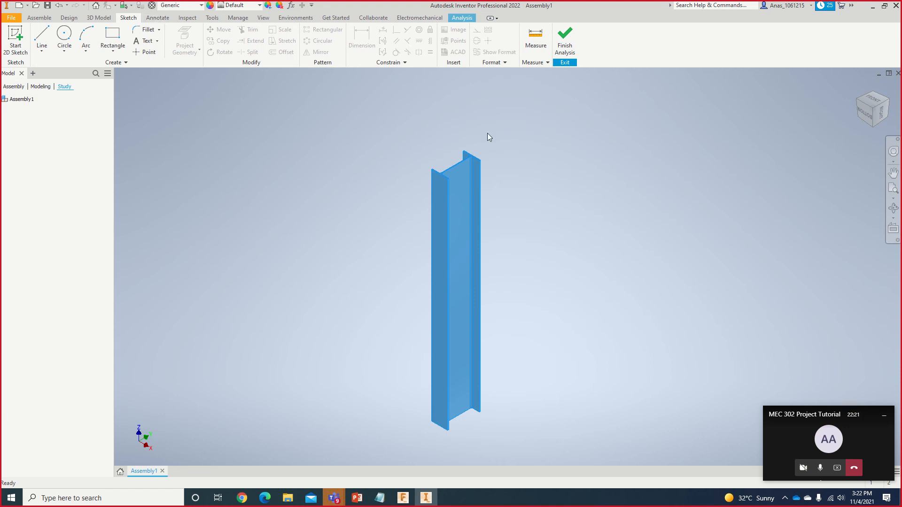
{"action": "left_click", "coordinate": [562, 173]}
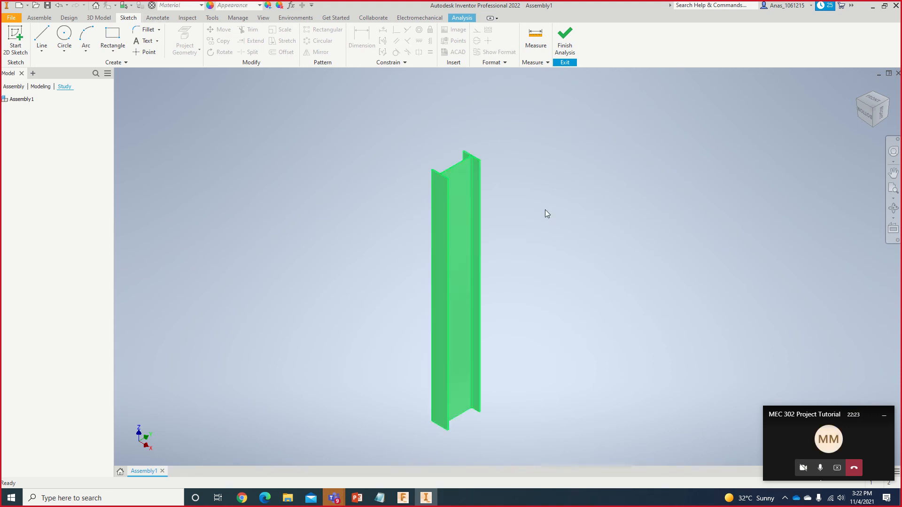
{"action": "key", "text": "s"}
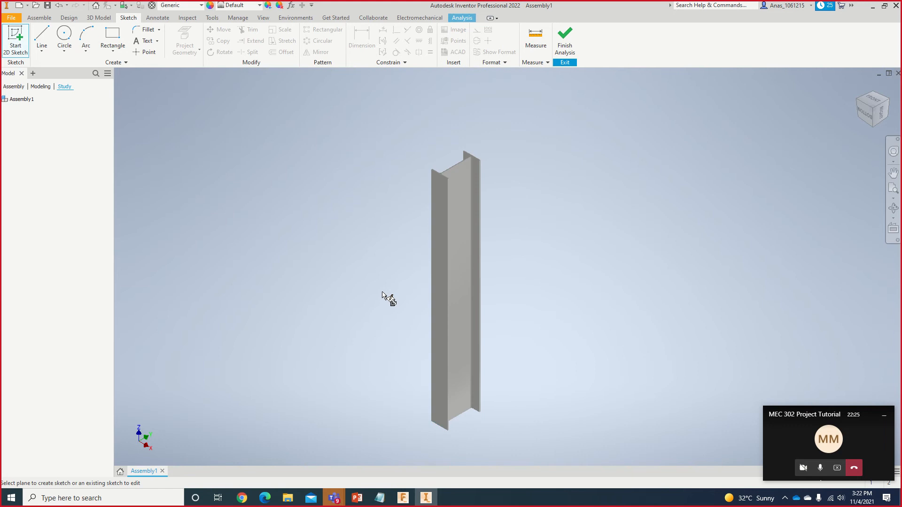
{"action": "type", "text": "ot"}
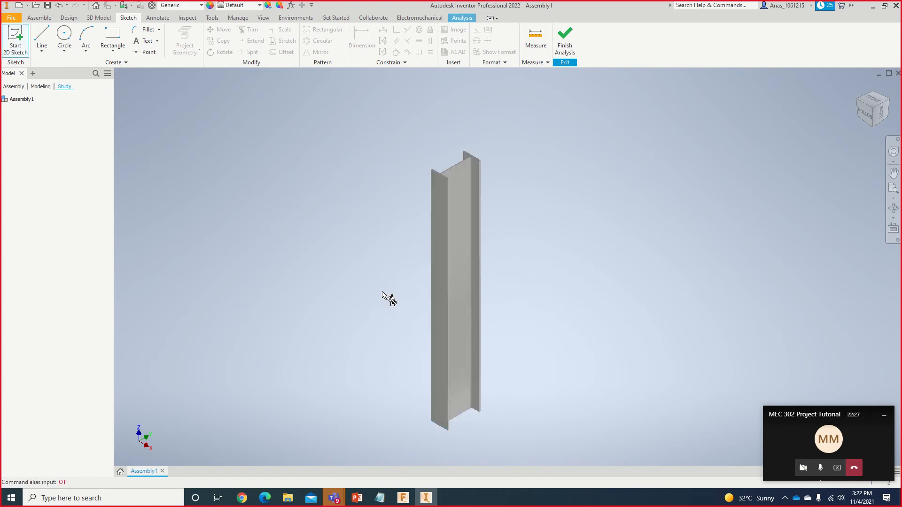
Step: Switch to Fusion 360 and select the whole H beam, including all its bodies, in the H_Beam v1 design
{"action": "key", "text": "alt+Tab"}
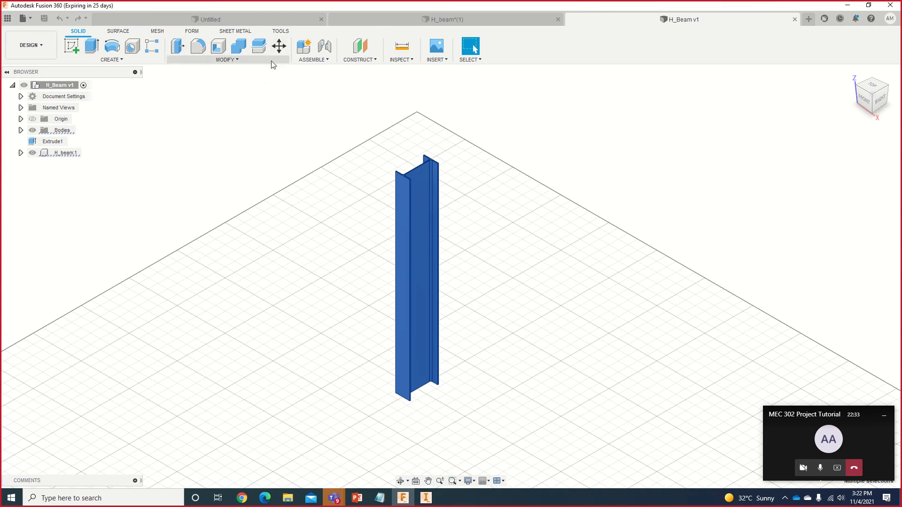
{"action": "left_click", "coordinate": [427, 218]}
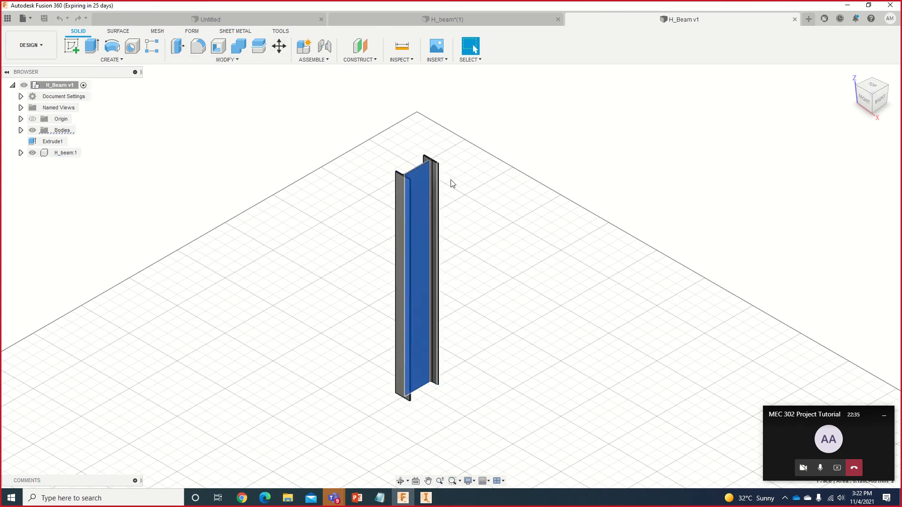
{"action": "left_click_drag", "start_coordinate": [482, 124], "coordinate": [294, 487]}
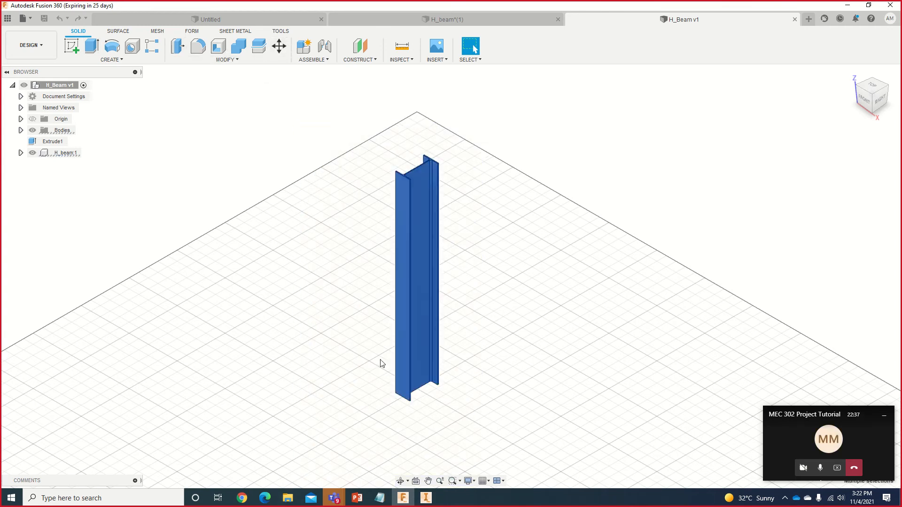
{"action": "right_click", "coordinate": [420, 296]}
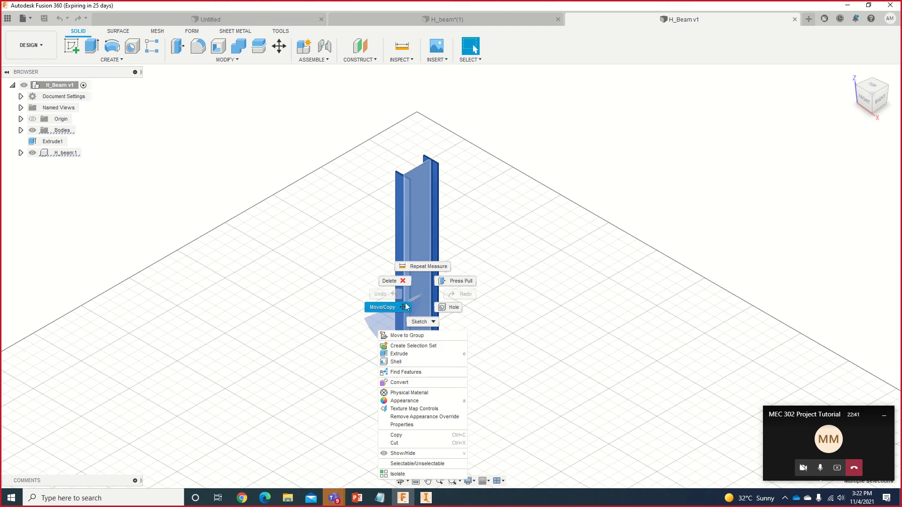
{"action": "left_click", "coordinate": [509, 253]}
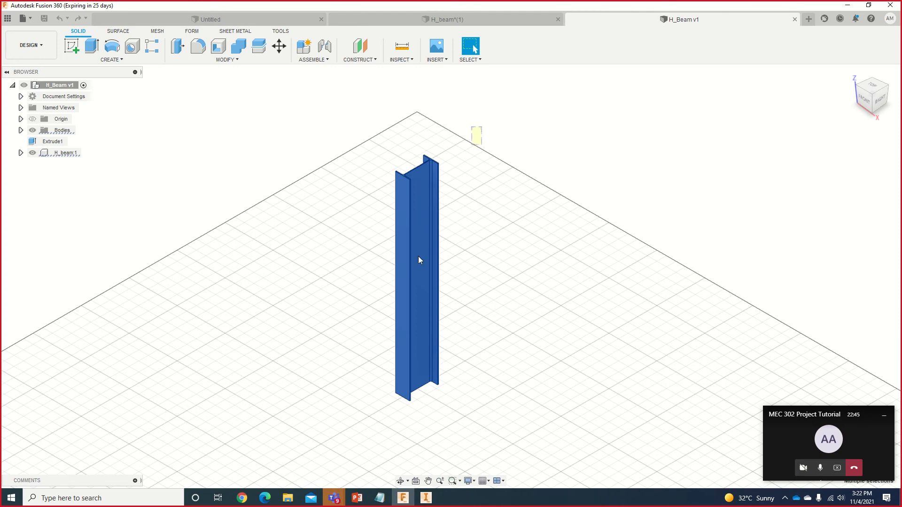
{"action": "left_click_drag", "start_coordinate": [420, 260], "coordinate": [357, 433]}
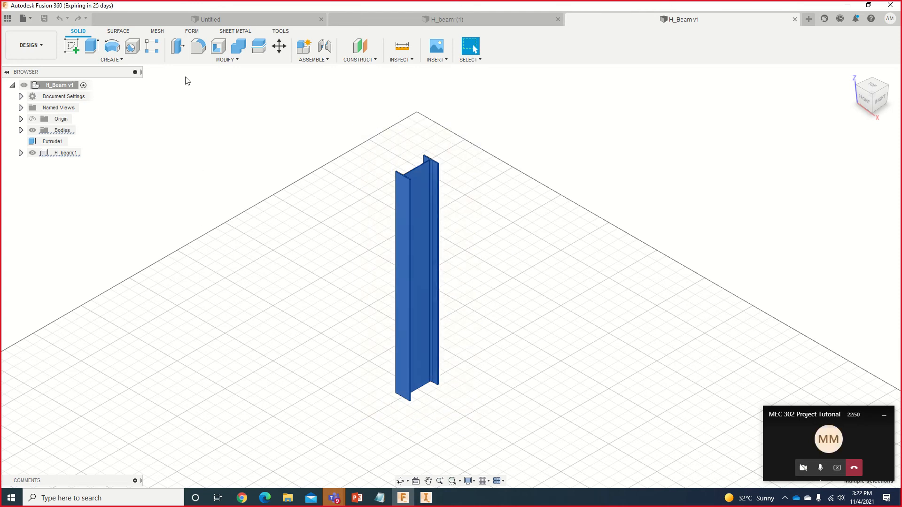
Step: Rotate the two selected beam bodies by -90 deg about a flange's short bottom edge with Move/Copy, laying the beam horizontally
{"action": "left_click", "coordinate": [231, 62]}
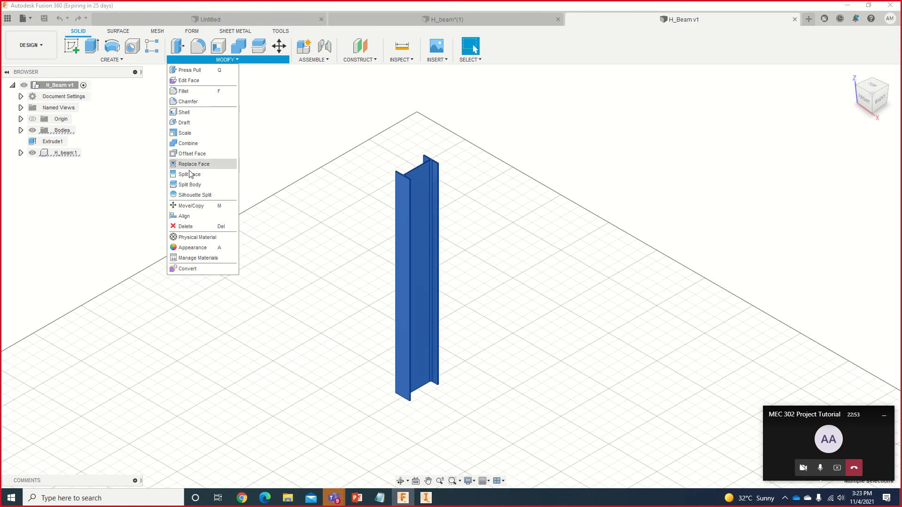
{"action": "left_click", "coordinate": [192, 205]}
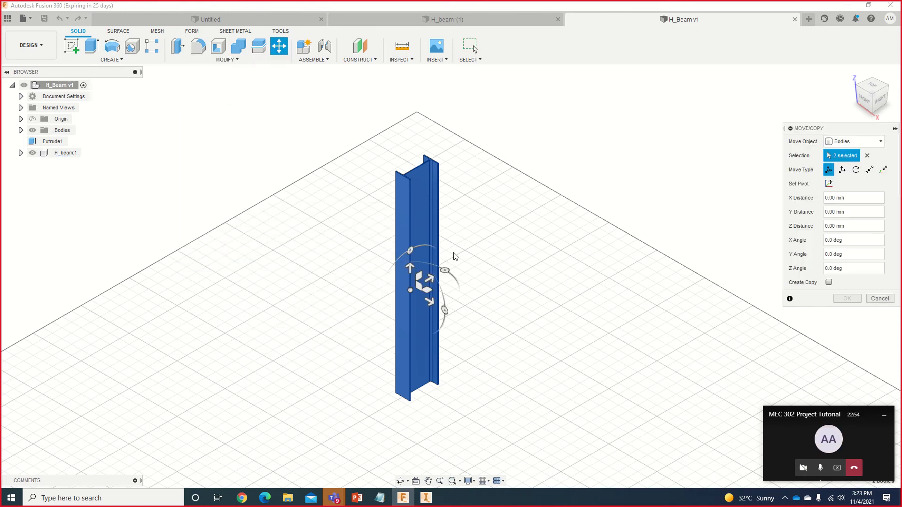
{"action": "left_click", "coordinate": [855, 169]}
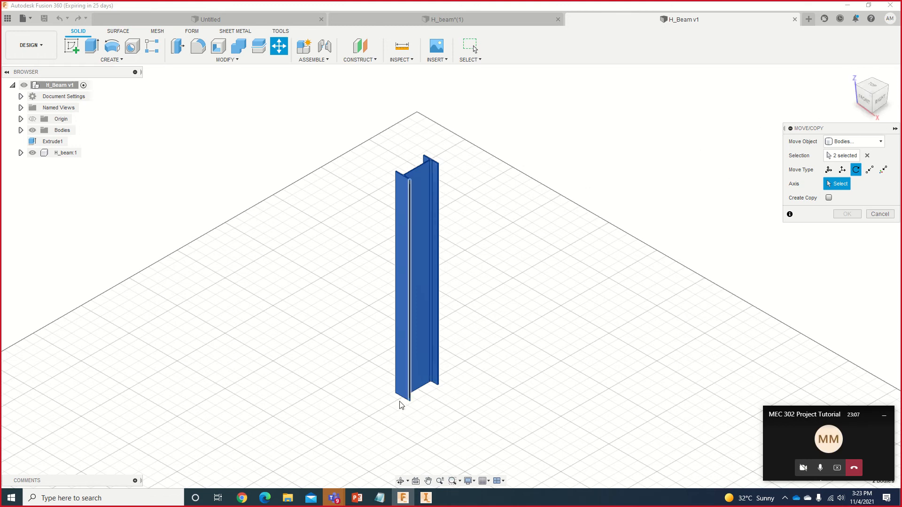
{"action": "scroll", "coordinate": [435, 389], "scroll_direction": "up", "scroll_amount": 5}
{"action": "scroll", "coordinate": [435, 389], "scroll_direction": "up", "scroll_amount": 3}
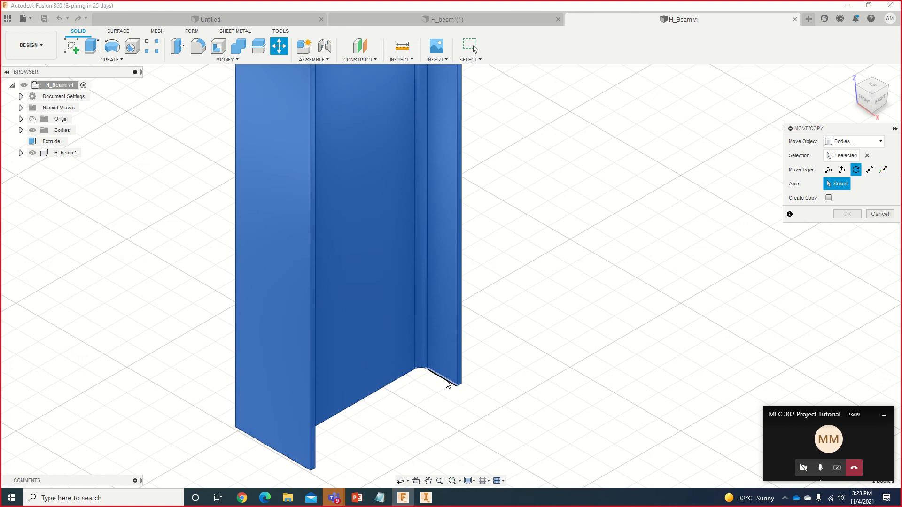
{"action": "left_click", "coordinate": [468, 379]}
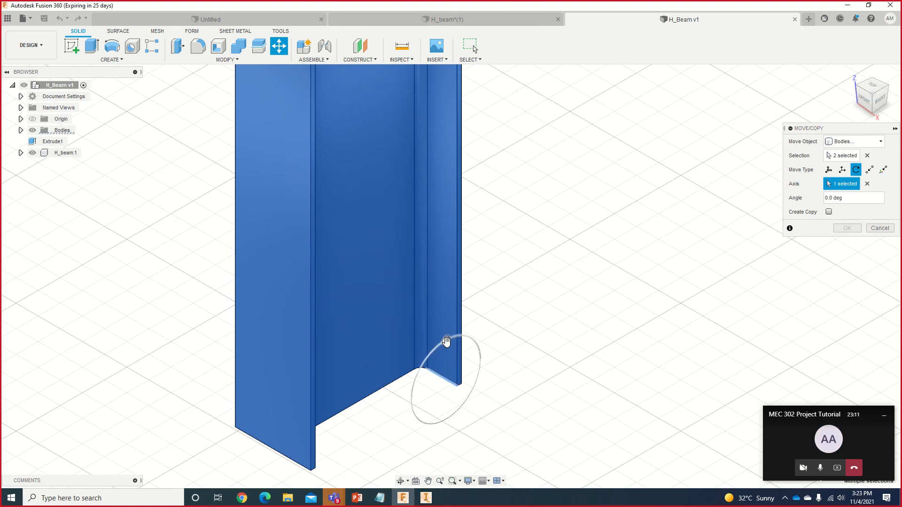
{"action": "left_click_drag", "start_coordinate": [445, 339], "coordinate": [539, 335]}
{"action": "scroll", "coordinate": [612, 316], "scroll_direction": "down", "scroll_amount": 3}
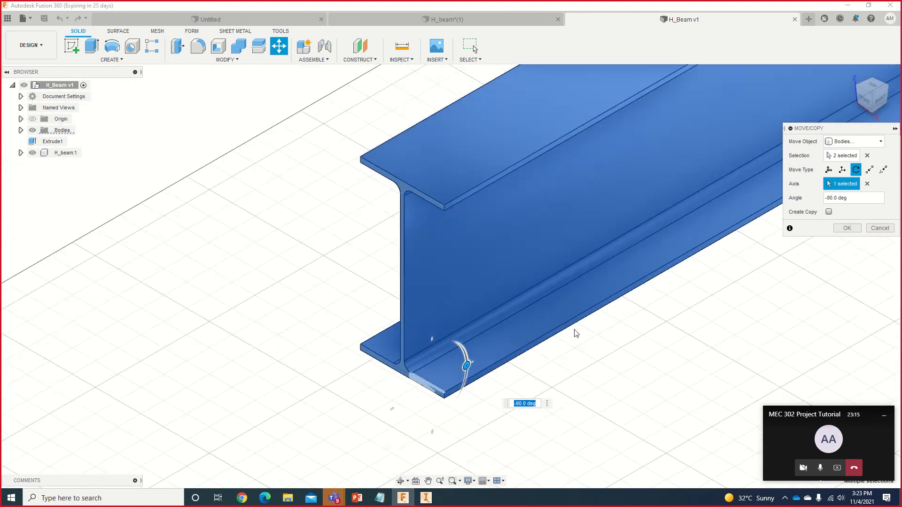
{"action": "left_click", "coordinate": [847, 228]}
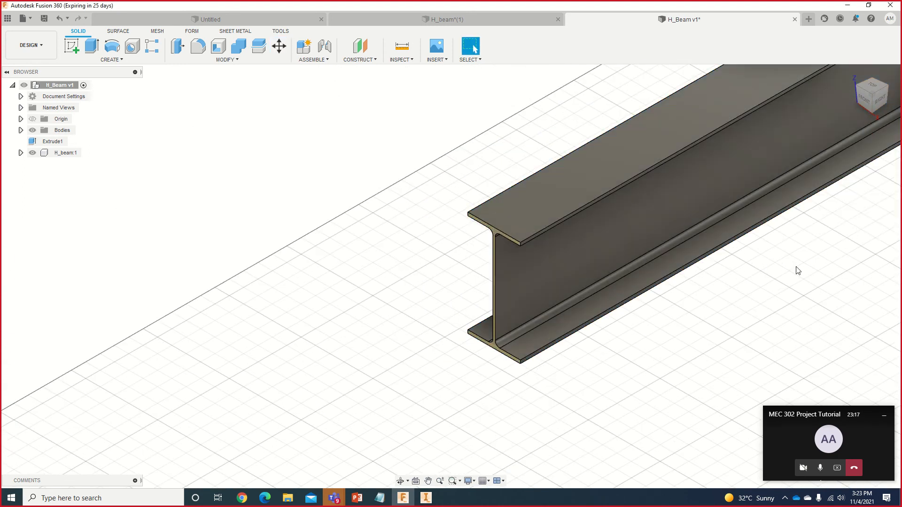
{"action": "middle_click_drag", "start_coordinate": [795, 267], "coordinate": [605, 301]}
{"action": "scroll", "coordinate": [685, 280], "scroll_direction": "down", "scroll_amount": 4}
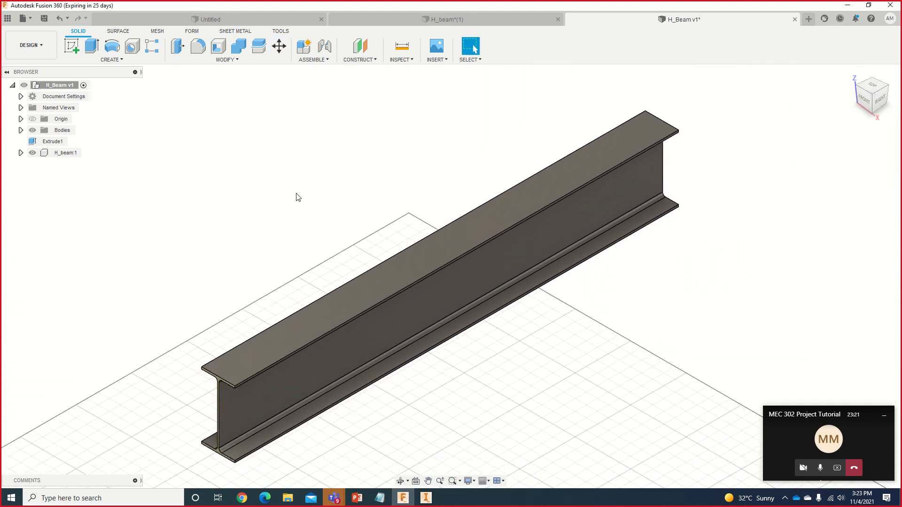
Step: Export the H_Beam v1 design to the Desktop as Autodesk Inventor 2021 files, replacing the existing export
{"action": "left_click", "coordinate": [7, 19]}
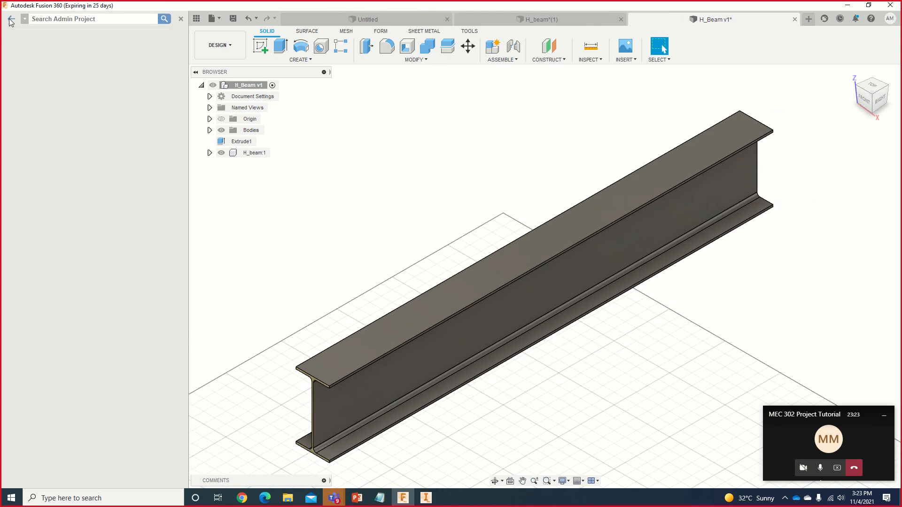
{"action": "left_click", "coordinate": [216, 19]}
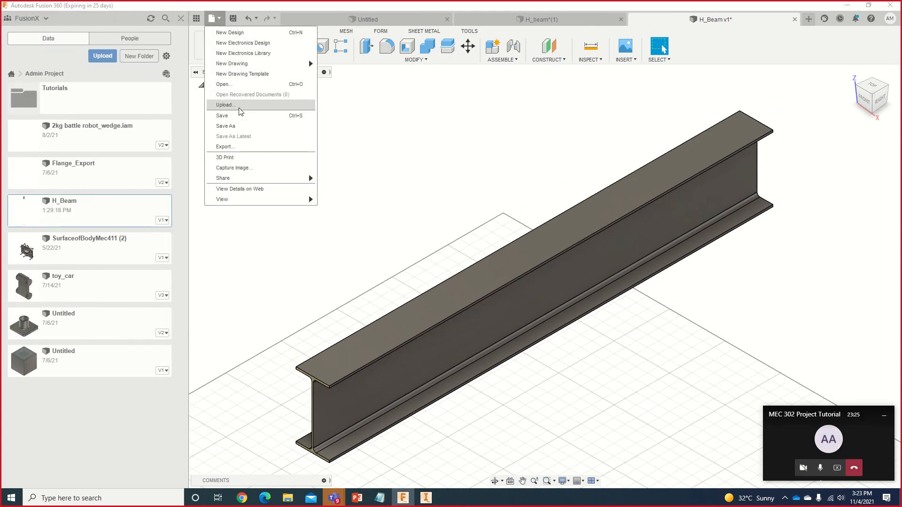
{"action": "left_click", "coordinate": [234, 147]}
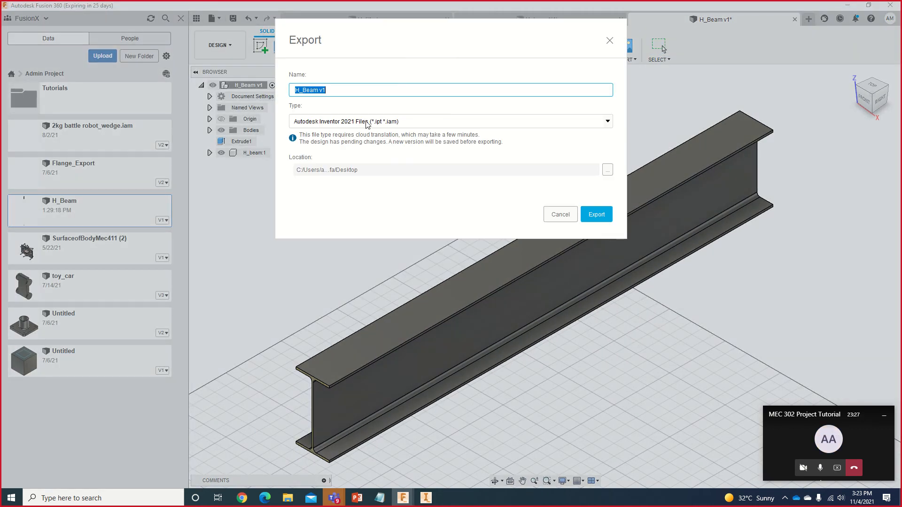
{"action": "left_click", "coordinate": [605, 214]}
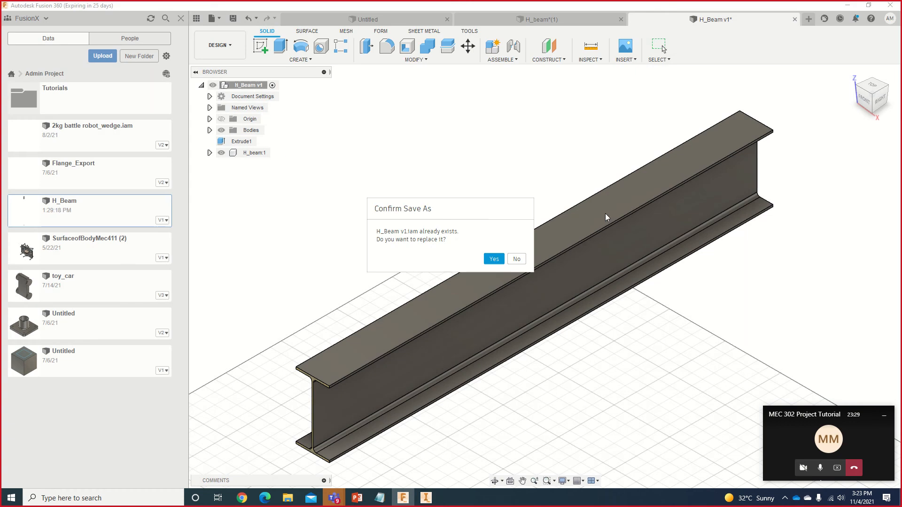
{"action": "left_click", "coordinate": [494, 258]}
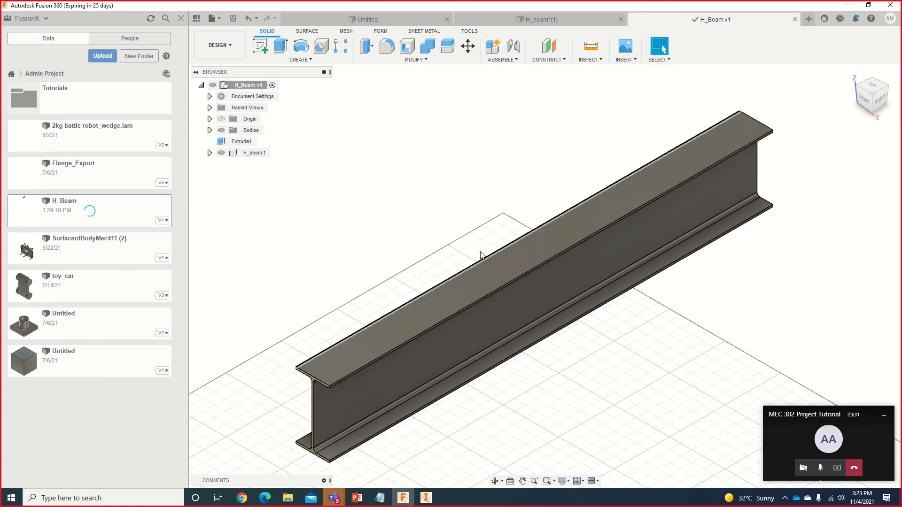
Step: Check the Desktop folder for the exported H_Beam v1 archive and view the export's job status
{"action": "key", "text": "alt+Tab"}
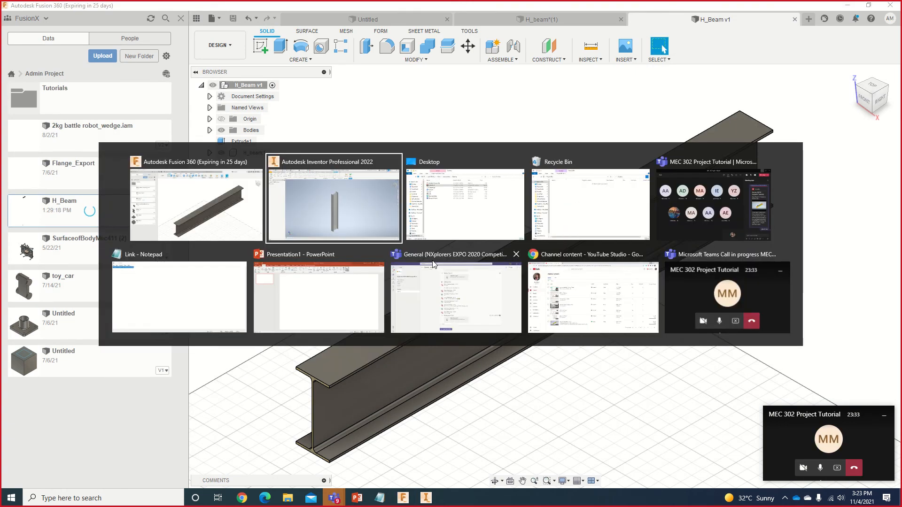
{"action": "key", "text": "alt+Tab"}
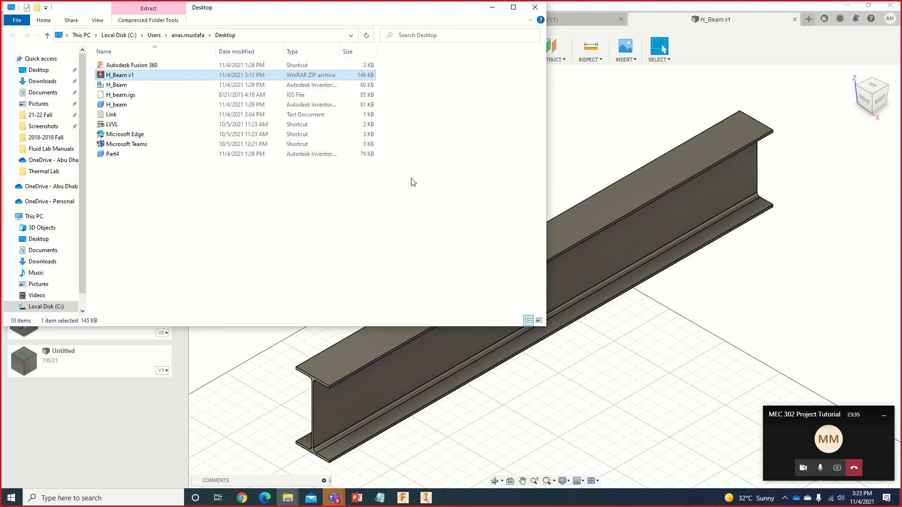
{"action": "left_click", "coordinate": [540, 9]}
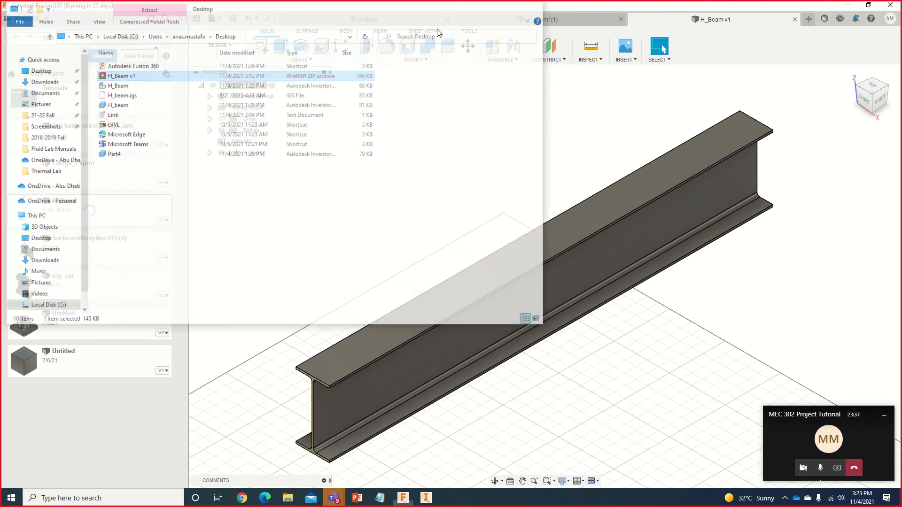
{"action": "left_click", "coordinate": [222, 18]}
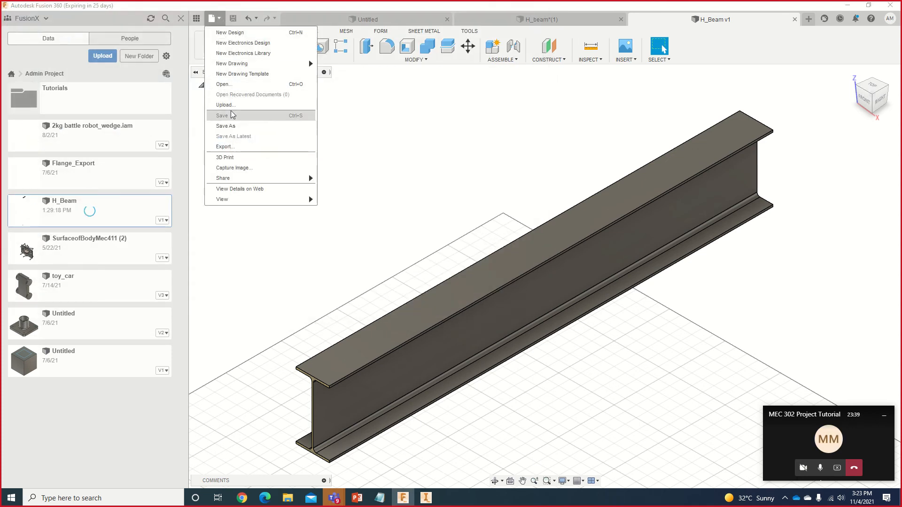
{"action": "left_click", "coordinate": [224, 147]}
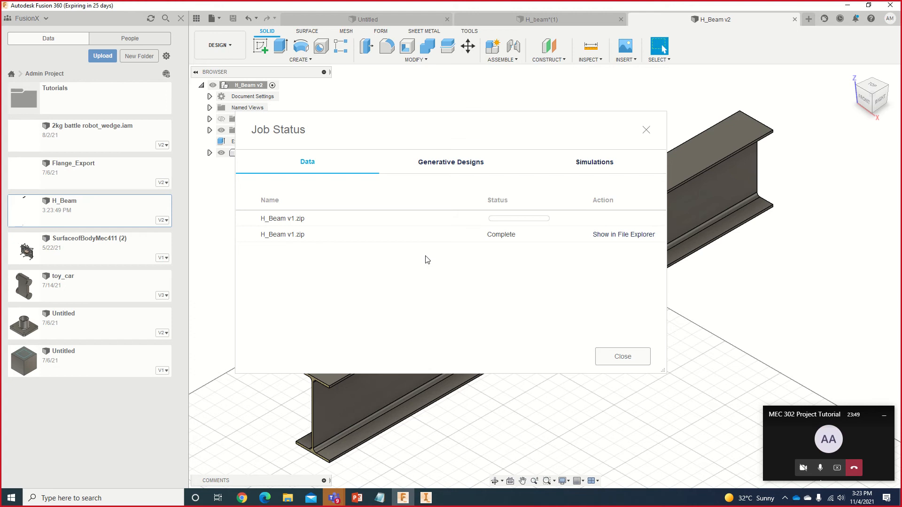
Step: Switch to Inventor, close Assembly1 without saving and create a new assembly
{"action": "key", "text": "alt+Tab"}
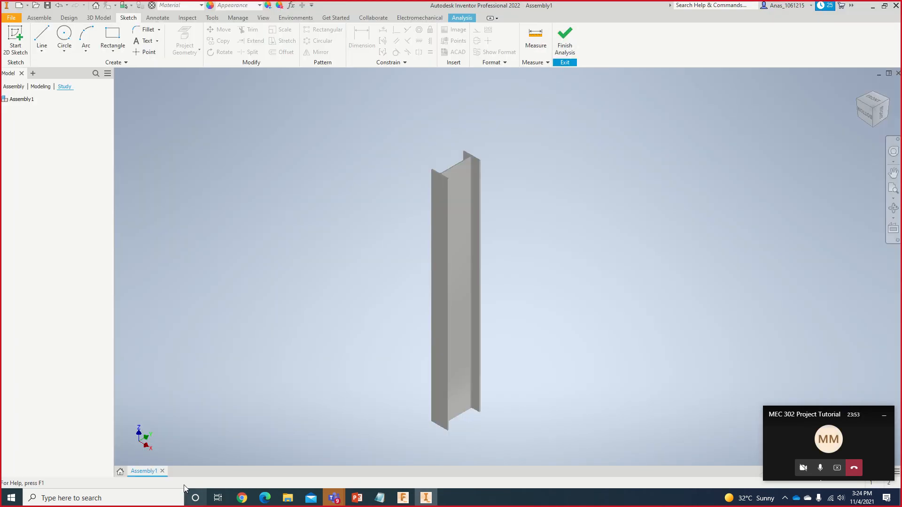
{"action": "left_click", "coordinate": [162, 471]}
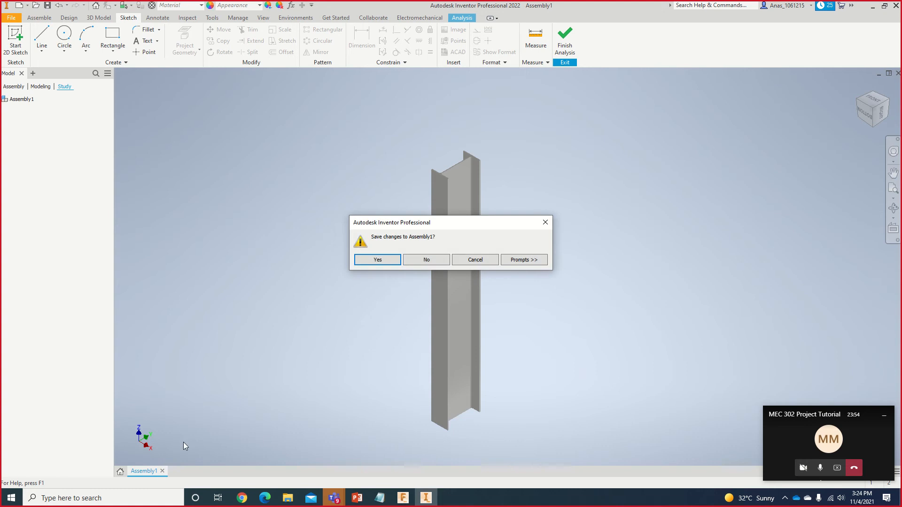
{"action": "left_click", "coordinate": [426, 260]}
{"action": "left_click", "coordinate": [375, 143]}
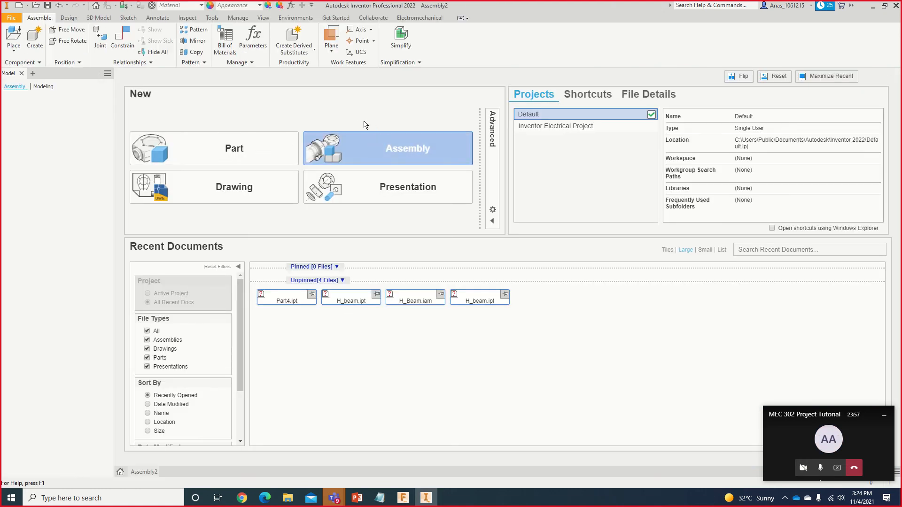
Step: Return to Fusion 360, show the newest H_Beam v1.zip export in File Explorer and open the archive
{"action": "key", "text": "alt+Tab"}
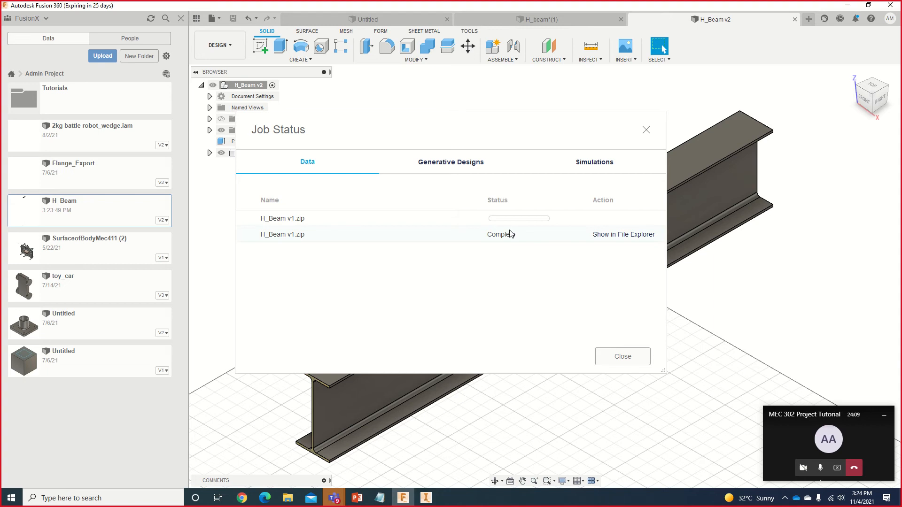
{"action": "key", "text": "alt+Tab"}
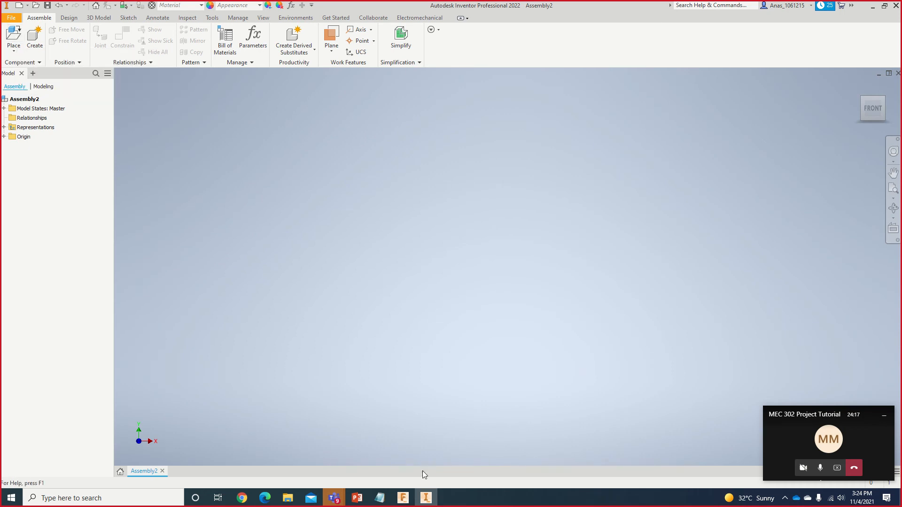
{"action": "left_click", "coordinate": [411, 504]}
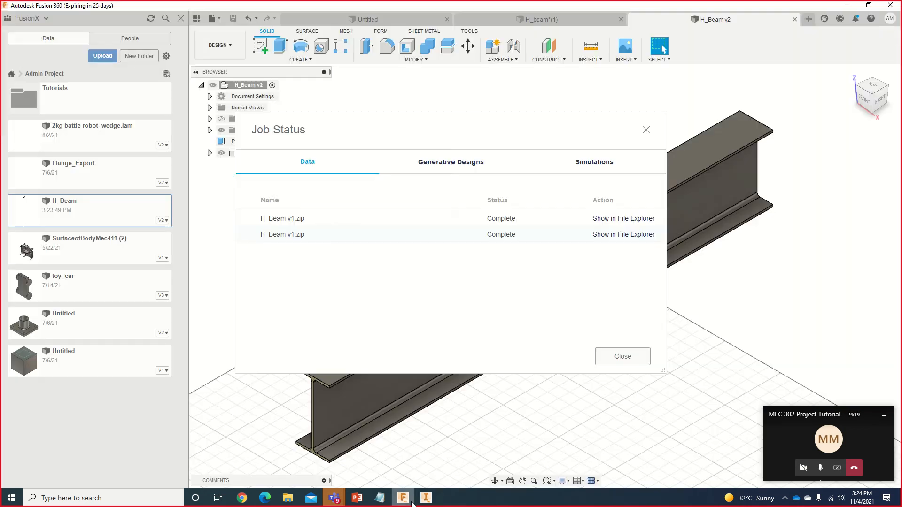
{"action": "left_click", "coordinate": [615, 218]}
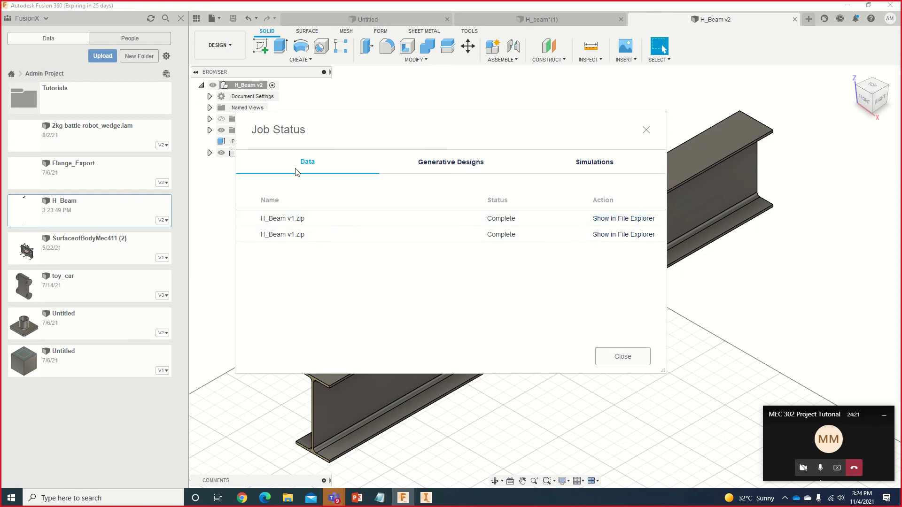
{"action": "double_click", "coordinate": [151, 76]}
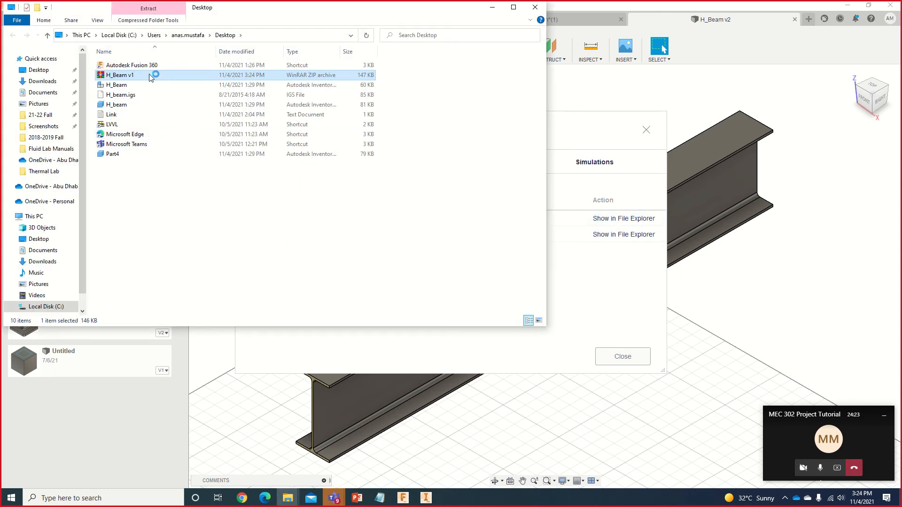
{"action": "left_click", "coordinate": [632, 97]}
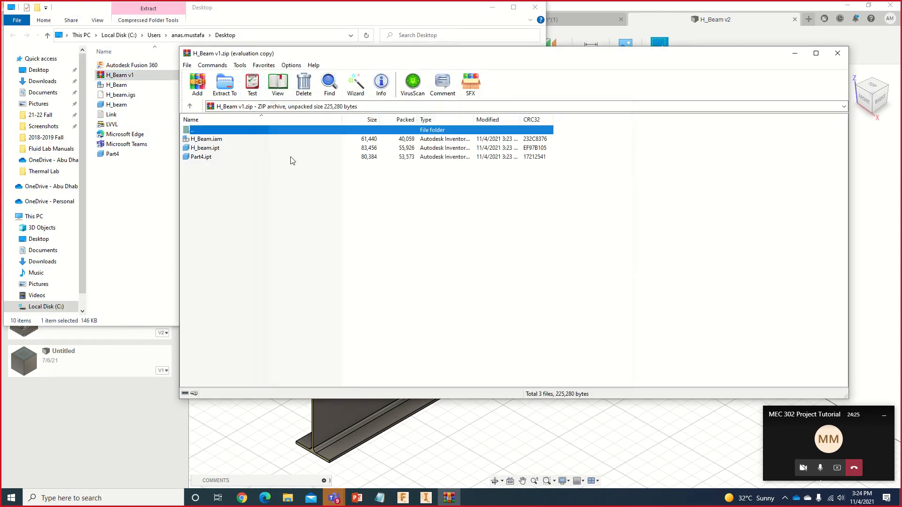
Step: Copy Part4.ipt out of the H_Beam v1 archive to the Desktop, replacing the existing file
{"action": "left_click", "coordinate": [285, 159]}
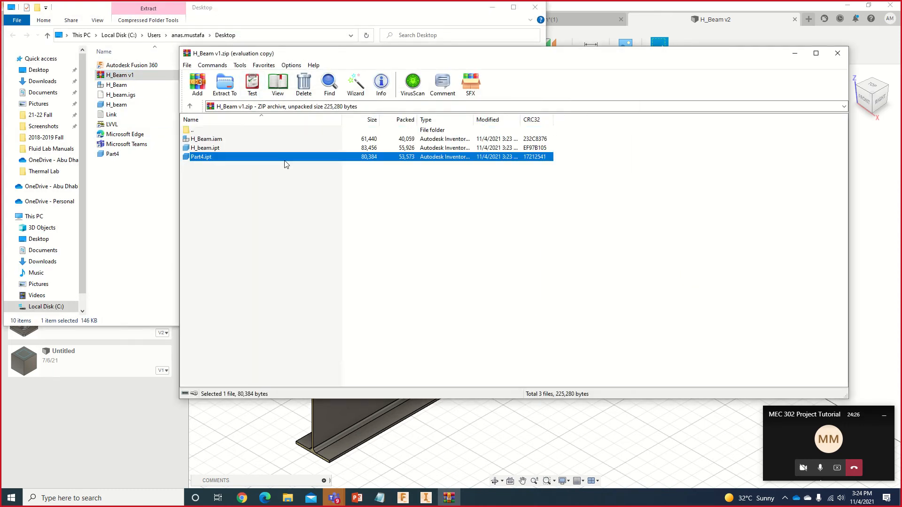
{"action": "right_click", "coordinate": [207, 159]}
{"action": "left_click", "coordinate": [199, 201]}
{"action": "left_click_drag", "start_coordinate": [224, 190], "coordinate": [201, 159]}
{"action": "left_click", "coordinate": [42, 81]}
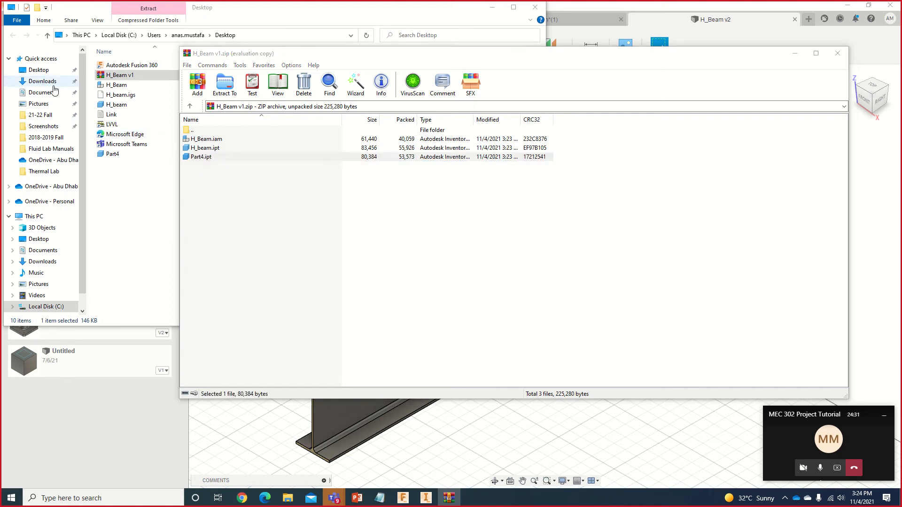
{"action": "left_click", "coordinate": [38, 69]}
{"action": "right_click", "coordinate": [234, 178]}
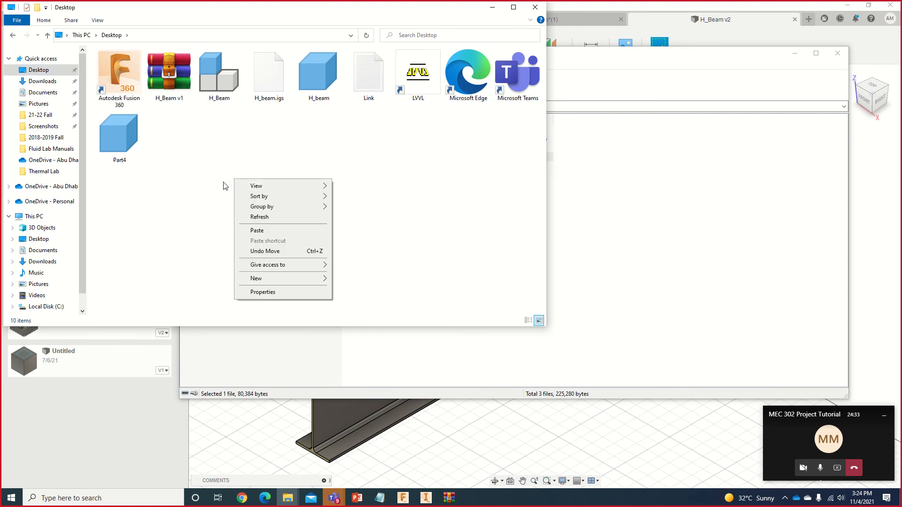
{"action": "left_click", "coordinate": [222, 183]}
{"action": "key", "text": "ctrl+v"}
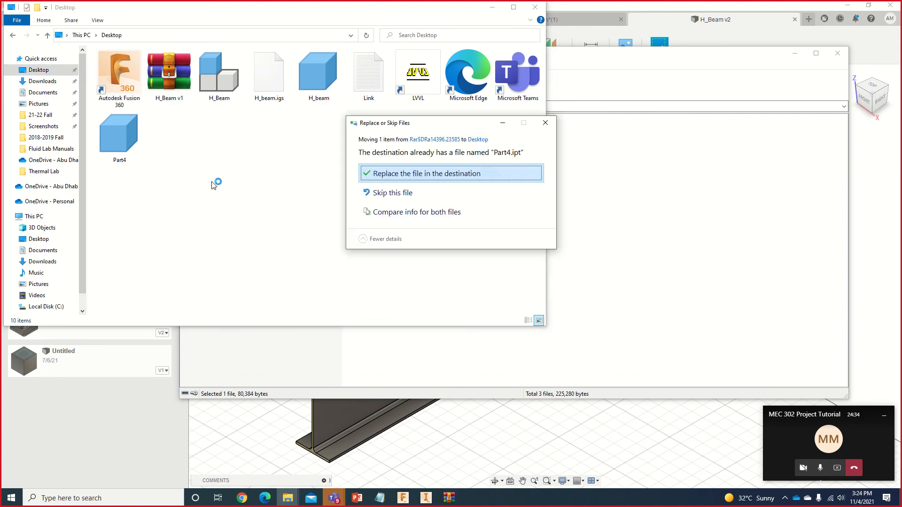
{"action": "left_click", "coordinate": [380, 177]}
Step: Switch to Inventor and place one instance of Part4 from the Desktop in Assembly2, shown in the isometric home view
{"action": "key", "text": "alt+Tab"}
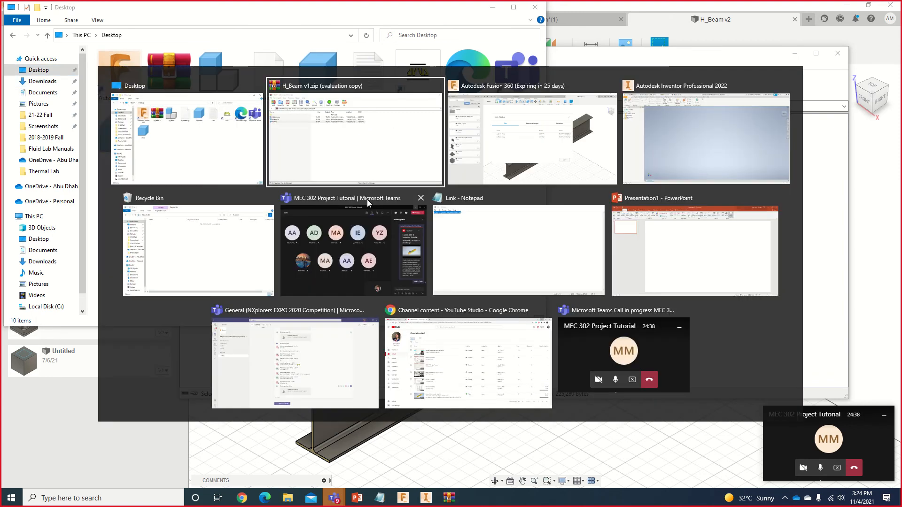
{"action": "key", "text": "alt+Tab"}
{"action": "key", "text": "alt+Tab"}
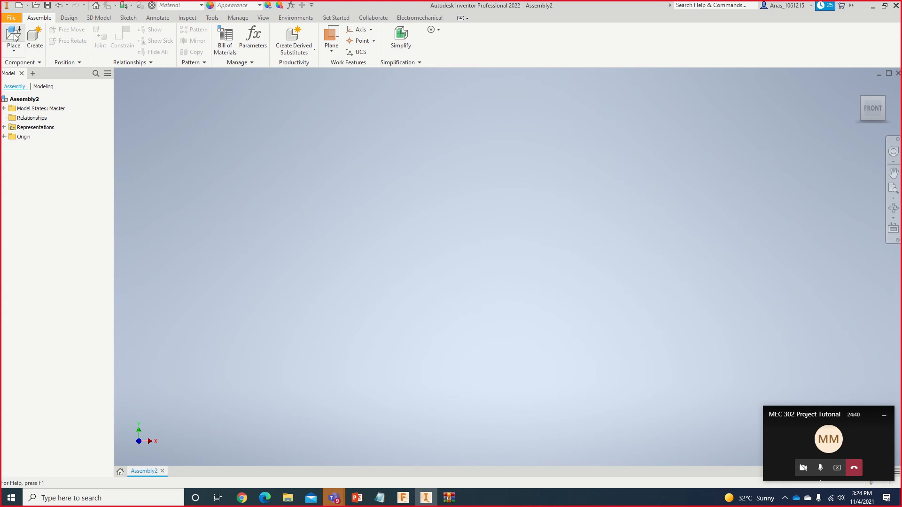
{"action": "left_click", "coordinate": [15, 36]}
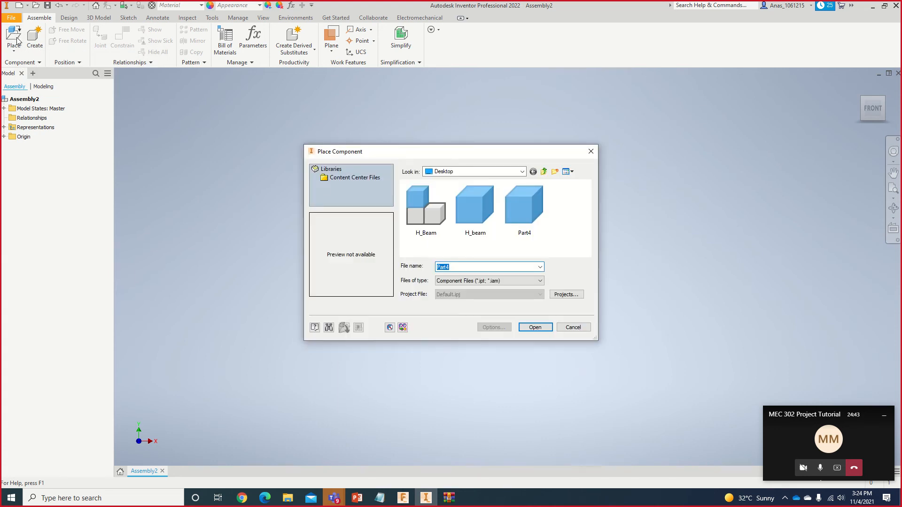
{"action": "left_click", "coordinate": [501, 215]}
{"action": "left_click", "coordinate": [537, 327]}
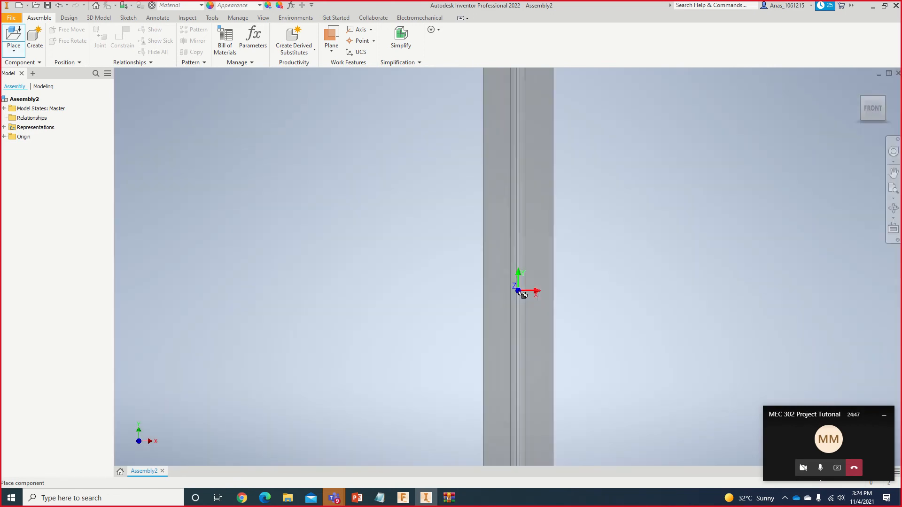
{"action": "scroll", "coordinate": [521, 292], "scroll_direction": "down", "scroll_amount": 4}
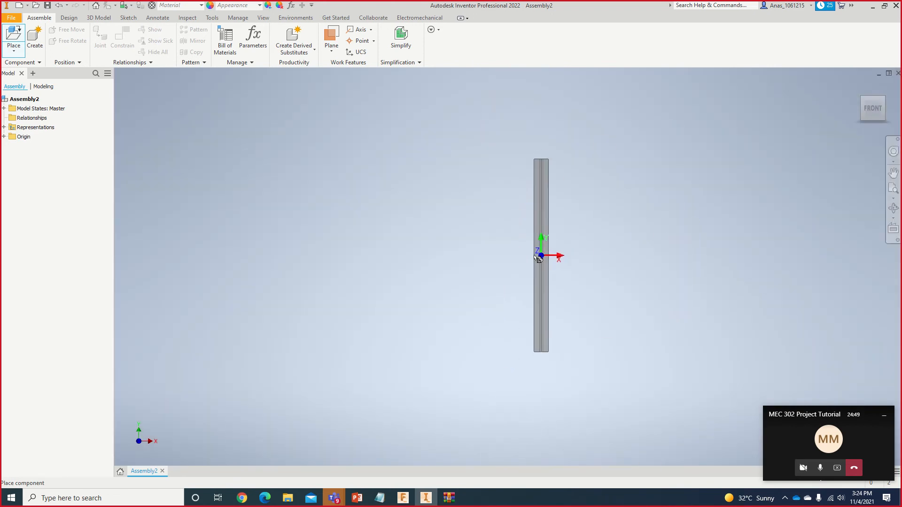
{"action": "left_click", "coordinate": [537, 257]}
{"action": "key", "text": "F6"}
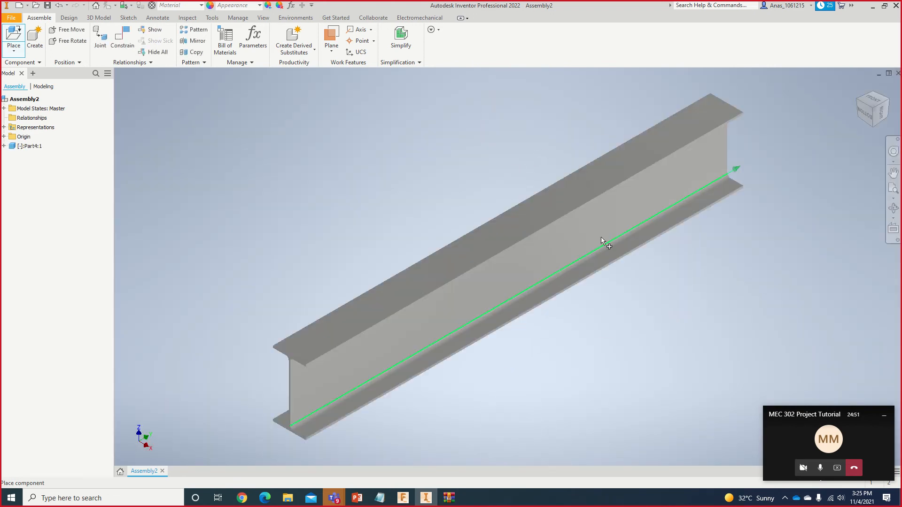
{"action": "key", "text": "Escape"}
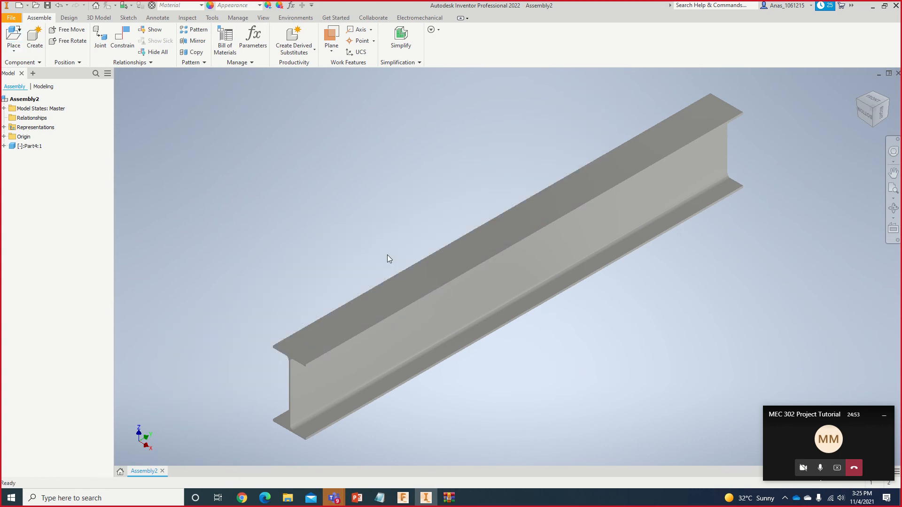
Step: Inspect the beam's horizontal orientation and open the Stress Analysis environment for Assembly2
{"action": "scroll", "coordinate": [388, 253], "scroll_direction": "up", "scroll_amount": 4}
{"action": "scroll", "coordinate": [390, 252], "scroll_direction": "down", "scroll_amount": 3}
{"action": "scroll", "coordinate": [407, 225], "scroll_direction": "down", "scroll_amount": 3}
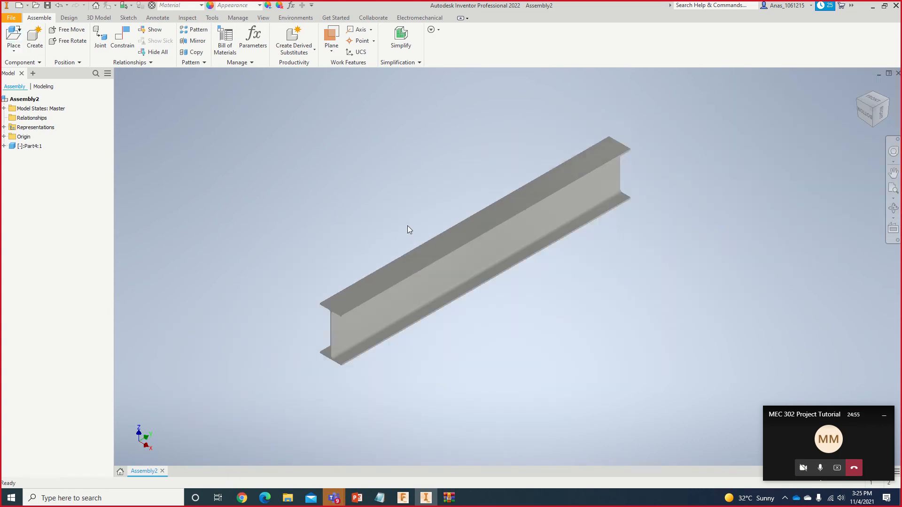
{"action": "middle_click_drag", "start_coordinate": [407, 225], "coordinate": [388, 242]}
{"action": "scroll", "coordinate": [436, 247], "scroll_direction": "down", "scroll_amount": 3}
{"action": "scroll", "coordinate": [436, 248], "scroll_direction": "up", "scroll_amount": 5}
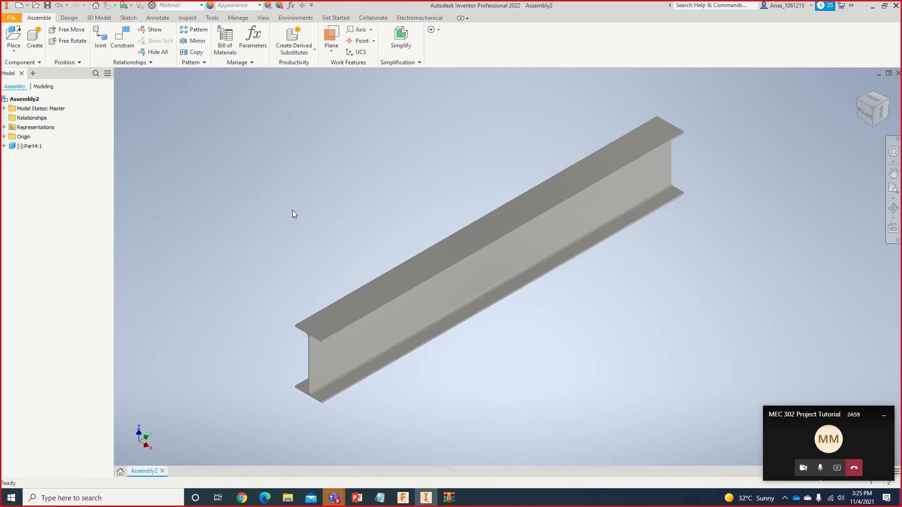
{"action": "left_click", "coordinate": [74, 20]}
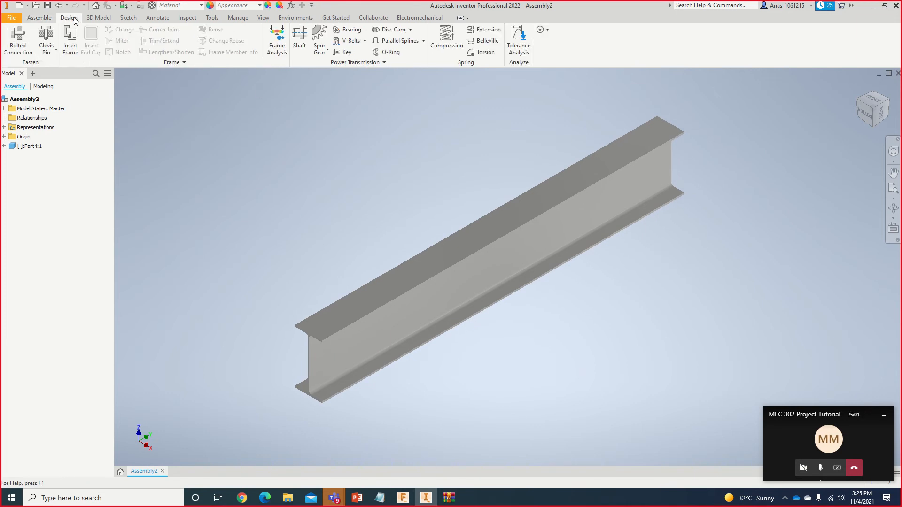
{"action": "left_click", "coordinate": [306, 18]}
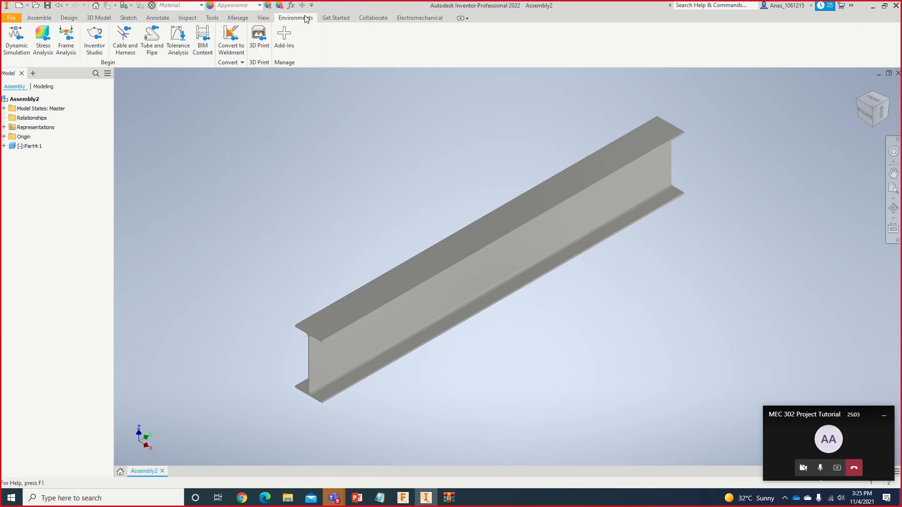
{"action": "left_click", "coordinate": [45, 40]}
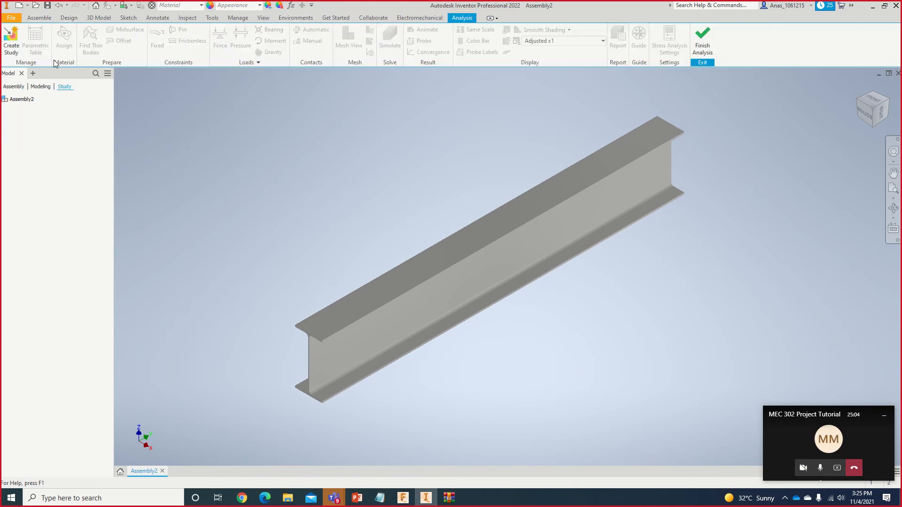
Step: Open the settings for a new static analysis study of Assembly2
{"action": "left_click", "coordinate": [11, 46]}
{"action": "left_click_drag", "start_coordinate": [167, 303], "coordinate": [129, 312]}
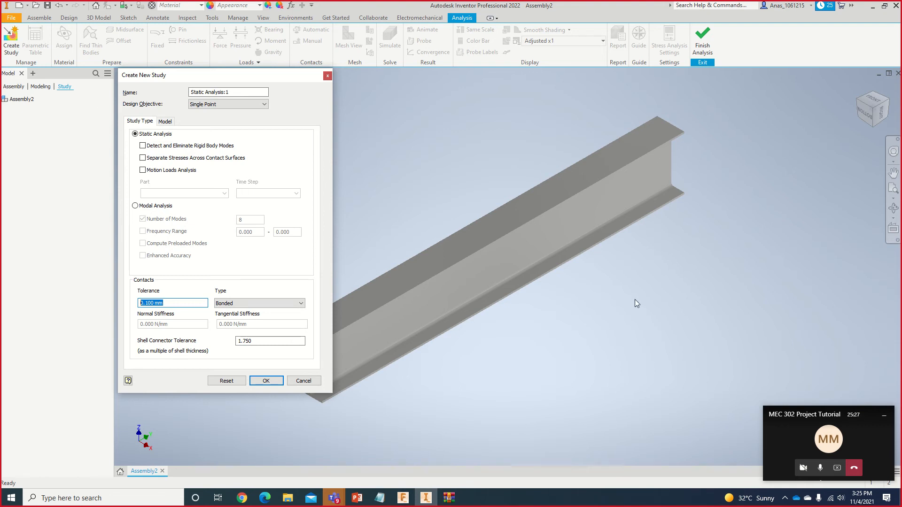
Step: Go by way of Fusion 360 to the Windows desktop and set Part4 and the H_Beam part and assembly files apart from the other icons
{"action": "left_click", "coordinate": [403, 497]}
{"action": "left_click", "coordinate": [638, 361]}
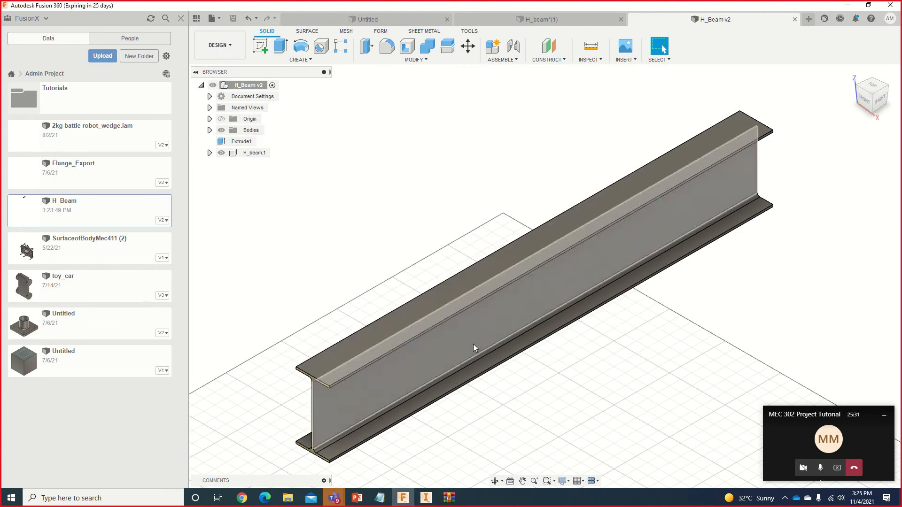
{"action": "right_click", "coordinate": [508, 498]}
{"action": "left_click", "coordinate": [567, 440]}
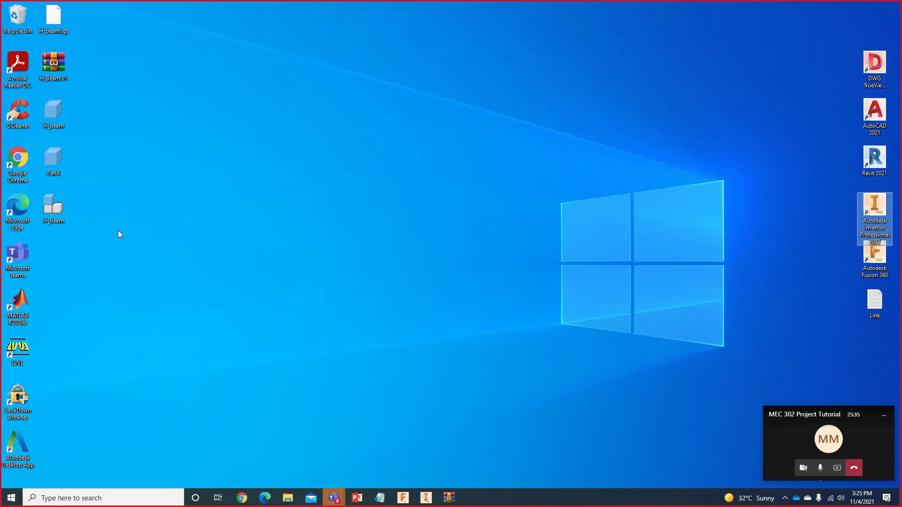
{"action": "left_click_drag", "start_coordinate": [64, 199], "coordinate": [172, 152]}
{"action": "left_click_drag", "start_coordinate": [62, 122], "coordinate": [158, 125]}
{"action": "left_click_drag", "start_coordinate": [234, 101], "coordinate": [138, 188]}
{"action": "left_click_drag", "start_coordinate": [57, 156], "coordinate": [359, 202]}
{"action": "left_click_drag", "start_coordinate": [391, 162], "coordinate": [297, 247]}
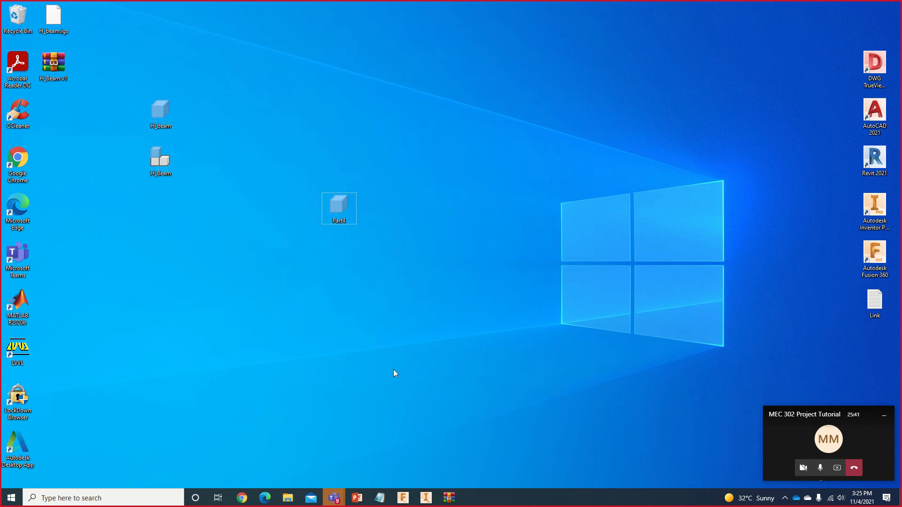
Step: Return to Inventor and create the Static Analysis:1 study with a Single Point objective and Bonded contacts at 0.100 mm tolerance
{"action": "left_click", "coordinate": [427, 495]}
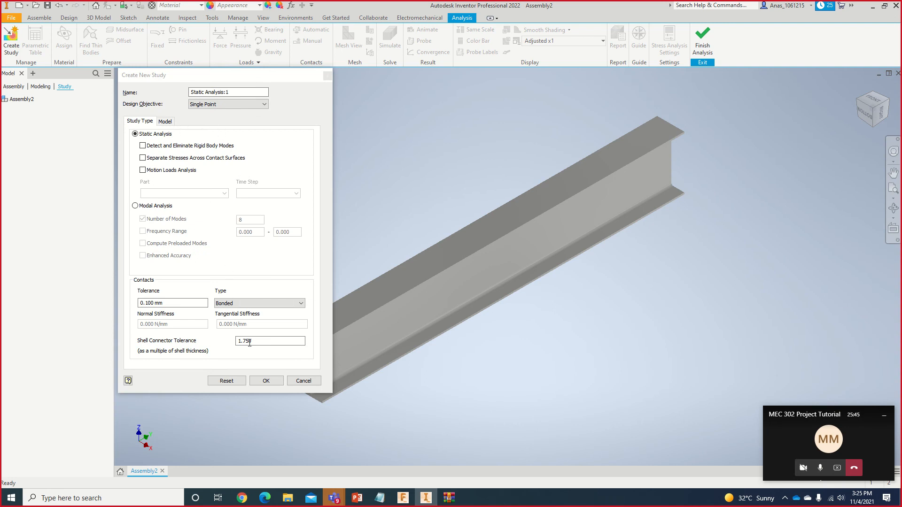
{"action": "left_click", "coordinate": [273, 381]}
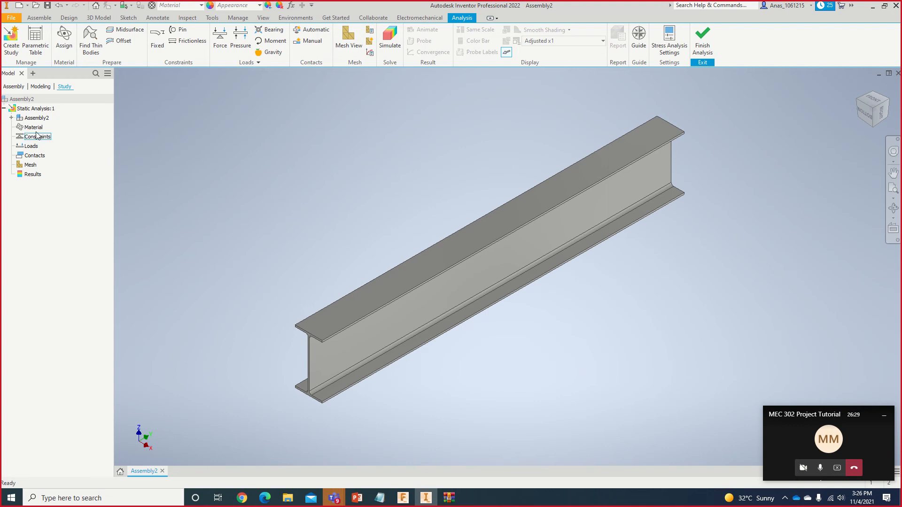
Step: Assign Steel as the override material for Part4:1 in the static analysis
{"action": "left_click", "coordinate": [454, 280]}
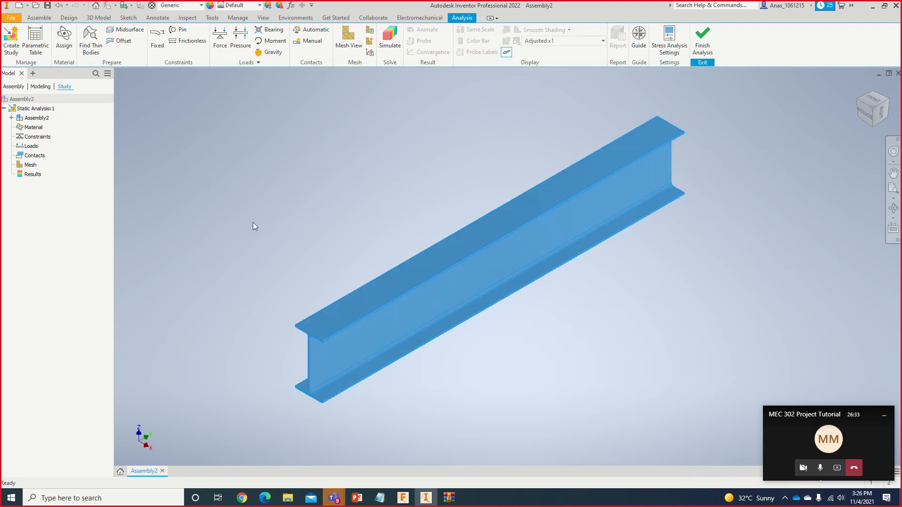
{"action": "left_click", "coordinate": [65, 37]}
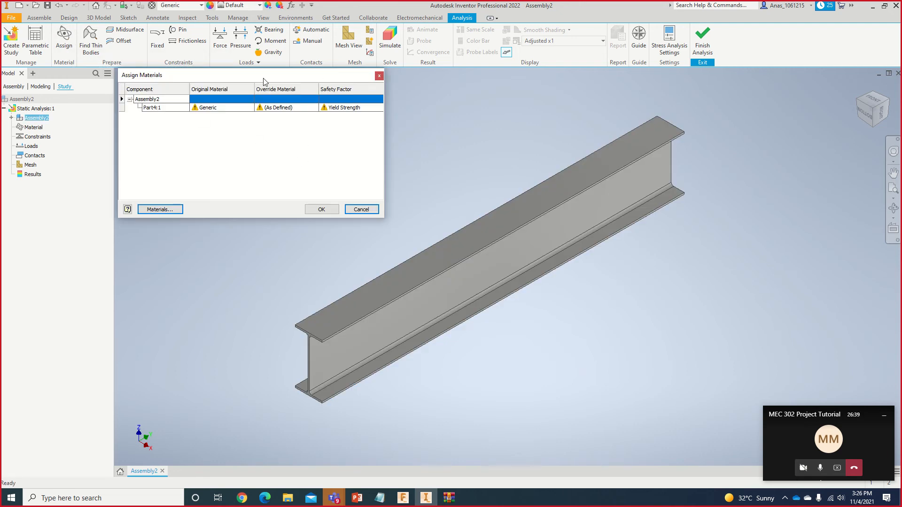
{"action": "left_click", "coordinate": [225, 109]}
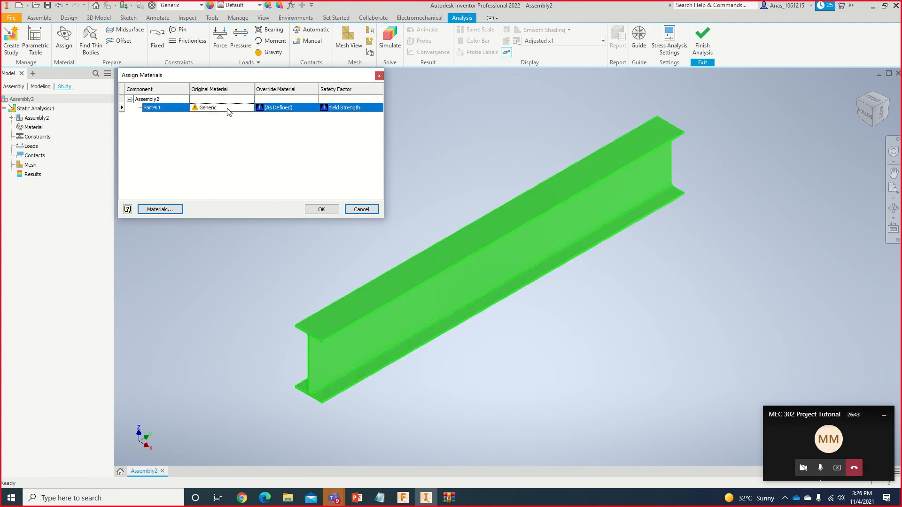
{"action": "left_click", "coordinate": [273, 109]}
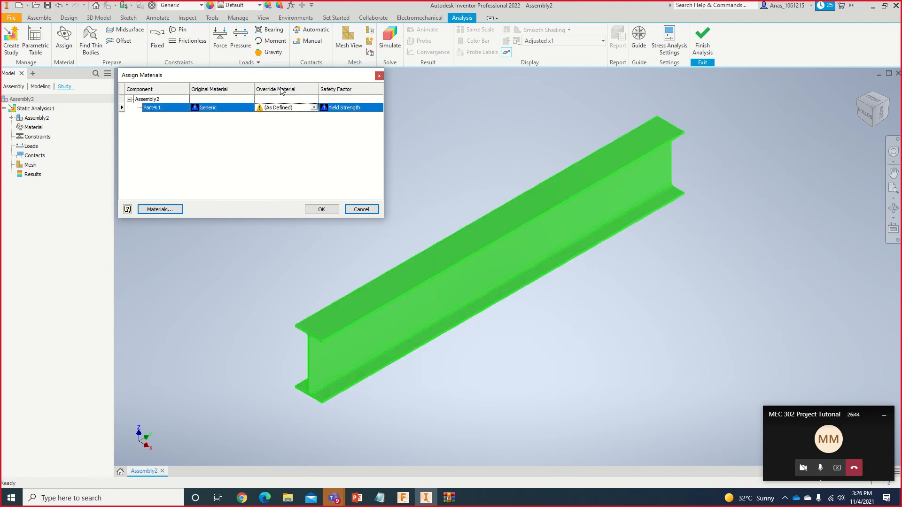
{"action": "left_click", "coordinate": [314, 108]}
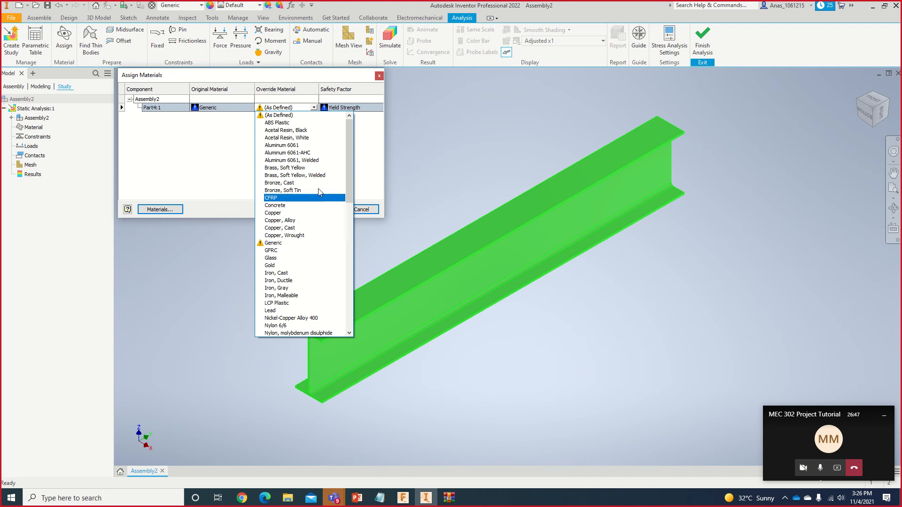
{"action": "scroll", "coordinate": [310, 162], "scroll_direction": "down", "scroll_amount": 15}
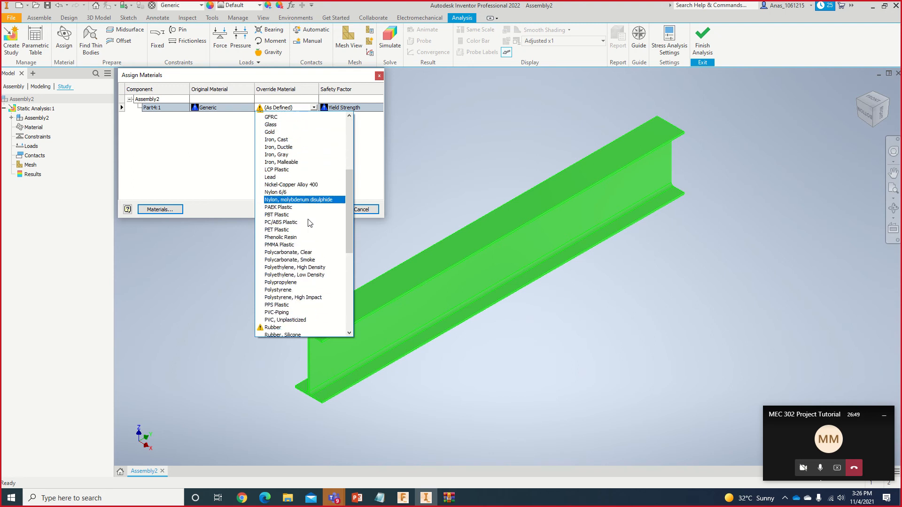
{"action": "scroll", "coordinate": [308, 223], "scroll_direction": "down", "scroll_amount": 2}
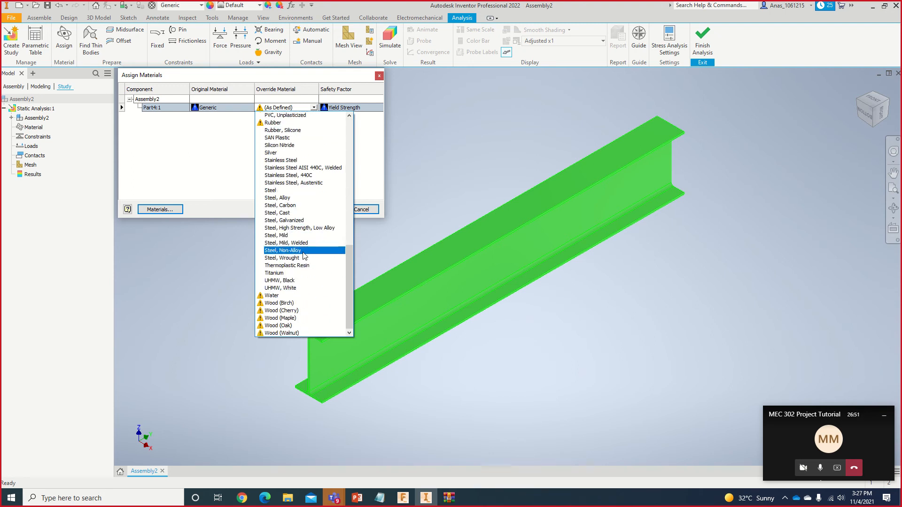
{"action": "scroll", "coordinate": [296, 294], "scroll_direction": "up", "scroll_amount": 2}
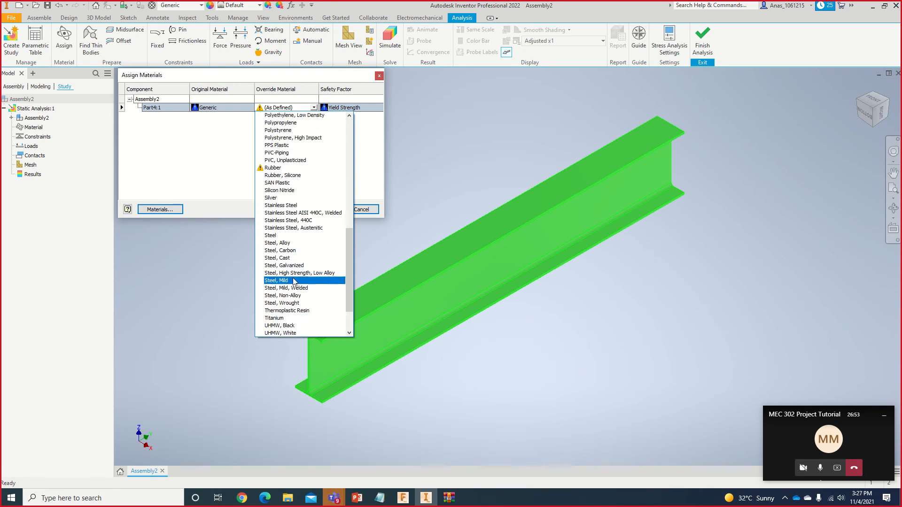
{"action": "left_click", "coordinate": [301, 236]}
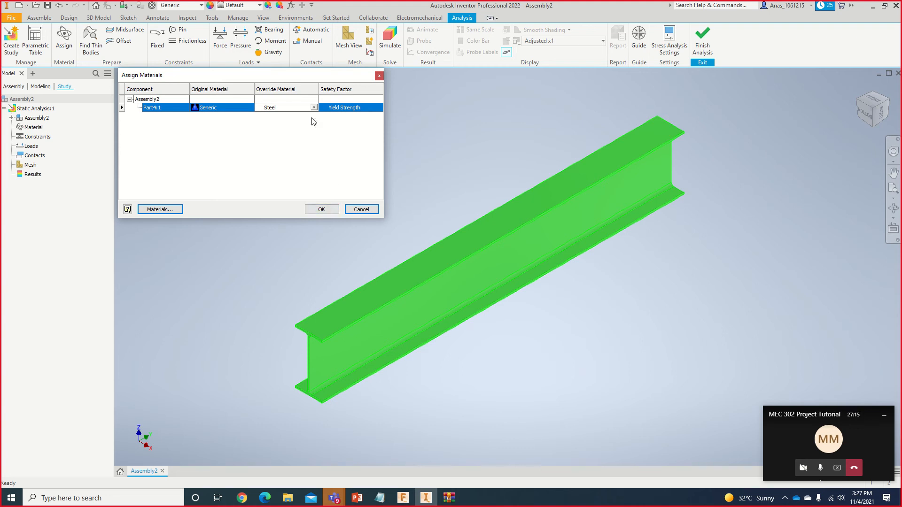
{"action": "left_click", "coordinate": [321, 209]}
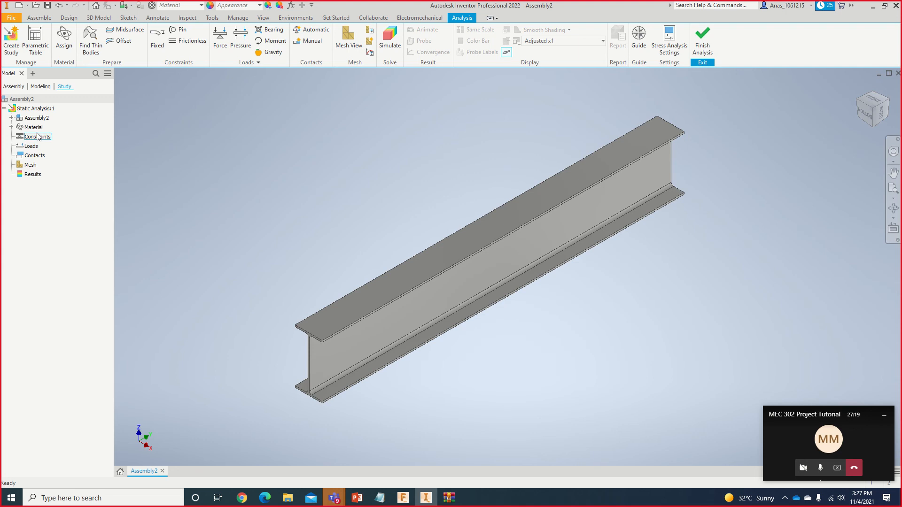
{"action": "left_click", "coordinate": [11, 127]}
{"action": "left_click", "coordinate": [11, 128]}
{"action": "scroll", "coordinate": [255, 309], "scroll_direction": "down", "scroll_amount": 5}
{"action": "middle_click_drag", "start_coordinate": [400, 295], "coordinate": [408, 158]}
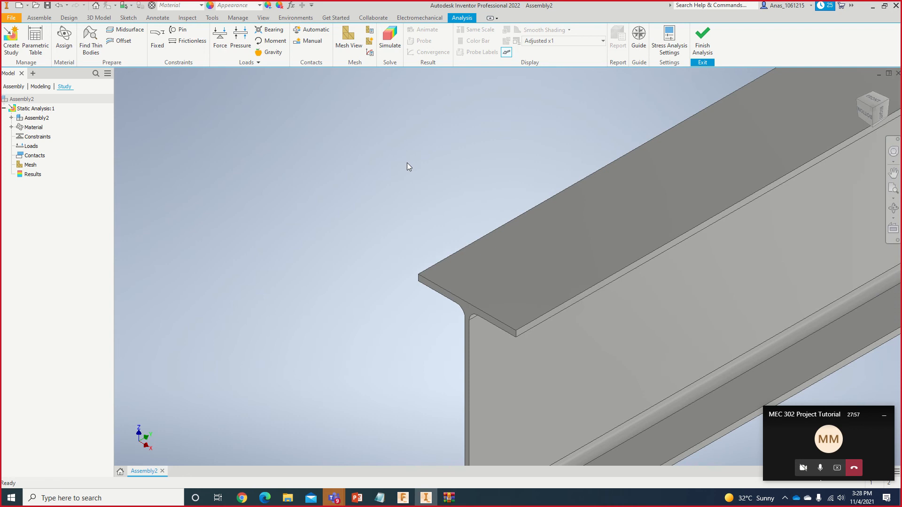
{"action": "middle_click_drag", "start_coordinate": [431, 263], "coordinate": [403, 174]}
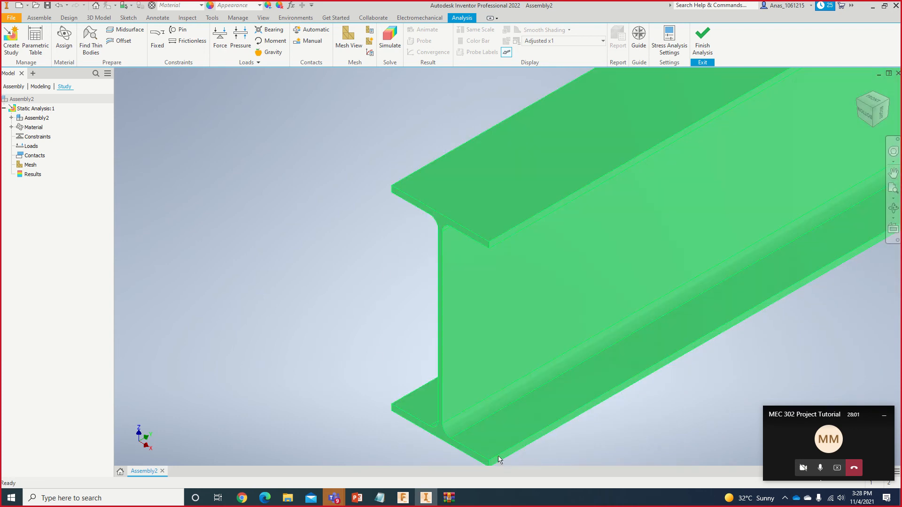
{"action": "left_click", "coordinate": [157, 38]}
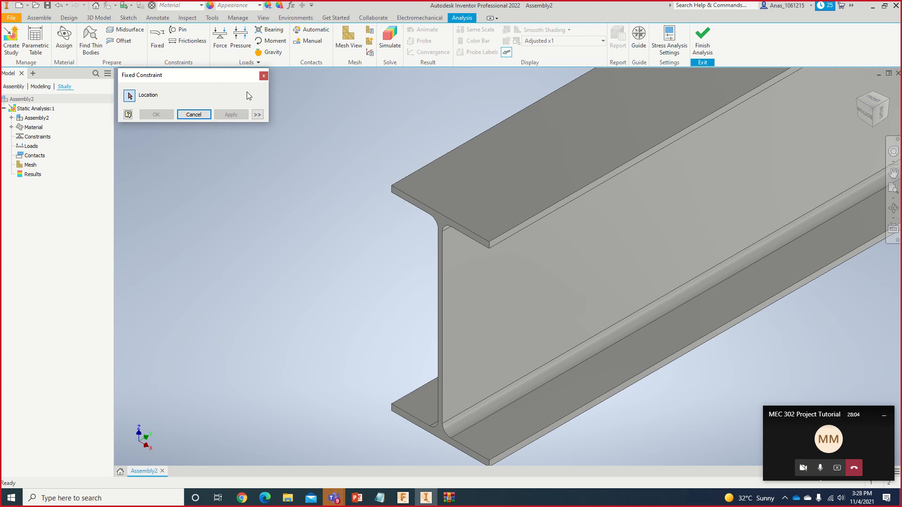
{"action": "left_click", "coordinate": [209, 115]}
{"action": "left_click", "coordinate": [158, 47]}
{"action": "left_click", "coordinate": [459, 230]}
{"action": "left_click", "coordinate": [445, 220]}
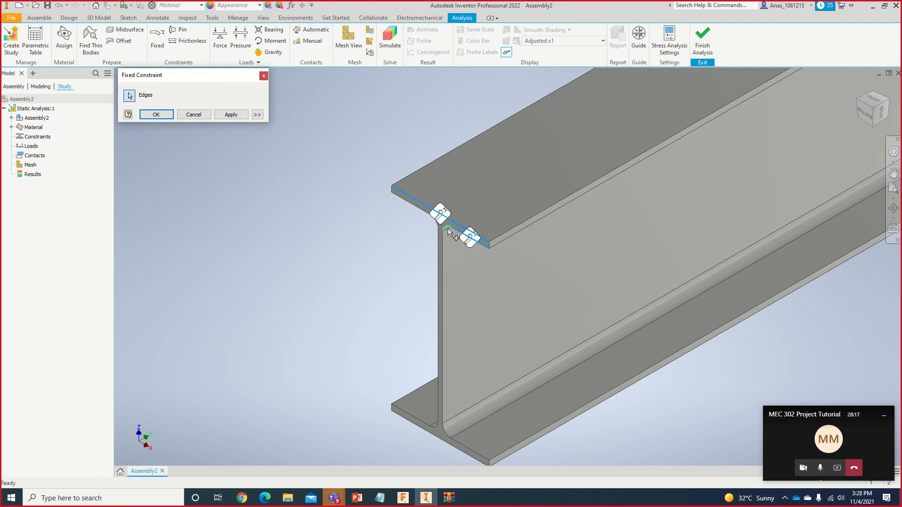
{"action": "left_click", "coordinate": [439, 310]}
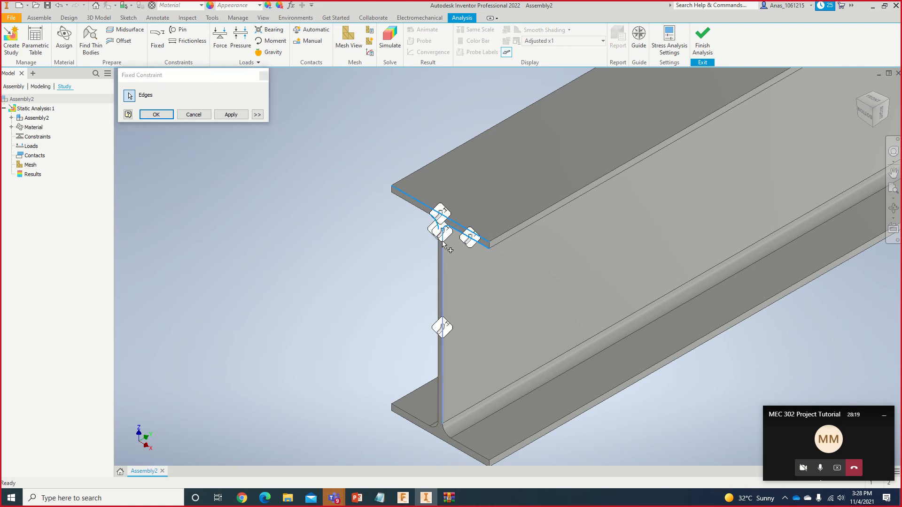
{"action": "left_click", "coordinate": [435, 425]}
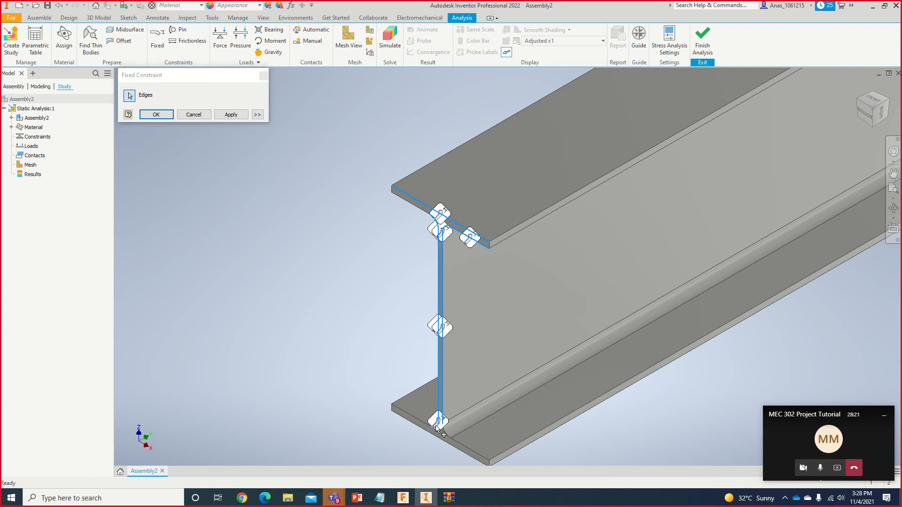
{"action": "left_click", "coordinate": [474, 454]}
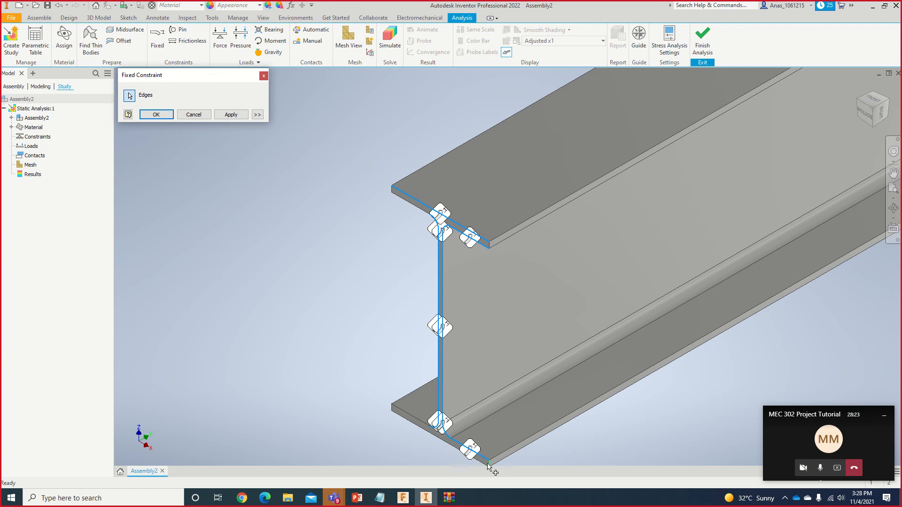
{"action": "left_click", "coordinate": [438, 435]}
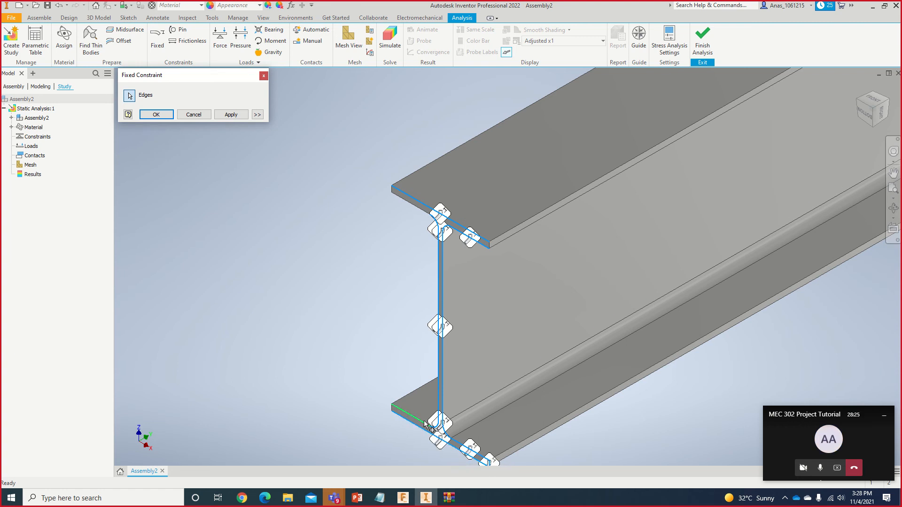
{"action": "left_click", "coordinate": [424, 421]}
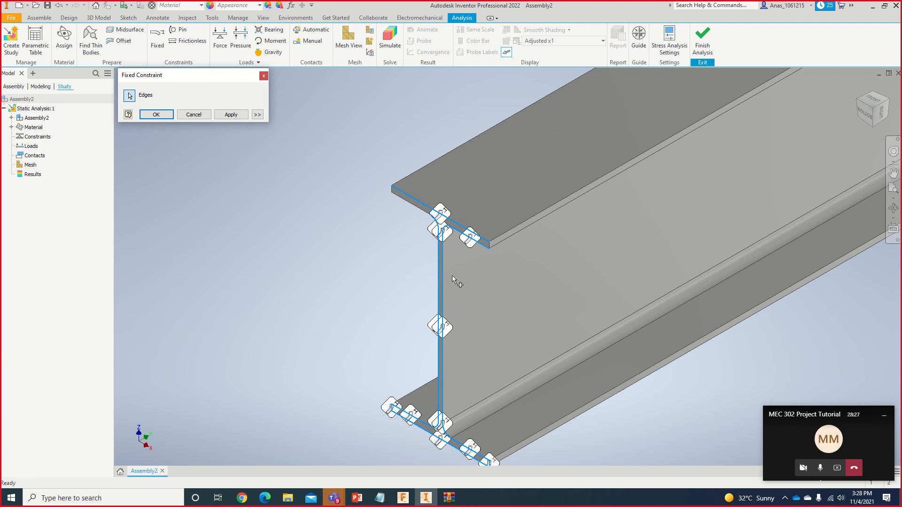
{"action": "left_click", "coordinate": [194, 114]}
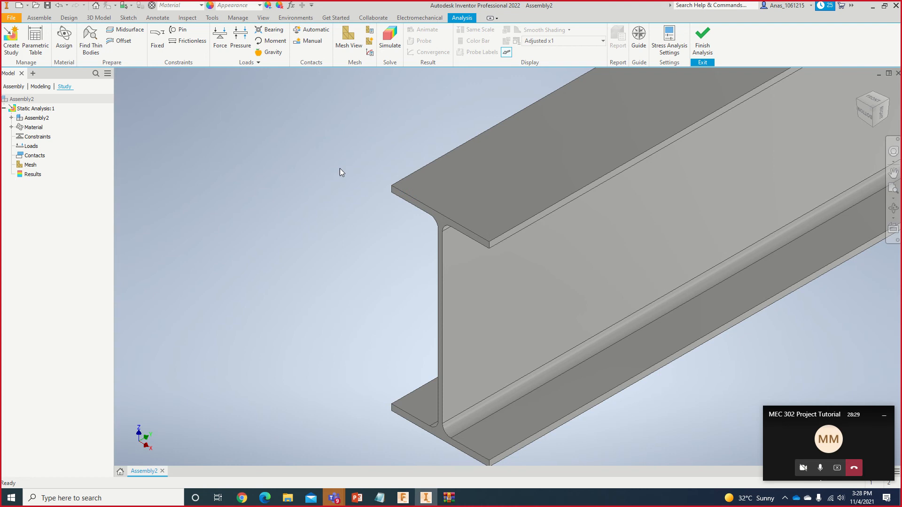
Step: Select the H-shaped face at the beam's near end as a location for a Fixed constraint
{"action": "left_click", "coordinate": [154, 48]}
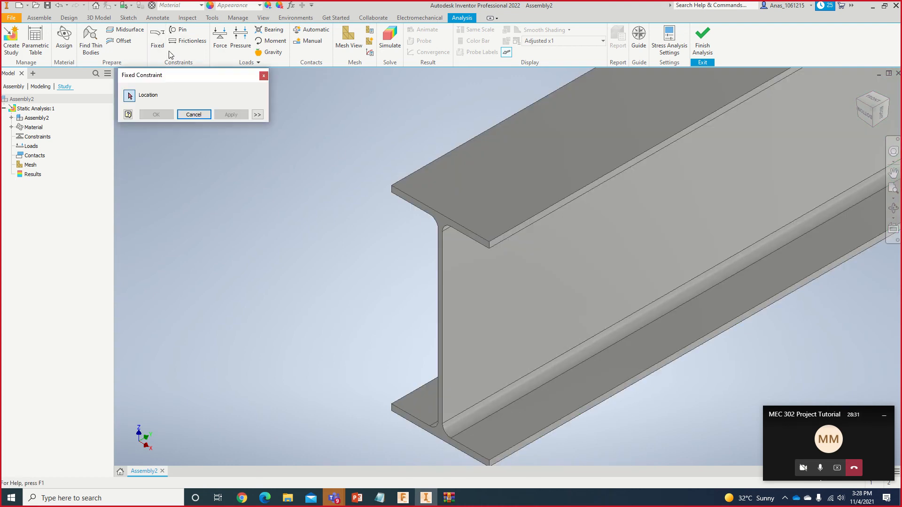
{"action": "left_click", "coordinate": [439, 225]}
{"action": "middle_click_drag", "start_coordinate": [759, 263], "coordinate": [669, 264]}
{"action": "scroll", "coordinate": [786, 229], "scroll_direction": "down", "scroll_amount": 4}
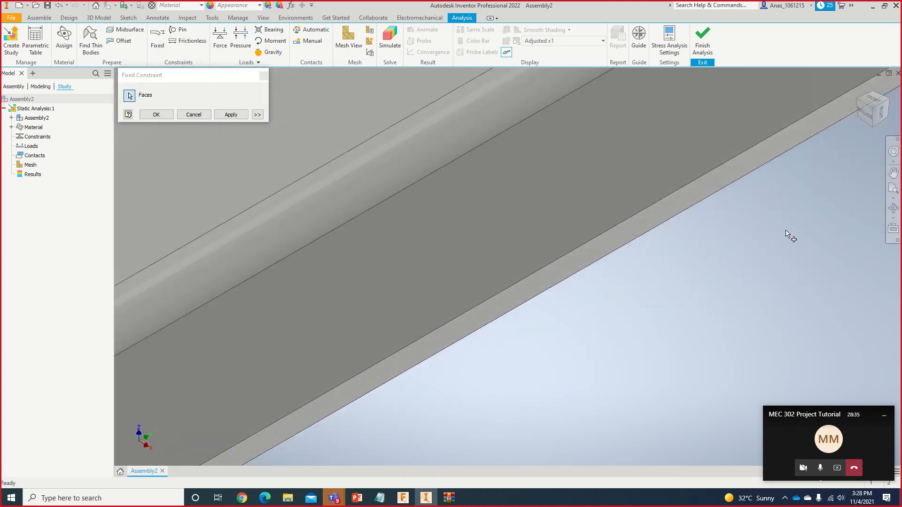
{"action": "scroll", "coordinate": [787, 228], "scroll_direction": "up", "scroll_amount": 9}
{"action": "middle_click_drag", "start_coordinate": [787, 228], "coordinate": [480, 307]}
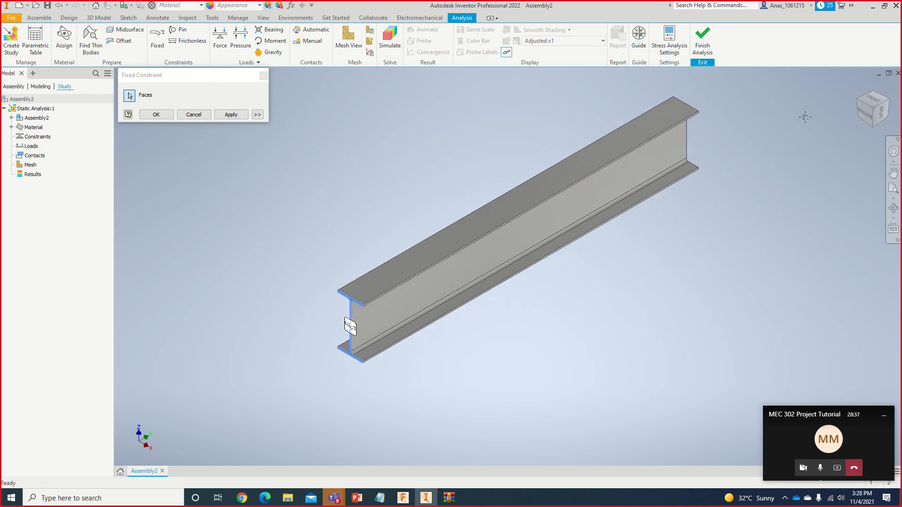
{"action": "middle_click_drag", "start_coordinate": [802, 117], "coordinate": [700, 153]}
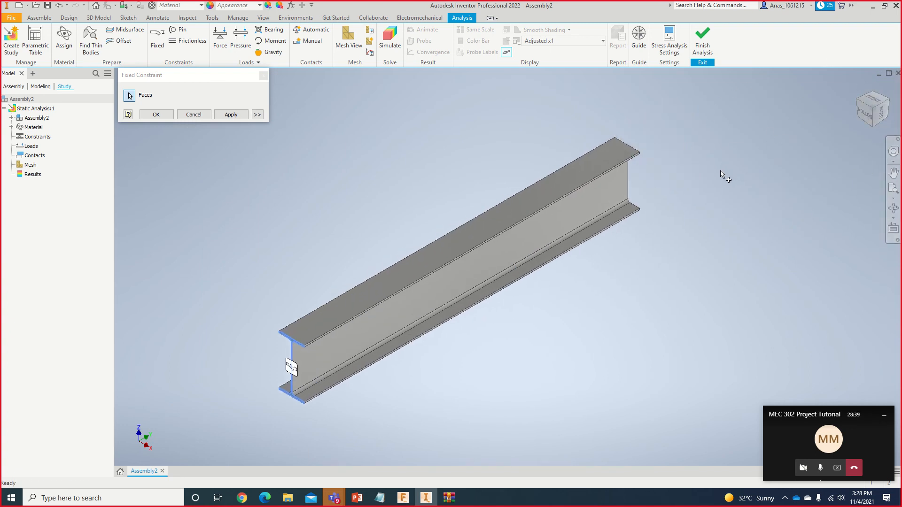
{"action": "middle_click_drag", "start_coordinate": [708, 183], "coordinate": [663, 245], "text": "shift"}
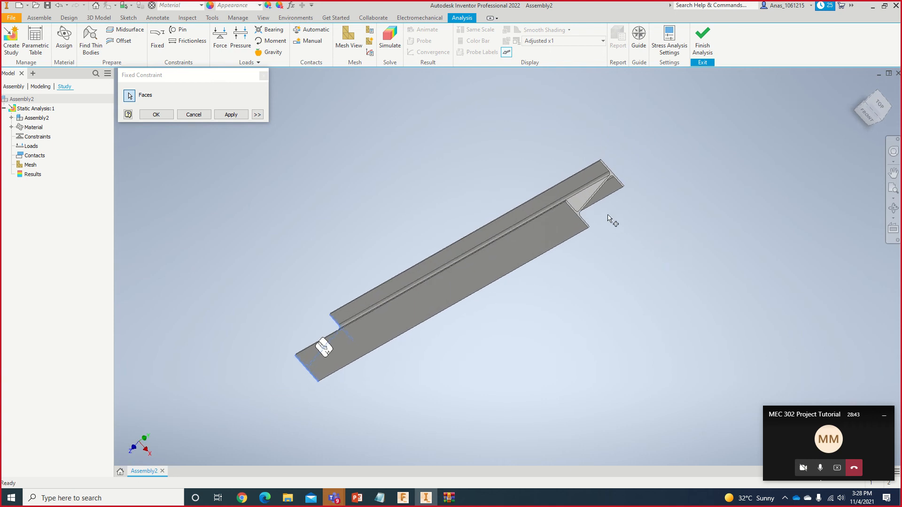
{"action": "scroll", "coordinate": [606, 217], "scroll_direction": "up", "scroll_amount": 5}
{"action": "left_click", "coordinate": [491, 208]}
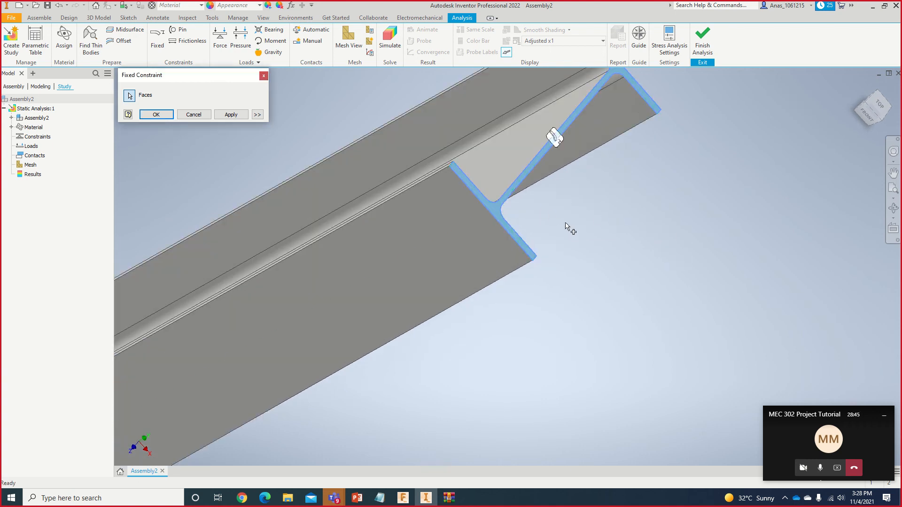
{"action": "middle_click_drag", "start_coordinate": [566, 226], "coordinate": [601, 176], "text": "shift"}
{"action": "left_click", "coordinate": [858, 88]}
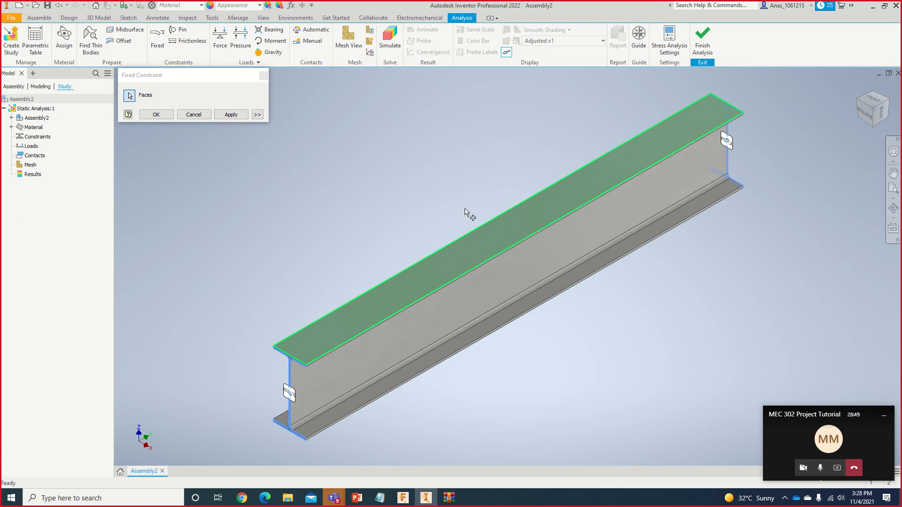
{"action": "left_click", "coordinate": [440, 270]}
{"action": "left_click", "coordinate": [453, 300]}
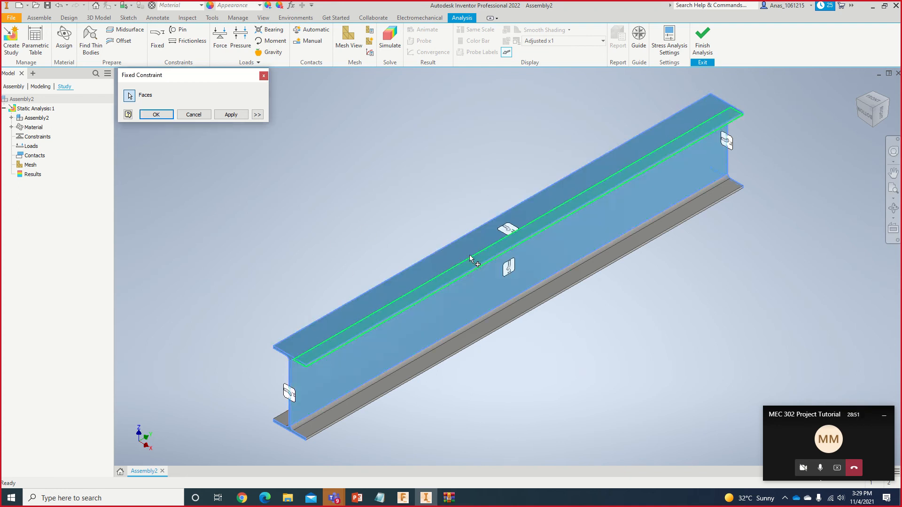
{"action": "right_click", "coordinate": [532, 266]}
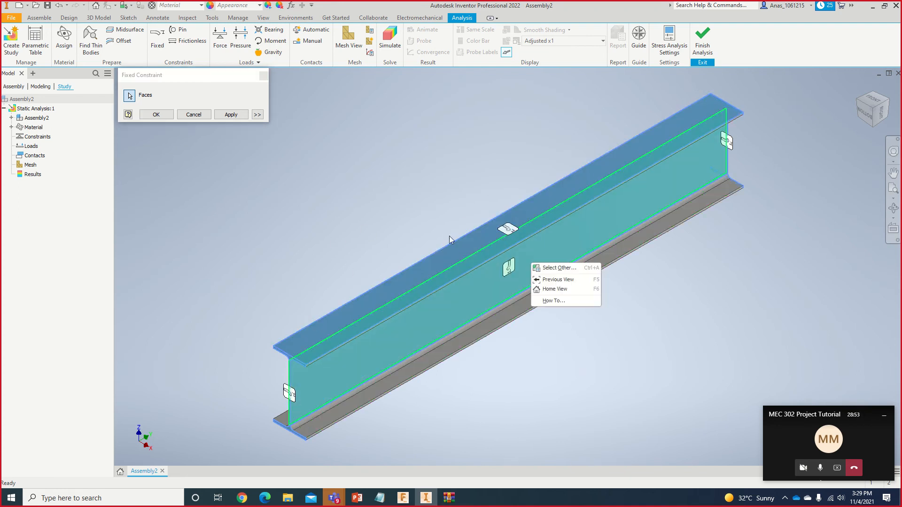
{"action": "left_click", "coordinate": [189, 114]}
{"action": "left_click", "coordinate": [193, 115]}
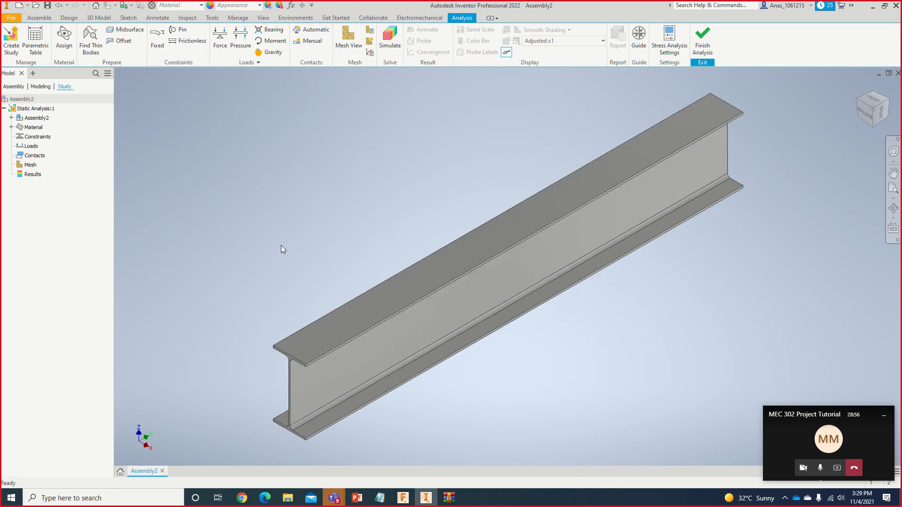
Step: Apply a fixed constraint to the I-beam's two end faces
{"action": "left_click", "coordinate": [162, 44]}
{"action": "scroll", "coordinate": [287, 353], "scroll_direction": "down", "scroll_amount": 5}
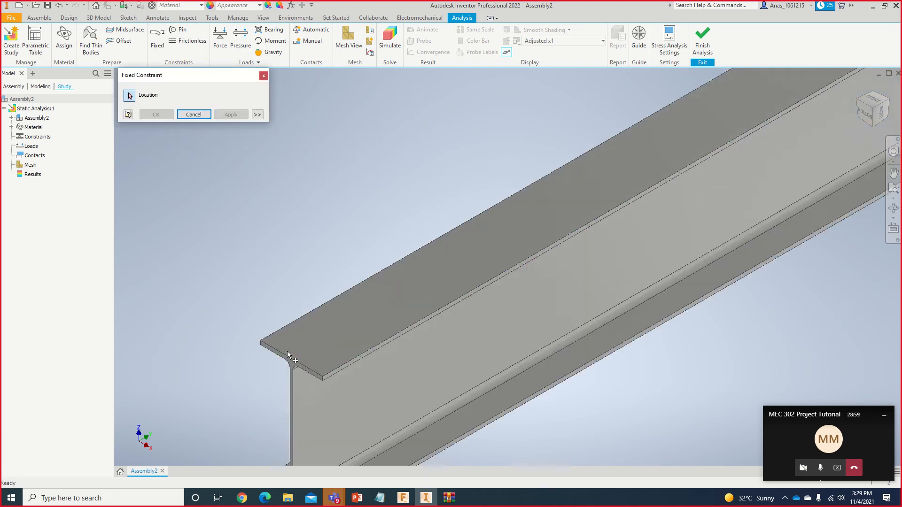
{"action": "left_click", "coordinate": [292, 367]}
{"action": "scroll", "coordinate": [381, 170], "scroll_direction": "down", "scroll_amount": 6}
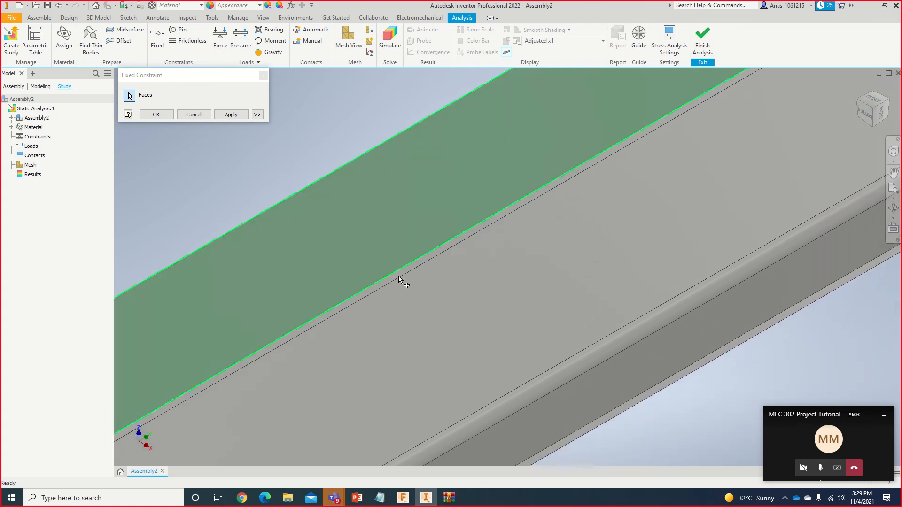
{"action": "scroll", "coordinate": [399, 276], "scroll_direction": "up", "scroll_amount": 2}
{"action": "middle_click_drag", "start_coordinate": [398, 276], "coordinate": [357, 338]}
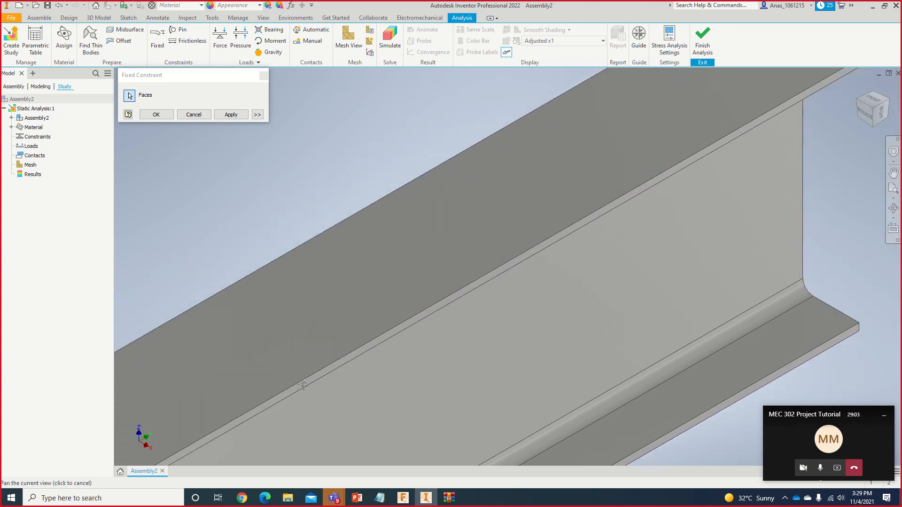
{"action": "scroll", "coordinate": [581, 249], "scroll_direction": "up", "scroll_amount": 5}
{"action": "middle_click_drag", "start_coordinate": [799, 199], "coordinate": [768, 171], "text": "shift"}
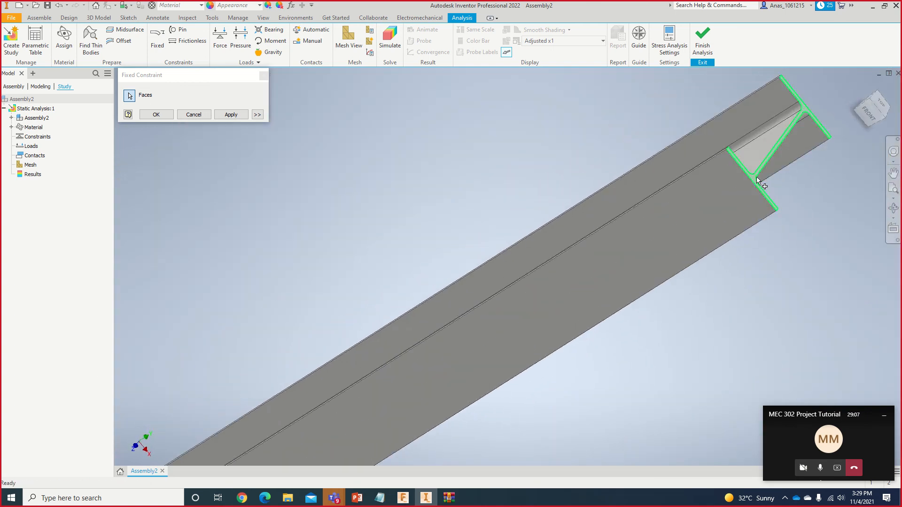
{"action": "left_click", "coordinate": [756, 180]}
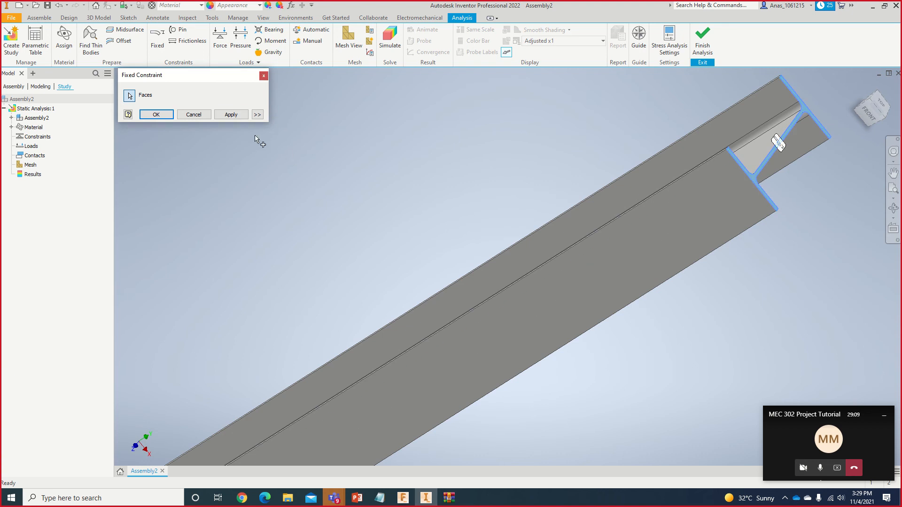
{"action": "left_click", "coordinate": [230, 115]}
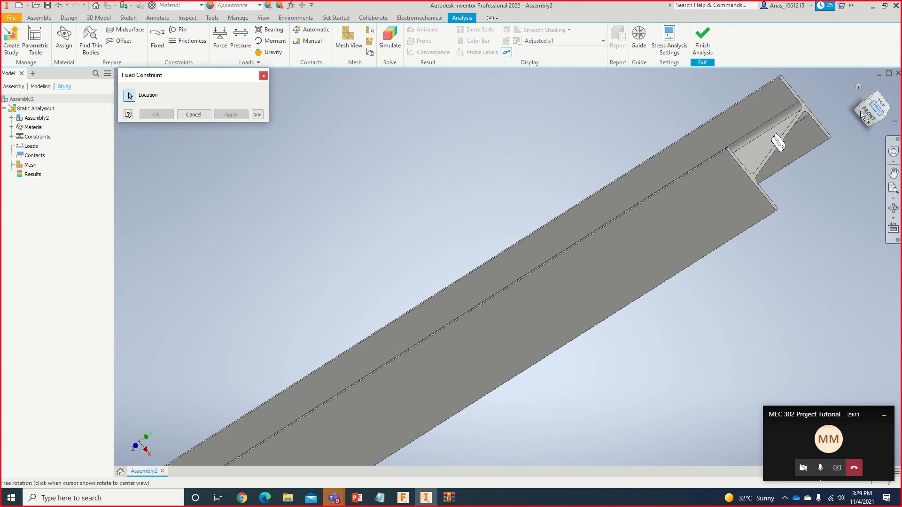
{"action": "left_click", "coordinate": [858, 88]}
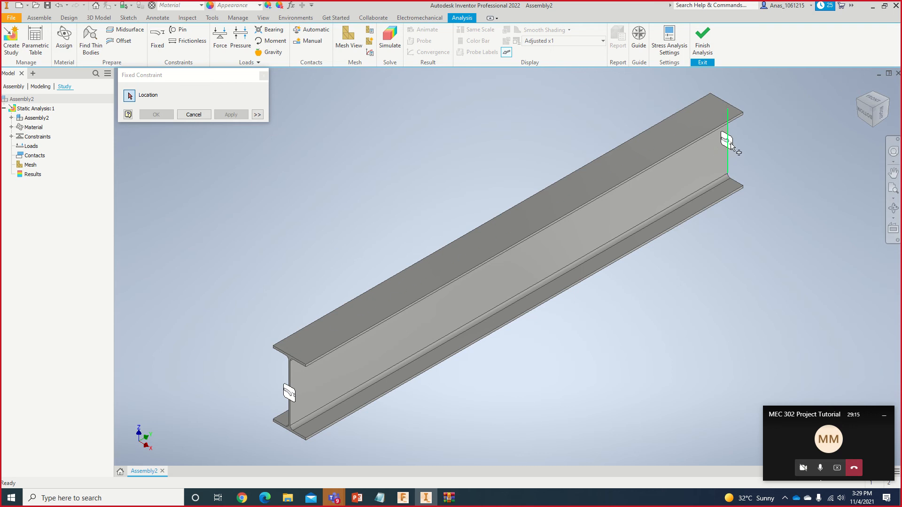
{"action": "left_click", "coordinate": [208, 115]}
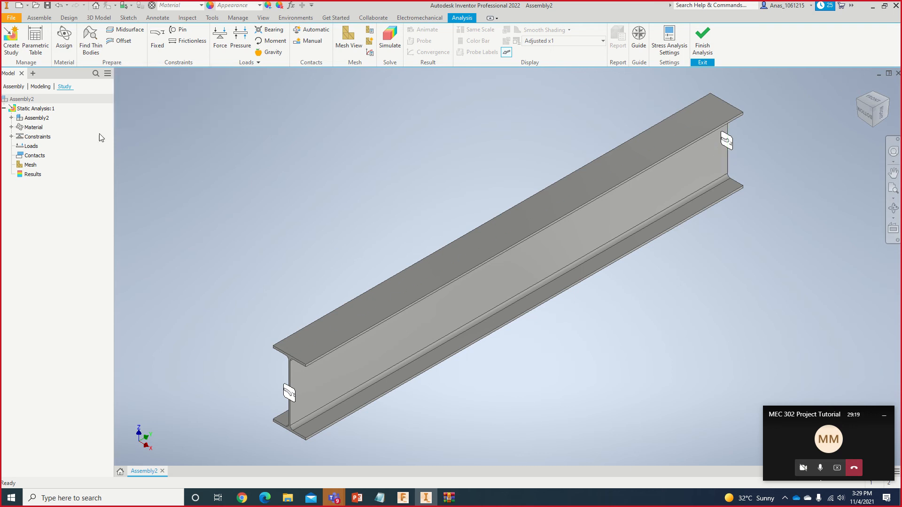
Step: Apply a second fixed constraint to the beam's top flange and web faces, and delete that constraint from the study
{"action": "left_click", "coordinate": [12, 136]}
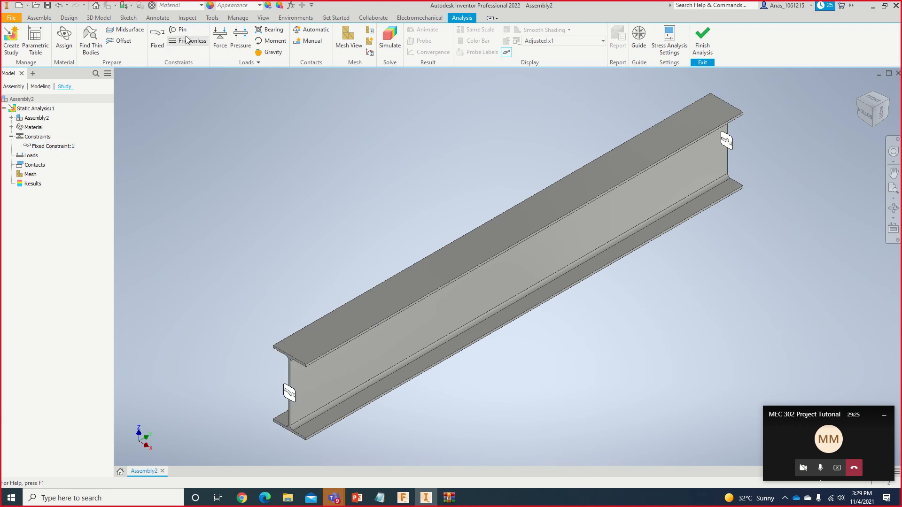
{"action": "left_click", "coordinate": [165, 37]}
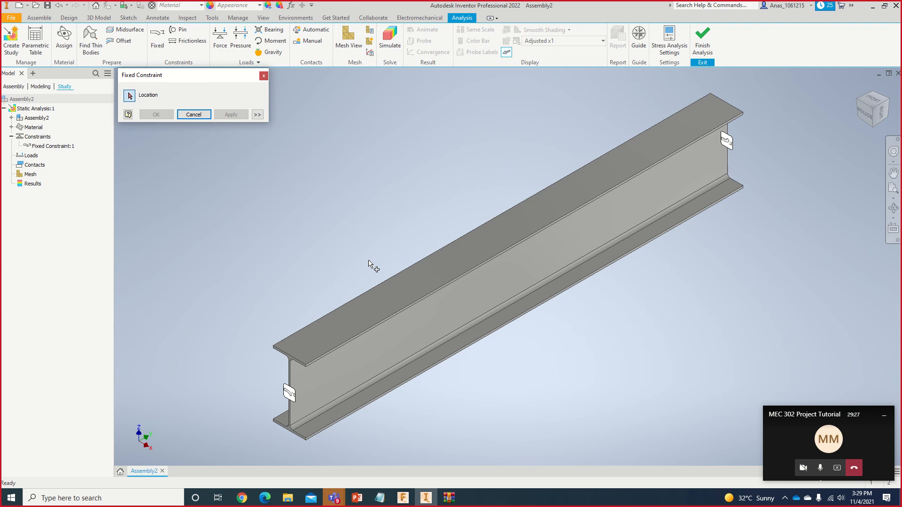
{"action": "left_click", "coordinate": [378, 305]}
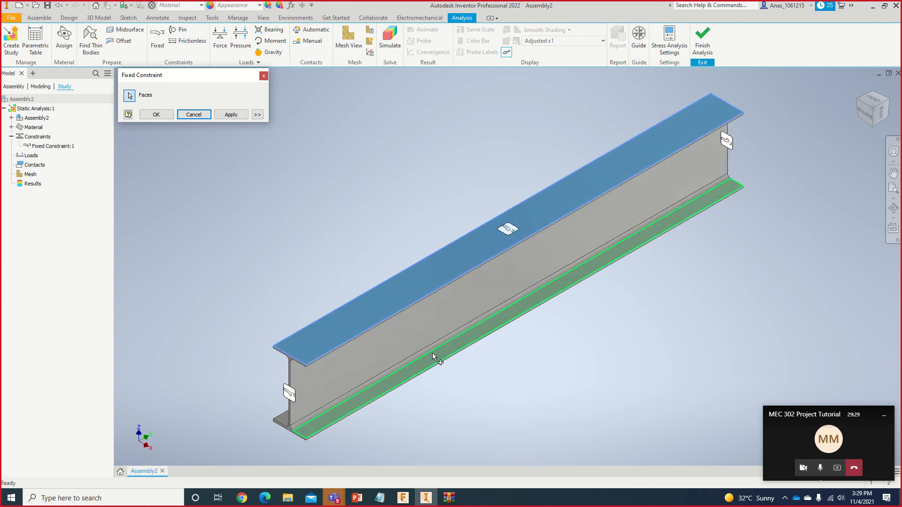
{"action": "left_click", "coordinate": [432, 325]}
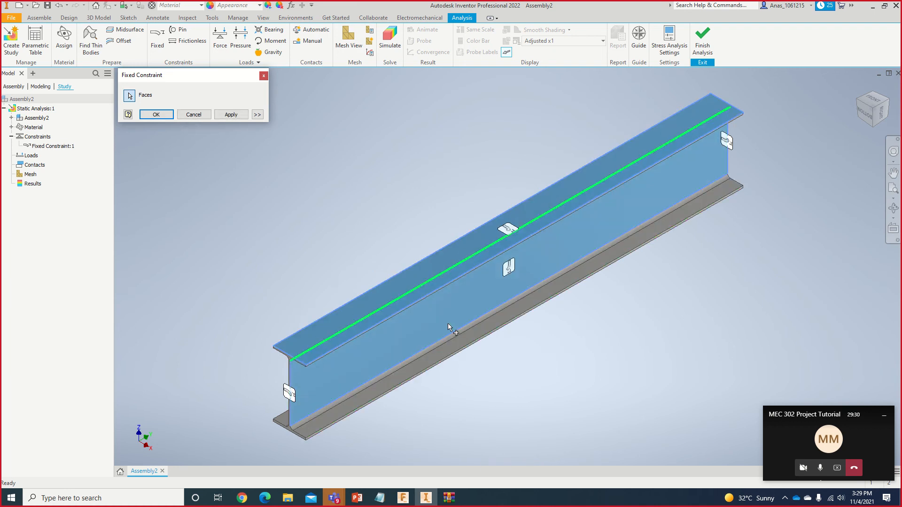
{"action": "left_click", "coordinate": [230, 115]}
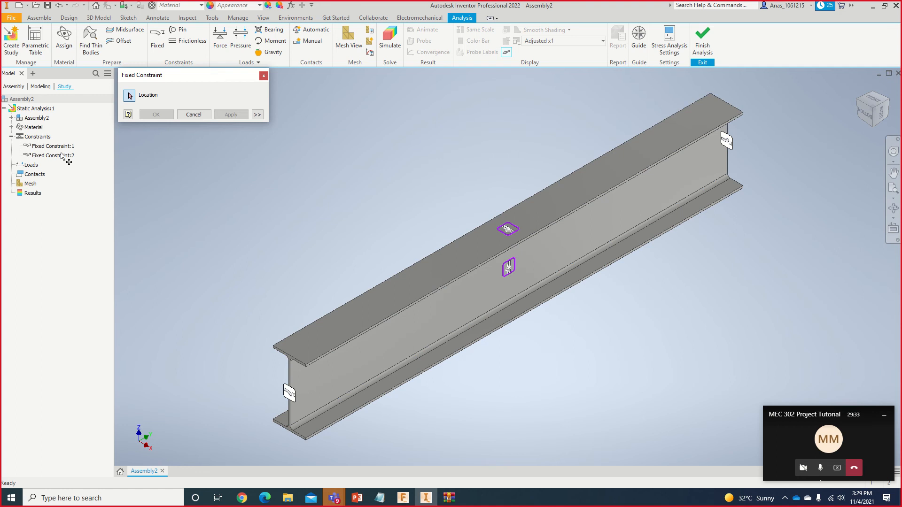
{"action": "left_click", "coordinate": [194, 115]}
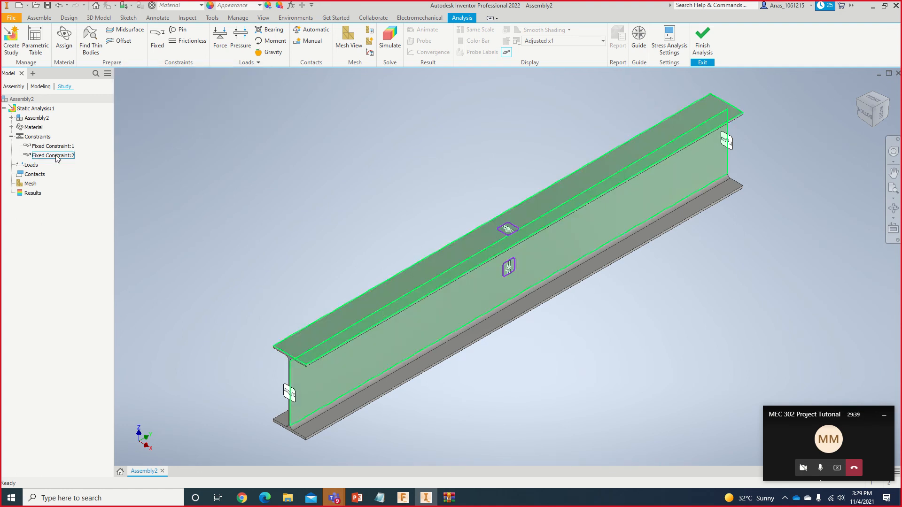
{"action": "right_click", "coordinate": [56, 159]}
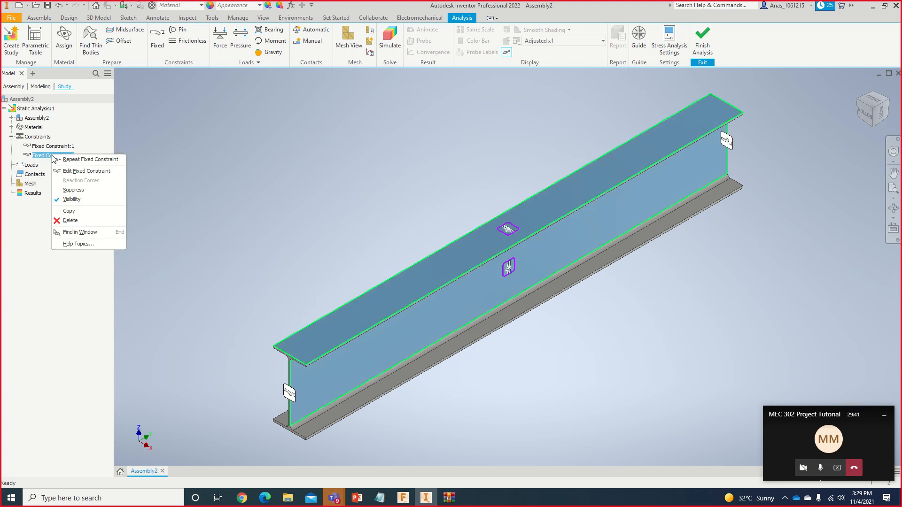
{"action": "left_click", "coordinate": [85, 221]}
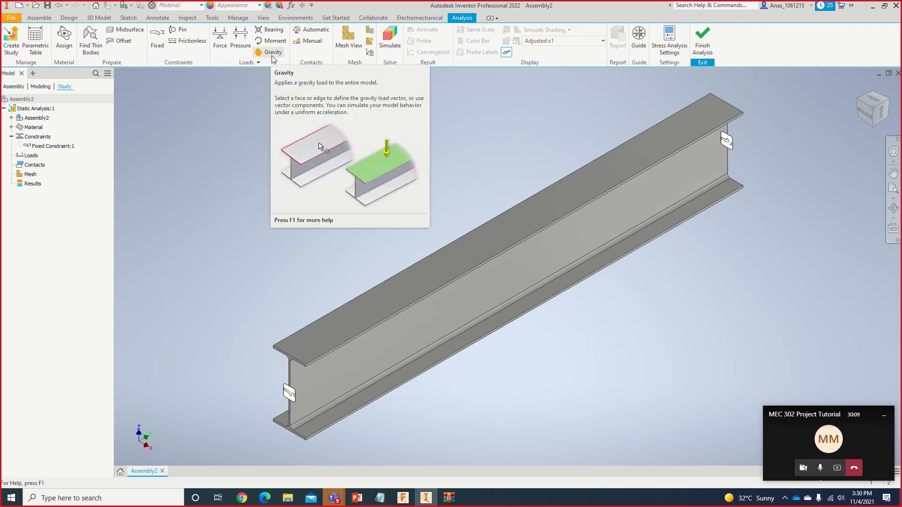
Step: Apply a 100 MPa pressure load to the top face of the beam's upper flange
{"action": "left_click", "coordinate": [240, 37]}
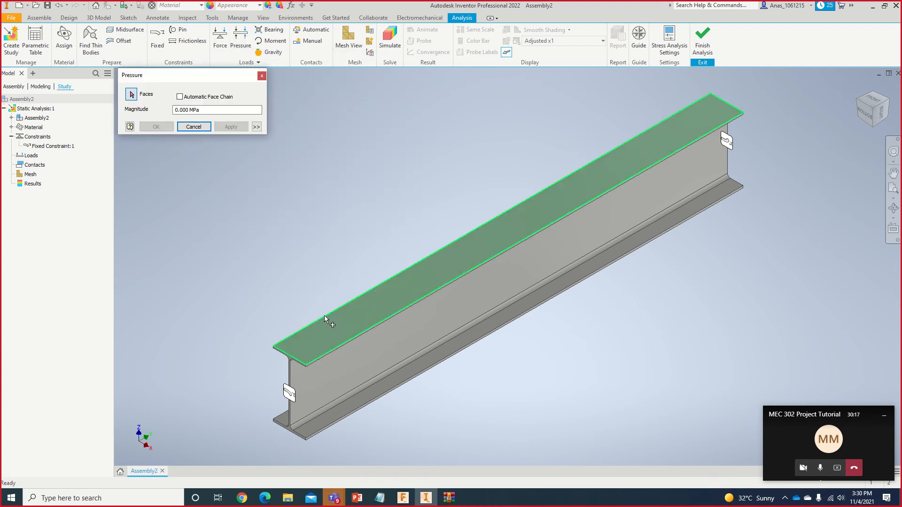
{"action": "left_click", "coordinate": [669, 143]}
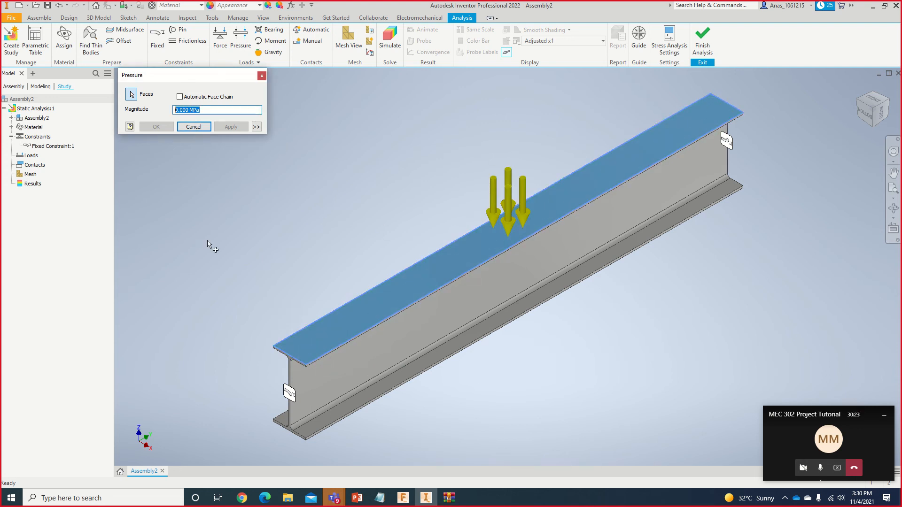
{"action": "left_click", "coordinate": [188, 111]}
{"action": "type", "text": "100"}
{"action": "left_click", "coordinate": [233, 127]}
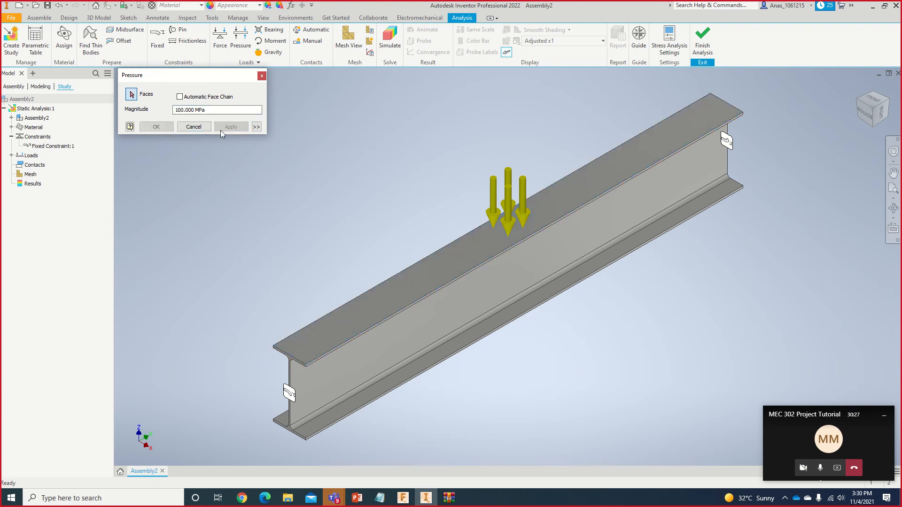
{"action": "left_click", "coordinate": [188, 128]}
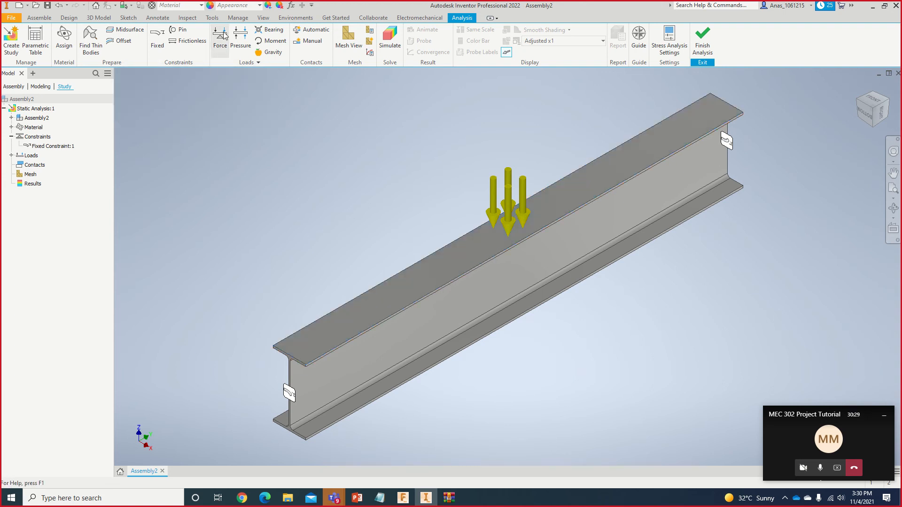
Step: Set up a 10 N force load on the beam's web face and try reversing its direction
{"action": "left_click", "coordinate": [220, 39]}
{"action": "left_click", "coordinate": [189, 112]}
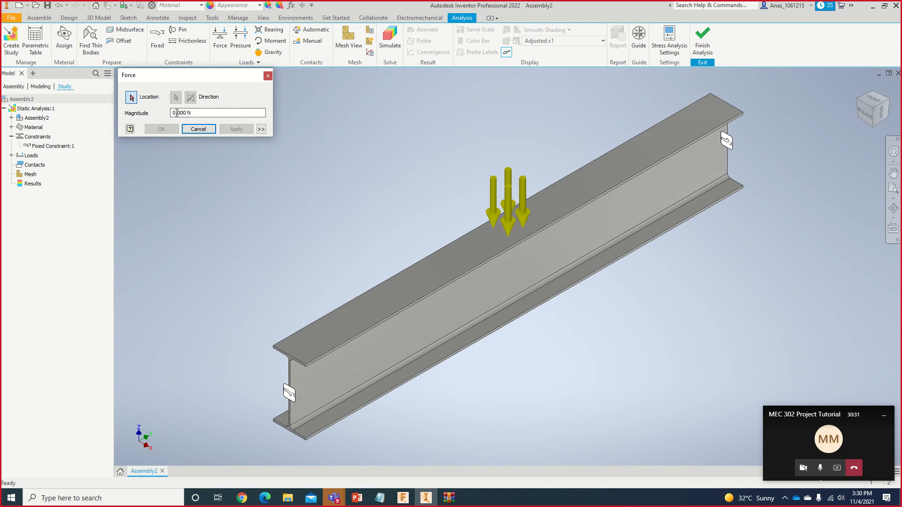
{"action": "type", "text": "10"}
{"action": "left_click", "coordinate": [527, 275]}
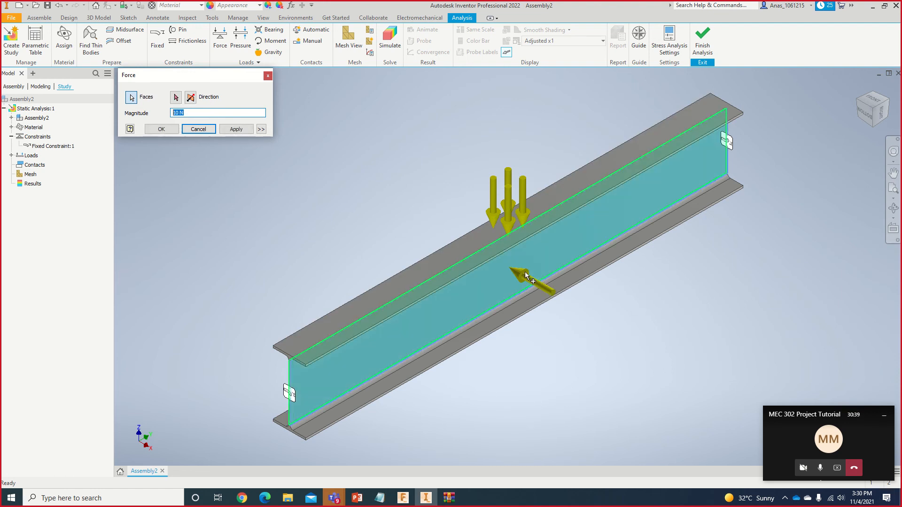
{"action": "left_click", "coordinate": [191, 98]}
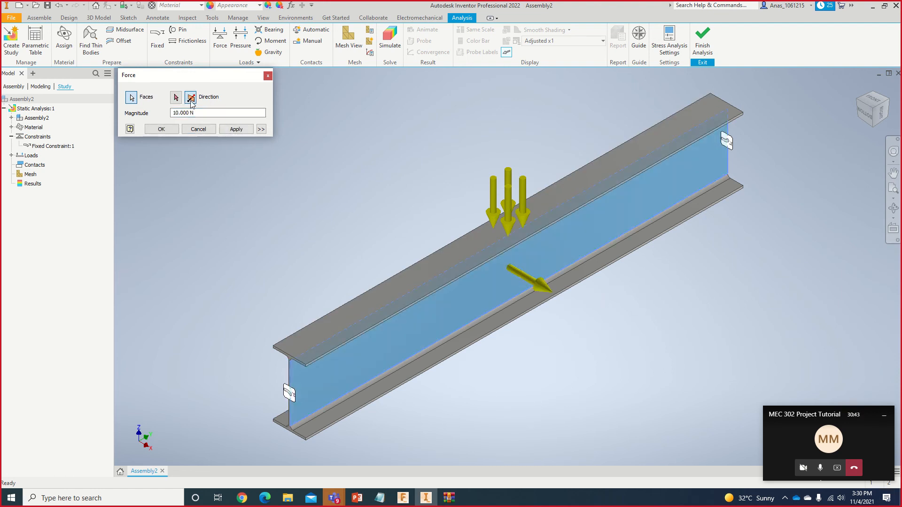
{"action": "left_click", "coordinate": [191, 98]}
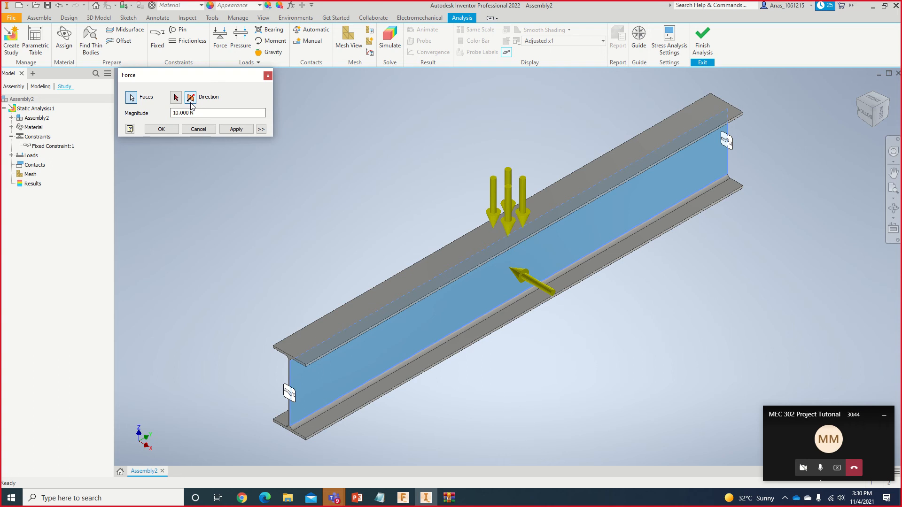
Step: Define the web force by vector components and set its Fy component to -10 N
{"action": "left_click", "coordinate": [261, 129]}
{"action": "left_click", "coordinate": [156, 152]}
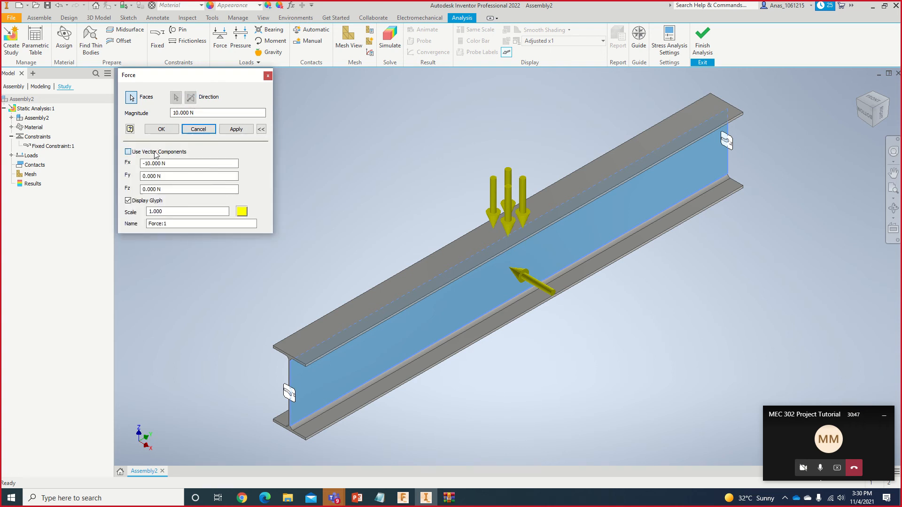
{"action": "left_click", "coordinate": [143, 176]}
{"action": "double_click", "coordinate": [145, 177]}
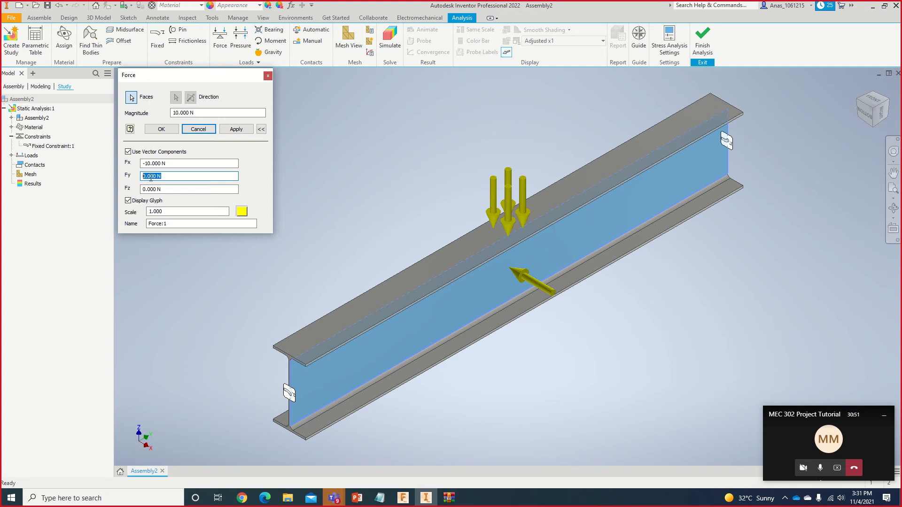
{"action": "type", "text": "-10"}
{"action": "key", "text": "Tab"}
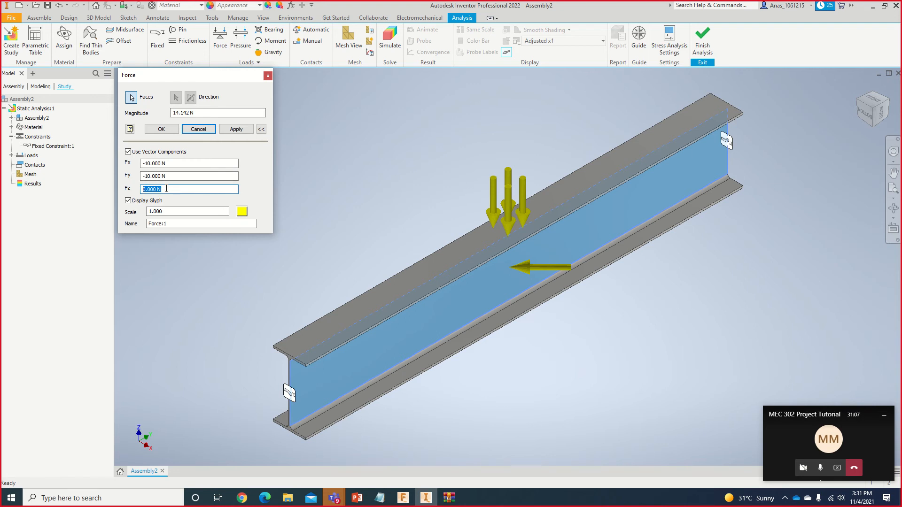
Step: Set the web force's glyph colour to red, apply the force load and close its definition
{"action": "left_click", "coordinate": [241, 212]}
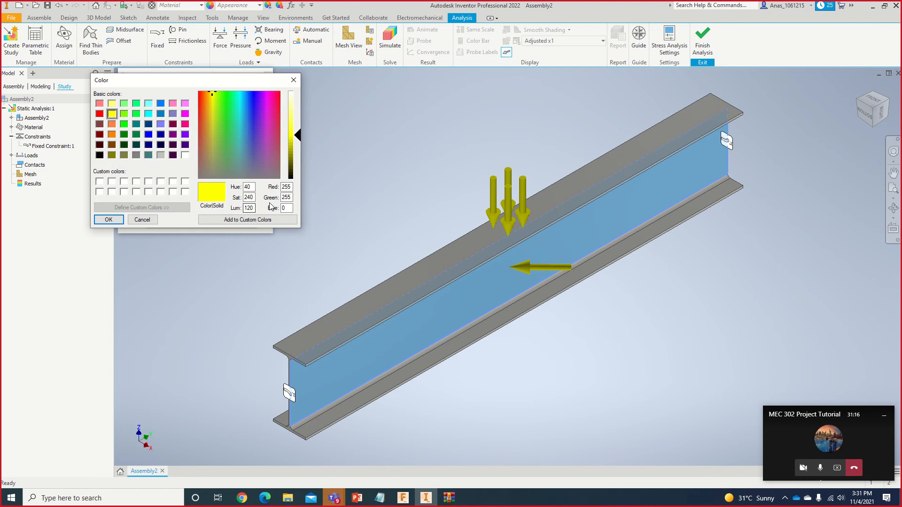
{"action": "left_click", "coordinate": [100, 114]}
{"action": "left_click", "coordinate": [108, 219]}
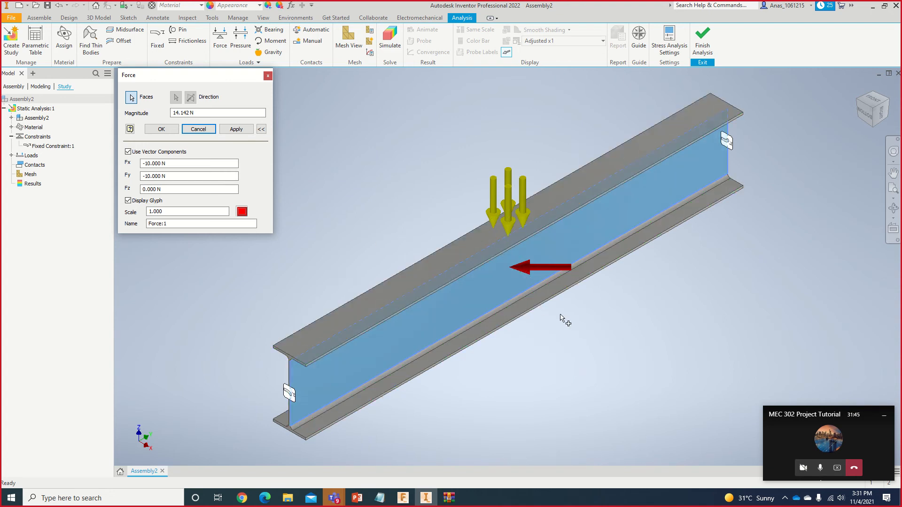
{"action": "scroll", "coordinate": [561, 318], "scroll_direction": "down", "scroll_amount": 3}
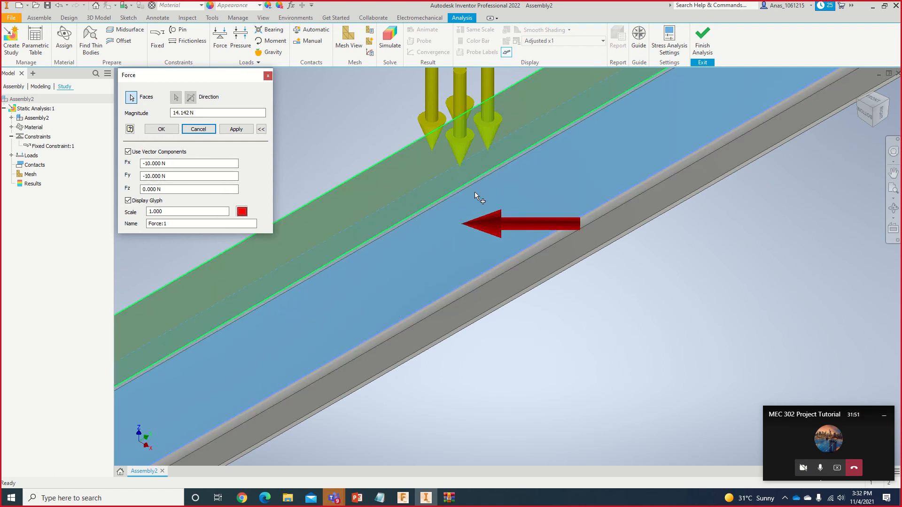
{"action": "scroll", "coordinate": [489, 259], "scroll_direction": "down", "scroll_amount": 10}
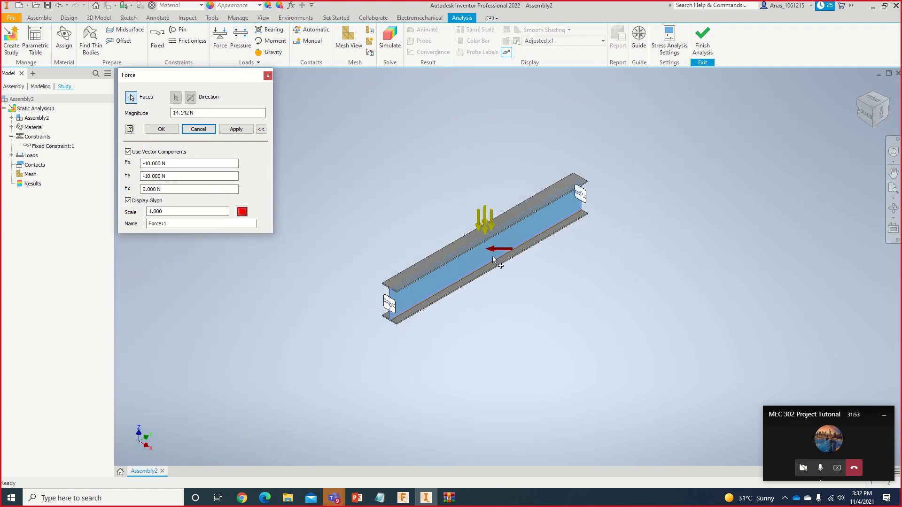
{"action": "scroll", "coordinate": [498, 270], "scroll_direction": "up", "scroll_amount": 5}
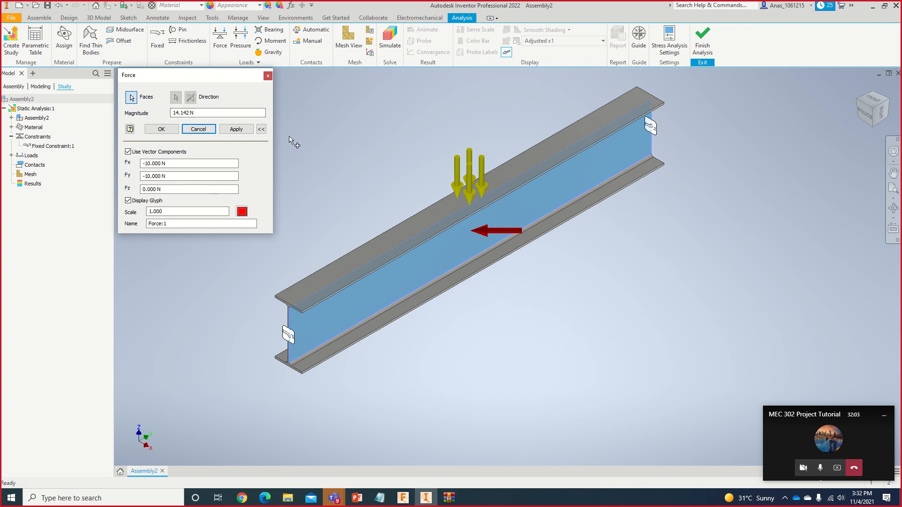
{"action": "left_click", "coordinate": [237, 130]}
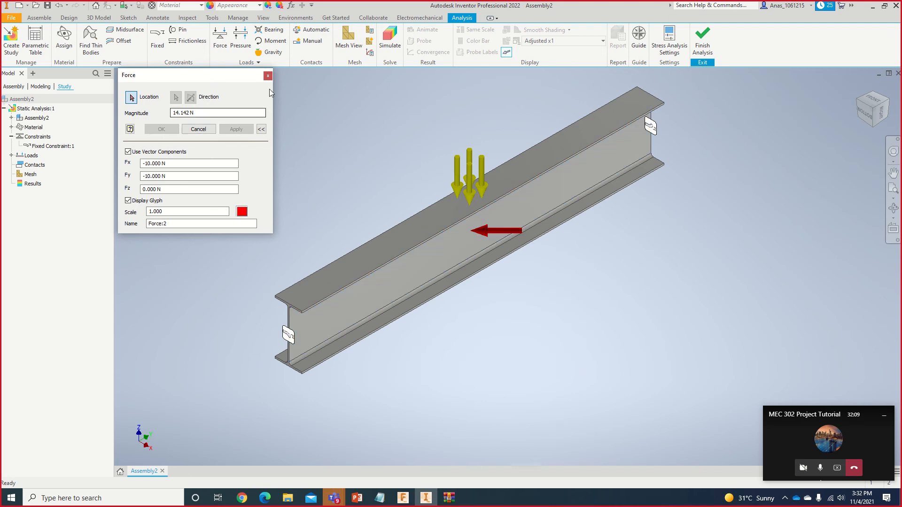
{"action": "left_click", "coordinate": [268, 76]}
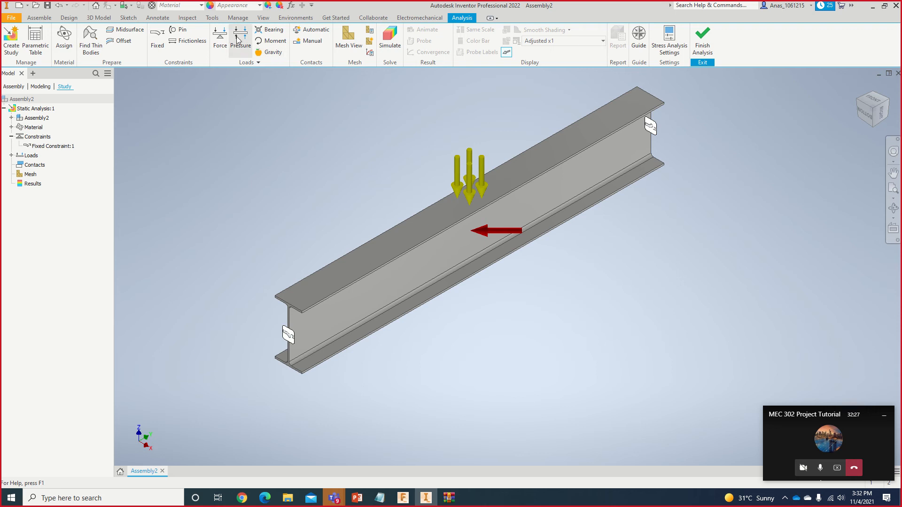
Step: Collapse the study's constraints branch and run automatic contact detection on the assembly
{"action": "left_click", "coordinate": [266, 63]}
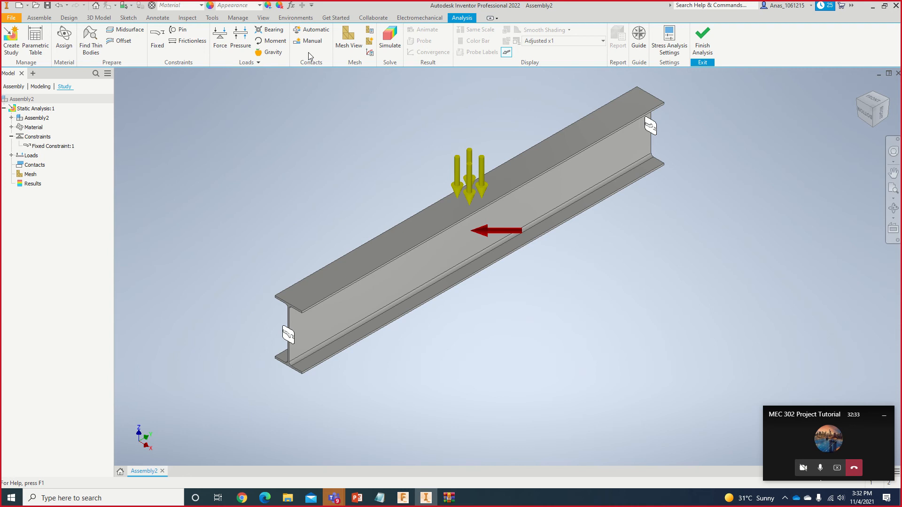
{"action": "left_click", "coordinate": [11, 137]}
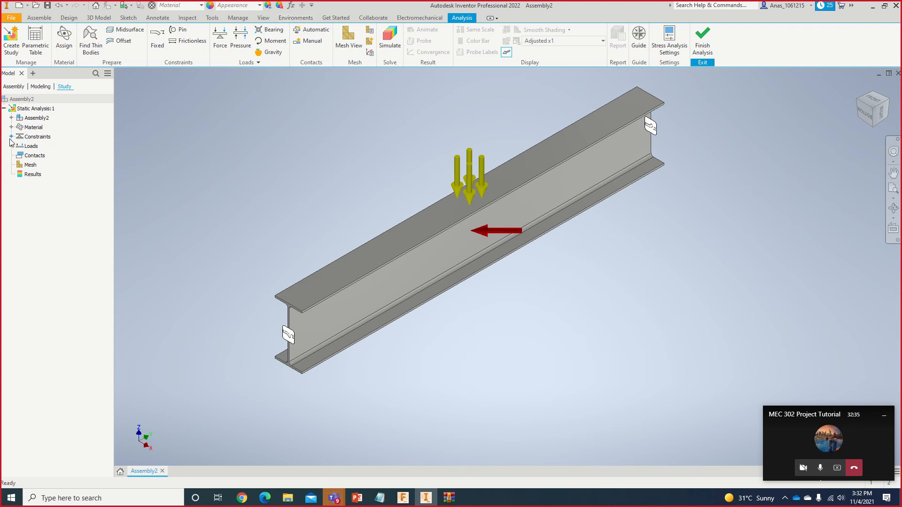
{"action": "left_click", "coordinate": [34, 158]}
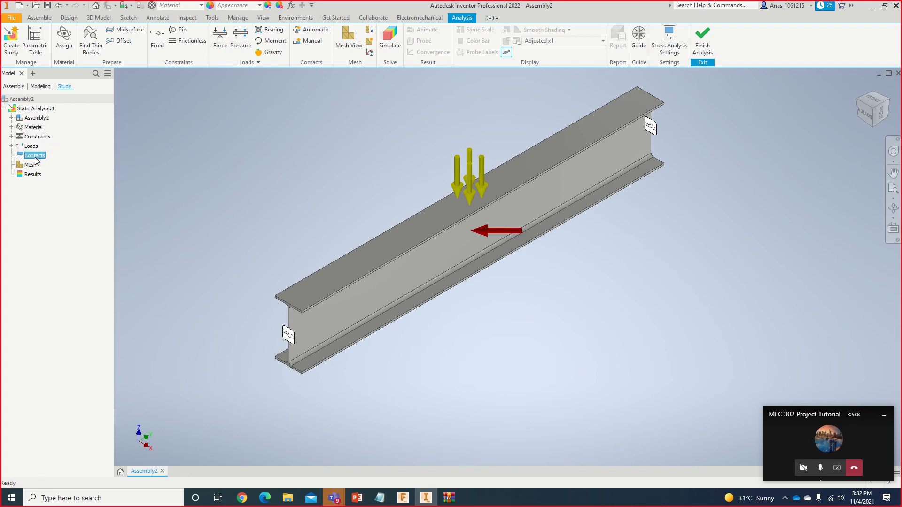
{"action": "left_click", "coordinate": [306, 32]}
{"action": "middle_click_drag", "start_coordinate": [426, 169], "coordinate": [420, 182]}
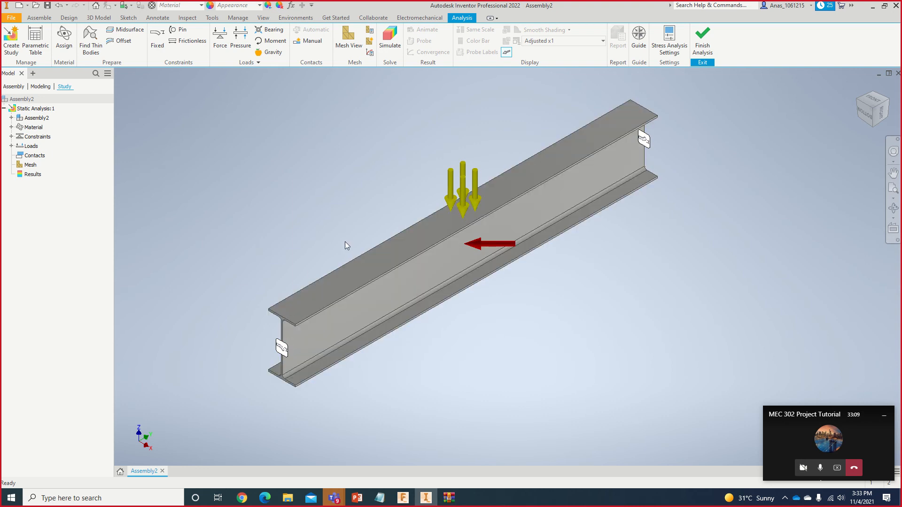
Step: Review the contact types available for a manual contact, then cancel without creating one
{"action": "left_click", "coordinate": [310, 41]}
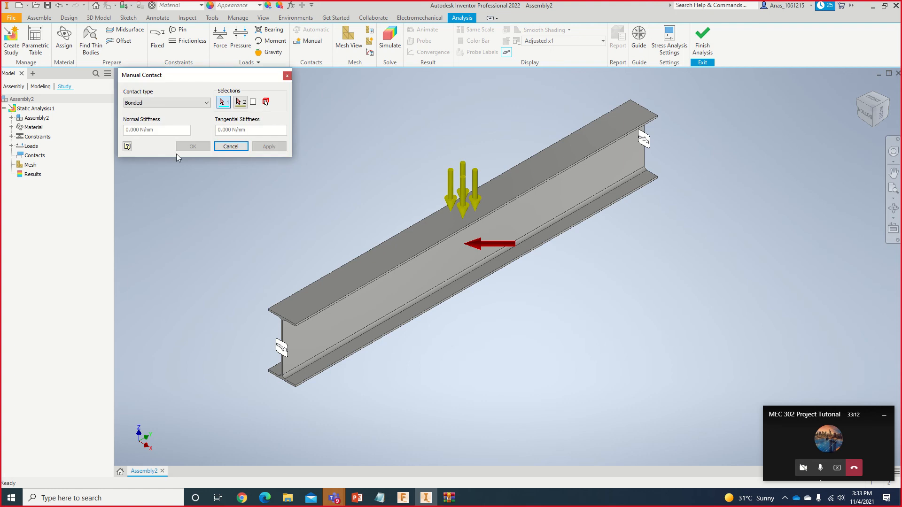
{"action": "left_click", "coordinate": [181, 104]}
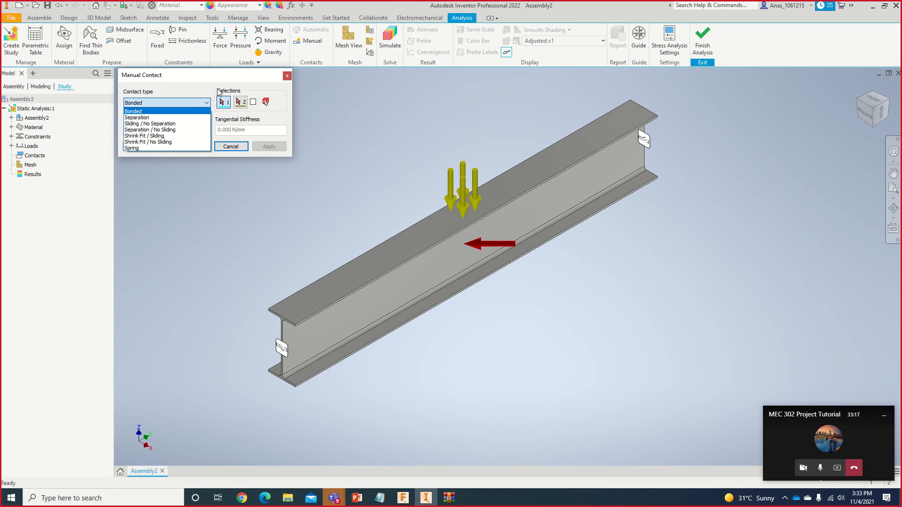
{"action": "left_click", "coordinate": [197, 111]}
{"action": "left_click", "coordinate": [230, 146]}
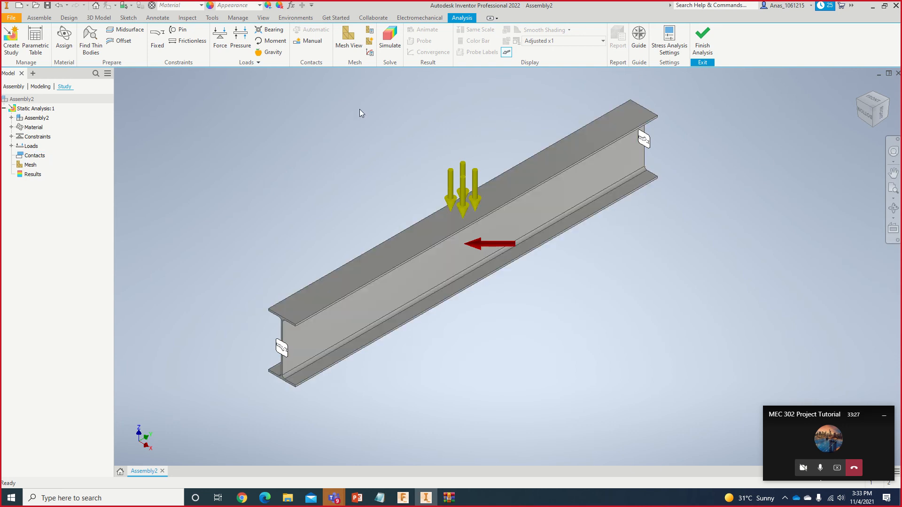
Step: Generate and display the finite element mesh on the I-beam
{"action": "left_click", "coordinate": [358, 46]}
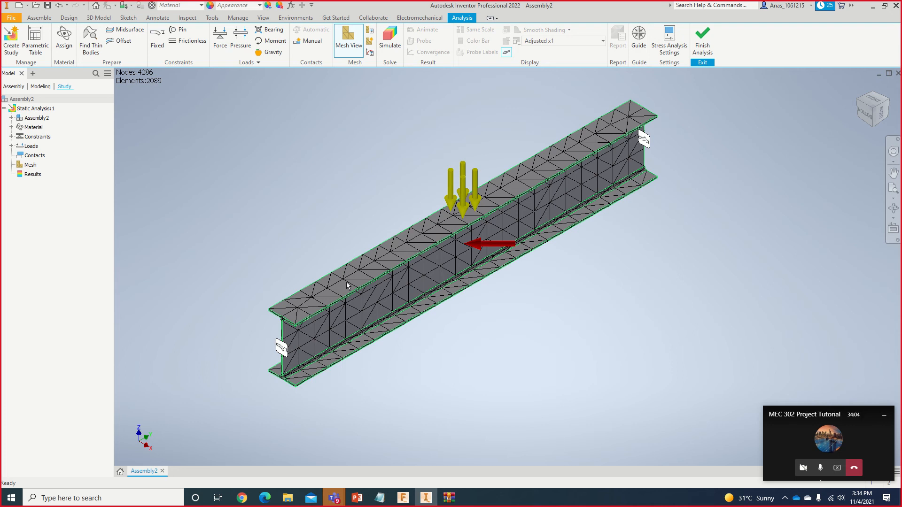
Step: Set the average element size to 0.01 in the mesh settings
{"action": "left_click", "coordinate": [371, 31]}
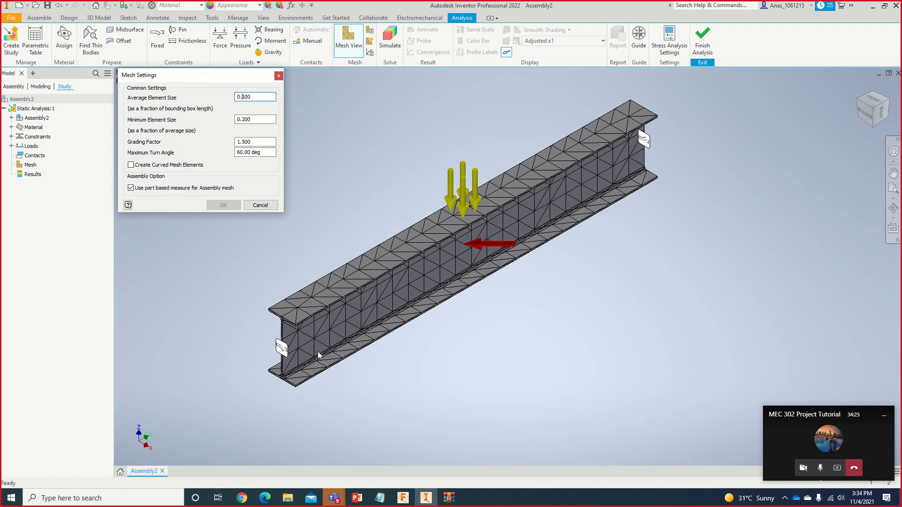
{"action": "scroll", "coordinate": [451, 274], "scroll_direction": "up", "scroll_amount": 5}
{"action": "scroll", "coordinate": [511, 300], "scroll_direction": "up", "scroll_amount": 2}
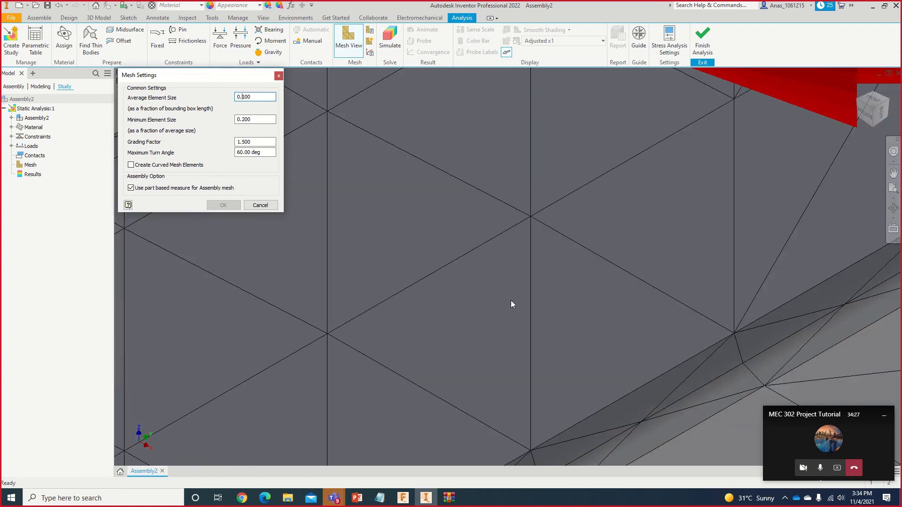
{"action": "scroll", "coordinate": [628, 341], "scroll_direction": "down", "scroll_amount": 2}
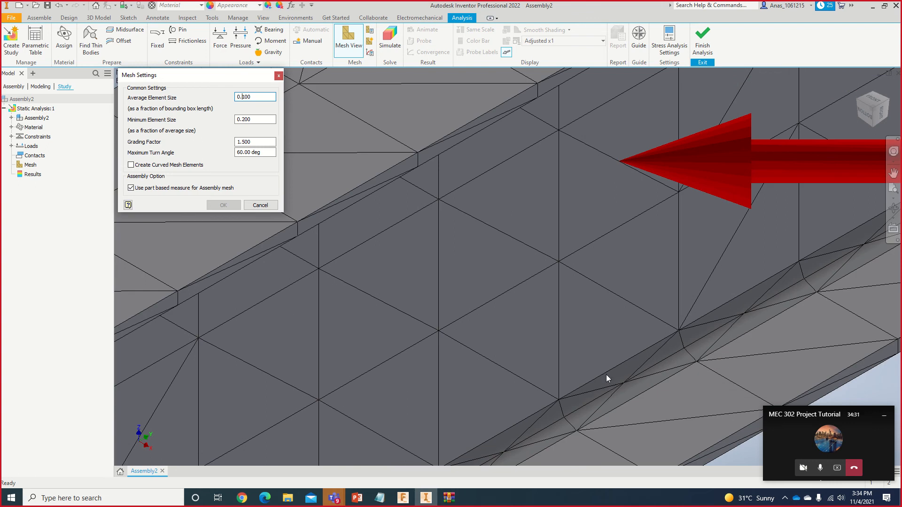
{"action": "scroll", "coordinate": [633, 358], "scroll_direction": "down", "scroll_amount": 4}
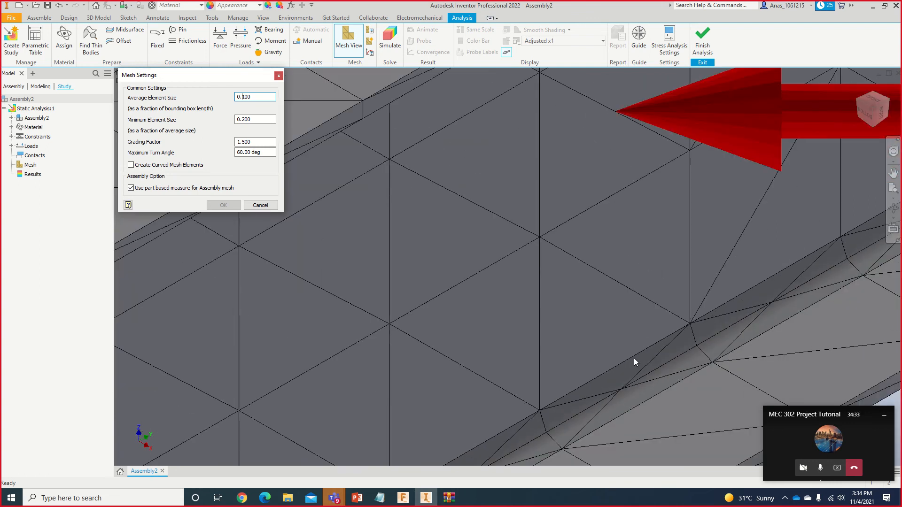
{"action": "scroll", "coordinate": [593, 332], "scroll_direction": "down", "scroll_amount": 2}
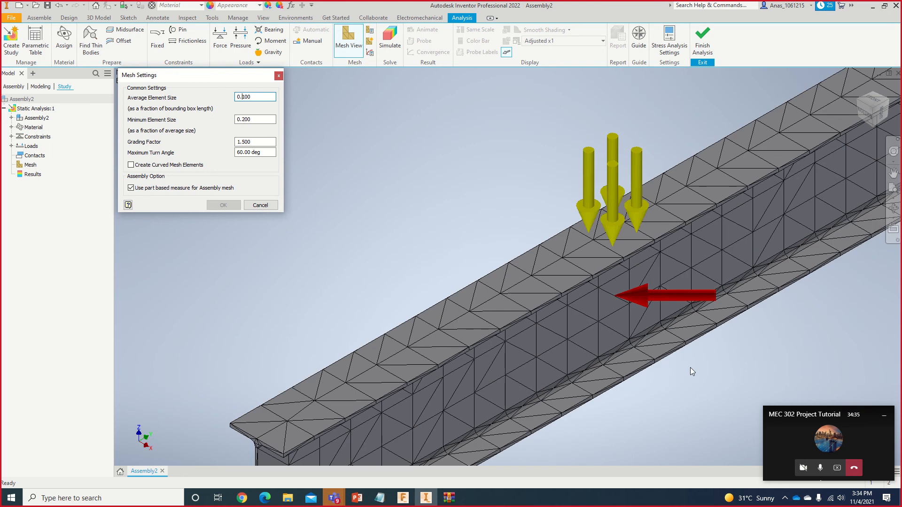
{"action": "scroll", "coordinate": [691, 371], "scroll_direction": "down", "scroll_amount": 2}
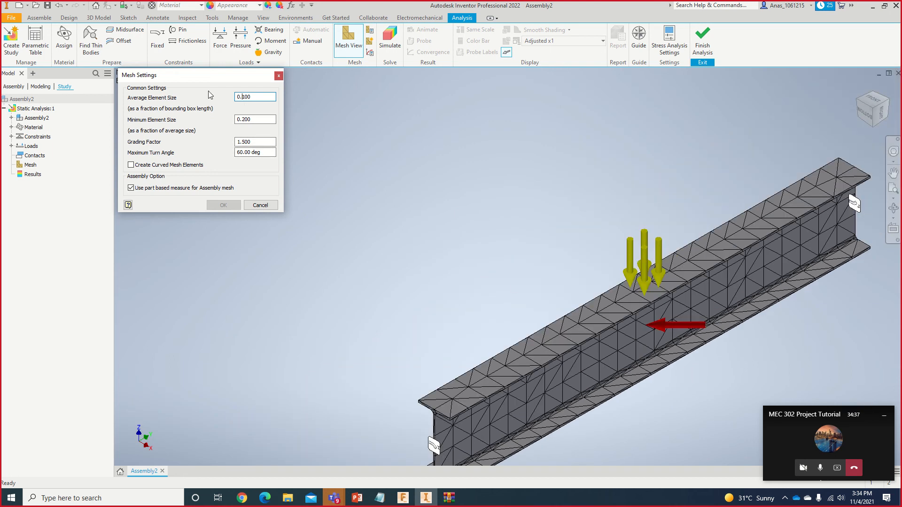
{"action": "type", "text": "0"}
{"action": "left_click", "coordinate": [226, 205]}
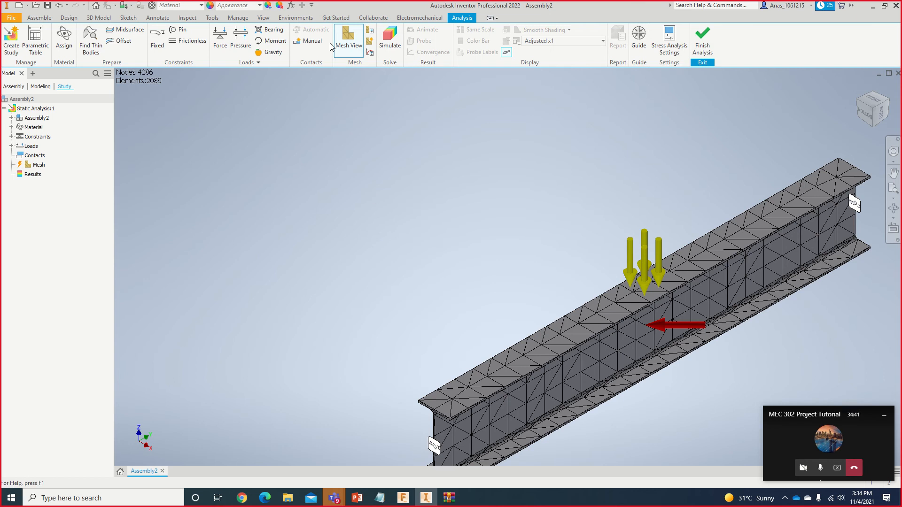
Step: Keep the mesh displayed and update it to the finer element size
{"action": "left_click", "coordinate": [358, 41]}
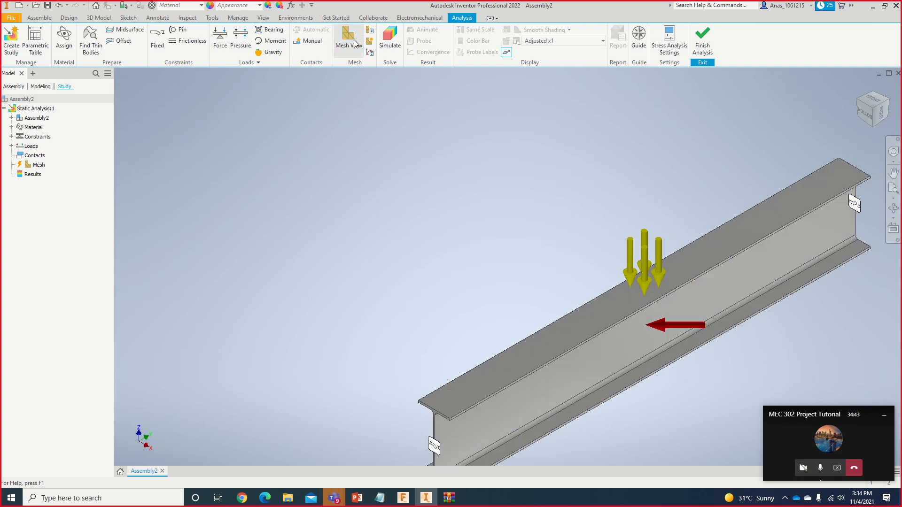
{"action": "left_click", "coordinate": [354, 45]}
{"action": "right_click", "coordinate": [38, 166]}
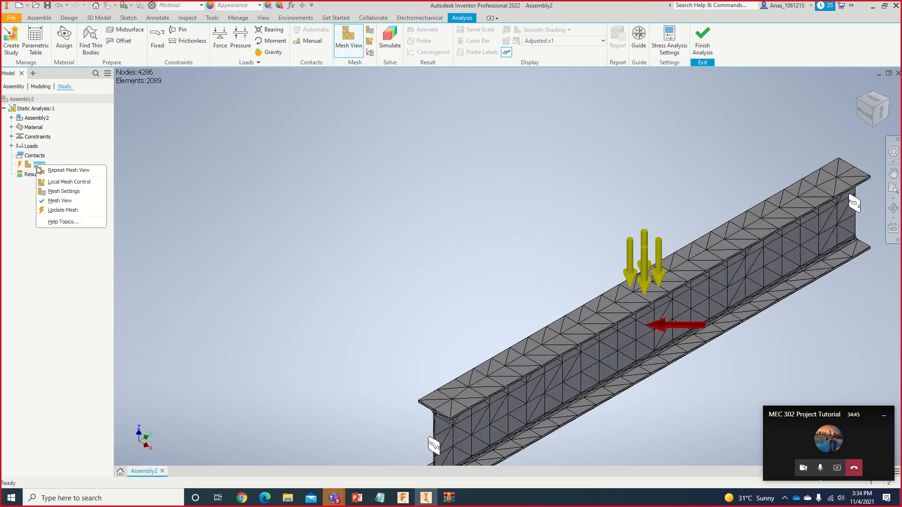
{"action": "left_click", "coordinate": [63, 210]}
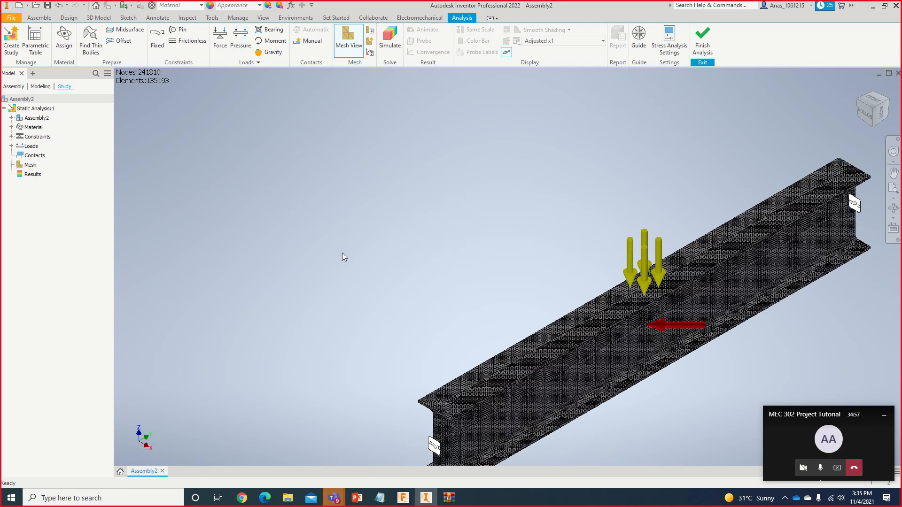
Step: Examine the density of the refined mesh on the beam's web and flanges
{"action": "scroll", "coordinate": [688, 374], "scroll_direction": "up", "scroll_amount": 5}
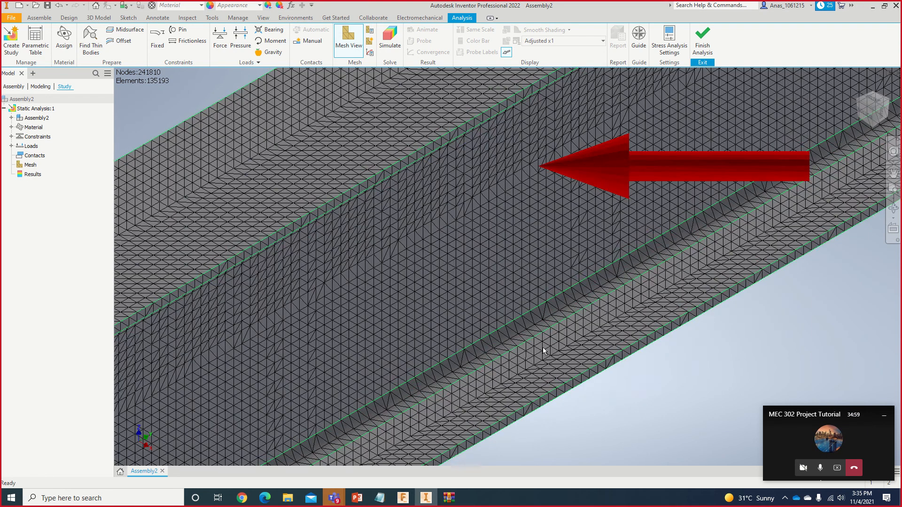
{"action": "scroll", "coordinate": [526, 334], "scroll_direction": "up", "scroll_amount": 4}
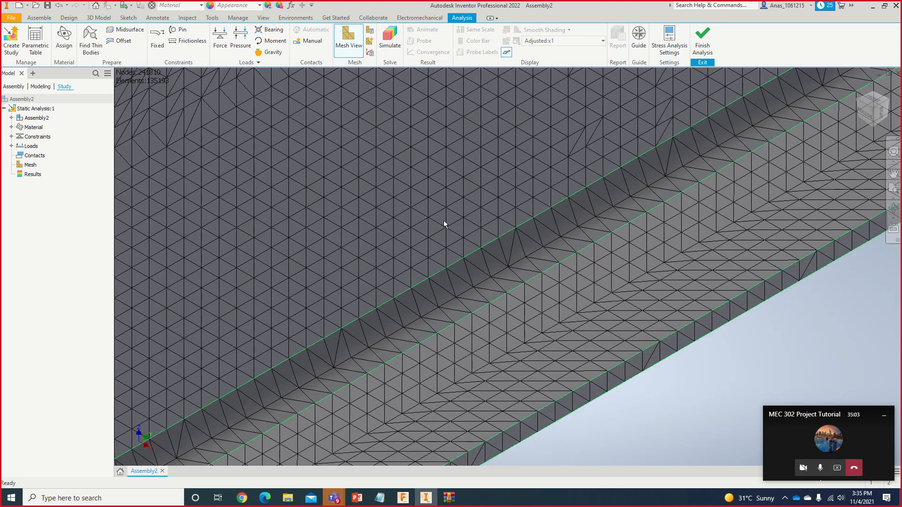
{"action": "scroll", "coordinate": [450, 222], "scroll_direction": "up", "scroll_amount": 5}
{"action": "scroll", "coordinate": [482, 224], "scroll_direction": "down", "scroll_amount": 10}
{"action": "scroll", "coordinate": [485, 225], "scroll_direction": "down", "scroll_amount": 6}
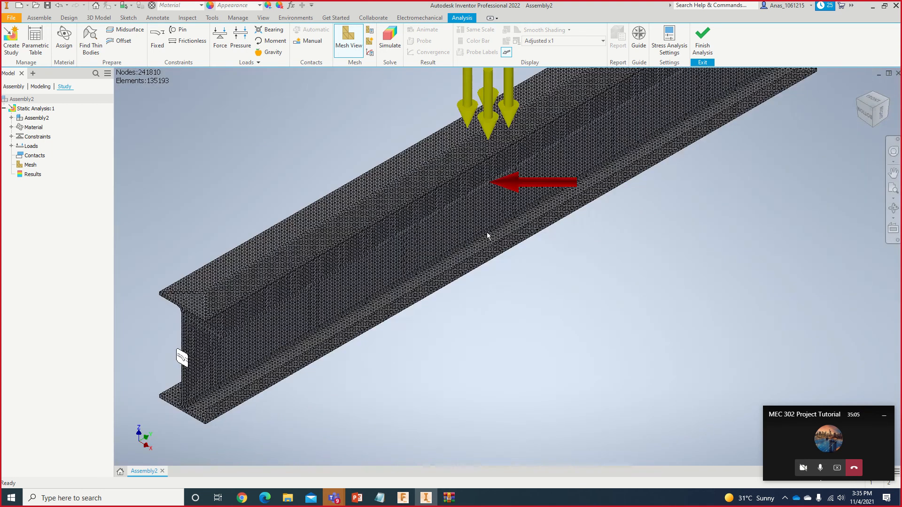
{"action": "middle_click_drag", "start_coordinate": [663, 238], "coordinate": [650, 261]}
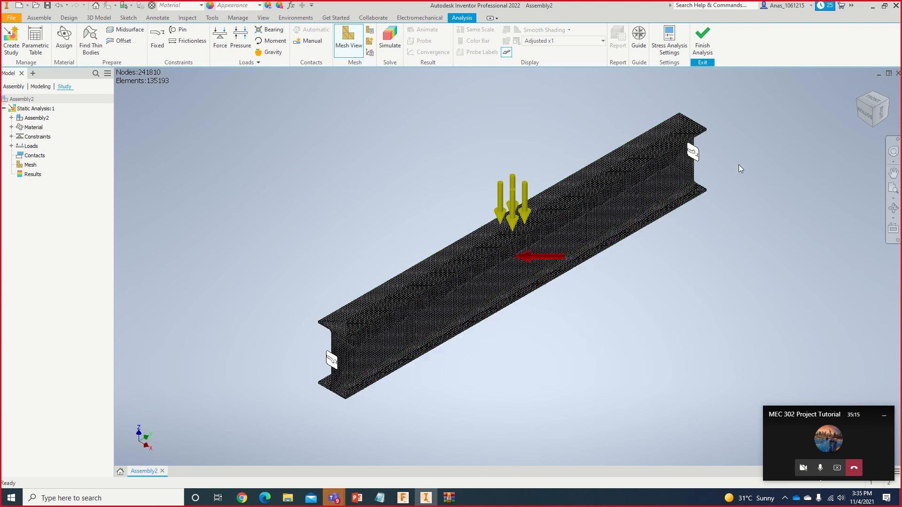
{"action": "left_click_drag", "start_coordinate": [721, 111], "coordinate": [282, 434]}
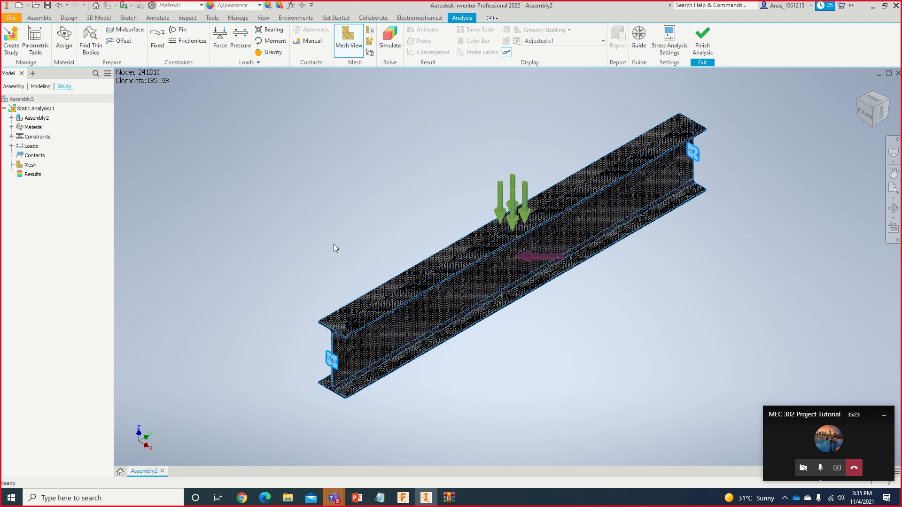
{"action": "left_click", "coordinate": [336, 227]}
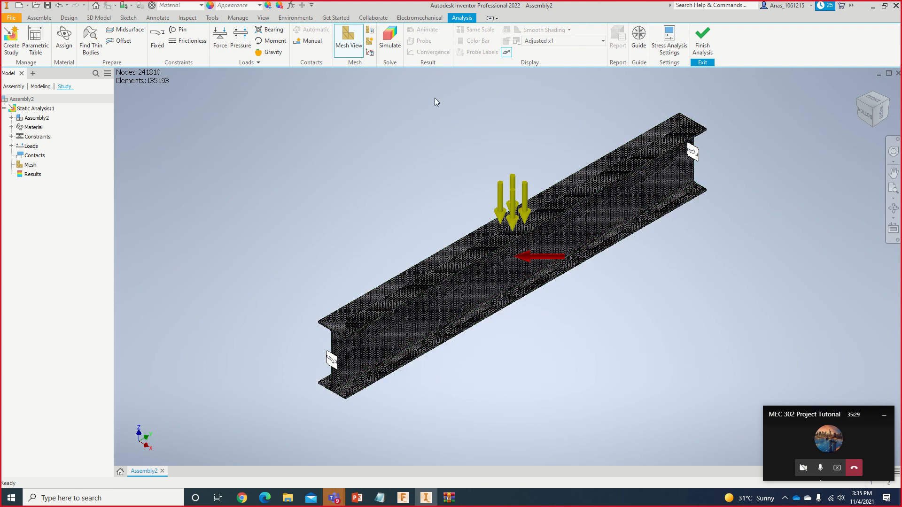
Step: Set the mesh's average element size to 0.10 and update the mesh
{"action": "left_click", "coordinate": [370, 30]}
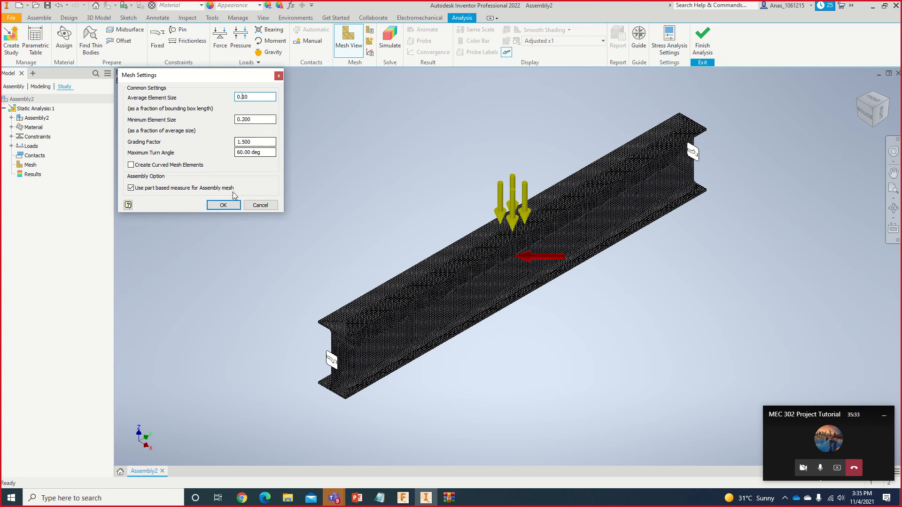
{"action": "left_click", "coordinate": [228, 206]}
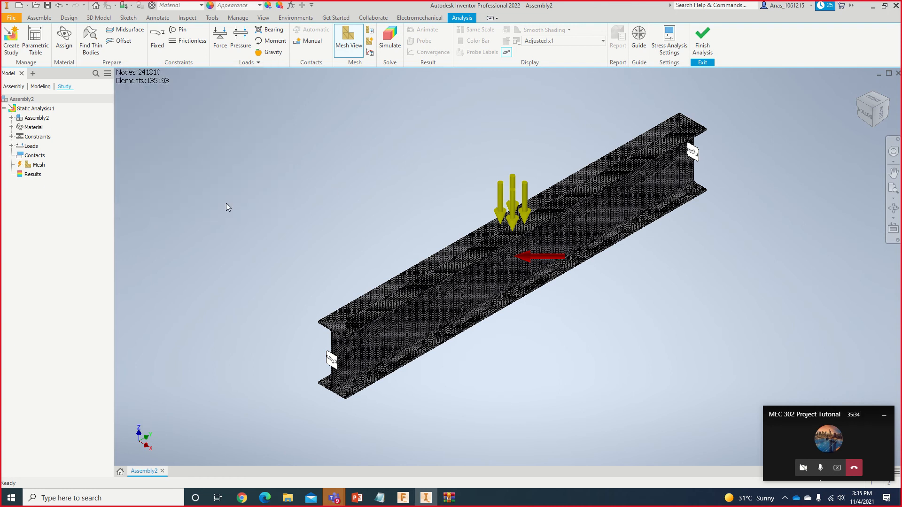
{"action": "right_click", "coordinate": [36, 164]}
{"action": "left_click", "coordinate": [60, 208]}
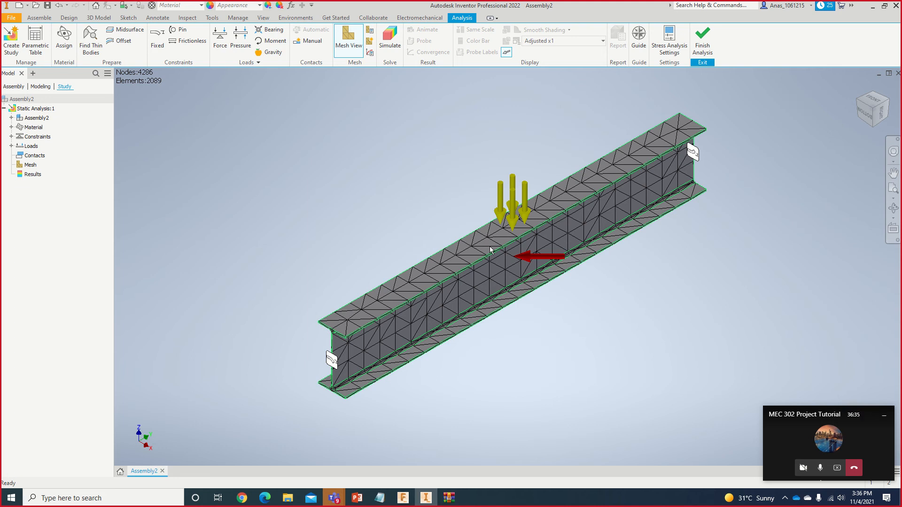
Step: Set the maximum number of h refinements to 0 in the convergence settings
{"action": "left_click", "coordinate": [369, 52]}
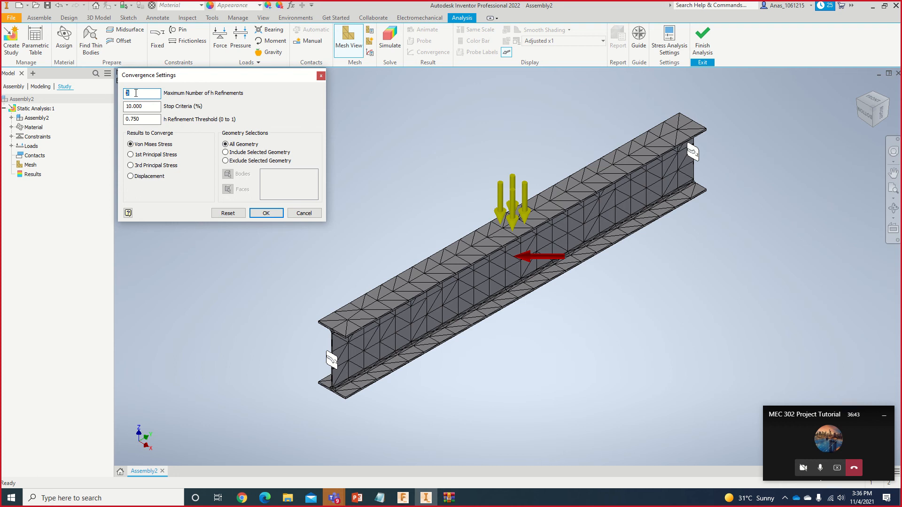
{"action": "type", "text": "5"}
{"action": "key", "text": "BackSpace"}
{"action": "type", "text": "0"}
{"action": "left_click", "coordinate": [266, 212]}
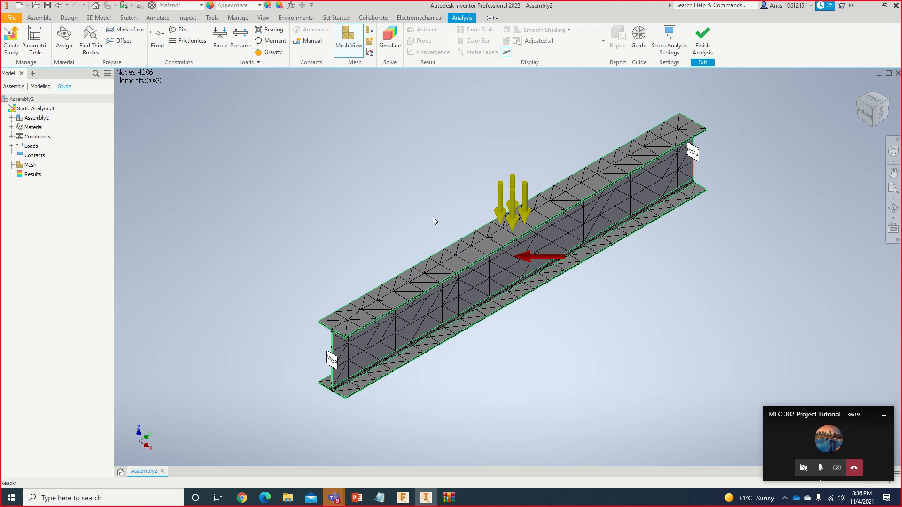
Step: Run the static analysis simulation and display the beam's displacement result
{"action": "left_click", "coordinate": [396, 42]}
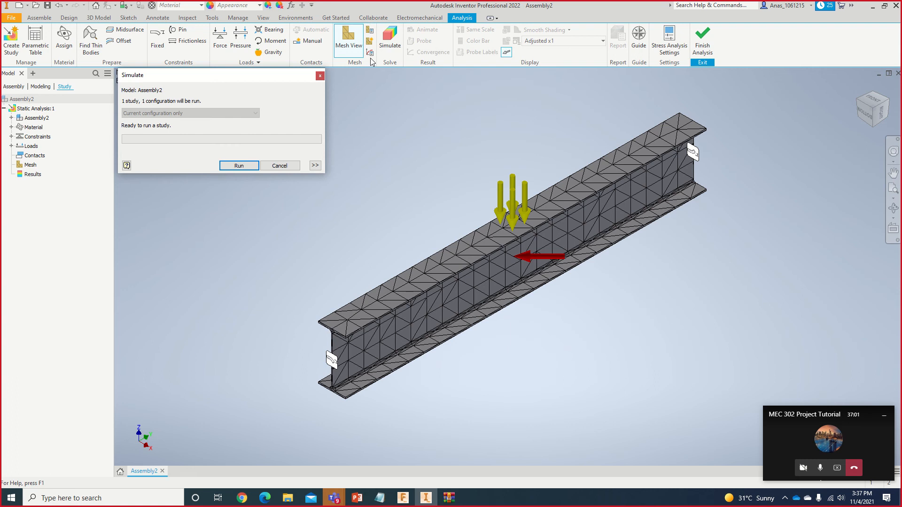
{"action": "left_click", "coordinate": [239, 166]}
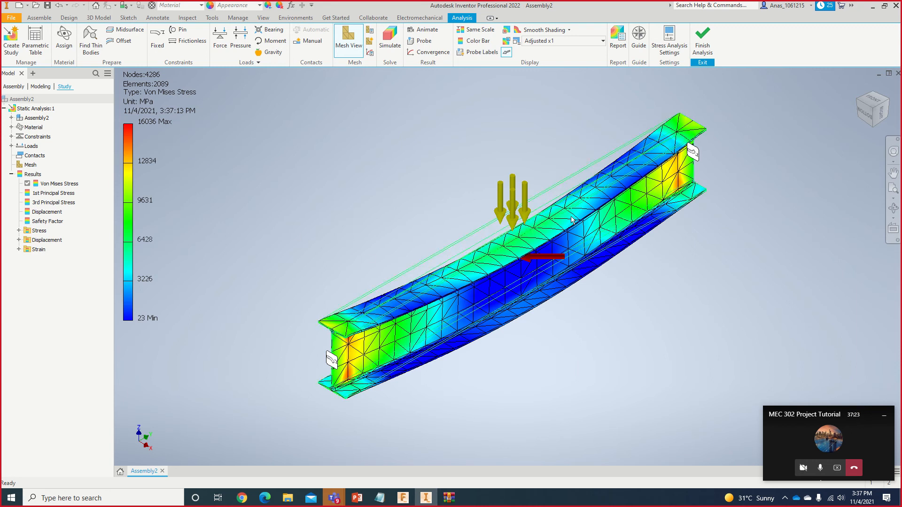
{"action": "scroll", "coordinate": [478, 199], "scroll_direction": "down", "scroll_amount": 2}
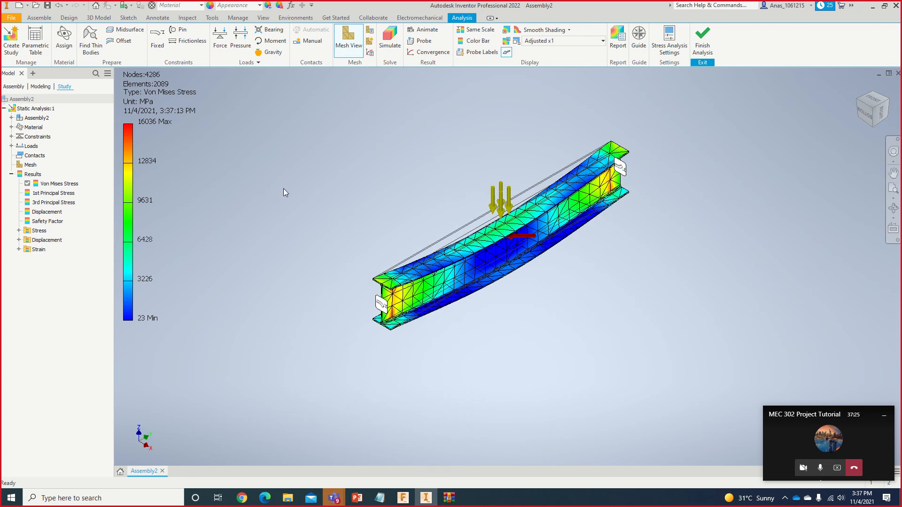
{"action": "scroll", "coordinate": [249, 193], "scroll_direction": "up", "scroll_amount": 3}
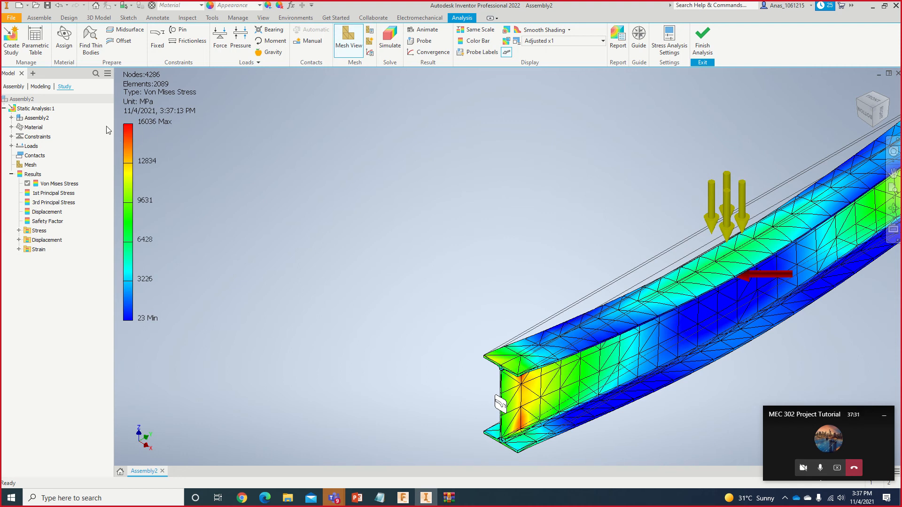
{"action": "scroll", "coordinate": [467, 225], "scroll_direction": "up", "scroll_amount": 3}
{"action": "scroll", "coordinate": [556, 246], "scroll_direction": "down", "scroll_amount": 5}
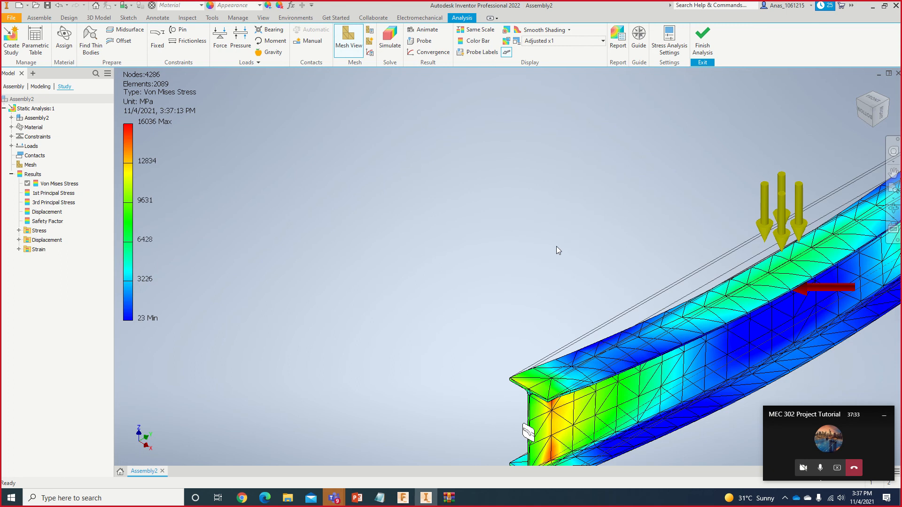
{"action": "middle_click_drag", "start_coordinate": [595, 243], "coordinate": [468, 222]}
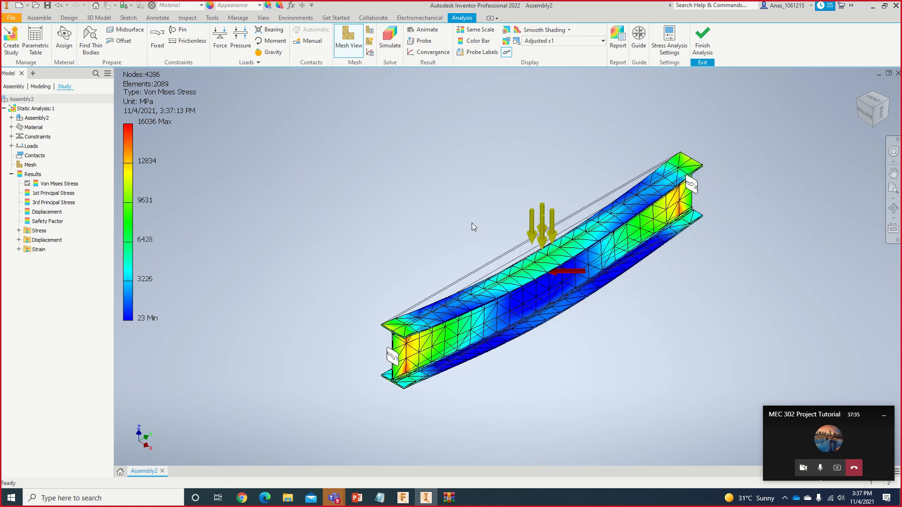
{"action": "double_click", "coordinate": [53, 213]}
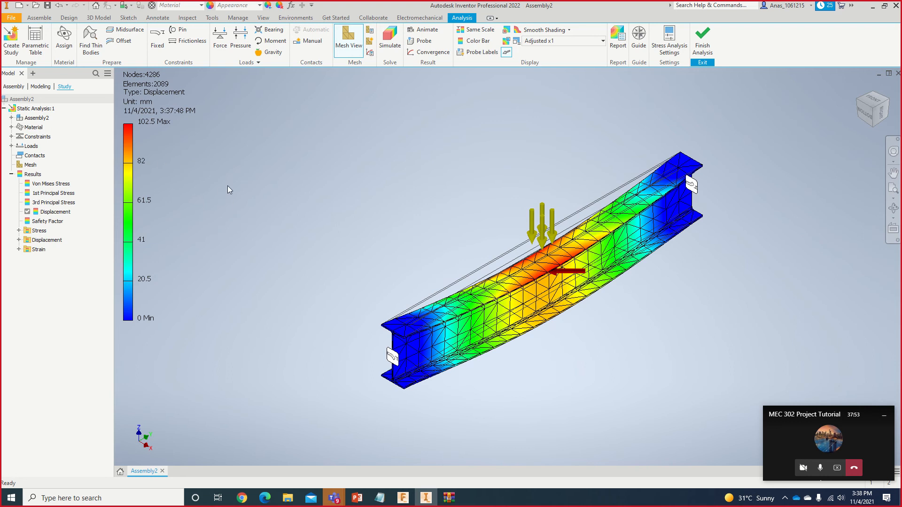
Step: Switch to the Teams meeting, send "102.5 mm" in its chat and return to Inventor
{"action": "key", "text": "alt+Tab"}
{"action": "key", "text": "alt+Tab"}
{"action": "key", "text": "alt+Tab"}
{"action": "key", "text": "alt+Tab"}
{"action": "key", "text": "alt+Tab"}
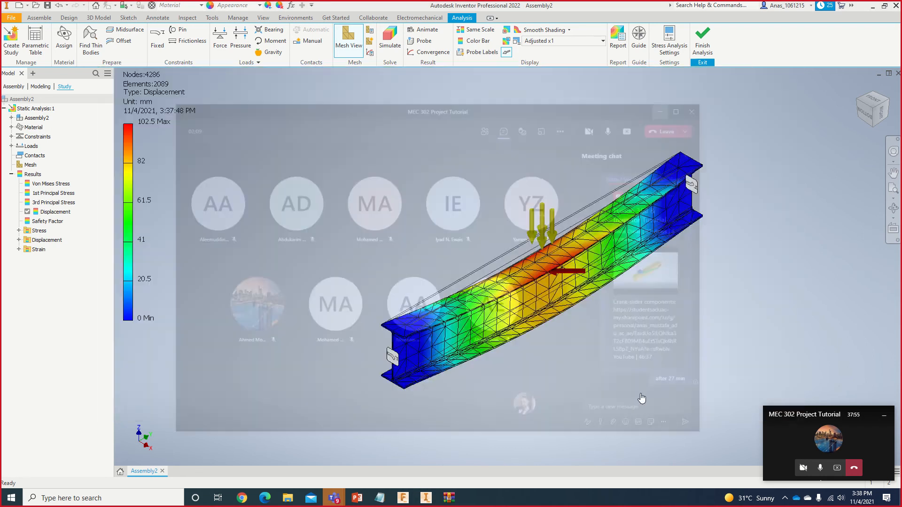
{"action": "left_click", "coordinate": [676, 370]}
{"action": "type", "text": "102."}
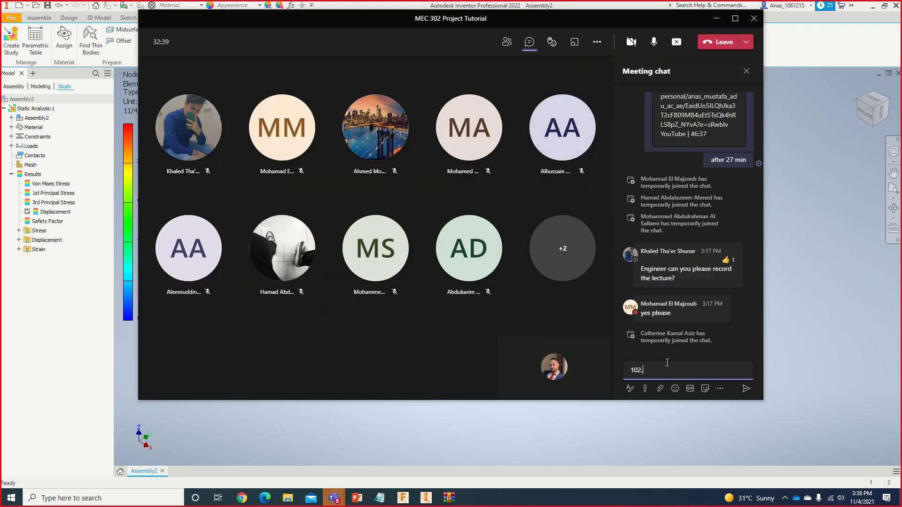
{"action": "type", "text": "5 mm"}
{"action": "key", "text": "Return"}
{"action": "key", "text": "alt+Tab"}
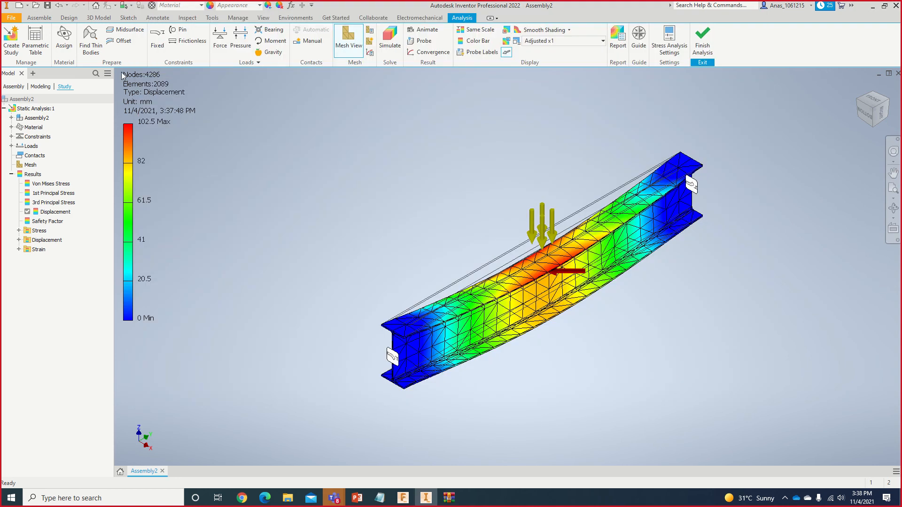
Step: Set the mesh's average element size to 0.01 and rerun the simulation
{"action": "left_click", "coordinate": [370, 42]}
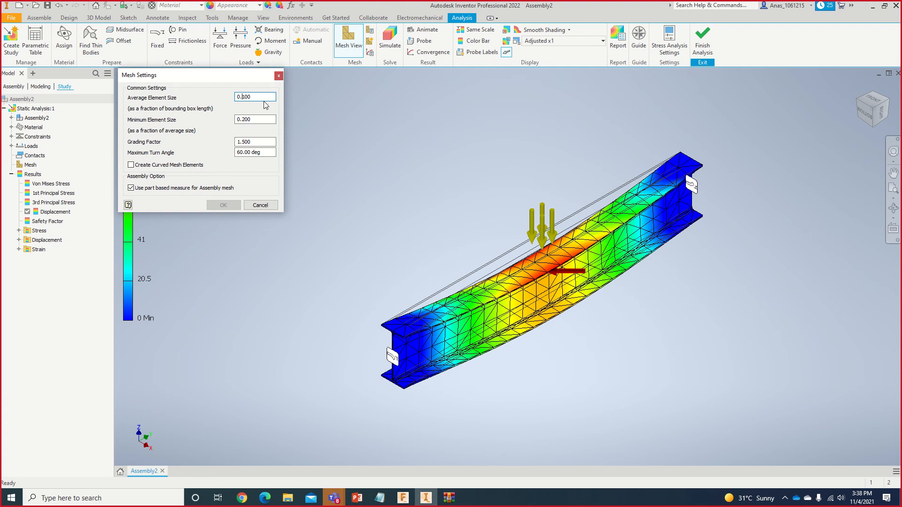
{"action": "type", "text": "0"}
{"action": "left_click", "coordinate": [223, 205]}
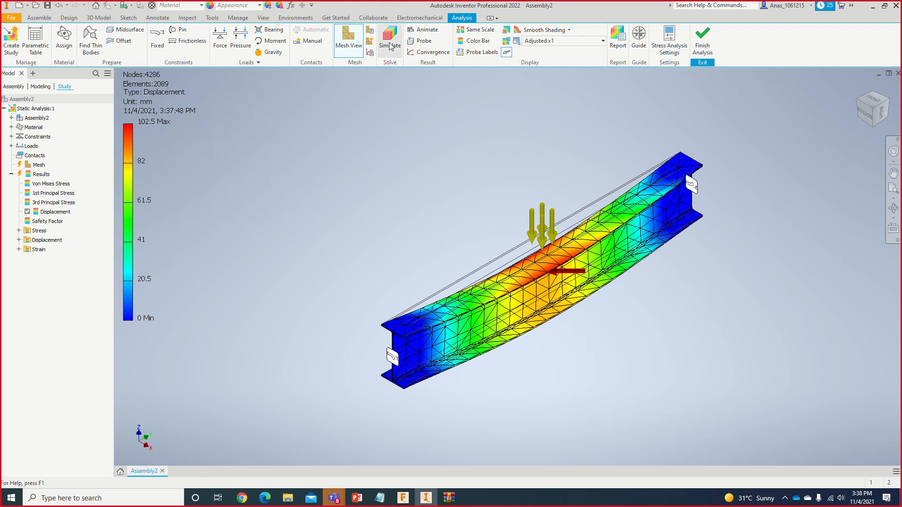
{"action": "left_click", "coordinate": [390, 39]}
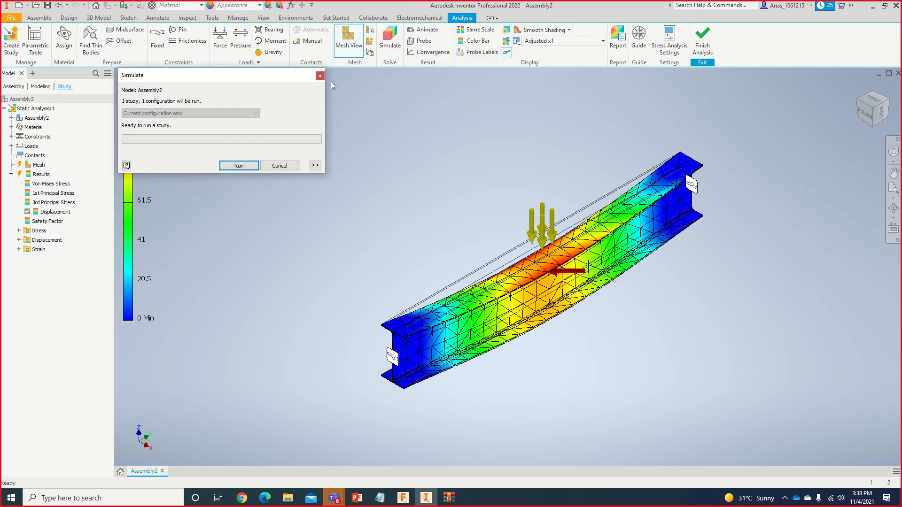
{"action": "left_click", "coordinate": [237, 167]}
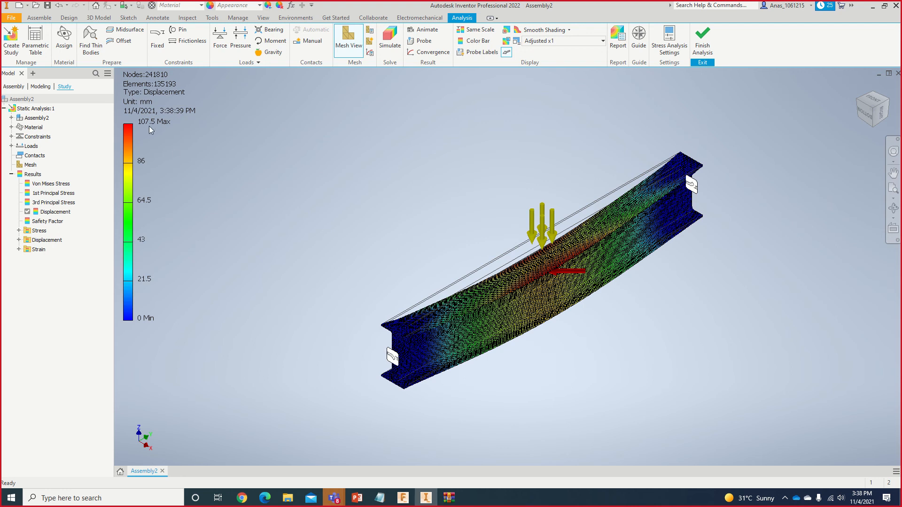
Step: Switch to the Teams meeting chat, send "107.5 mm" and return to Inventor
{"action": "key", "text": "alt+Tab"}
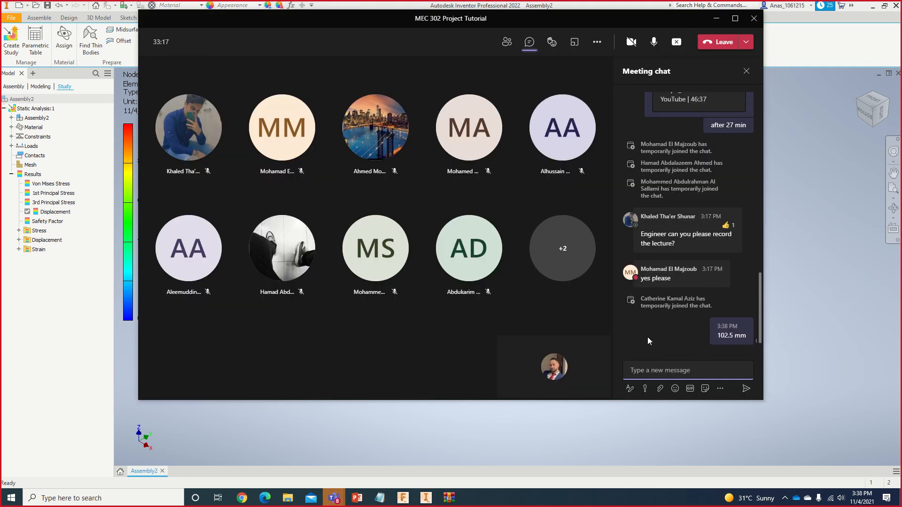
{"action": "type", "text": "107.5"}
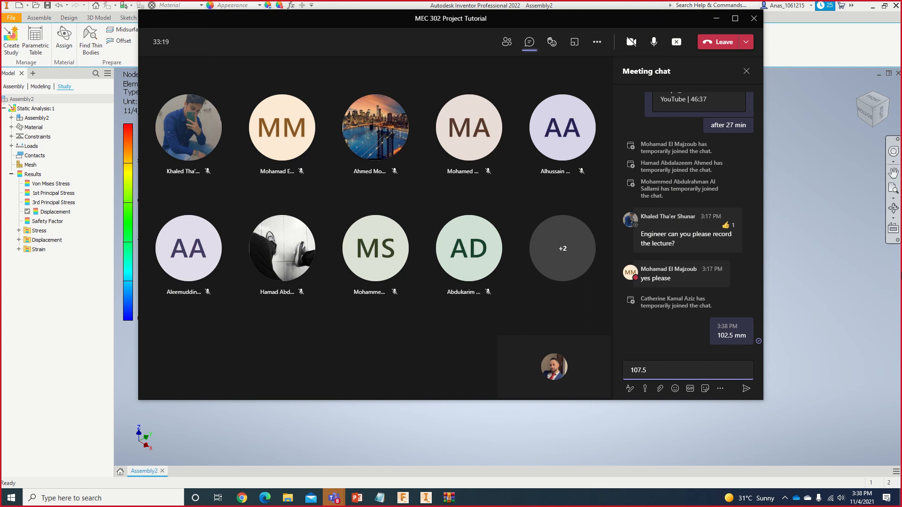
{"action": "key", "text": "alt+Tab"}
{"action": "key", "text": "alt+Tab"}
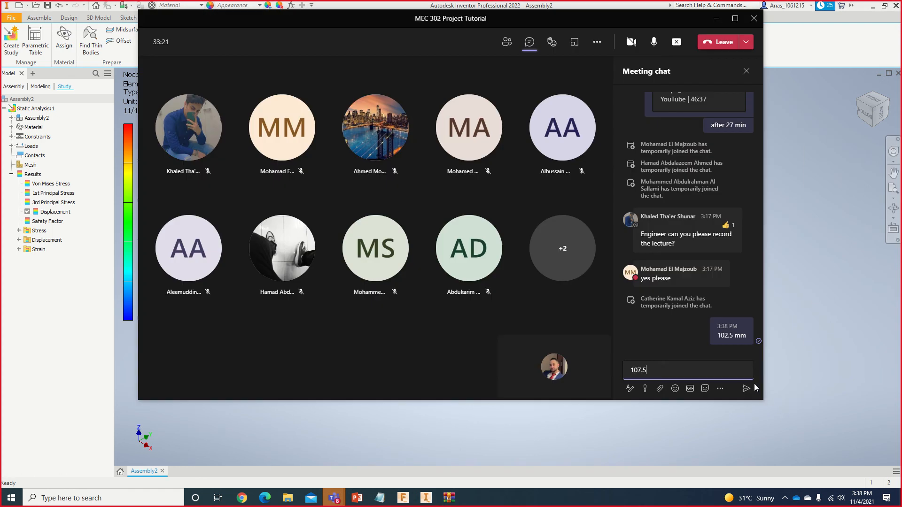
{"action": "type", "text": "mm"}
{"action": "key", "text": "Return"}
{"action": "left_click", "coordinate": [816, 298]}
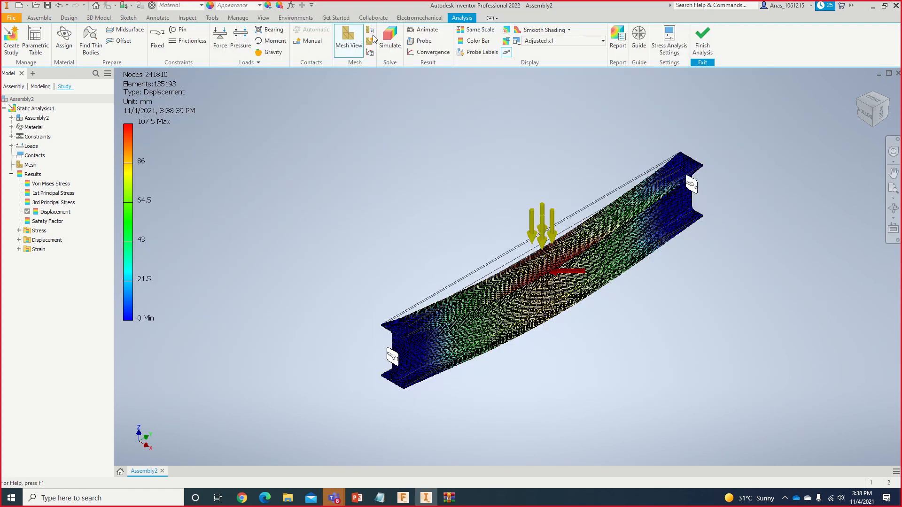
Step: Set the average element size to 0.008 in the mesh settings
{"action": "left_click", "coordinate": [371, 33]}
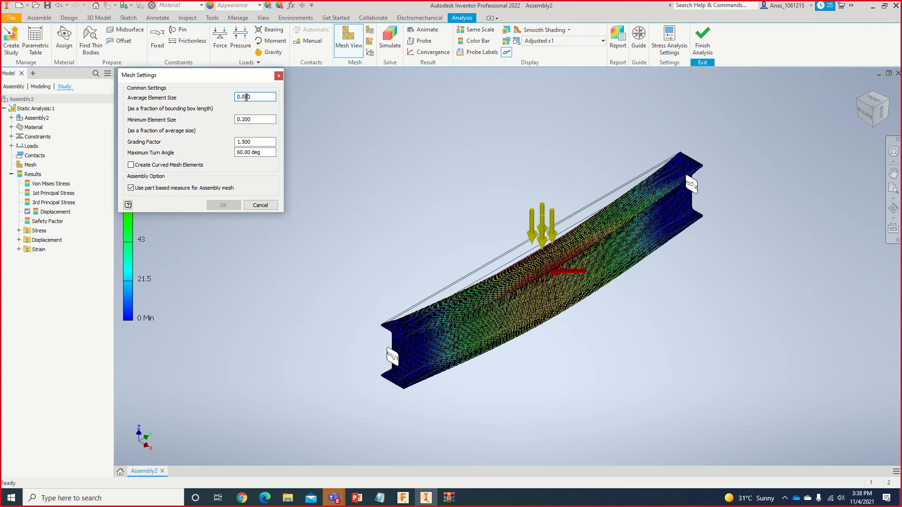
{"action": "type", "text": "08"}
{"action": "left_click", "coordinate": [234, 205]}
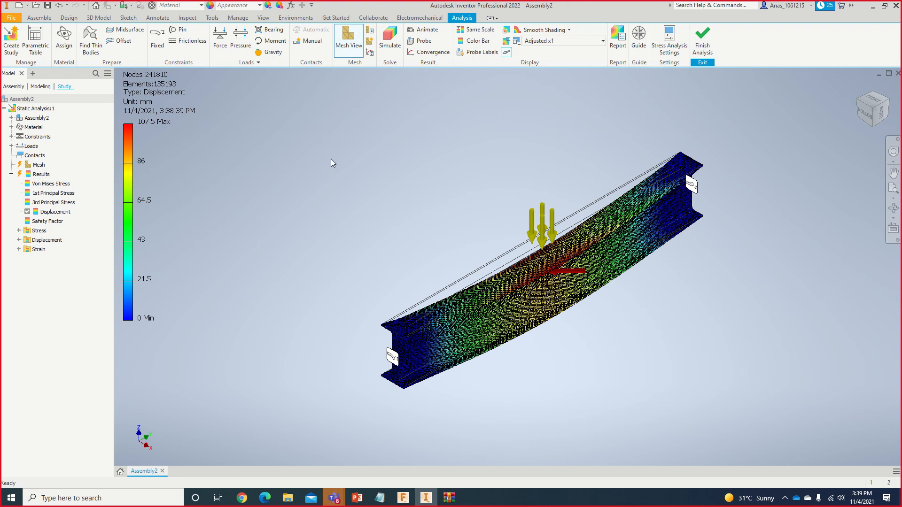
Step: Try to rerun the simulation with the finer element size, and cancel the study
{"action": "left_click", "coordinate": [390, 40]}
{"action": "left_click", "coordinate": [242, 167]}
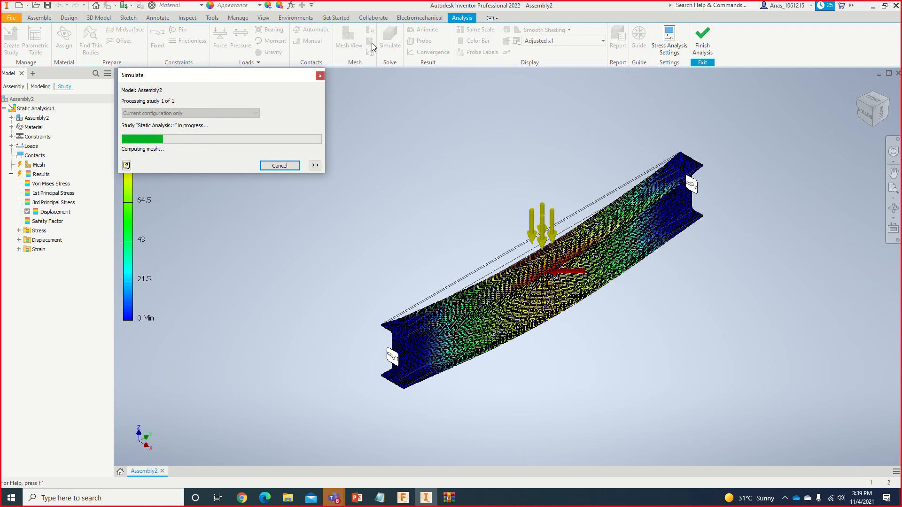
{"action": "left_click", "coordinate": [290, 167]}
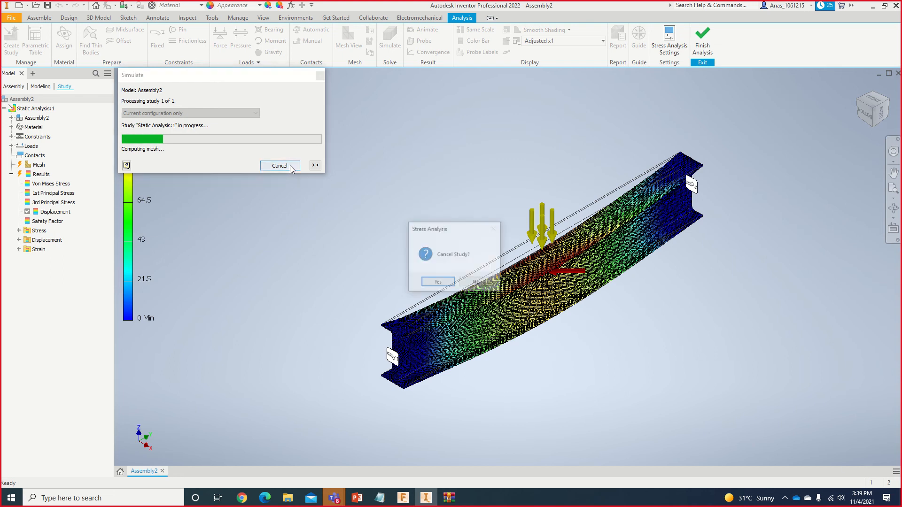
{"action": "left_click", "coordinate": [431, 281]}
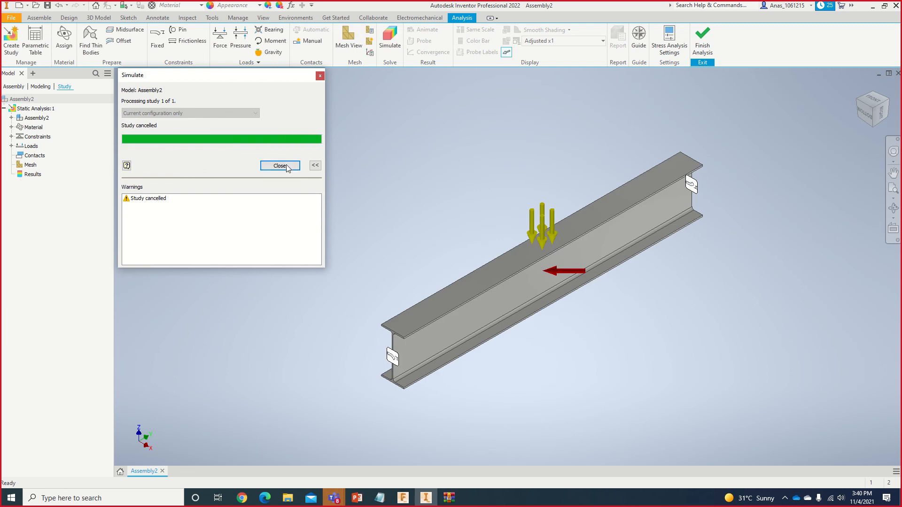
{"action": "left_click", "coordinate": [286, 166]}
Step: Set the maximum number of h refinements to 5 with a 10% stop criterion in the convergence settings
{"action": "left_click", "coordinate": [370, 44]}
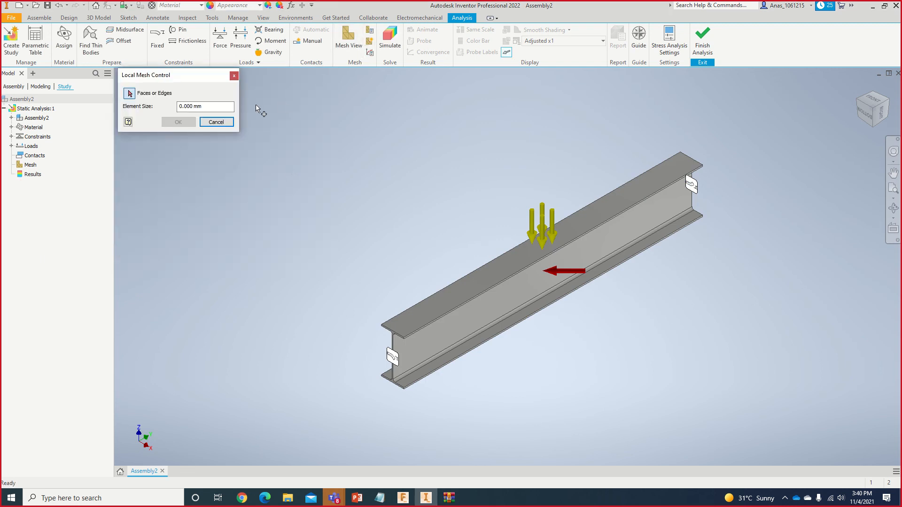
{"action": "key", "text": "Escape"}
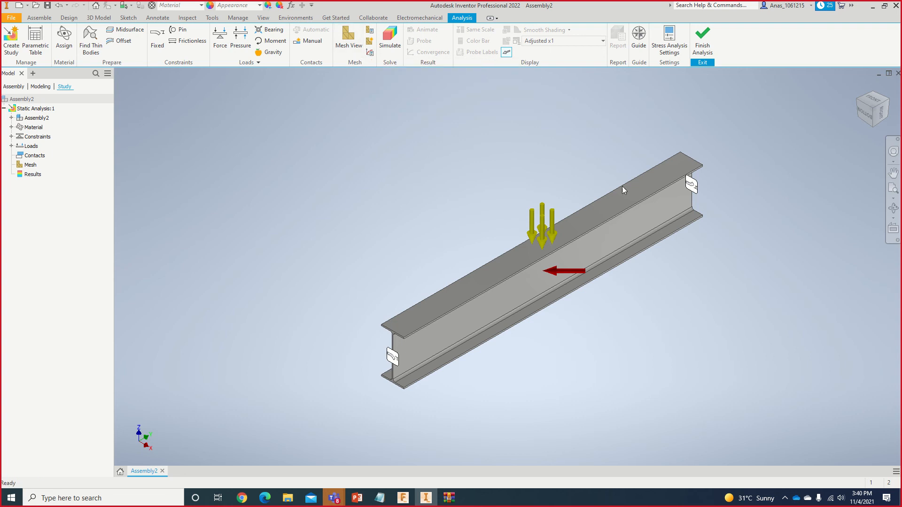
{"action": "left_click", "coordinate": [369, 52]}
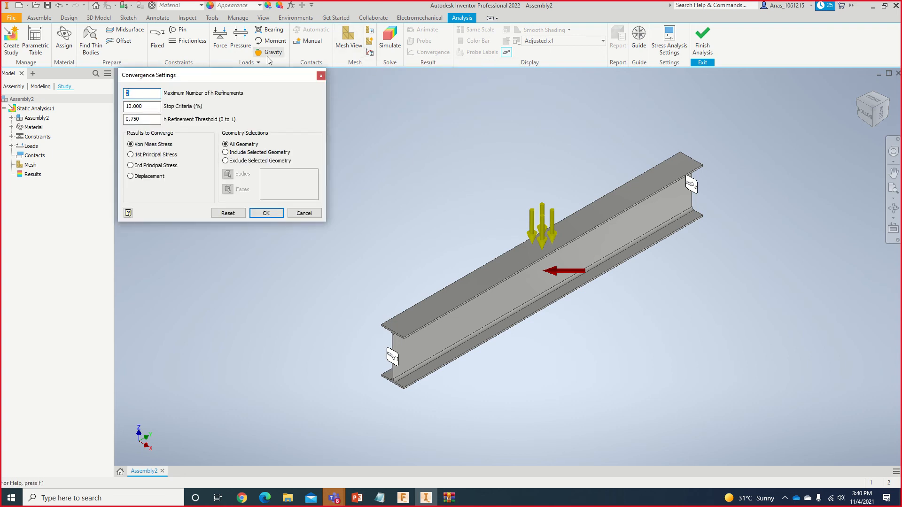
{"action": "double_click", "coordinate": [145, 108]}
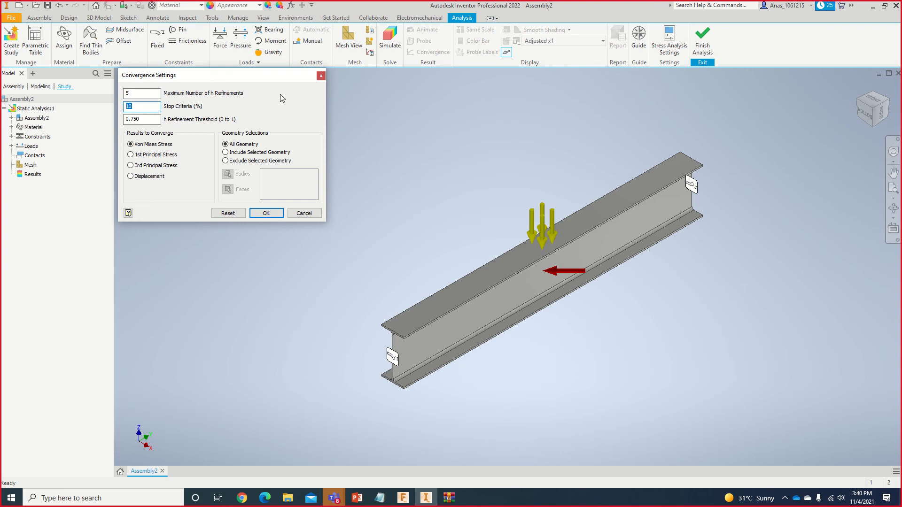
{"action": "left_click", "coordinate": [144, 107]}
{"action": "left_click", "coordinate": [265, 214]}
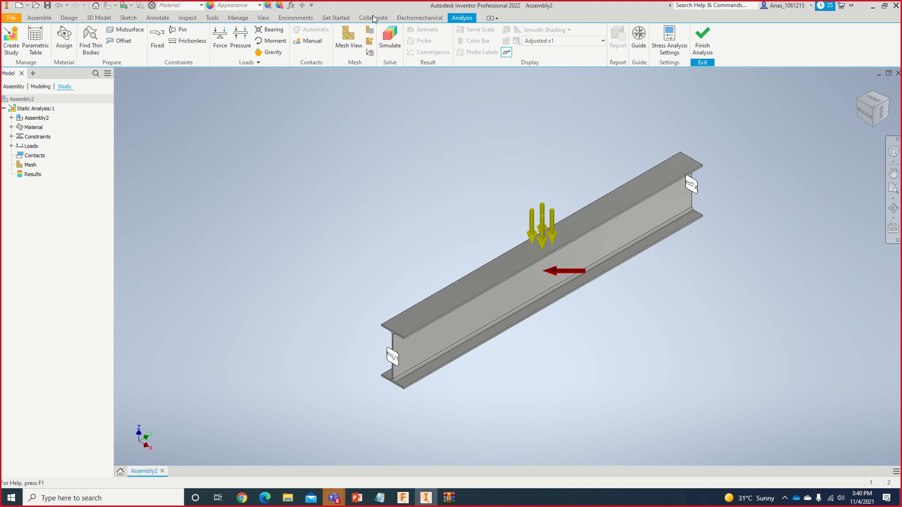
Step: Review the choices for the result to converge, including Displacement, in the convergence settings
{"action": "left_click", "coordinate": [370, 52]}
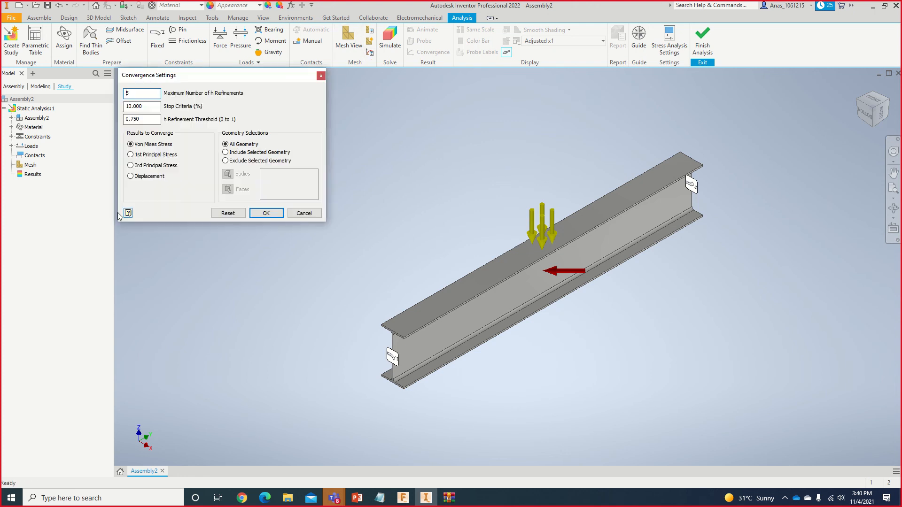
{"action": "left_click", "coordinate": [156, 180]}
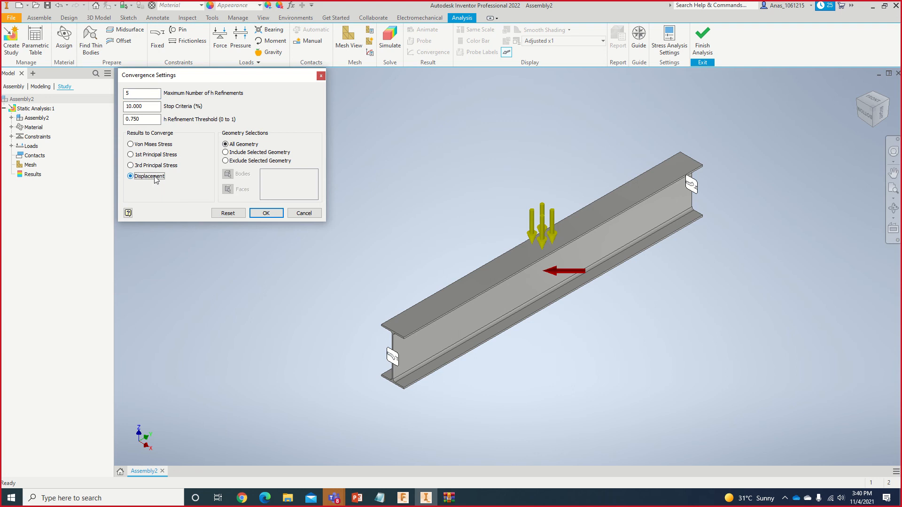
{"action": "left_click", "coordinate": [155, 149]}
{"action": "left_click", "coordinate": [263, 212]}
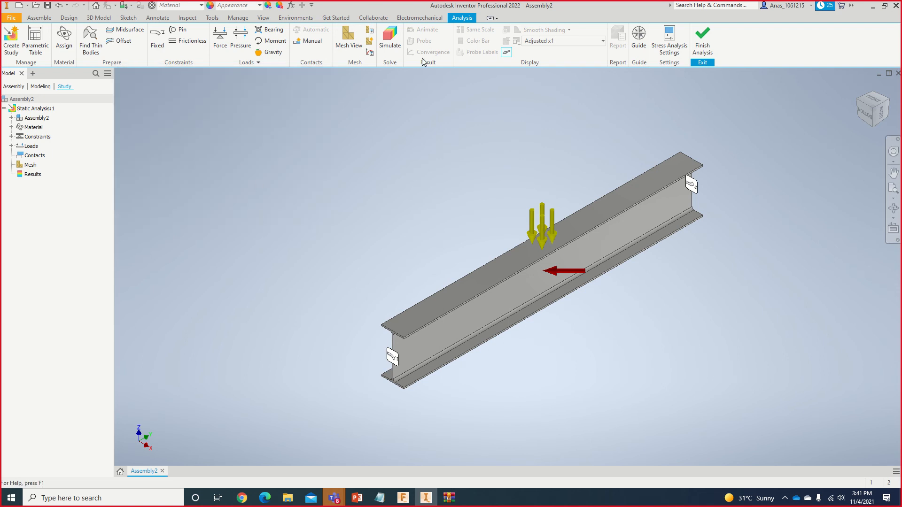
{"action": "left_click", "coordinate": [389, 37]}
{"action": "left_click", "coordinate": [240, 165]}
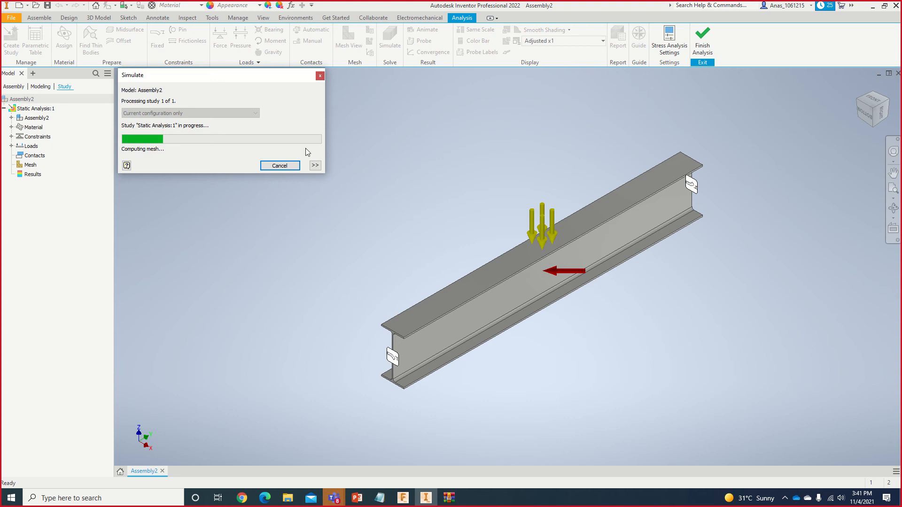
{"action": "left_click", "coordinate": [282, 166]}
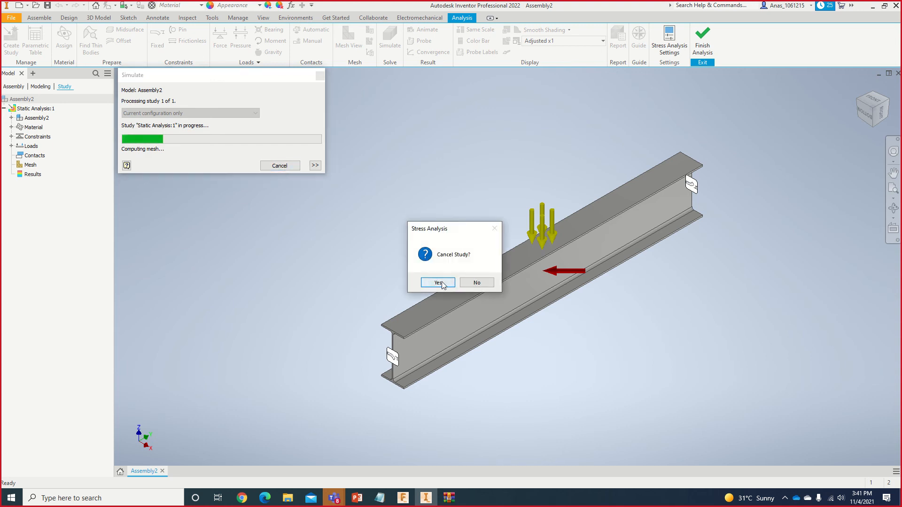
{"action": "left_click", "coordinate": [437, 282]}
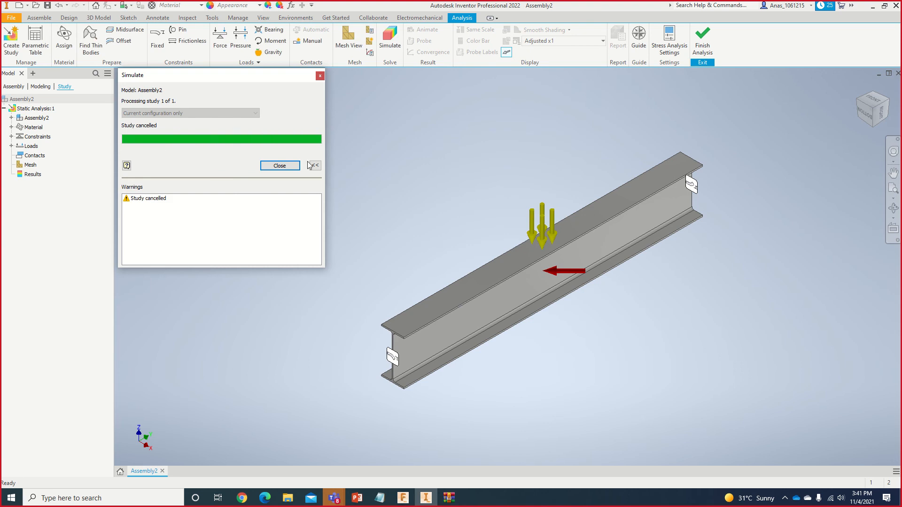
{"action": "key", "text": "Return"}
Step: Set the average element size to 0.1 in the mesh settings and run the simulation
{"action": "left_click", "coordinate": [370, 31]}
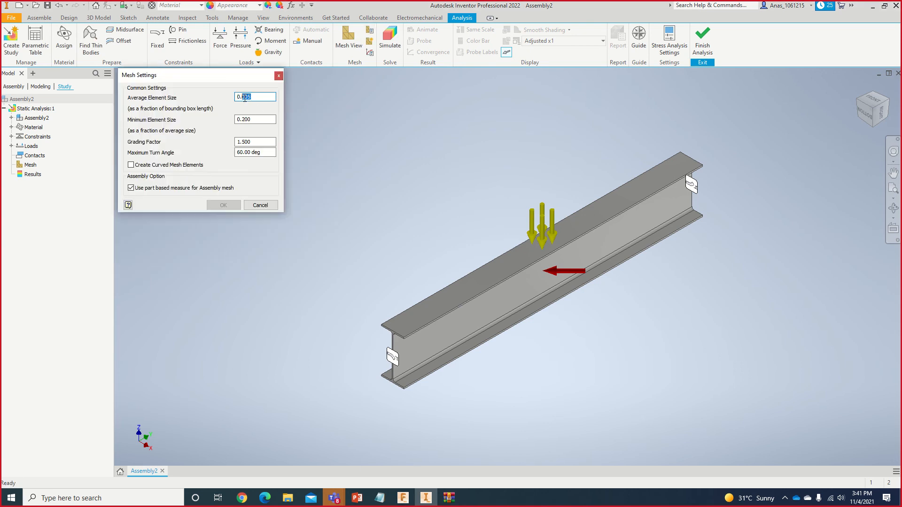
{"action": "type", "text": "1"}
{"action": "left_click", "coordinate": [223, 205]}
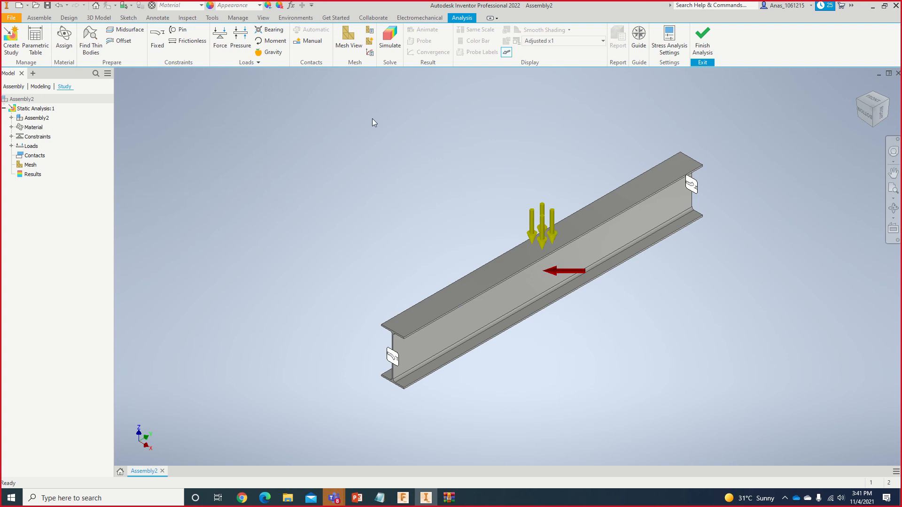
{"action": "left_click", "coordinate": [390, 37]}
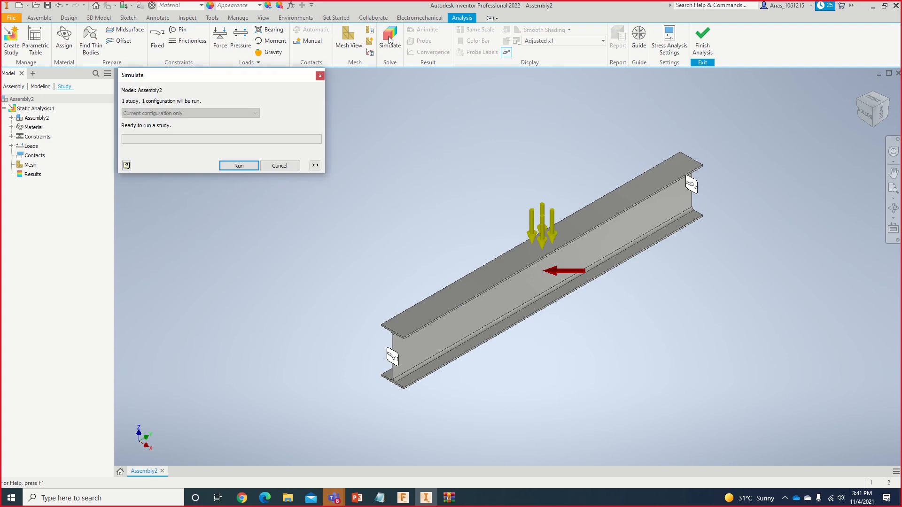
{"action": "left_click", "coordinate": [238, 167]}
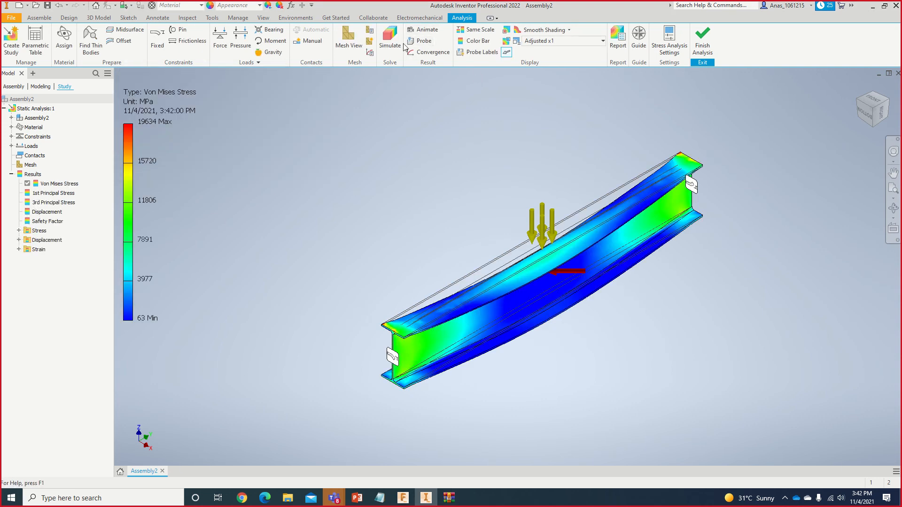
Step: Examine the Von Mises stress convergence plot, and show the mesh on the deformed beam to inspect the refinement
{"action": "left_click", "coordinate": [440, 54]}
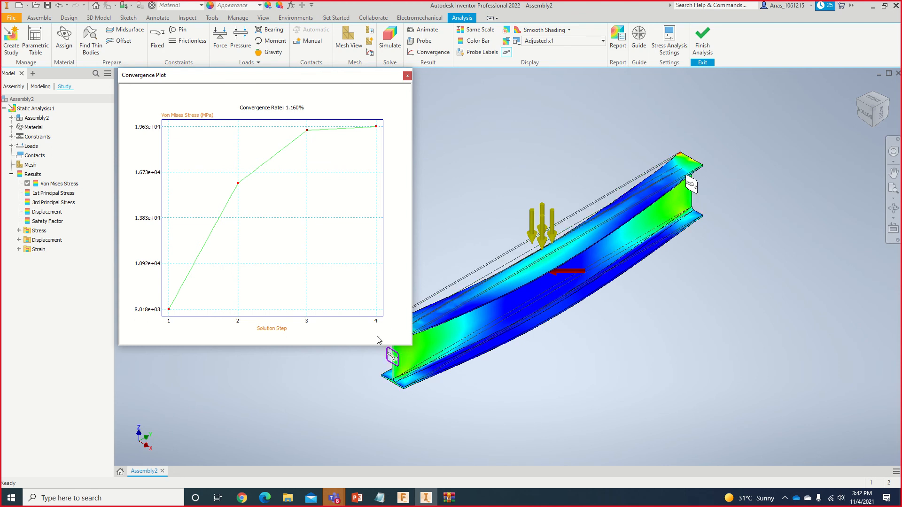
{"action": "left_click", "coordinate": [349, 38]}
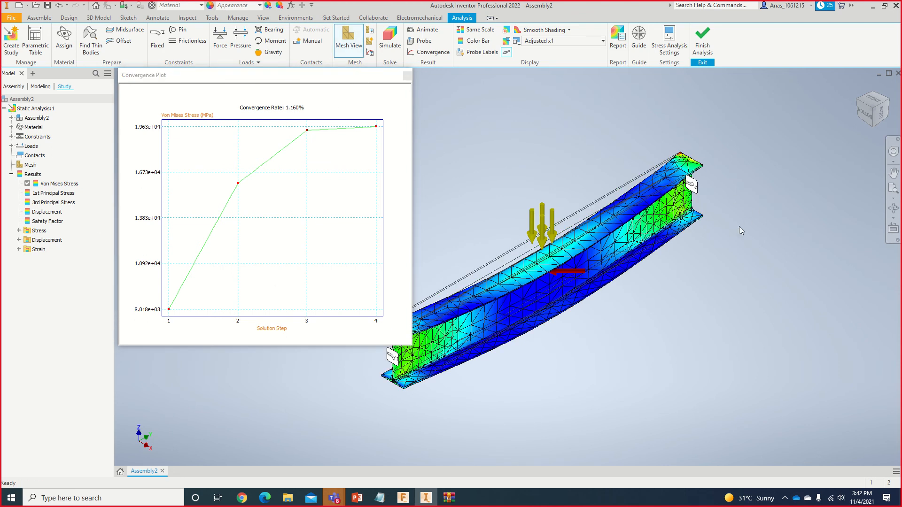
{"action": "scroll", "coordinate": [565, 328], "scroll_direction": "up", "scroll_amount": 4}
{"action": "scroll", "coordinate": [566, 328], "scroll_direction": "down", "scroll_amount": 3}
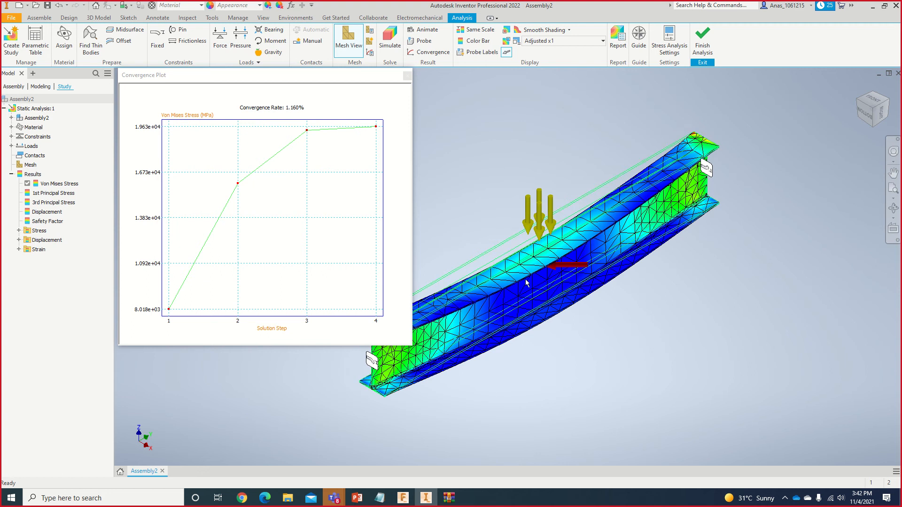
{"action": "scroll", "coordinate": [555, 326], "scroll_direction": "down", "scroll_amount": 6}
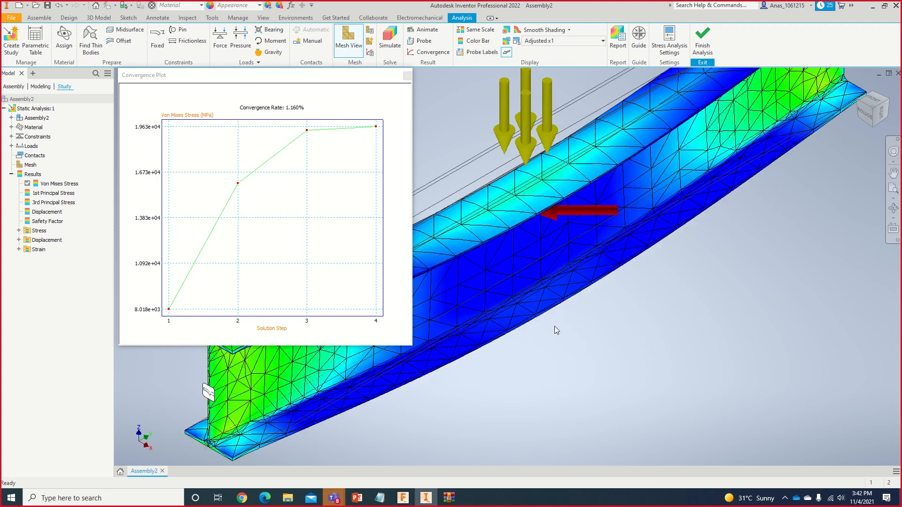
{"action": "scroll", "coordinate": [555, 326], "scroll_direction": "up", "scroll_amount": 5}
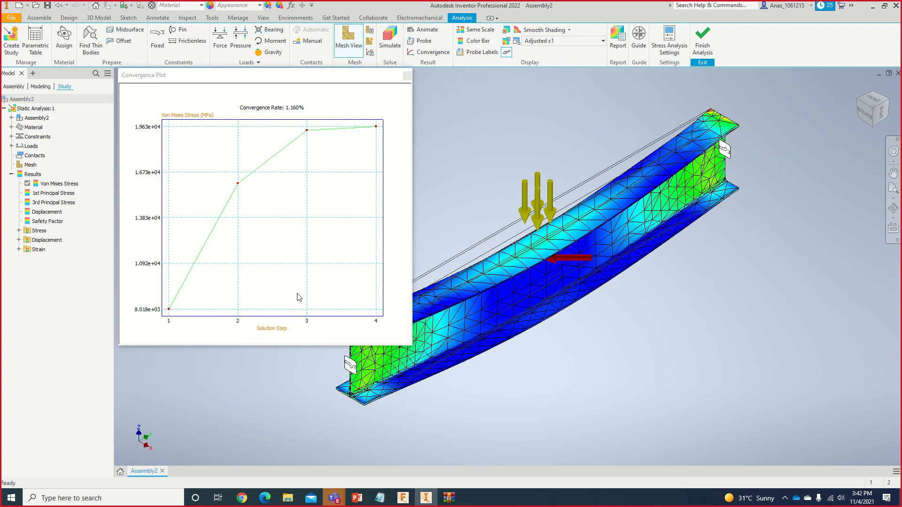
{"action": "left_click", "coordinate": [407, 75]}
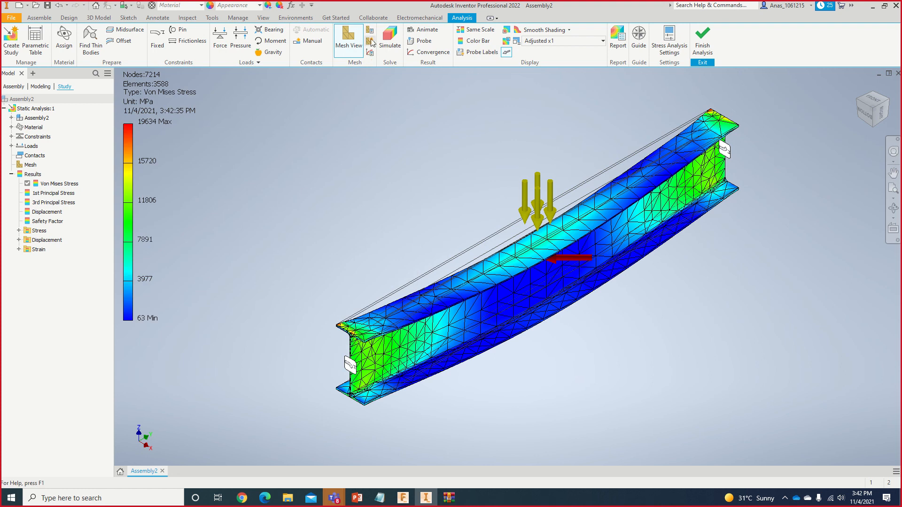
Step: Set the average element size to 0.01 in the mesh settings and rerun the simulation
{"action": "left_click", "coordinate": [370, 31]}
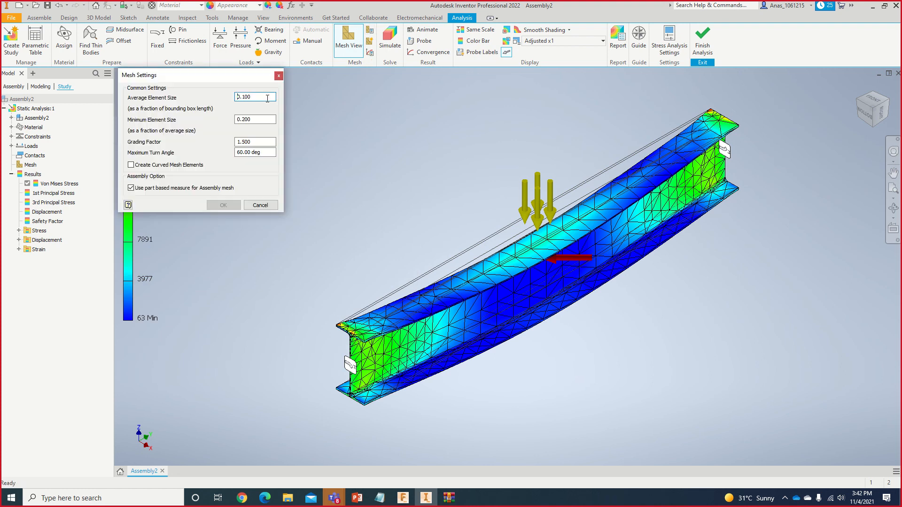
{"action": "left_click", "coordinate": [242, 97]}
{"action": "type", "text": "0"}
{"action": "left_click", "coordinate": [220, 204]}
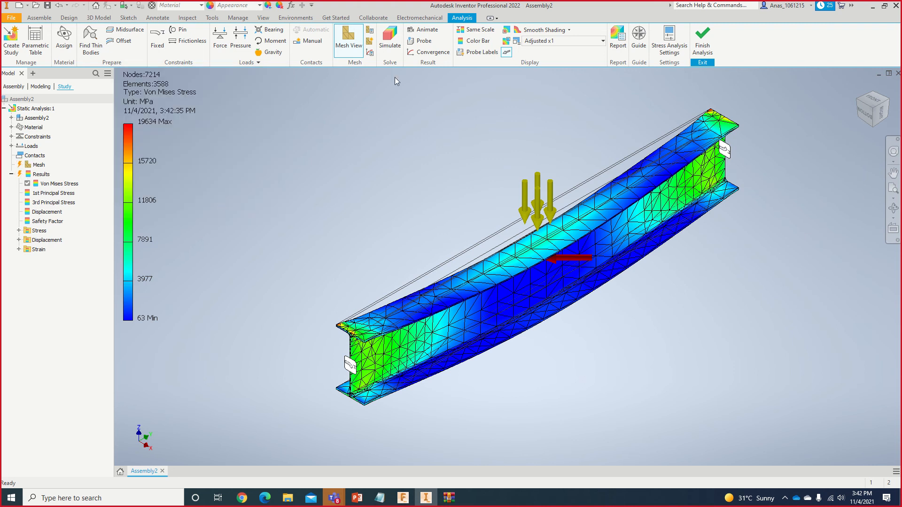
{"action": "left_click", "coordinate": [389, 40]}
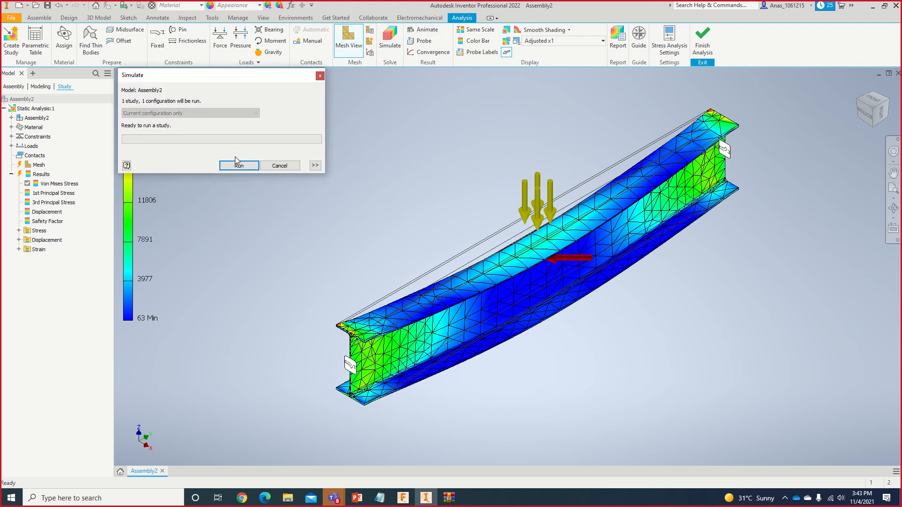
{"action": "left_click", "coordinate": [238, 164]}
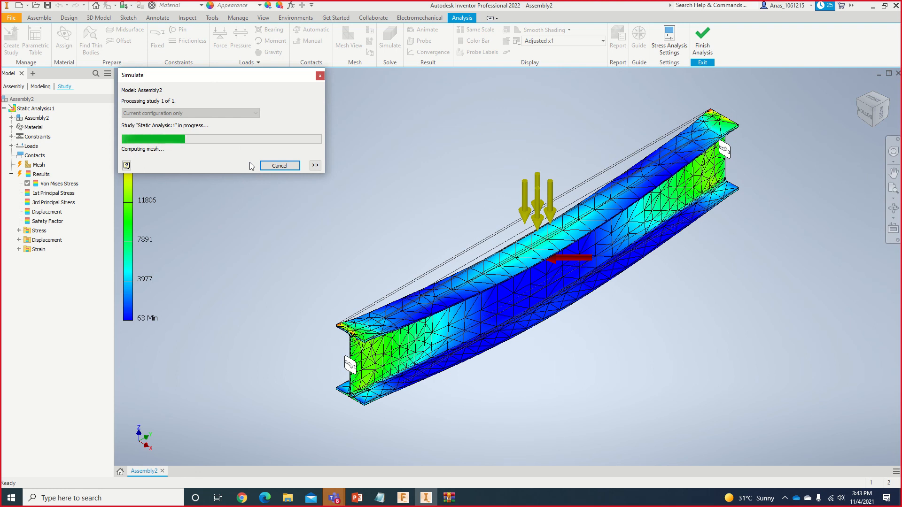
{"action": "left_click_drag", "start_coordinate": [226, 76], "coordinate": [314, 105]}
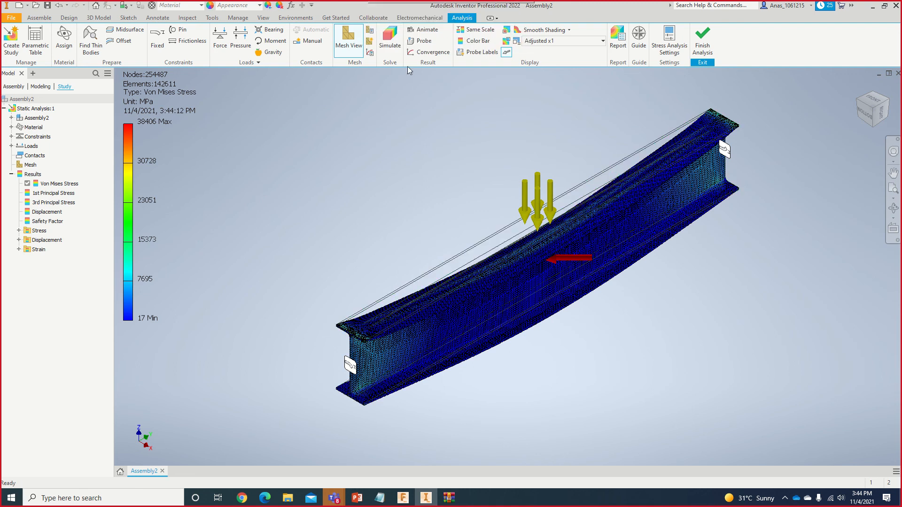
Step: Examine the convergence plot for the finer mesh and review the h refinement threshold in the convergence settings
{"action": "left_click", "coordinate": [427, 53]}
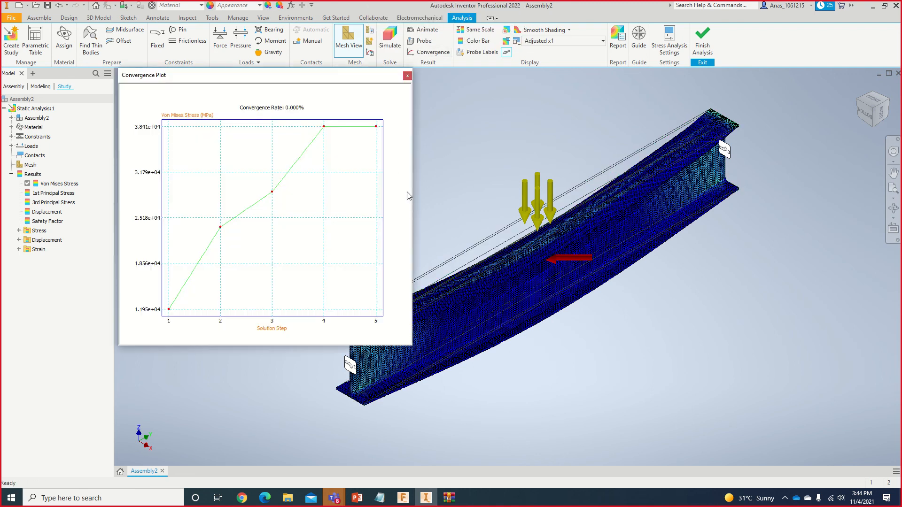
{"action": "left_click", "coordinate": [407, 76]}
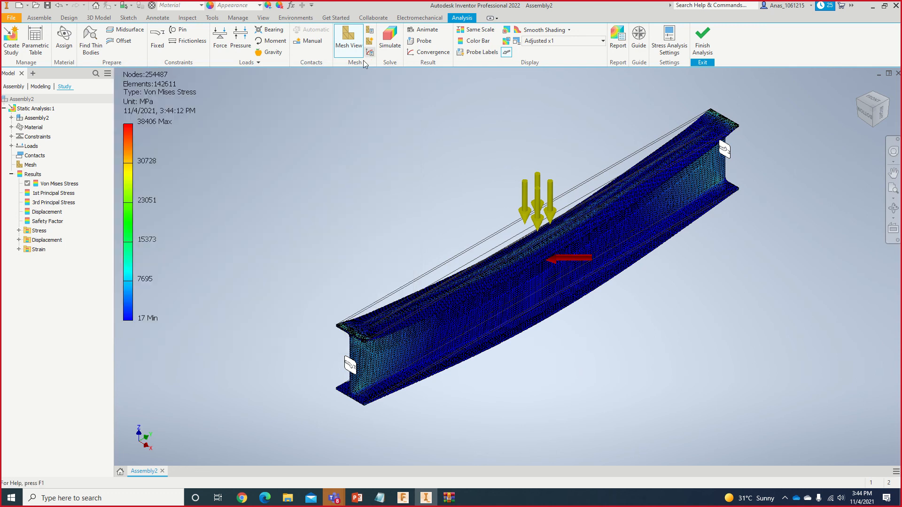
{"action": "left_click", "coordinate": [369, 52]}
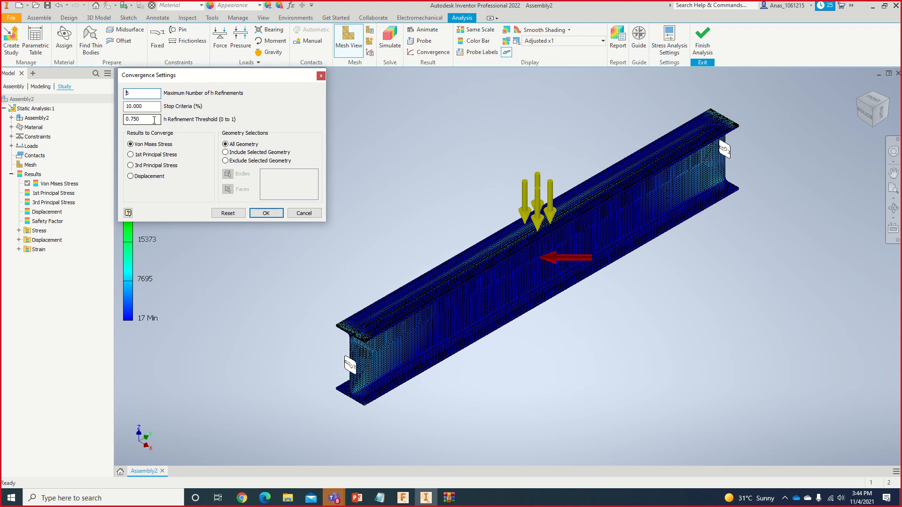
{"action": "left_click_drag", "start_coordinate": [150, 117], "coordinate": [133, 118]}
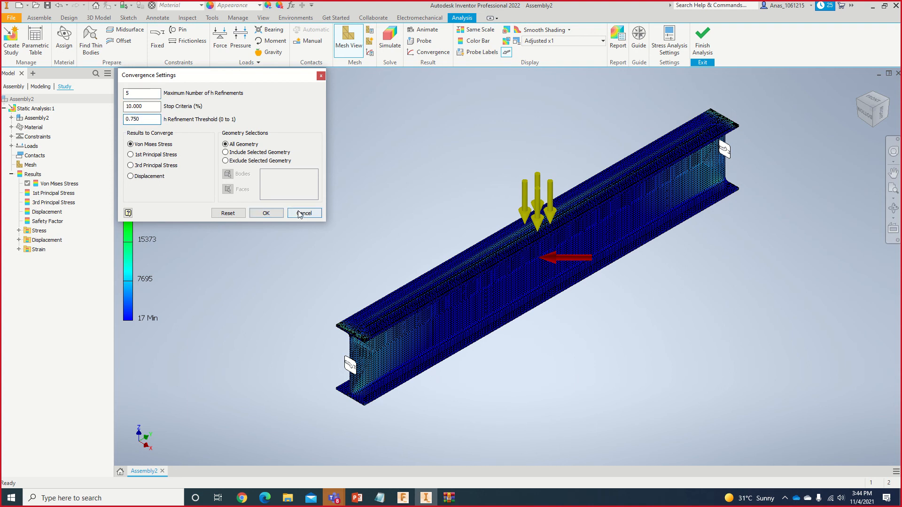
{"action": "left_click", "coordinate": [265, 213]}
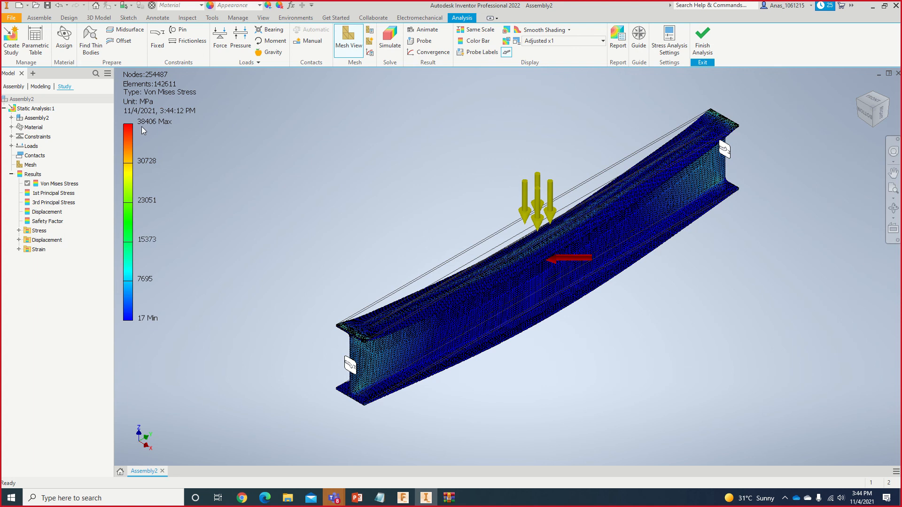
{"action": "left_click", "coordinate": [428, 52]}
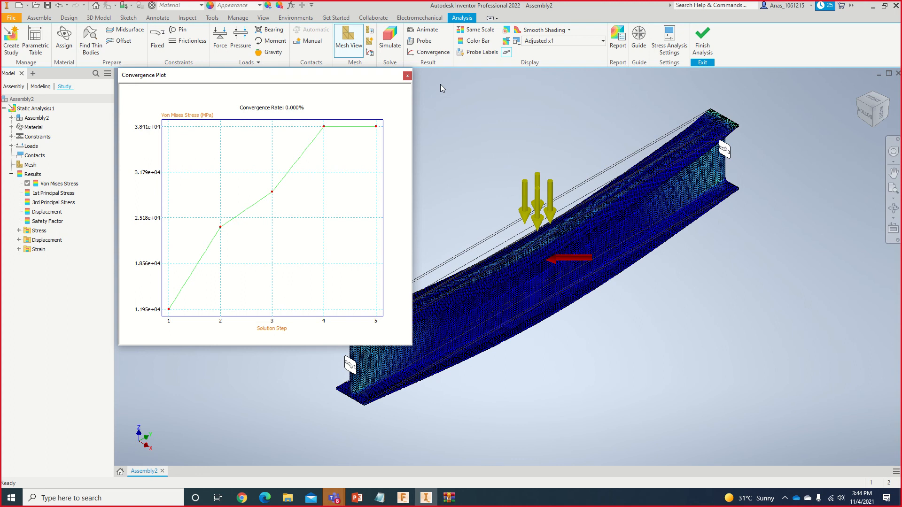
{"action": "left_click", "coordinate": [407, 76]}
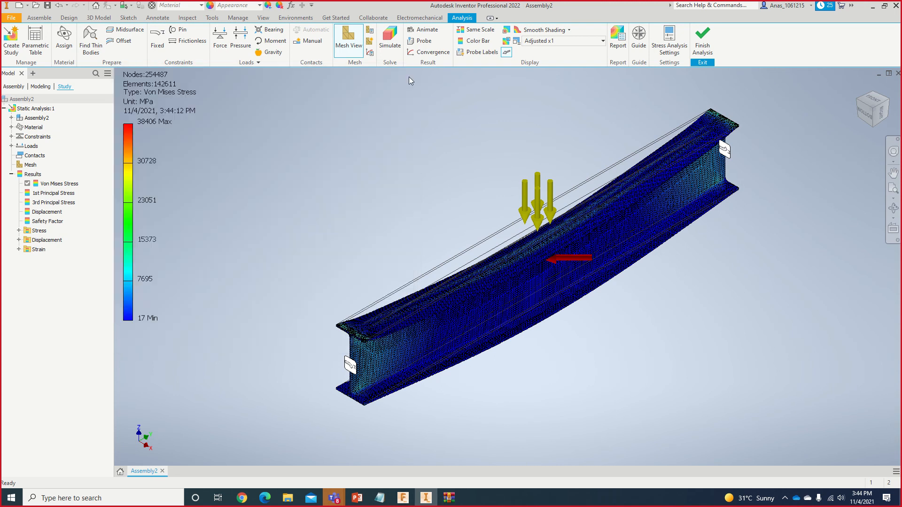
Step: Delete the existing pressure and force loads from the static analysis study
{"action": "left_click", "coordinate": [11, 145]}
{"action": "left_click", "coordinate": [46, 156]}
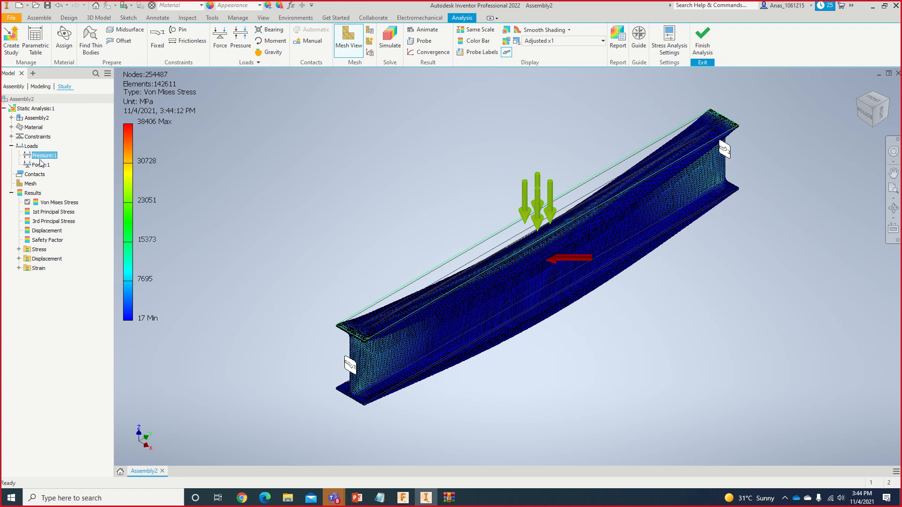
{"action": "key", "text": "Delete"}
{"action": "left_click", "coordinate": [41, 156]}
{"action": "key", "text": "Delete"}
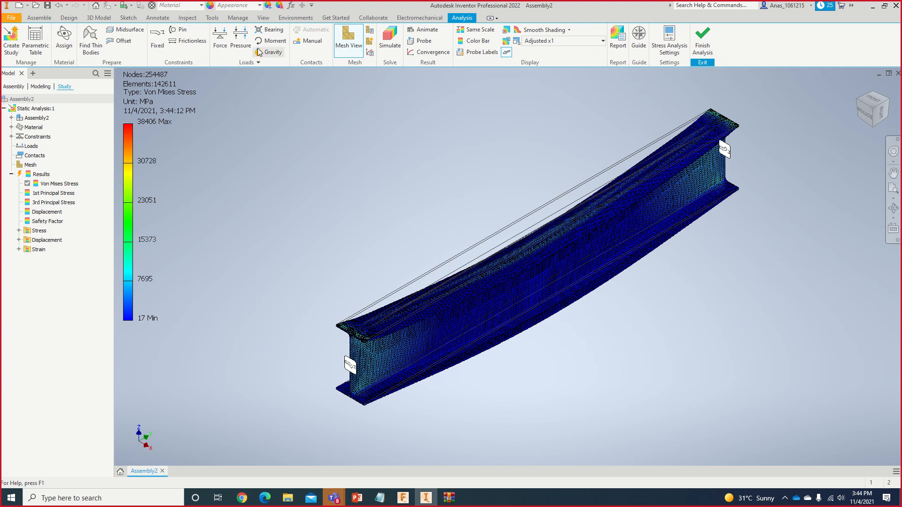
Step: Apply a downward force of 100000 N to the top face of the beam's upper flange
{"action": "left_click", "coordinate": [220, 36]}
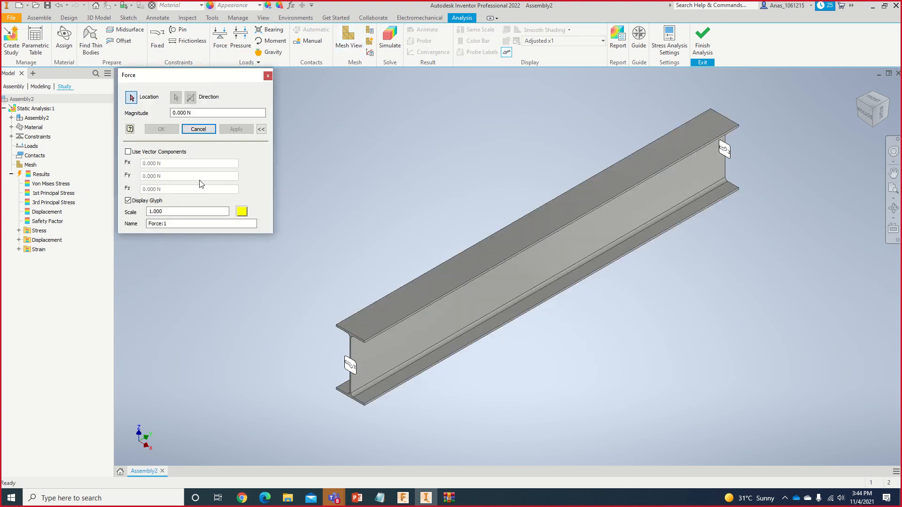
{"action": "left_click", "coordinate": [174, 113]}
{"action": "double_click", "coordinate": [173, 113]}
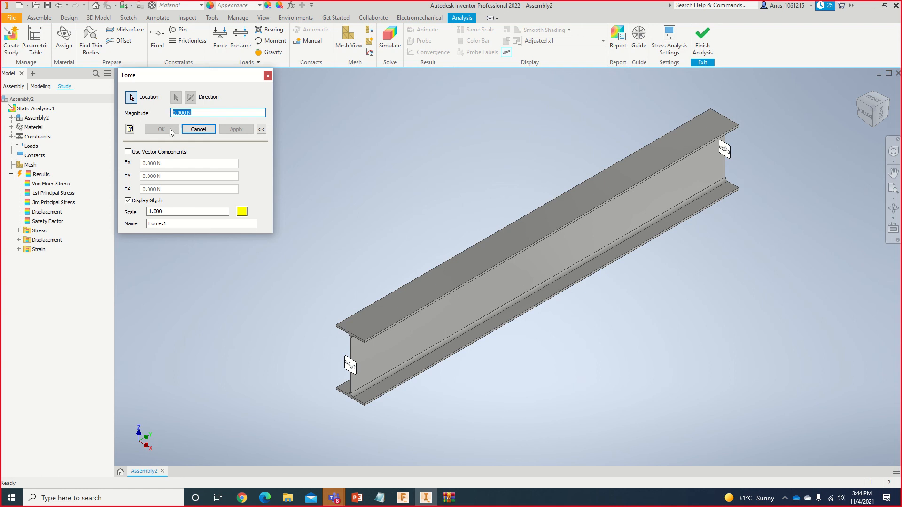
{"action": "left_click", "coordinate": [176, 113]}
{"action": "type", "text": "10000"}
{"action": "left_click", "coordinate": [484, 255]}
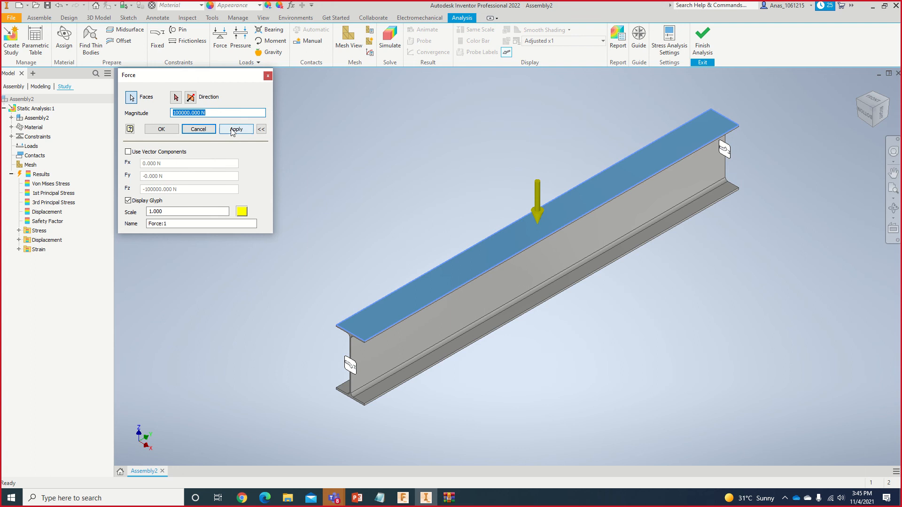
{"action": "left_click", "coordinate": [233, 132]}
{"action": "left_click", "coordinate": [269, 76]}
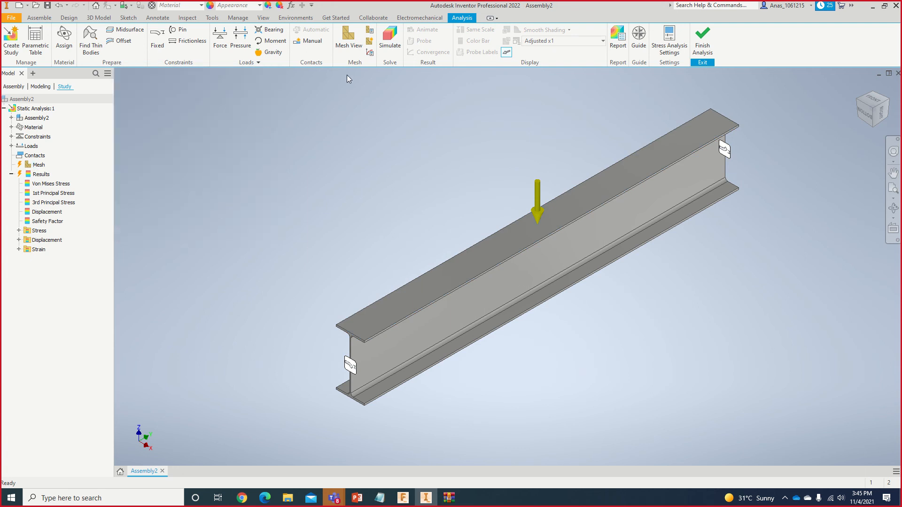
Step: Run the simulation with the new force load and inspect the deformed beam's Von Mises stress from the right side
{"action": "left_click", "coordinate": [389, 38]}
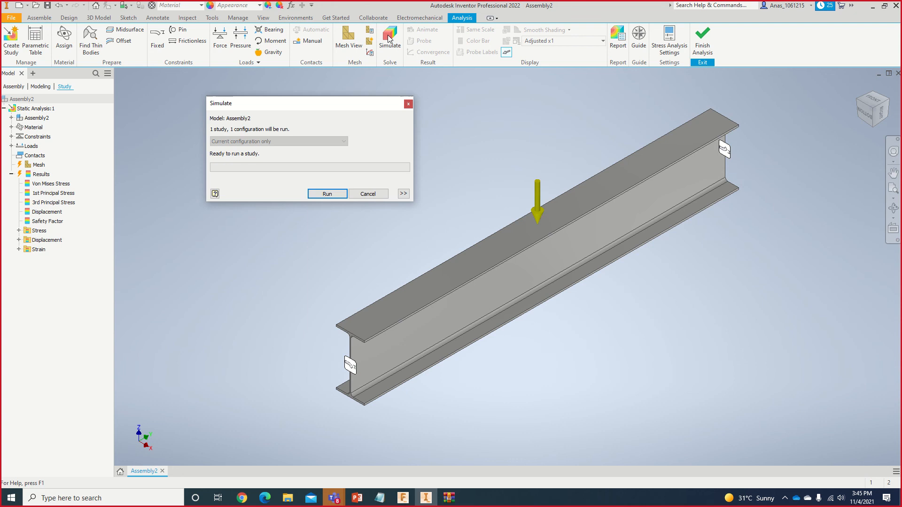
{"action": "left_click", "coordinate": [336, 194]}
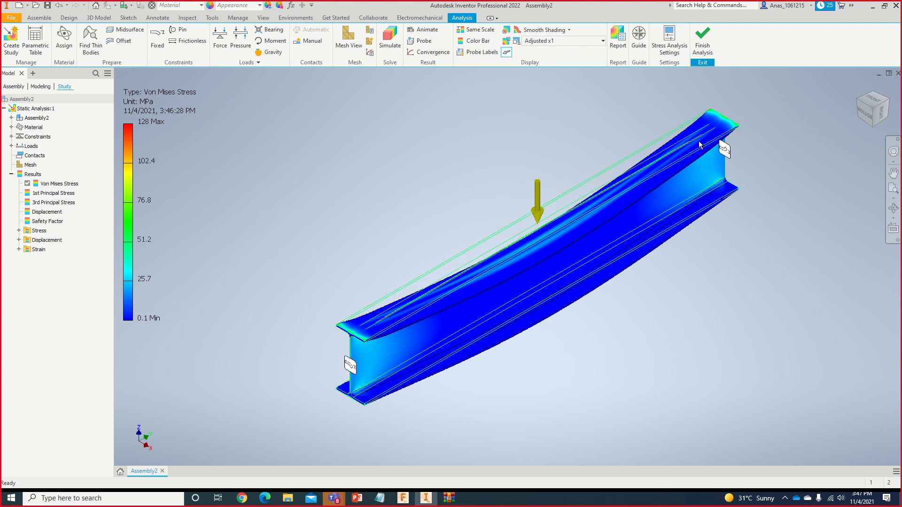
{"action": "left_click", "coordinate": [883, 114]}
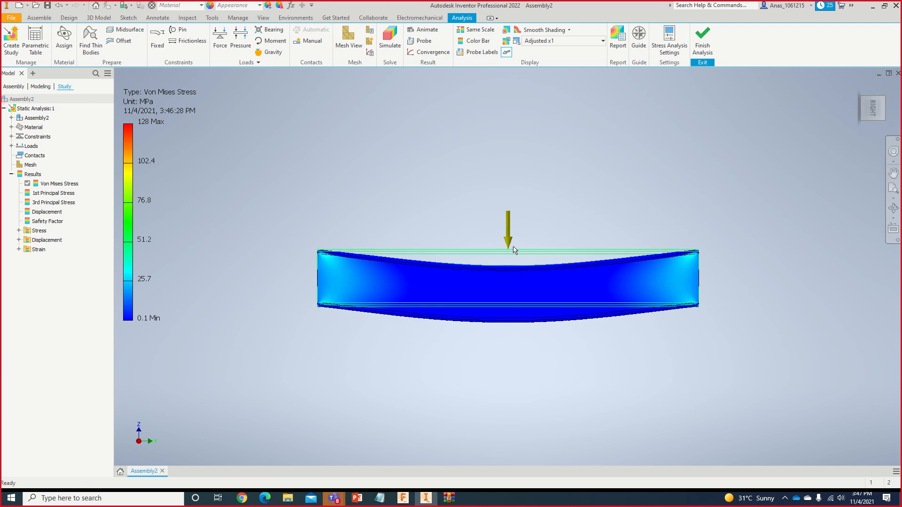
{"action": "scroll", "coordinate": [531, 201], "scroll_direction": "up", "scroll_amount": 3}
{"action": "scroll", "coordinate": [531, 201], "scroll_direction": "down", "scroll_amount": 3}
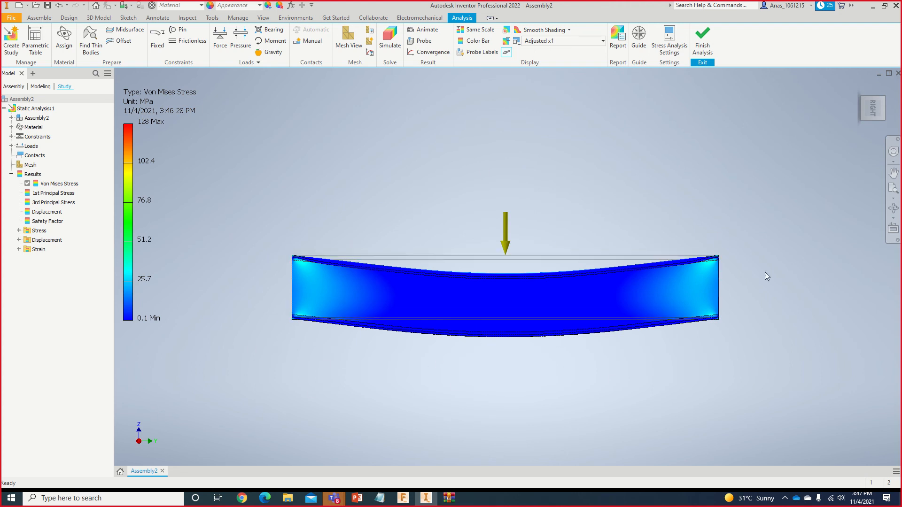
Step: Set the deformation display to actual scale and show the Displacement result for the beam
{"action": "left_click", "coordinate": [602, 41]}
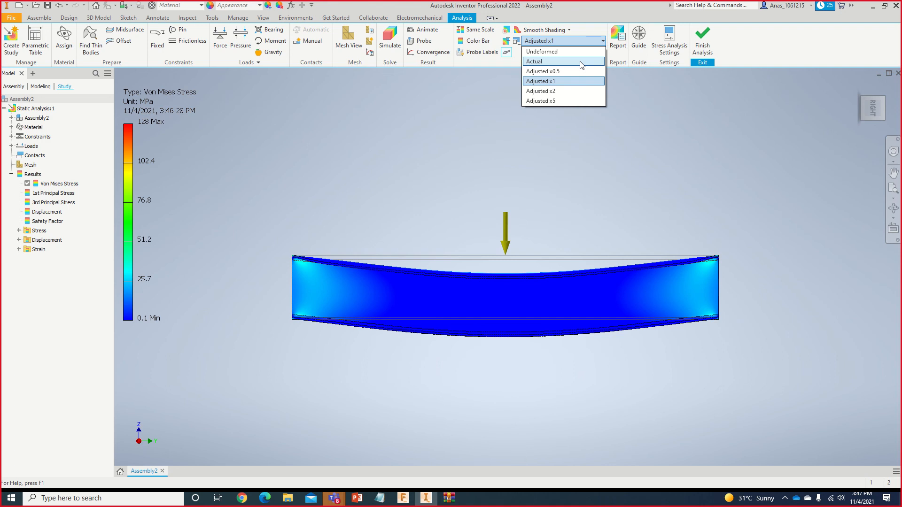
{"action": "left_click", "coordinate": [581, 62]}
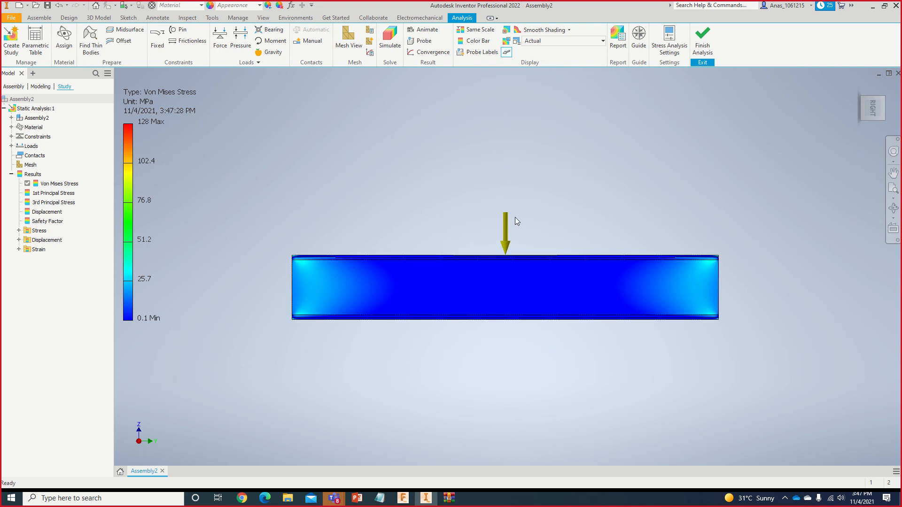
{"action": "left_click", "coordinate": [47, 211]}
{"action": "left_click", "coordinate": [47, 211]}
{"action": "double_click", "coordinate": [54, 213]}
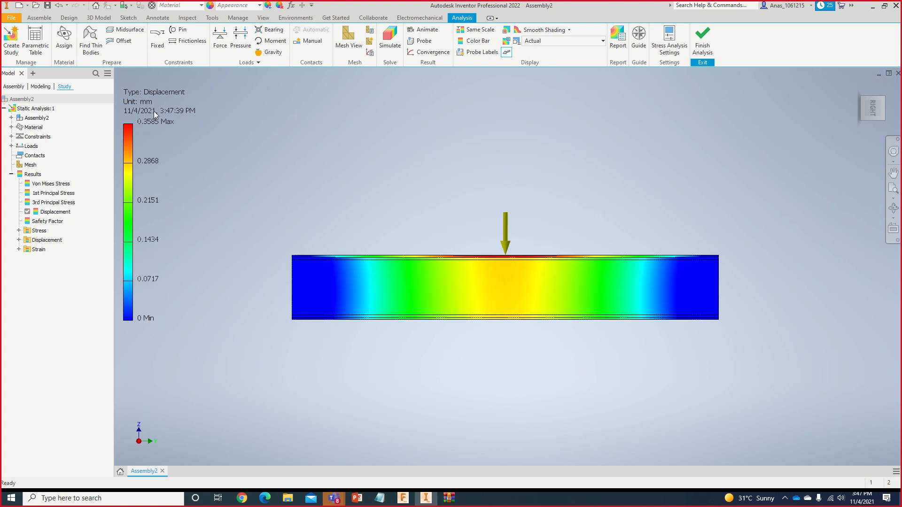
Step: Examine the displacement contours along the upper flange and web at the beam's midspan at actual deformation scale
{"action": "scroll", "coordinate": [521, 286], "scroll_direction": "down", "scroll_amount": 4}
{"action": "scroll", "coordinate": [522, 285], "scroll_direction": "up", "scroll_amount": 6}
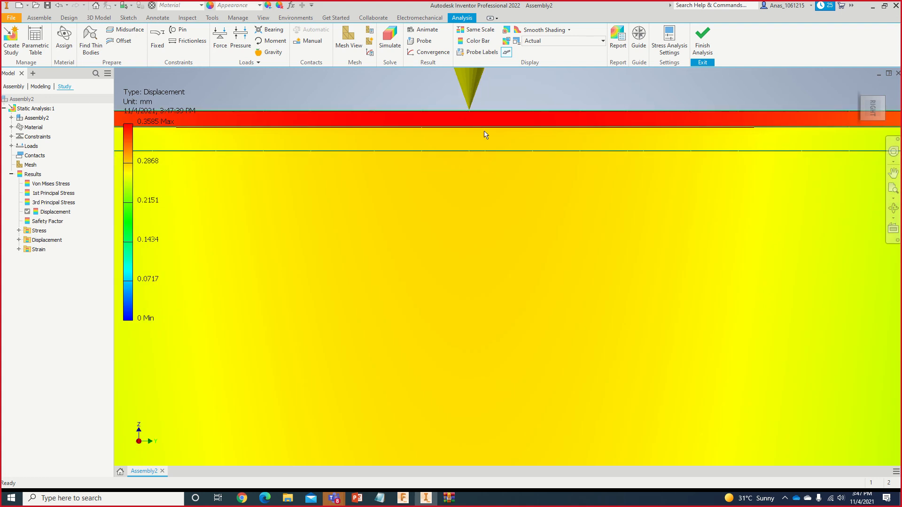
{"action": "scroll", "coordinate": [483, 145], "scroll_direction": "up", "scroll_amount": 3}
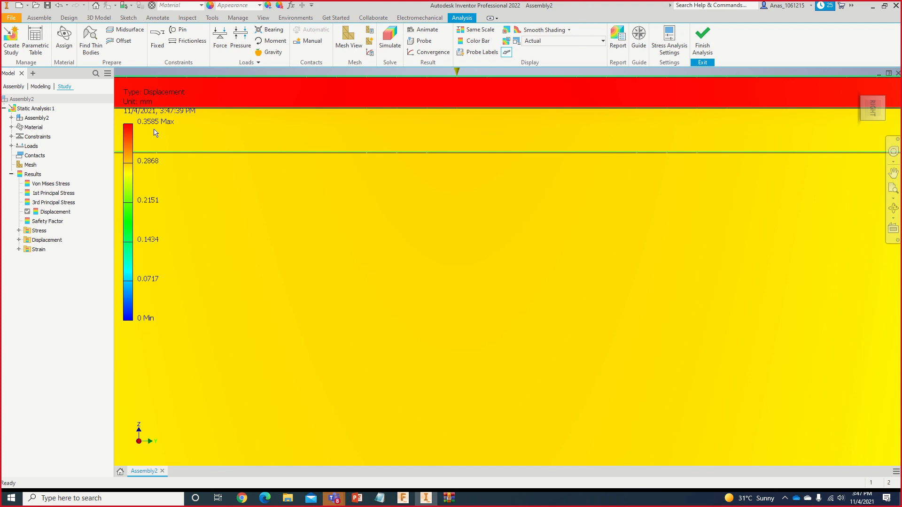
{"action": "scroll", "coordinate": [155, 135], "scroll_direction": "down", "scroll_amount": 4}
{"action": "scroll", "coordinate": [153, 132], "scroll_direction": "down", "scroll_amount": 6}
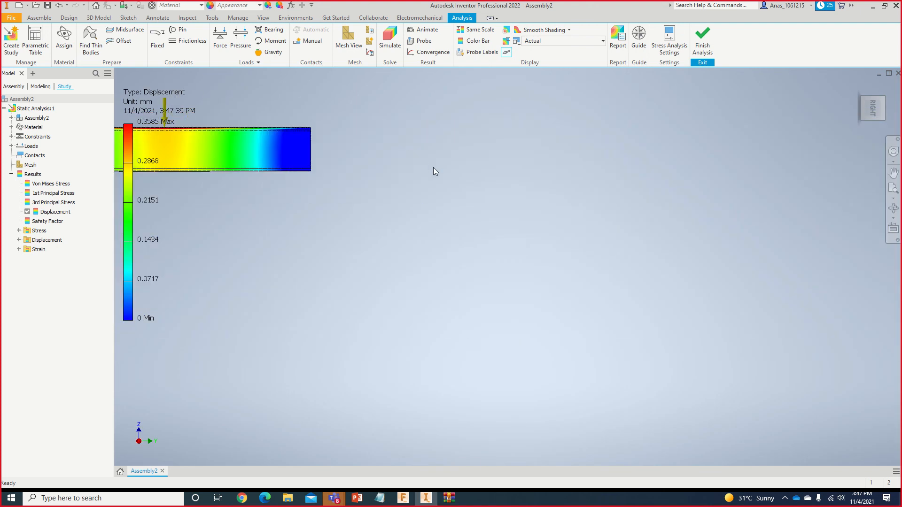
{"action": "middle_click_drag", "start_coordinate": [433, 167], "coordinate": [714, 230]}
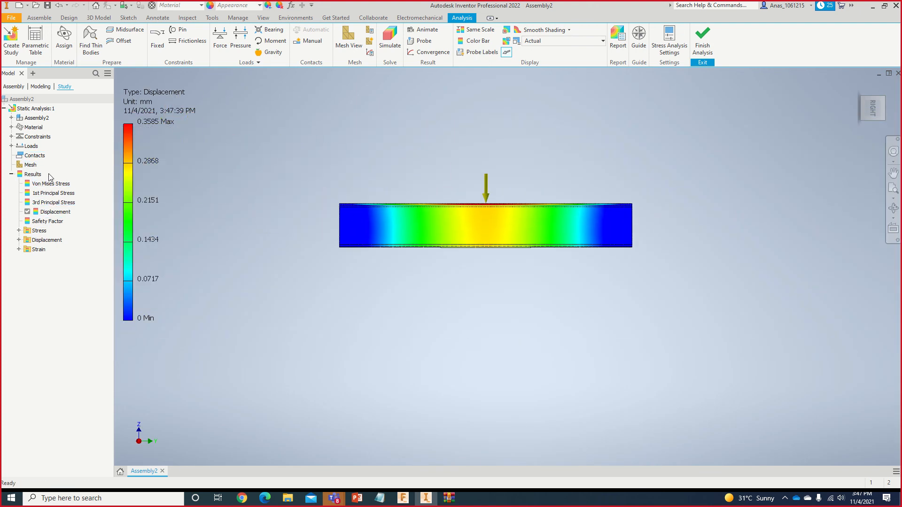
{"action": "scroll", "coordinate": [493, 213], "scroll_direction": "up", "scroll_amount": 6}
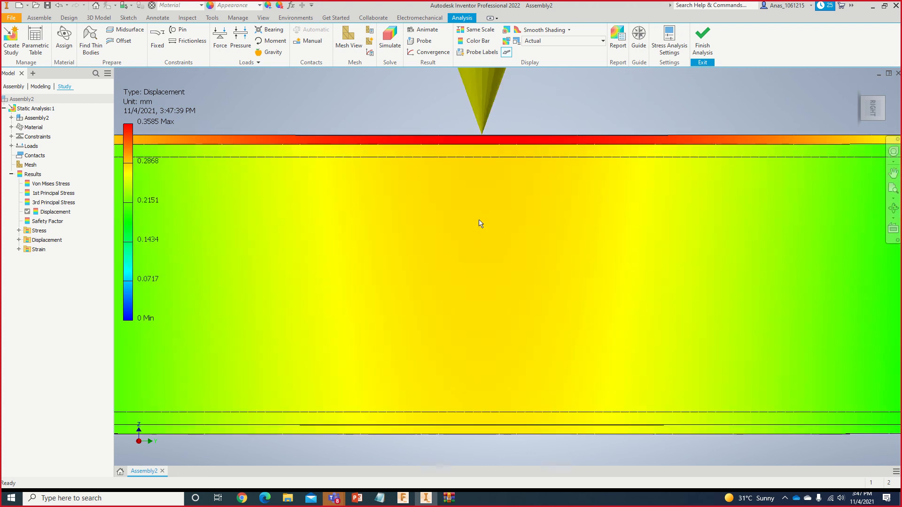
{"action": "scroll", "coordinate": [480, 224], "scroll_direction": "down", "scroll_amount": 3}
{"action": "scroll", "coordinate": [479, 223], "scroll_direction": "down", "scroll_amount": 2}
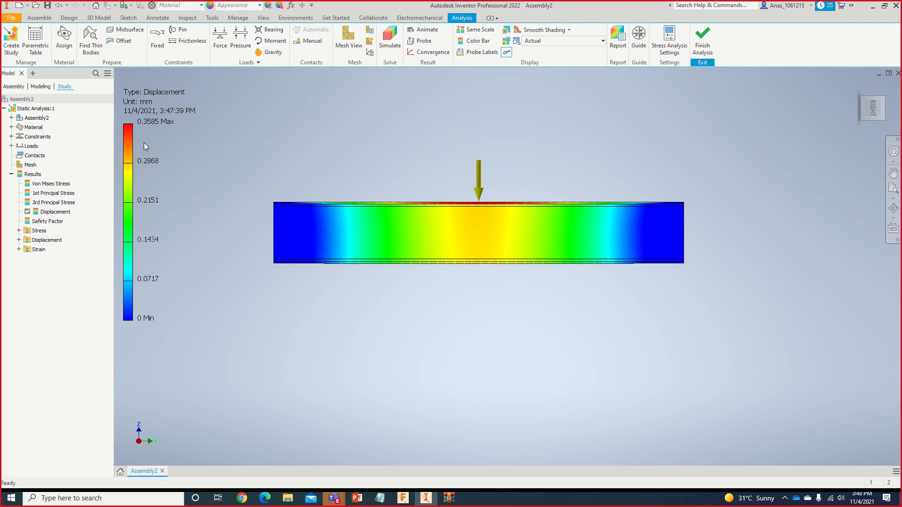
Step: Preview the displacement at the Adjusted x0.5 deformation scale and set the scale to Adjusted x1
{"action": "left_click", "coordinate": [585, 42]}
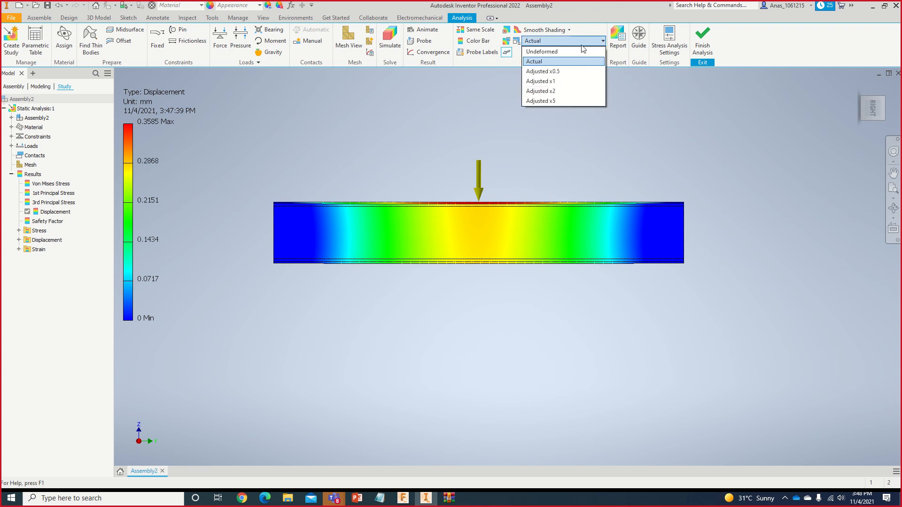
{"action": "left_click", "coordinate": [571, 71]}
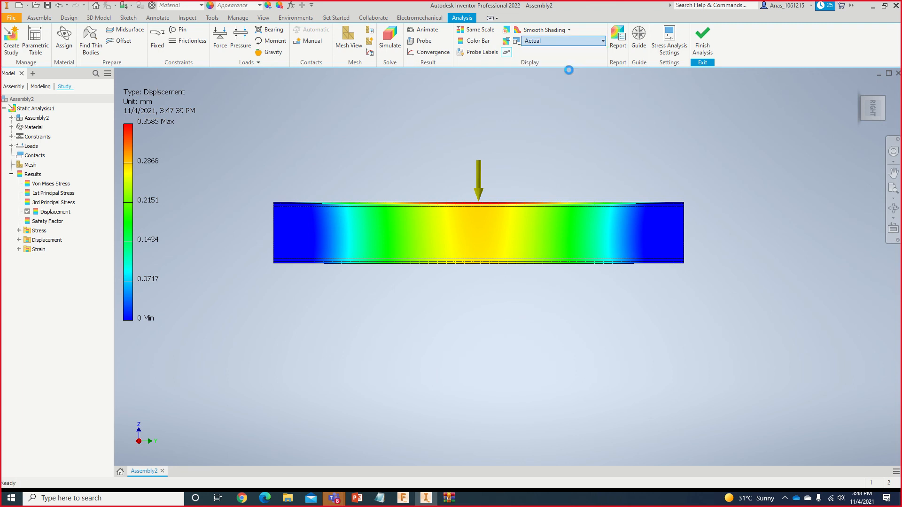
{"action": "left_click", "coordinate": [573, 41]}
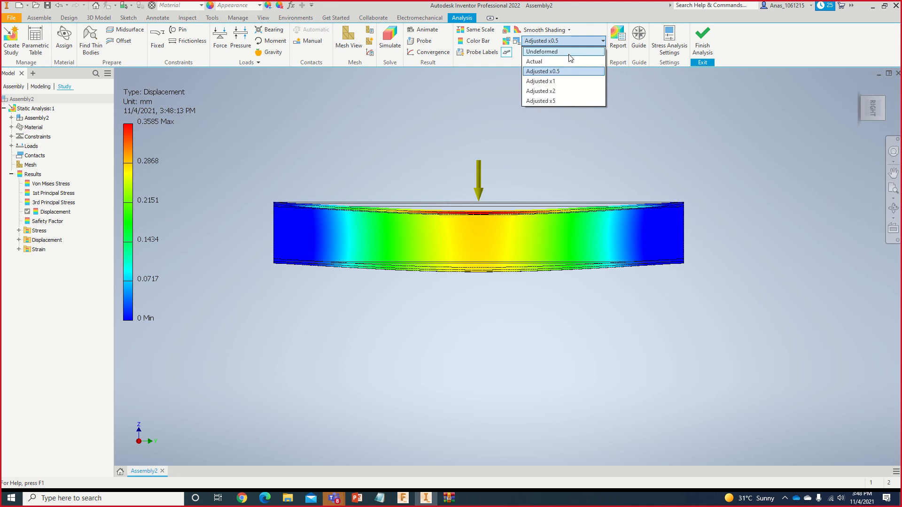
{"action": "left_click", "coordinate": [572, 82]}
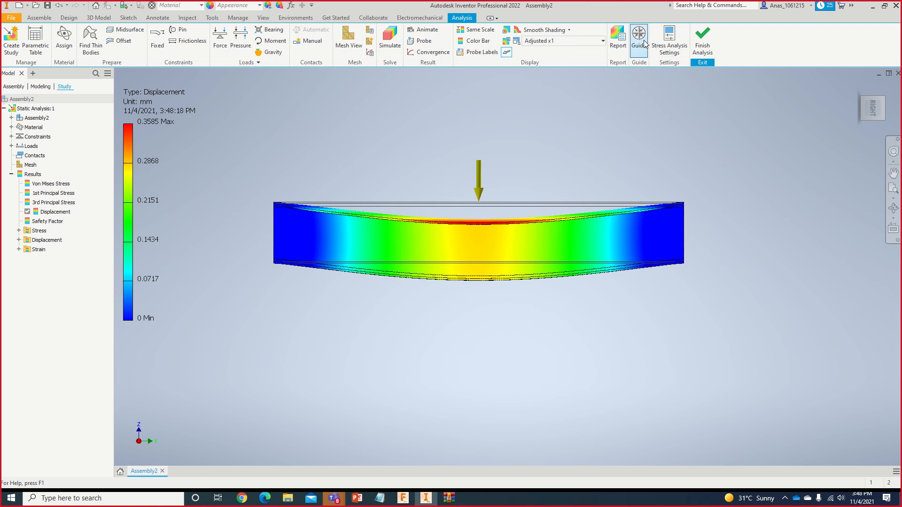
Step: Start a stress analysis report with the images size set to 1024 x 768
{"action": "left_click", "coordinate": [618, 42]}
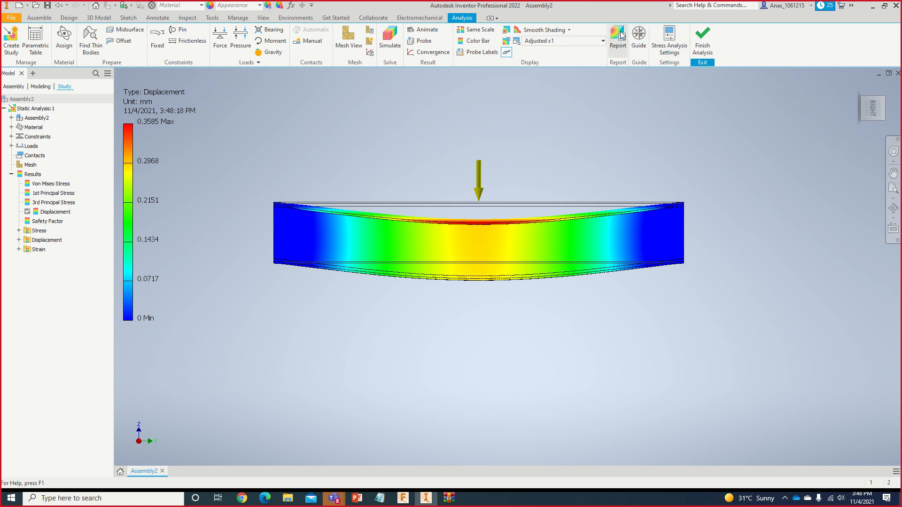
{"action": "left_click", "coordinate": [214, 233]}
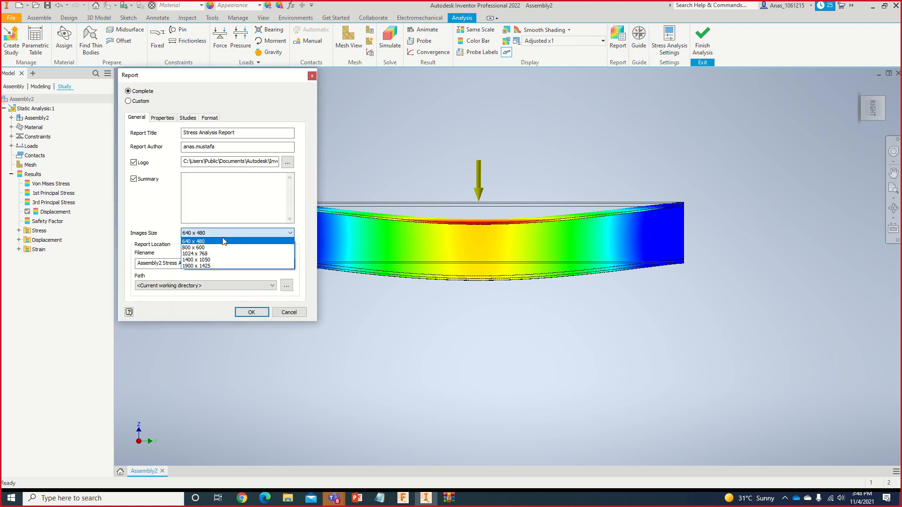
{"action": "left_click", "coordinate": [223, 258]}
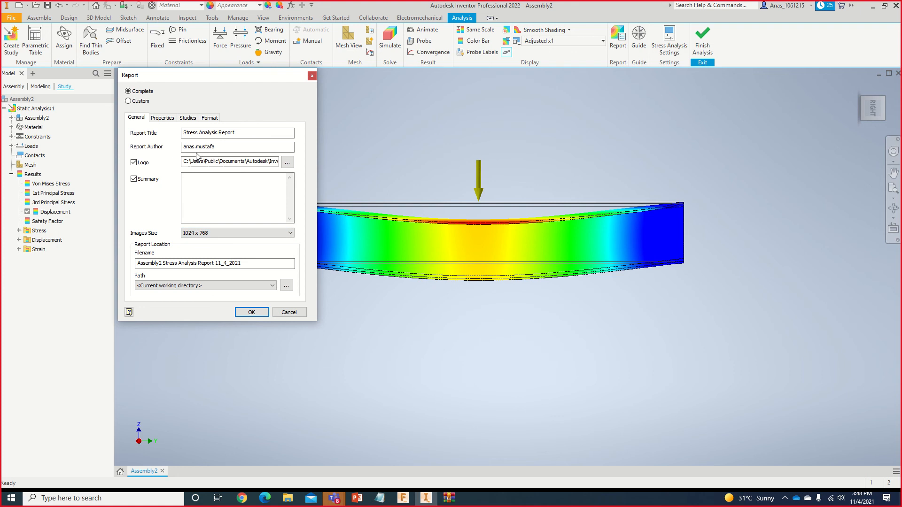
{"action": "left_click_drag", "start_coordinate": [234, 78], "coordinate": [14, 158]}
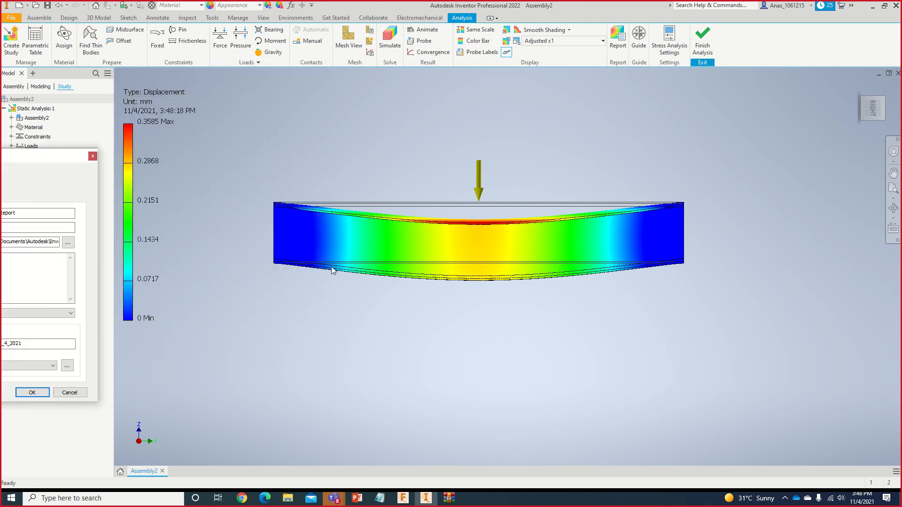
{"action": "left_click_drag", "start_coordinate": [45, 155], "coordinate": [333, 108]}
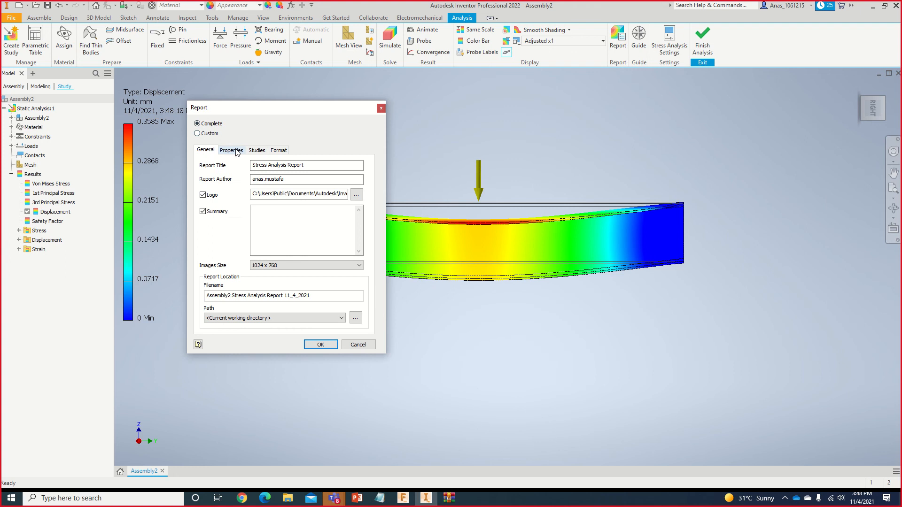
Step: Limit the report's study content to only the Results of Static Analysis:1 and generate the report
{"action": "left_click", "coordinate": [257, 150]}
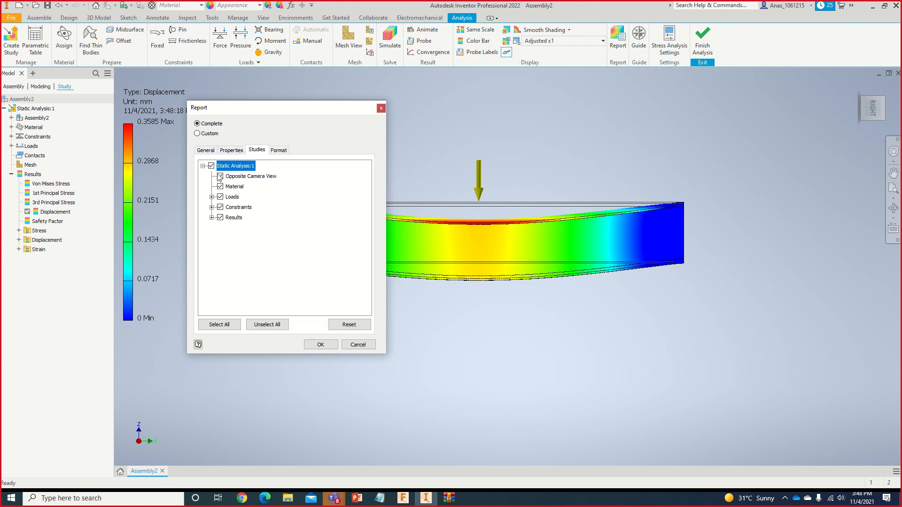
{"action": "left_click", "coordinate": [220, 207]}
{"action": "left_click", "coordinate": [219, 197]}
{"action": "left_click", "coordinate": [219, 186]}
{"action": "left_click", "coordinate": [220, 177]}
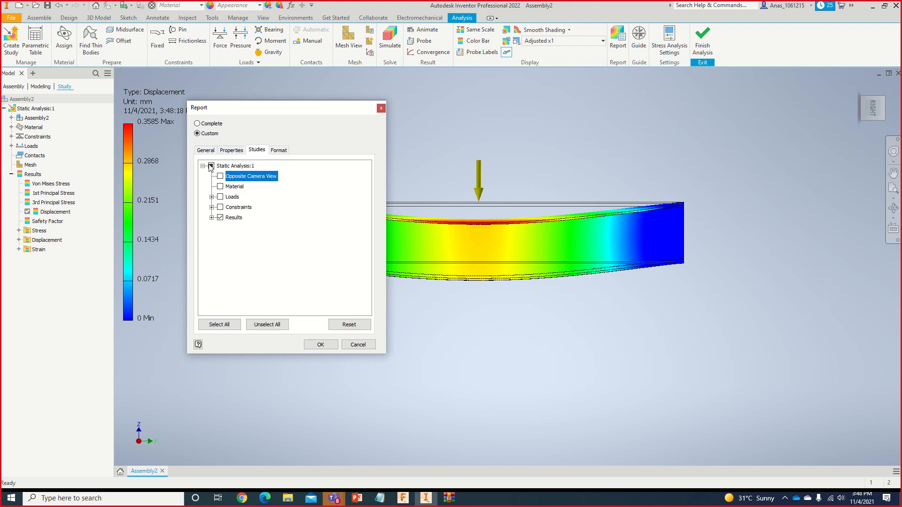
{"action": "double_click", "coordinate": [211, 166]}
{"action": "left_click", "coordinate": [204, 167]}
{"action": "left_click", "coordinate": [211, 166]}
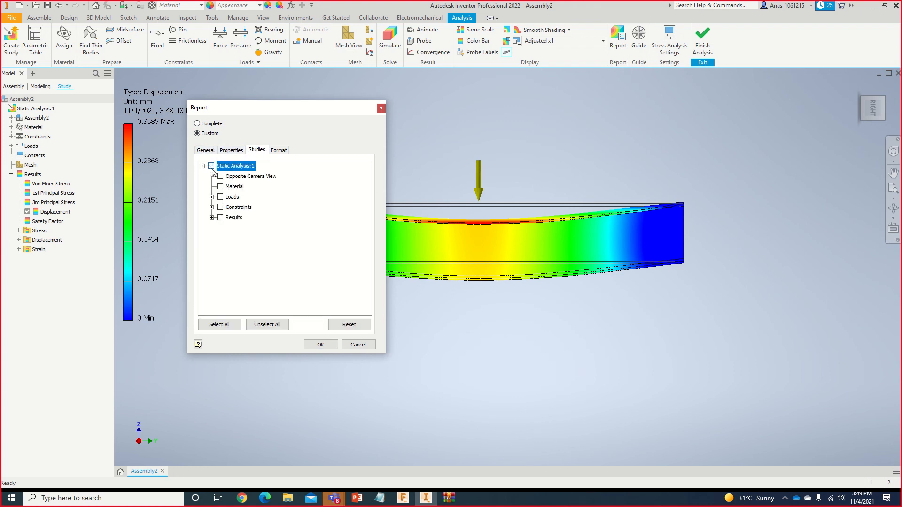
{"action": "left_click", "coordinate": [220, 217]}
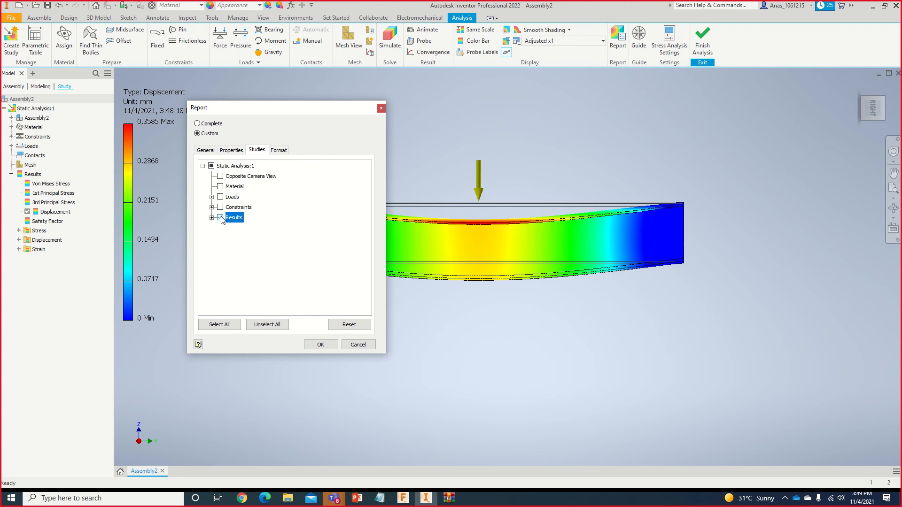
{"action": "left_click", "coordinate": [313, 344]}
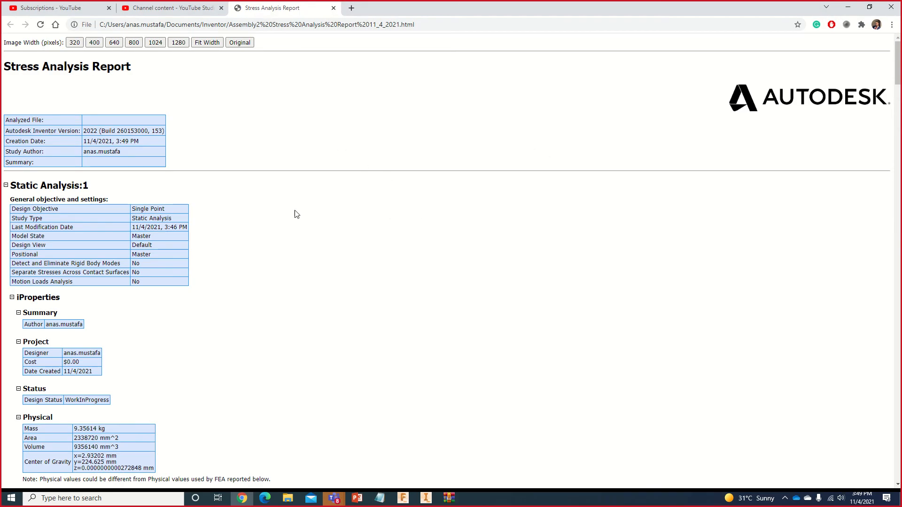
Step: Examine the generated report's constraint reaction table and its result summary of minimum and maximum stresses, displacements and strains
{"action": "scroll", "coordinate": [297, 215], "scroll_direction": "down", "scroll_amount": 7}
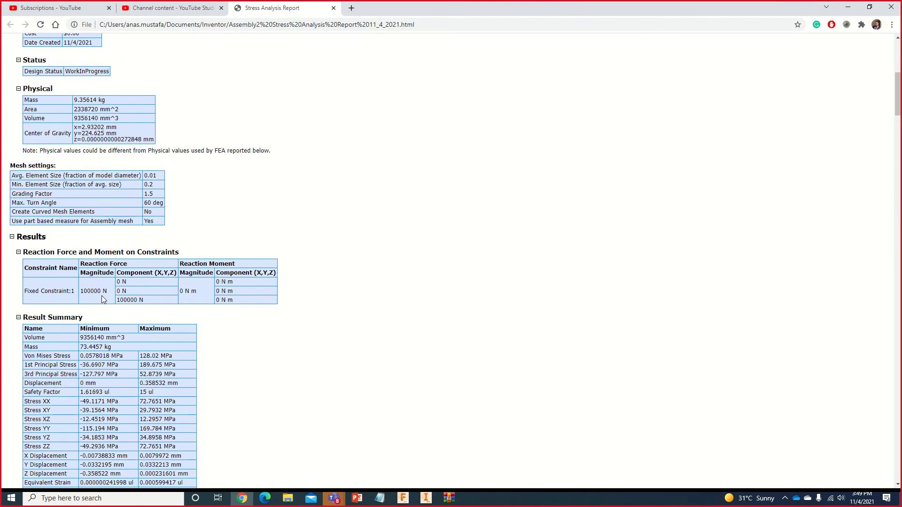
{"action": "left_click_drag", "start_coordinate": [40, 292], "coordinate": [259, 297]}
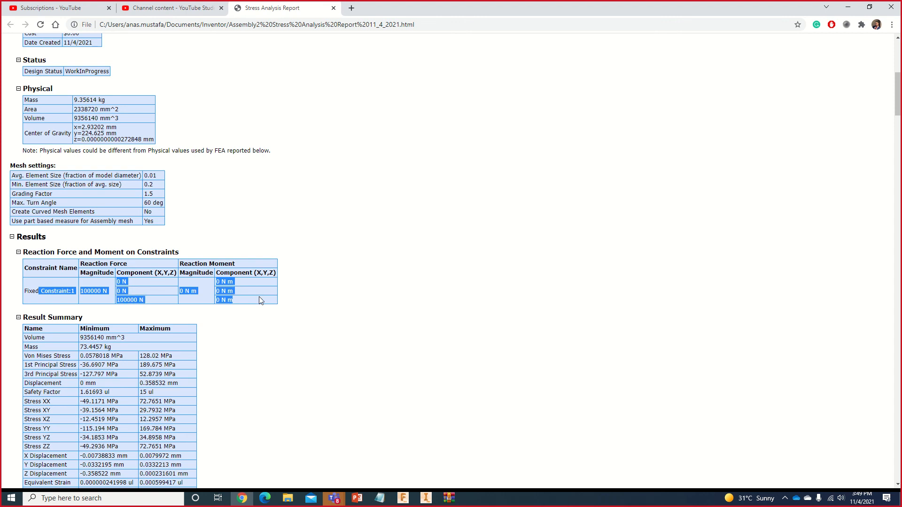
{"action": "left_click", "coordinate": [359, 292]}
{"action": "scroll", "coordinate": [306, 296], "scroll_direction": "down", "scroll_amount": 2}
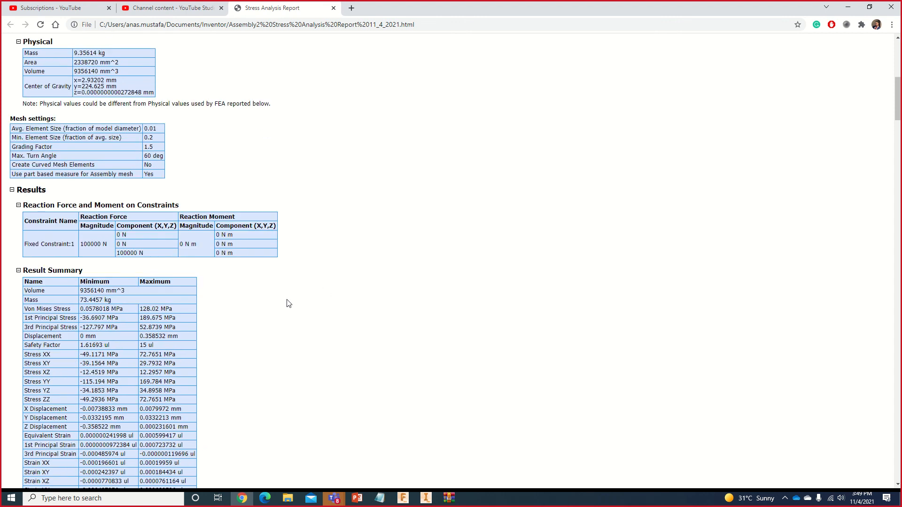
{"action": "double_click", "coordinate": [97, 233]}
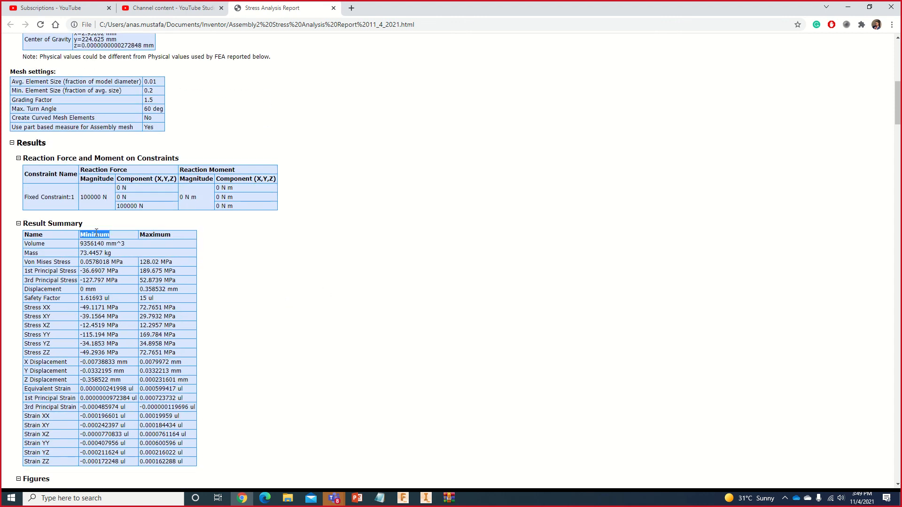
{"action": "left_click_drag", "start_coordinate": [188, 465], "coordinate": [8, 361]}
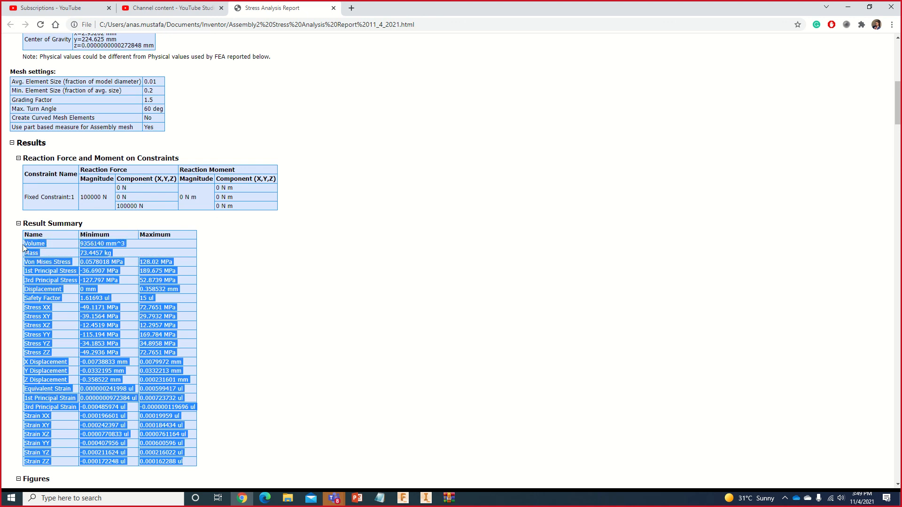
{"action": "left_click", "coordinate": [282, 307]}
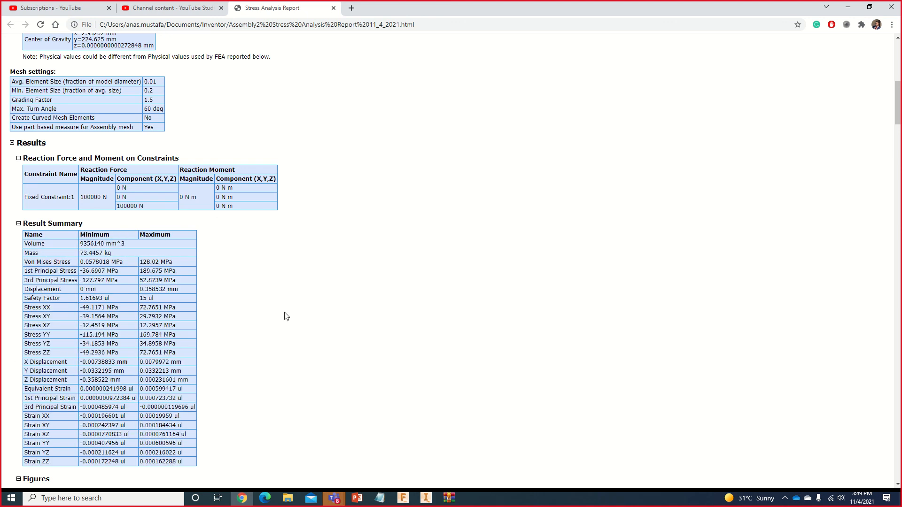
{"action": "double_click", "coordinate": [33, 370]}
{"action": "double_click", "coordinate": [35, 379]}
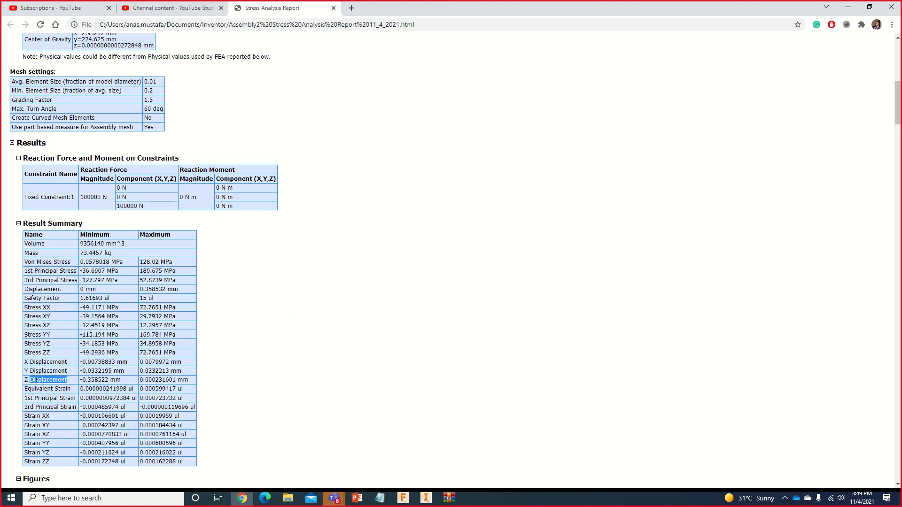
{"action": "left_click", "coordinate": [42, 417]}
{"action": "triple_click", "coordinate": [48, 263]}
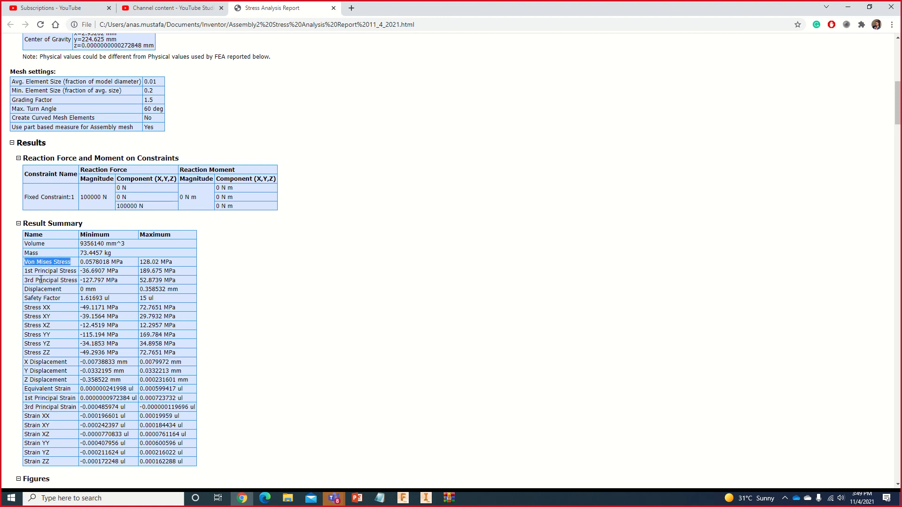
Step: Review the report's result figures from Von Mises Stress through the stress components to the X and Y displacements
{"action": "scroll", "coordinate": [106, 361], "scroll_direction": "down", "scroll_amount": 6}
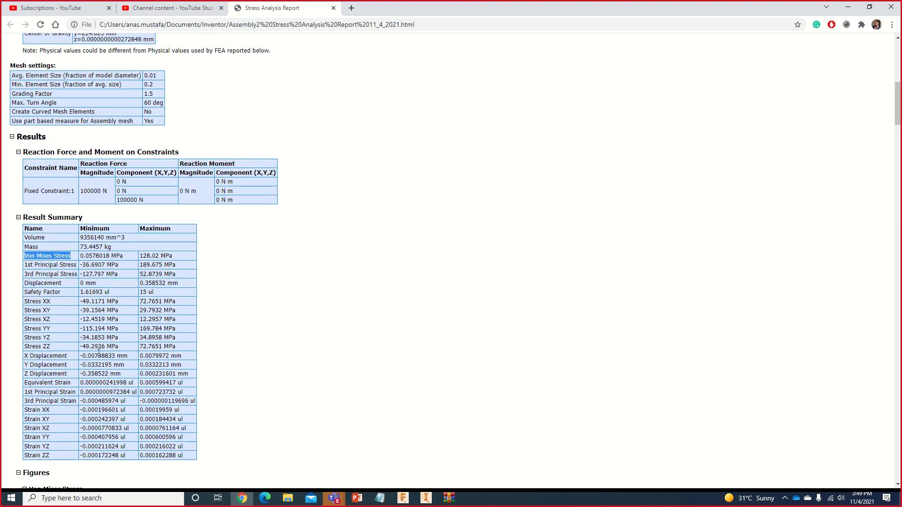
{"action": "scroll", "coordinate": [111, 370], "scroll_direction": "down", "scroll_amount": 3}
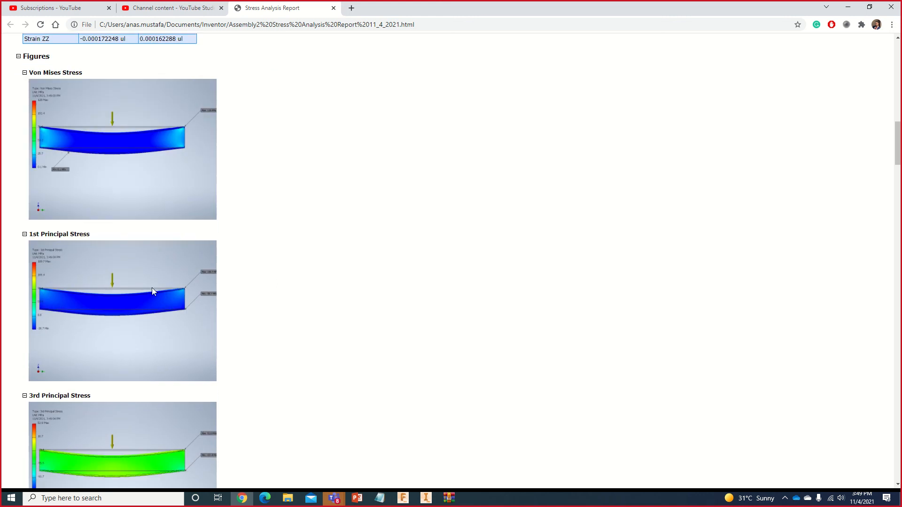
{"action": "scroll", "coordinate": [151, 287], "scroll_direction": "up", "scroll_amount": 5}
{"action": "scroll", "coordinate": [149, 303], "scroll_direction": "down", "scroll_amount": 20}
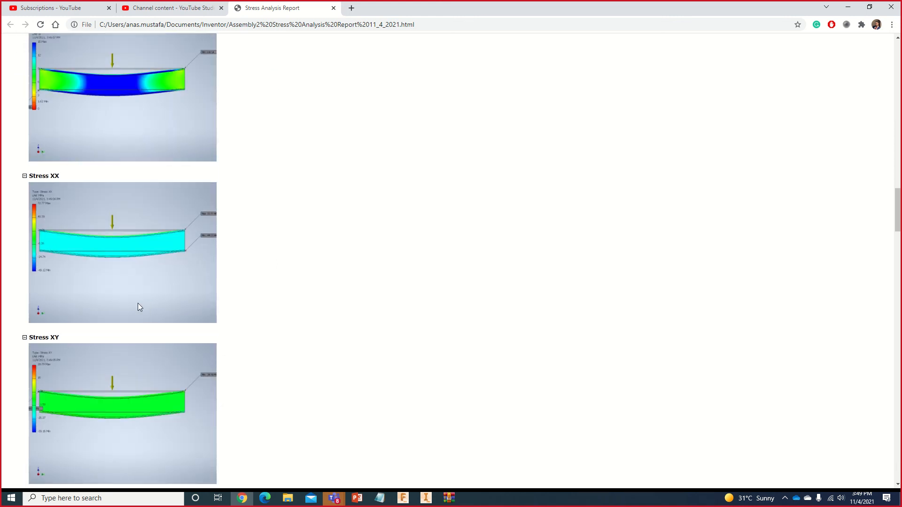
{"action": "scroll", "coordinate": [137, 305], "scroll_direction": "down", "scroll_amount": 15}
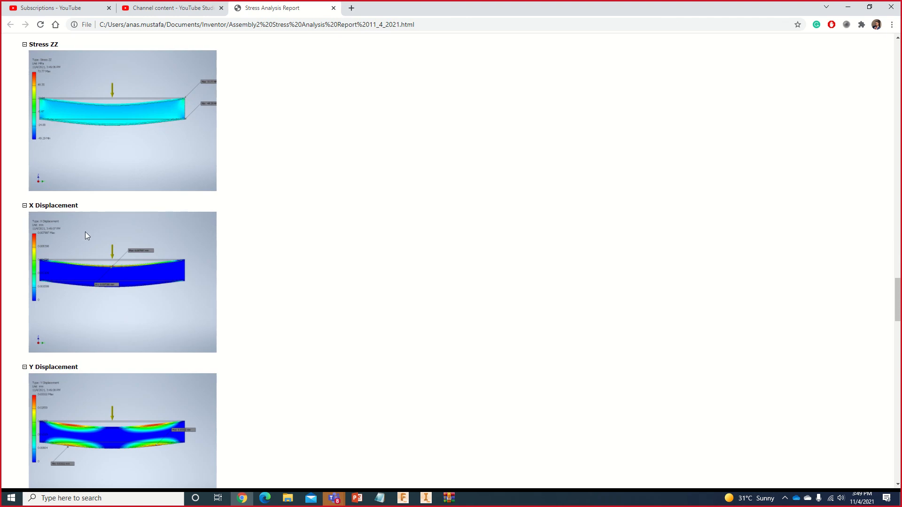
Step: Review the report's X, Y and Z displacement figures, and return through the stress figures and result summary to the report's beginning
{"action": "scroll", "coordinate": [82, 301], "scroll_direction": "down", "scroll_amount": 1}
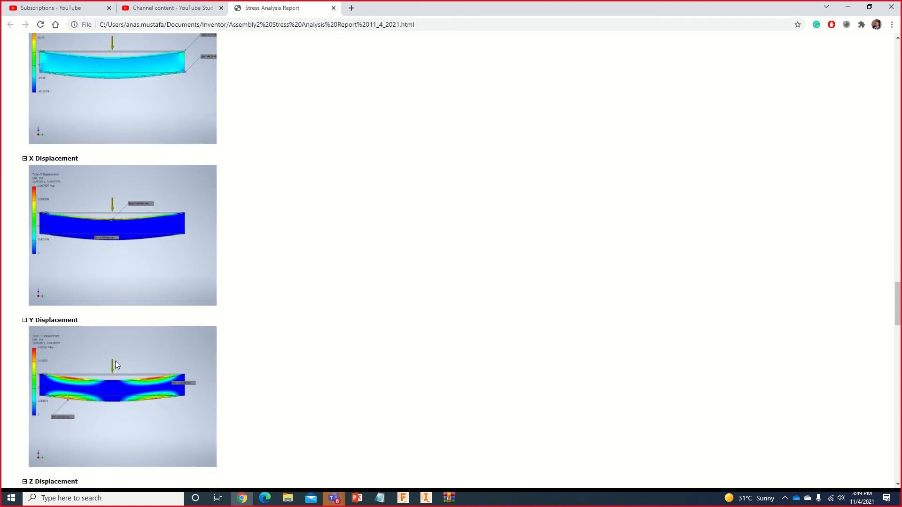
{"action": "scroll", "coordinate": [116, 364], "scroll_direction": "down", "scroll_amount": 5}
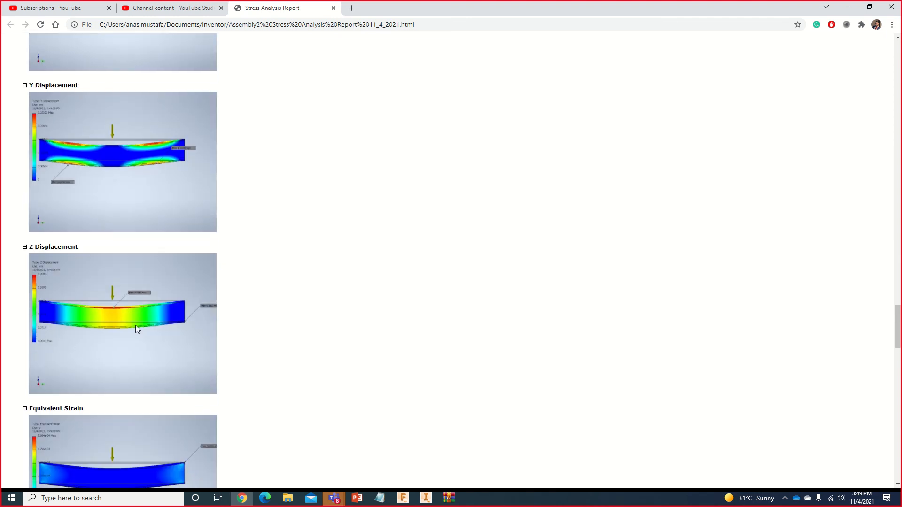
{"action": "scroll", "coordinate": [141, 340], "scroll_direction": "down", "scroll_amount": 1}
{"action": "scroll", "coordinate": [140, 340], "scroll_direction": "up", "scroll_amount": 3}
{"action": "scroll", "coordinate": [131, 302], "scroll_direction": "up", "scroll_amount": 2}
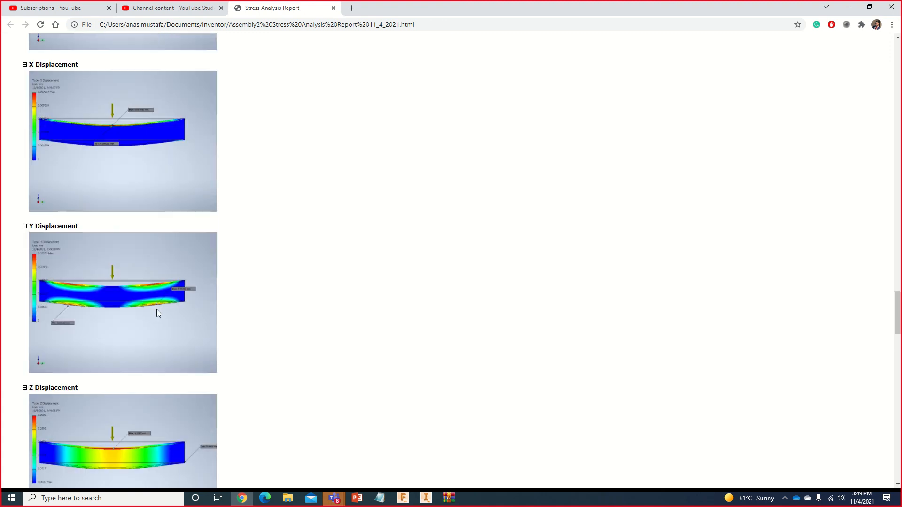
{"action": "scroll", "coordinate": [158, 312], "scroll_direction": "up", "scroll_amount": 2}
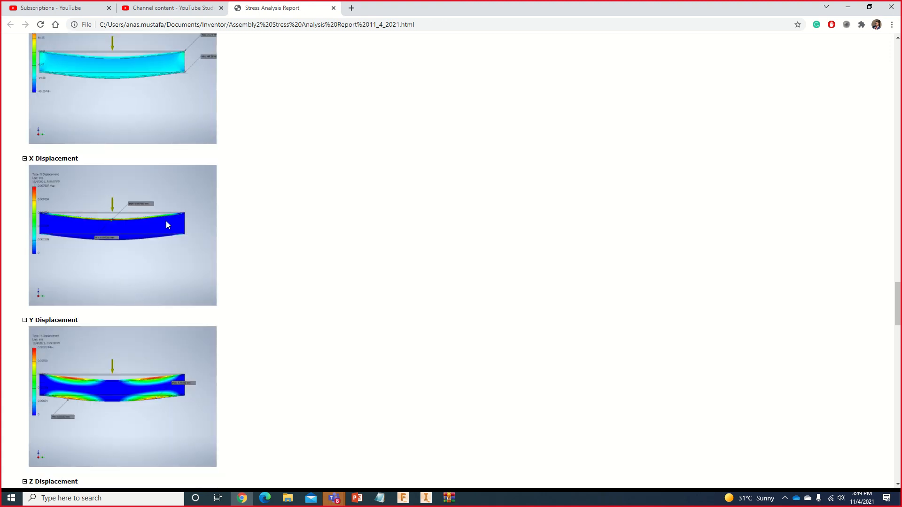
{"action": "scroll", "coordinate": [121, 243], "scroll_direction": "up", "scroll_amount": 20}
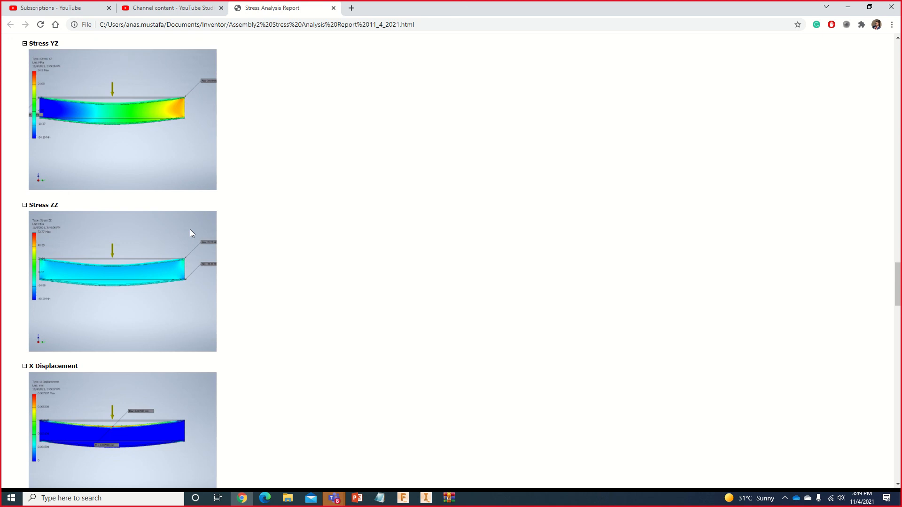
{"action": "scroll", "coordinate": [193, 315], "scroll_direction": "up", "scroll_amount": 20}
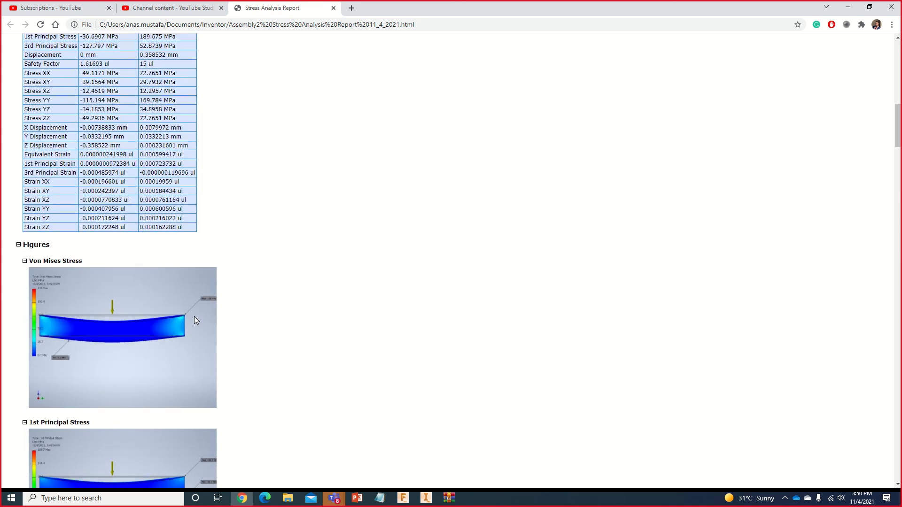
{"action": "scroll", "coordinate": [296, 415], "scroll_direction": "down", "scroll_amount": 8}
{"action": "scroll", "coordinate": [333, 345], "scroll_direction": "up", "scroll_amount": 9}
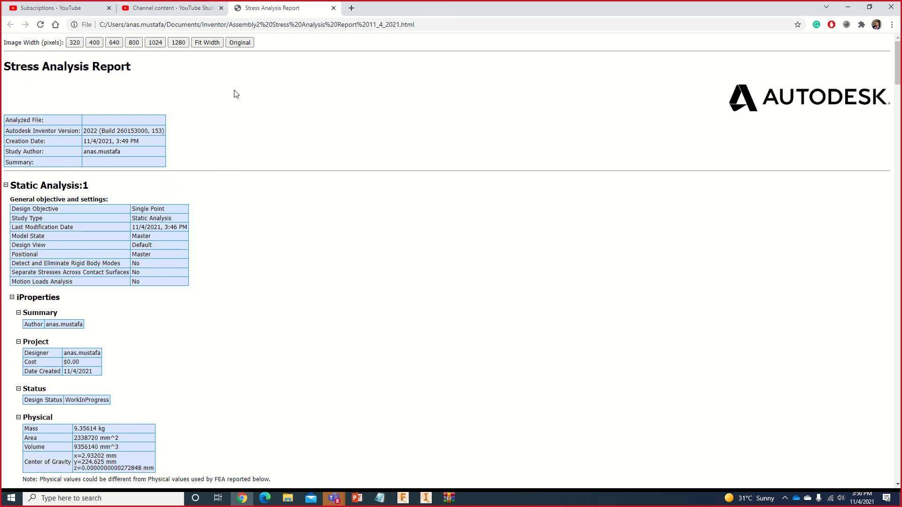
Step: Switch to Inventor and check the file formats offered for the stress analysis report, without generating another report
{"action": "key", "text": "alt+Tab"}
{"action": "key", "text": "alt+Tab"}
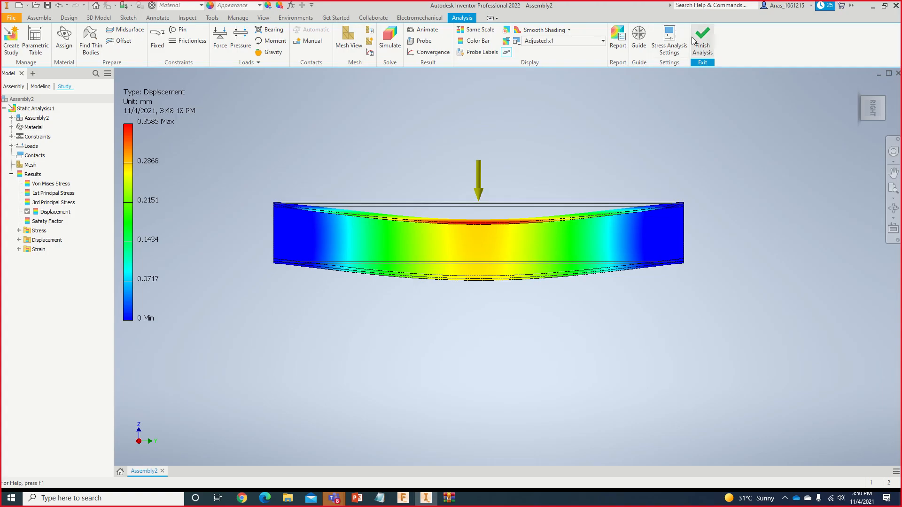
{"action": "left_click", "coordinate": [618, 46]}
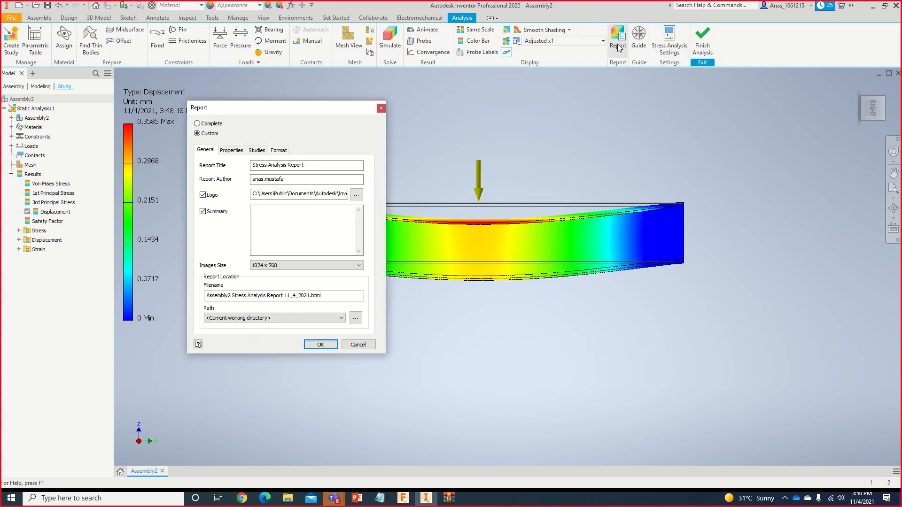
{"action": "left_click", "coordinate": [278, 150]}
{"action": "left_click", "coordinate": [270, 178]}
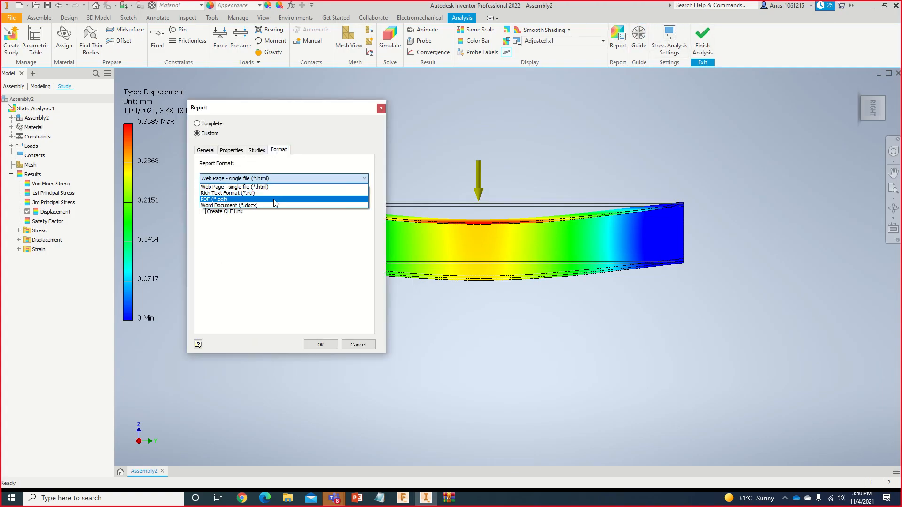
{"action": "left_click", "coordinate": [364, 347]}
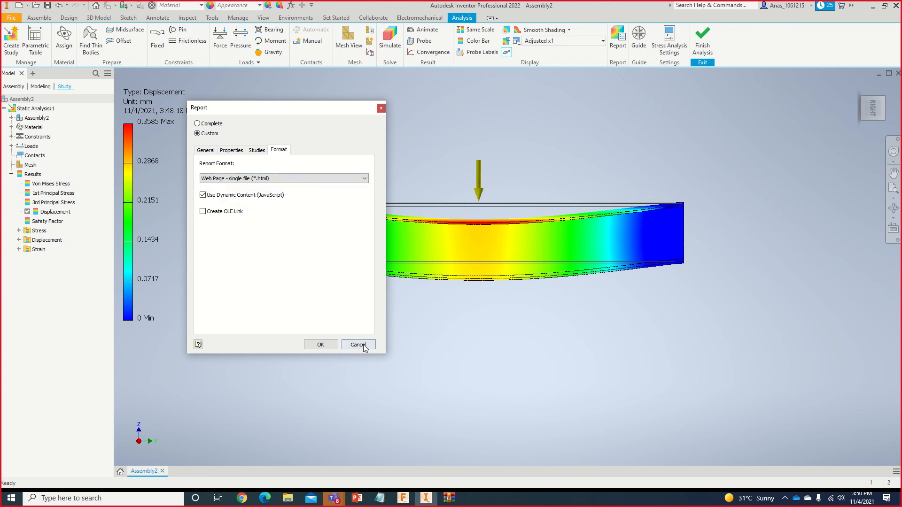
{"action": "left_click", "coordinate": [359, 345]}
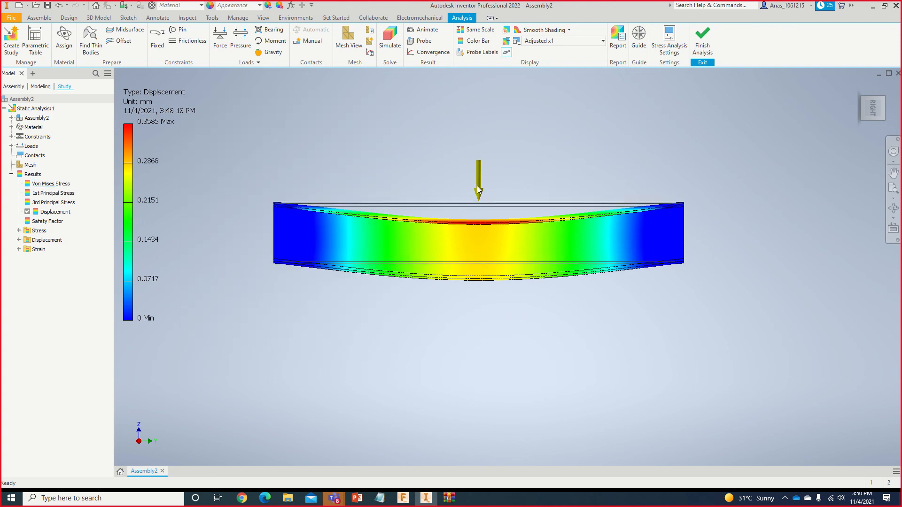
Step: Try the Actual deformation scale on the beam's displacement result, and set the displacement display to Adjusted x0.5
{"action": "scroll", "coordinate": [501, 189], "scroll_direction": "down", "scroll_amount": 3}
{"action": "scroll", "coordinate": [558, 177], "scroll_direction": "up", "scroll_amount": 5}
{"action": "left_click", "coordinate": [582, 42]}
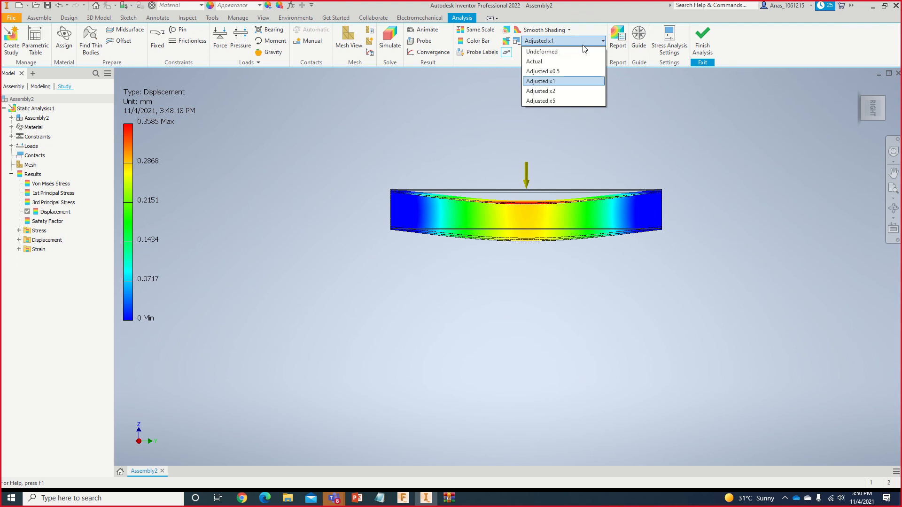
{"action": "left_click", "coordinate": [583, 41]}
{"action": "left_click", "coordinate": [583, 42]}
{"action": "left_click", "coordinate": [582, 63]}
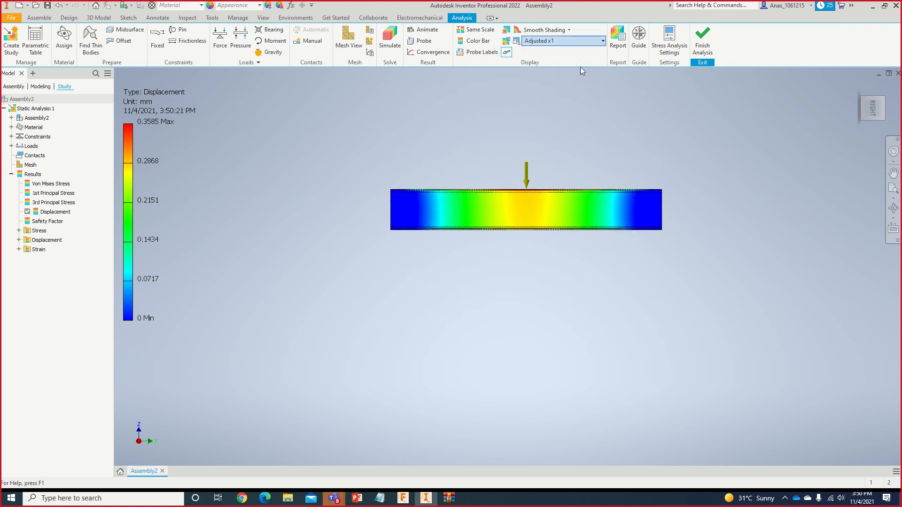
{"action": "left_click", "coordinate": [566, 42]}
{"action": "left_click", "coordinate": [572, 72]}
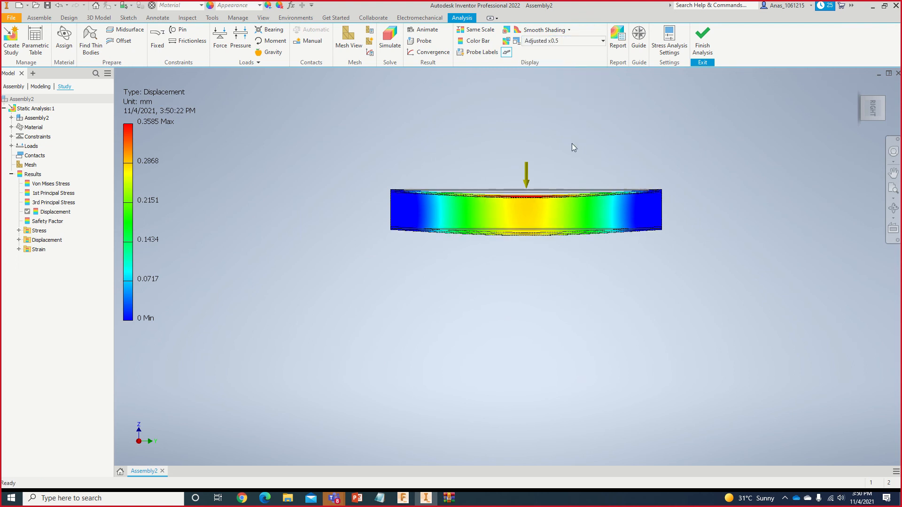
Step: Regenerate the report from the beam's isometric home view with Loads and Constraints excluded from the study content, overwriting the existing file
{"action": "middle_click_drag", "start_coordinate": [664, 161], "coordinate": [630, 218]}
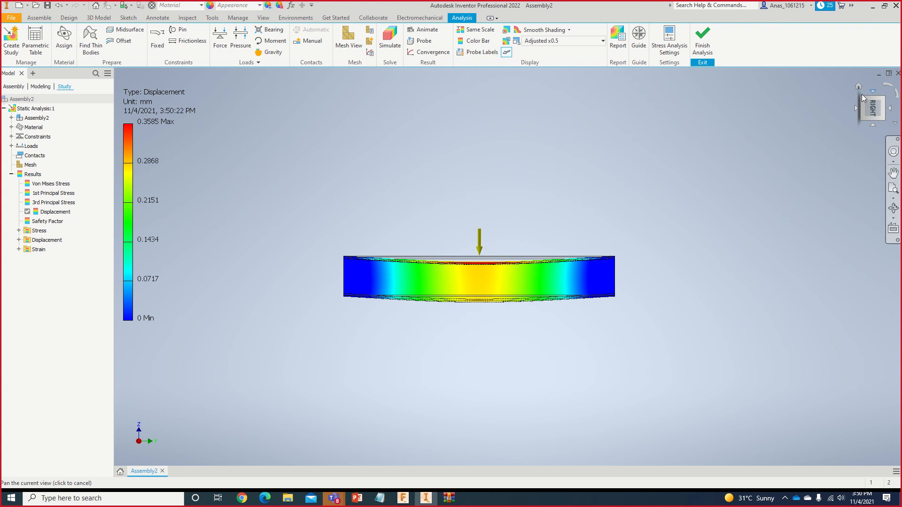
{"action": "left_click", "coordinate": [857, 87]}
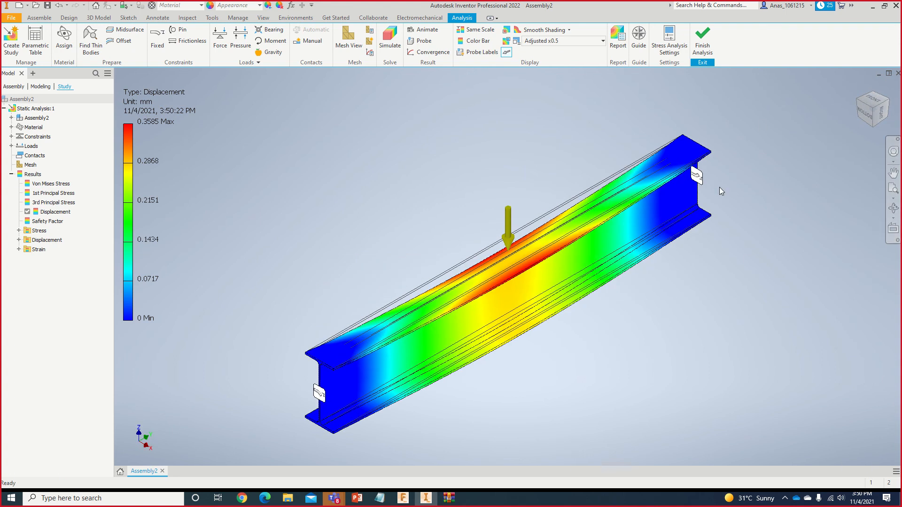
{"action": "left_click", "coordinate": [617, 40]}
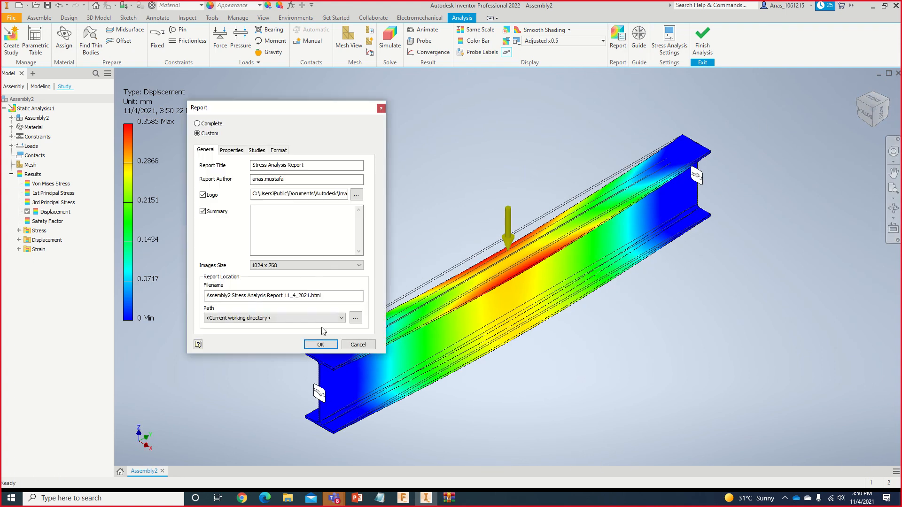
{"action": "left_click", "coordinate": [258, 150]}
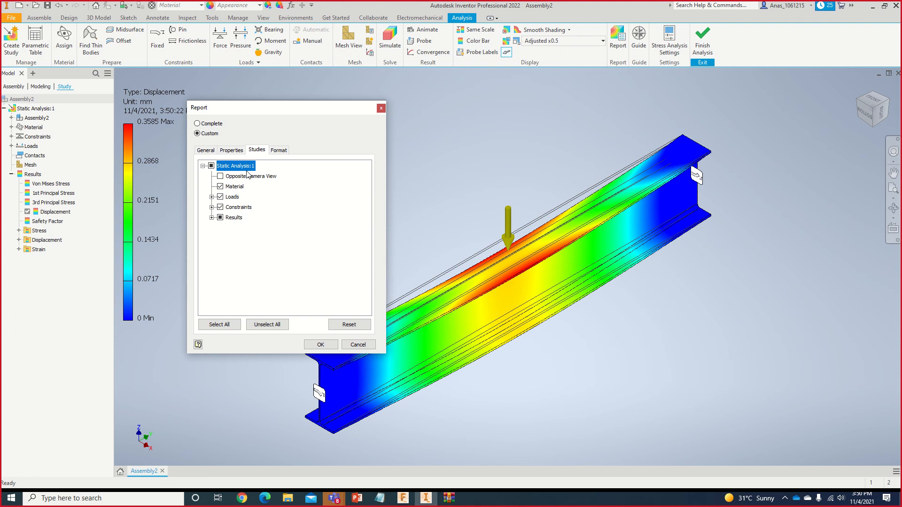
{"action": "left_click", "coordinate": [220, 196]}
{"action": "left_click", "coordinate": [219, 207]}
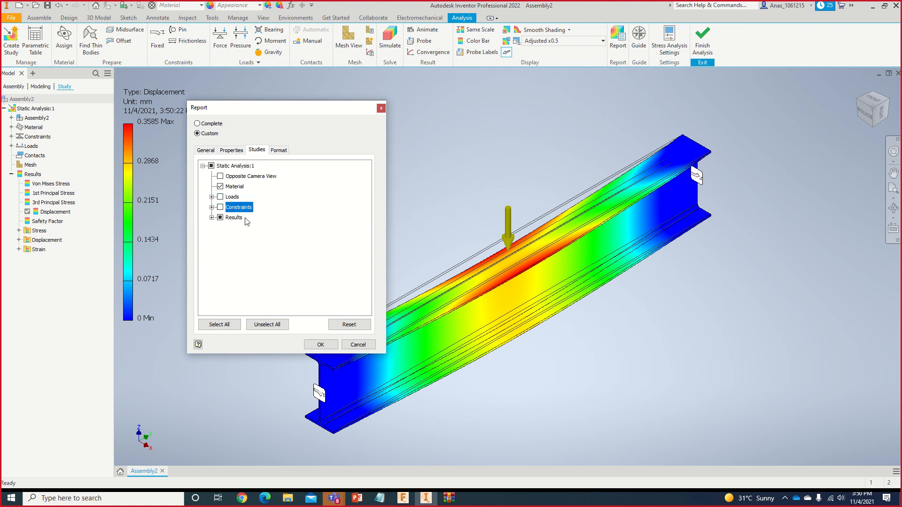
{"action": "left_click", "coordinate": [321, 345]}
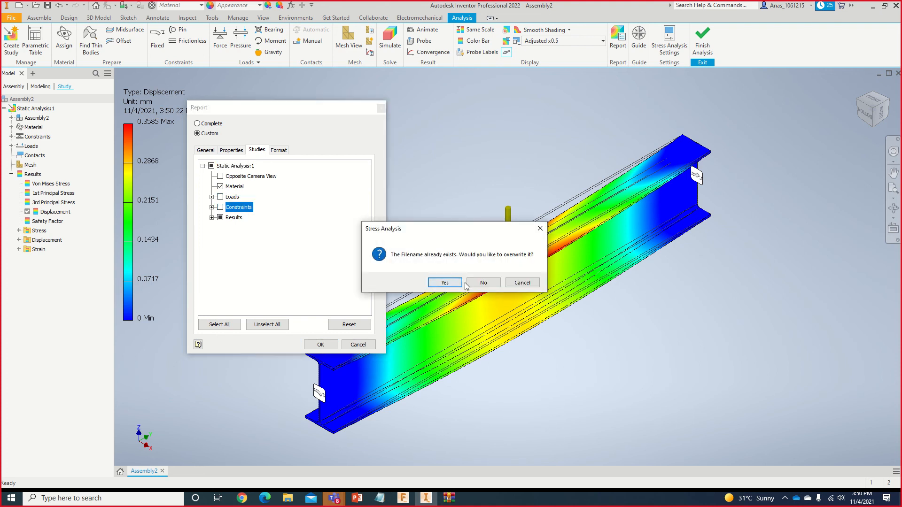
{"action": "left_click", "coordinate": [444, 283]}
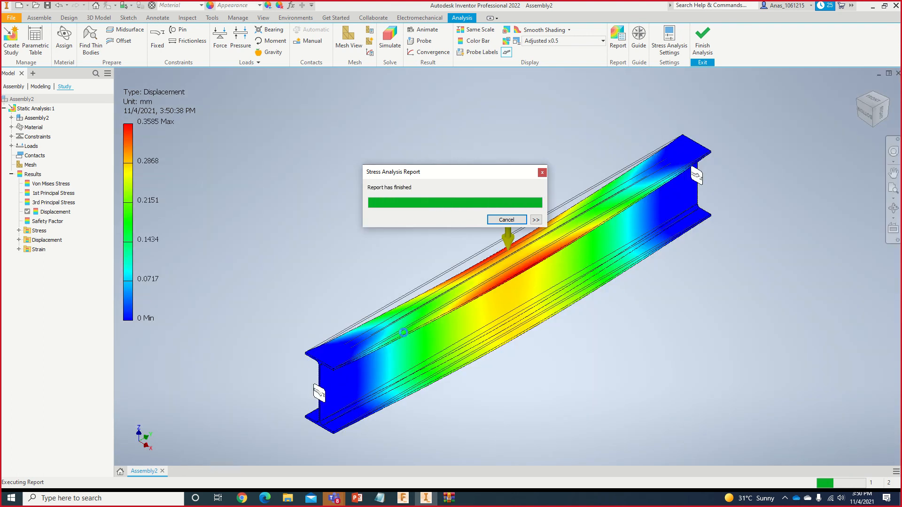
Step: Review the new report's stress, displacement and safety factor figures in isometric view, and return to Inventor
{"action": "scroll", "coordinate": [227, 225], "scroll_direction": "down", "scroll_amount": 15}
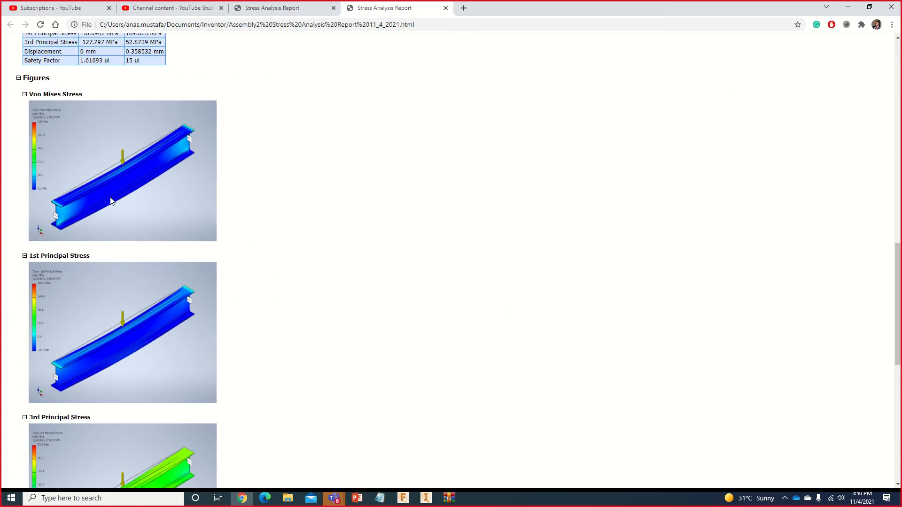
{"action": "scroll", "coordinate": [135, 294], "scroll_direction": "down", "scroll_amount": 6}
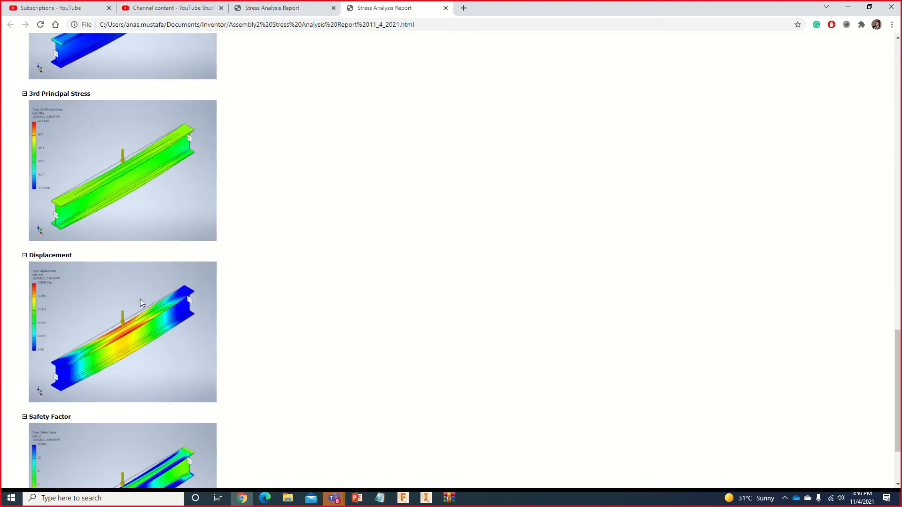
{"action": "scroll", "coordinate": [133, 288], "scroll_direction": "down", "scroll_amount": 2}
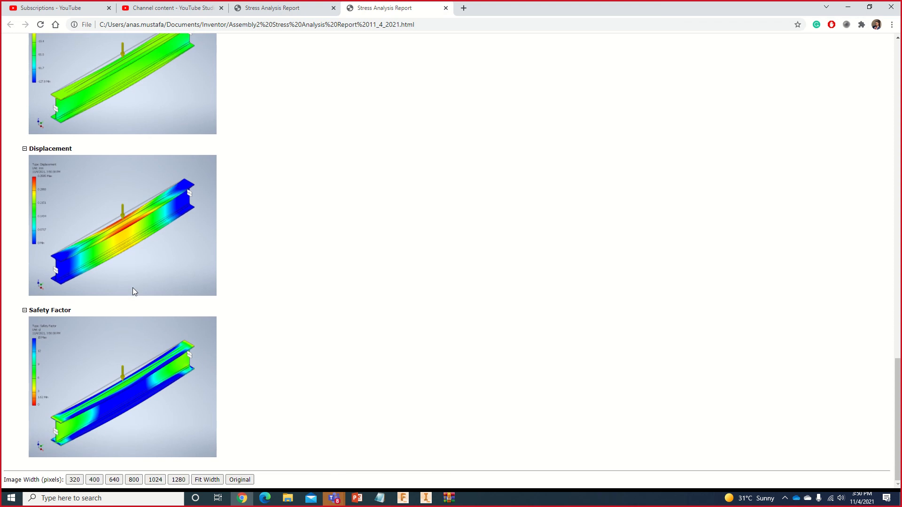
{"action": "scroll", "coordinate": [156, 281], "scroll_direction": "up", "scroll_amount": 7}
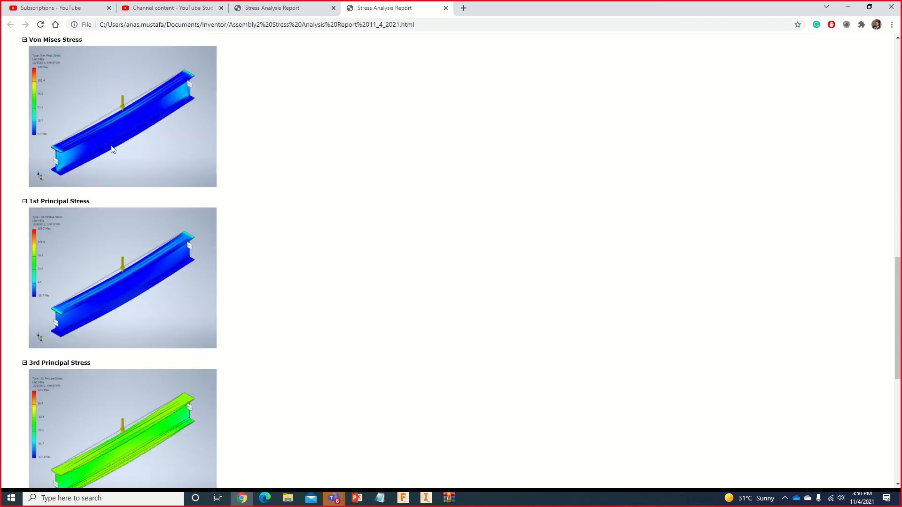
{"action": "scroll", "coordinate": [195, 161], "scroll_direction": "down", "scroll_amount": 1}
{"action": "scroll", "coordinate": [221, 195], "scroll_direction": "up", "scroll_amount": 18}
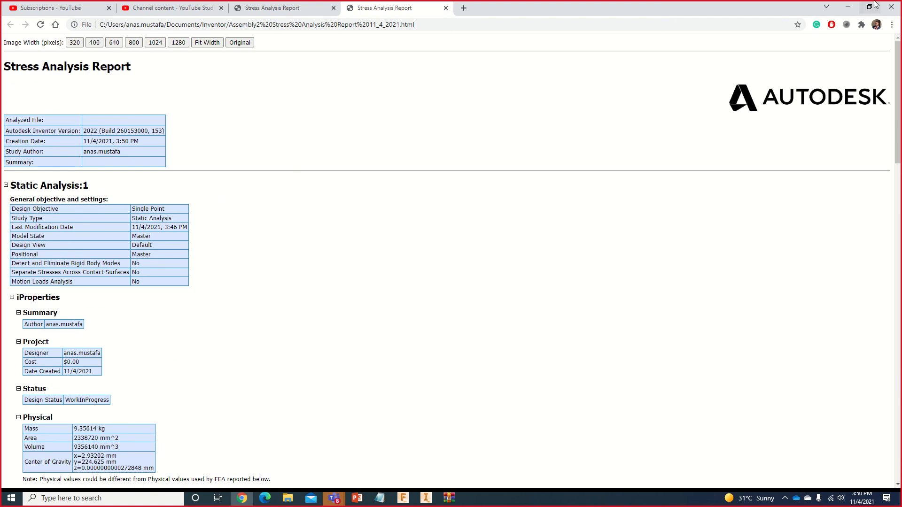
{"action": "left_click", "coordinate": [847, 7]}
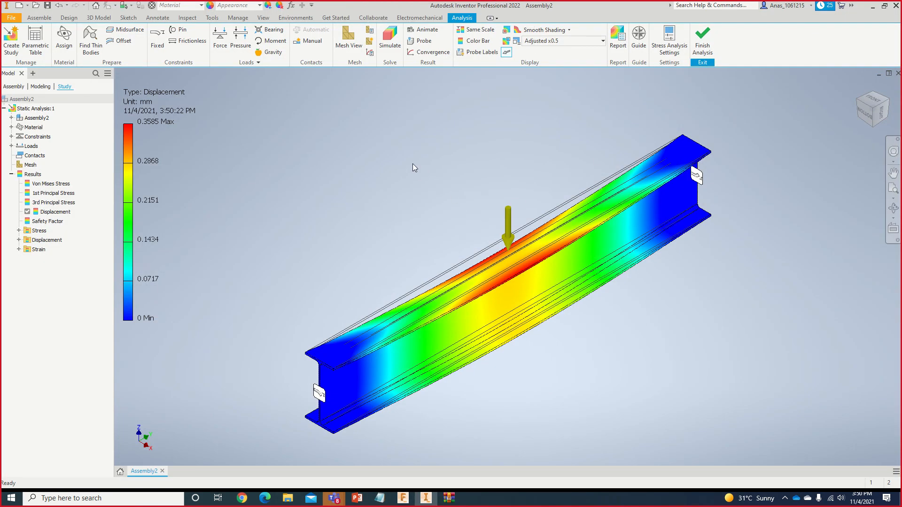
Step: Examine the displacement result's convergence plot, and check the convergence settings without changing them
{"action": "left_click", "coordinate": [433, 52]}
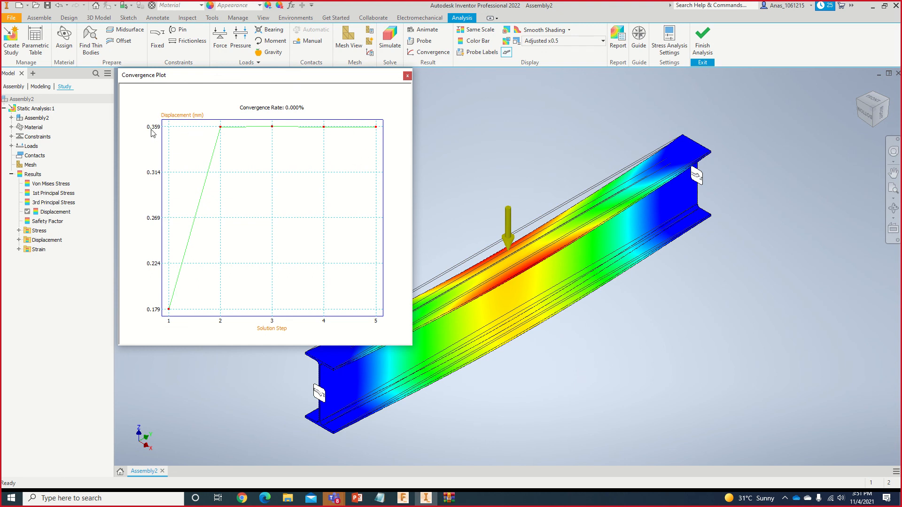
{"action": "left_click", "coordinate": [408, 76]}
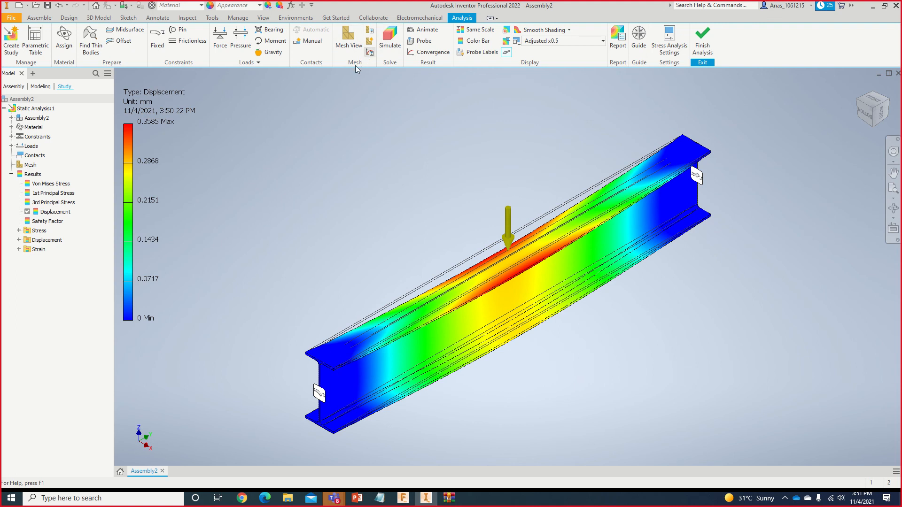
{"action": "left_click", "coordinate": [370, 41]}
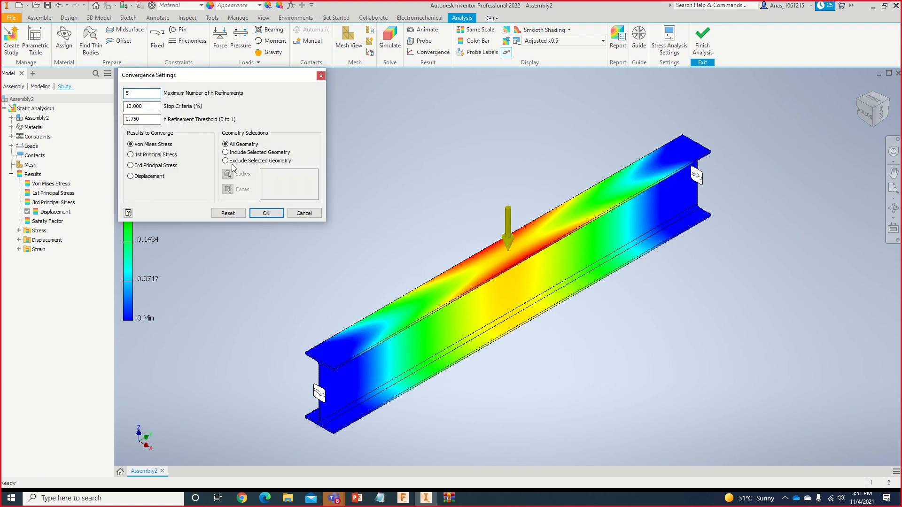
{"action": "left_click", "coordinate": [304, 214]}
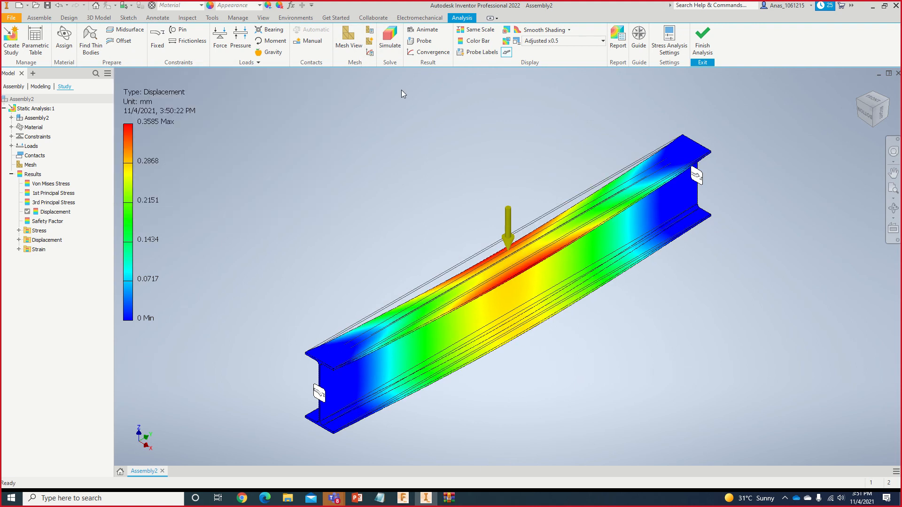
Step: Display the Von Mises Stress result on the beam and examine its convergence plot
{"action": "double_click", "coordinate": [52, 184]}
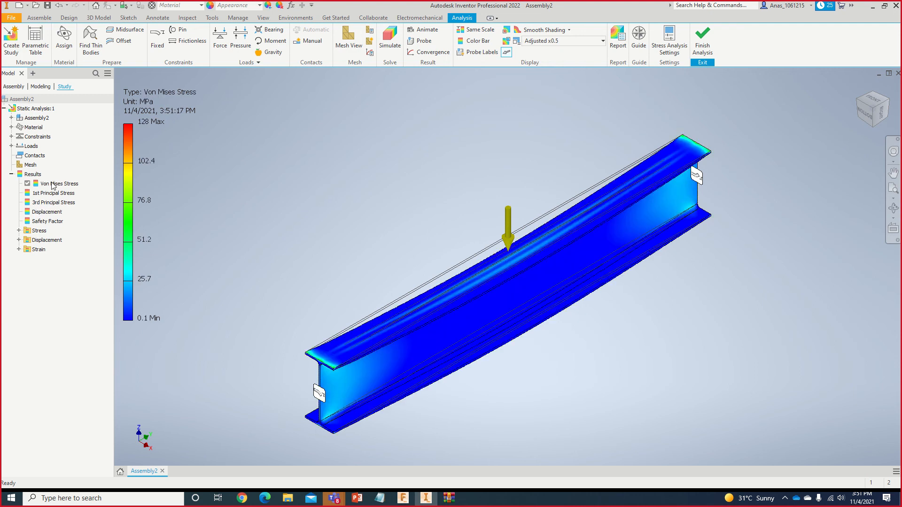
{"action": "left_click", "coordinate": [427, 51]}
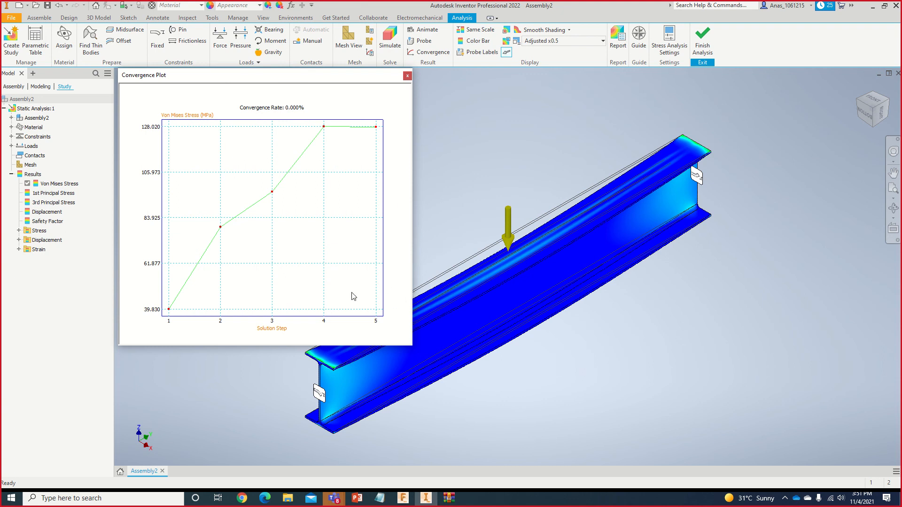
{"action": "left_click", "coordinate": [407, 77]}
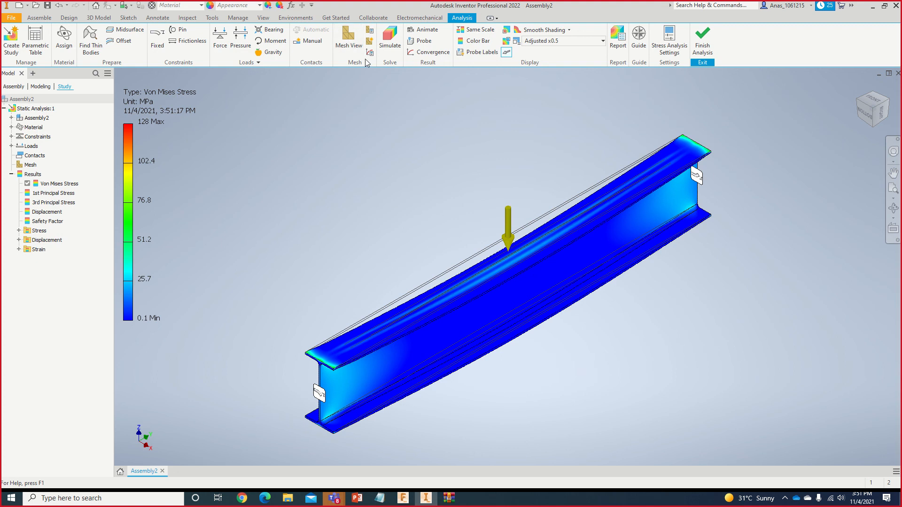
Step: Examine the Von Mises stress distribution at the beam's near fixed end and along its flange and web
{"action": "left_click", "coordinate": [370, 40]}
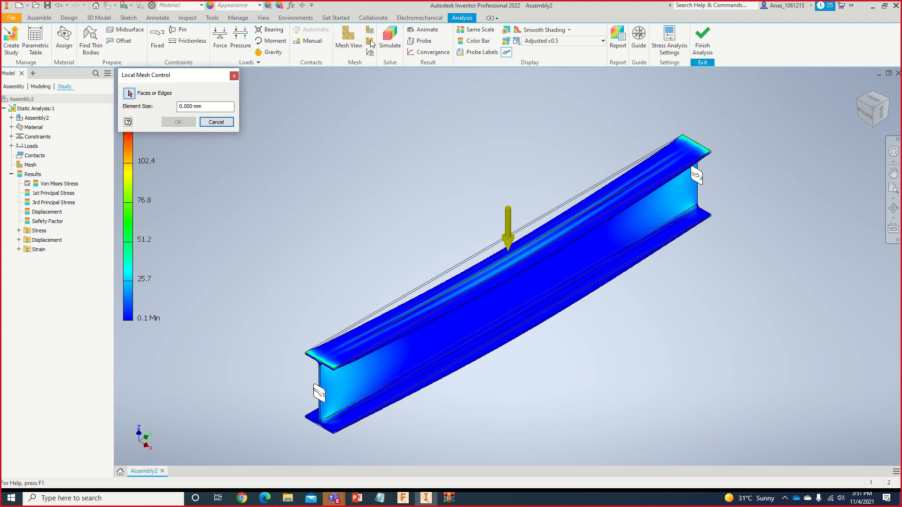
{"action": "left_click", "coordinate": [216, 122]}
{"action": "scroll", "coordinate": [327, 385], "scroll_direction": "up", "scroll_amount": 5}
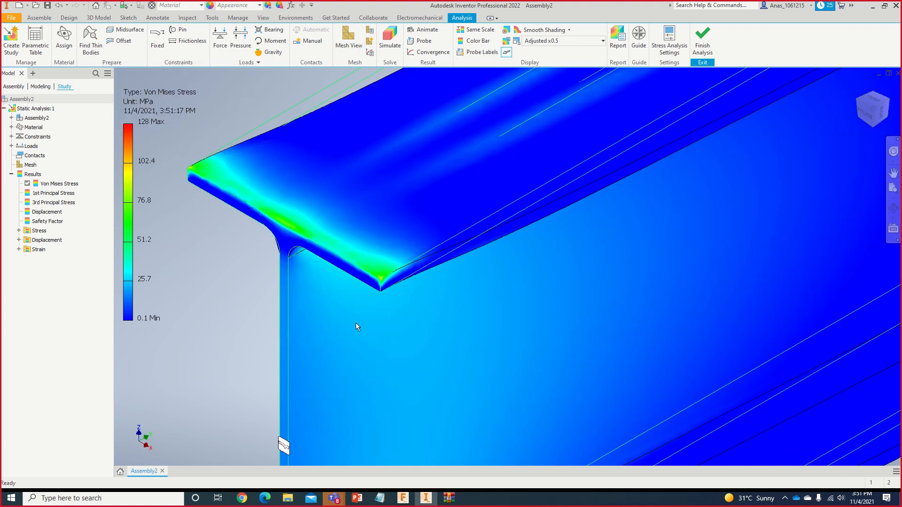
{"action": "scroll", "coordinate": [356, 325], "scroll_direction": "up", "scroll_amount": 3}
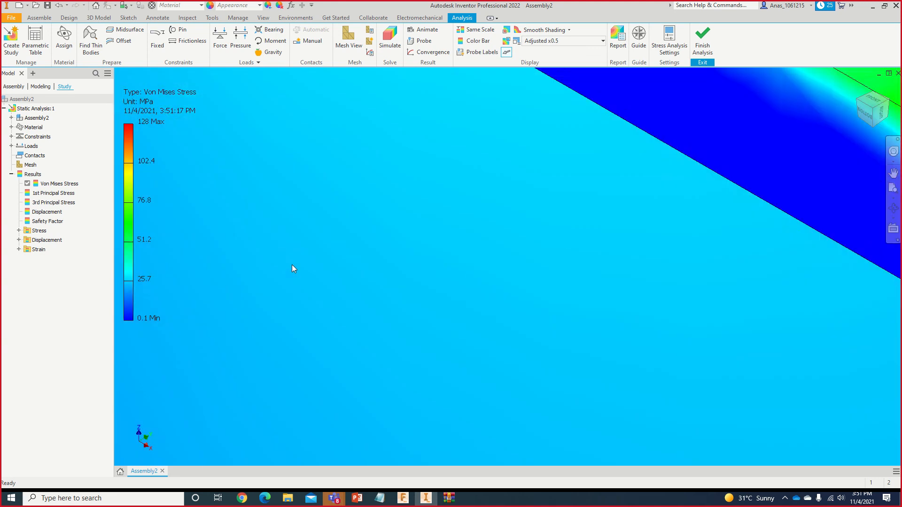
{"action": "scroll", "coordinate": [297, 269], "scroll_direction": "down", "scroll_amount": 6}
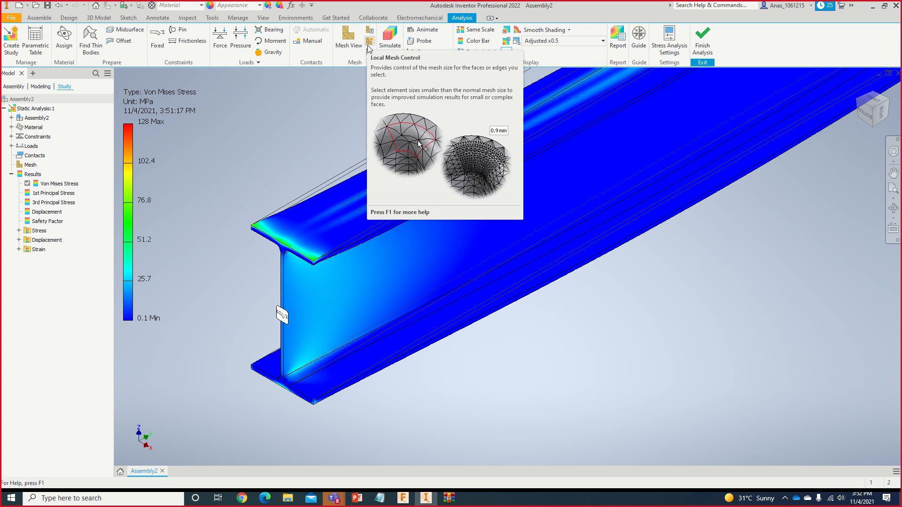
{"action": "scroll", "coordinate": [488, 215], "scroll_direction": "down", "scroll_amount": 3}
{"action": "scroll", "coordinate": [490, 216], "scroll_direction": "up", "scroll_amount": 5}
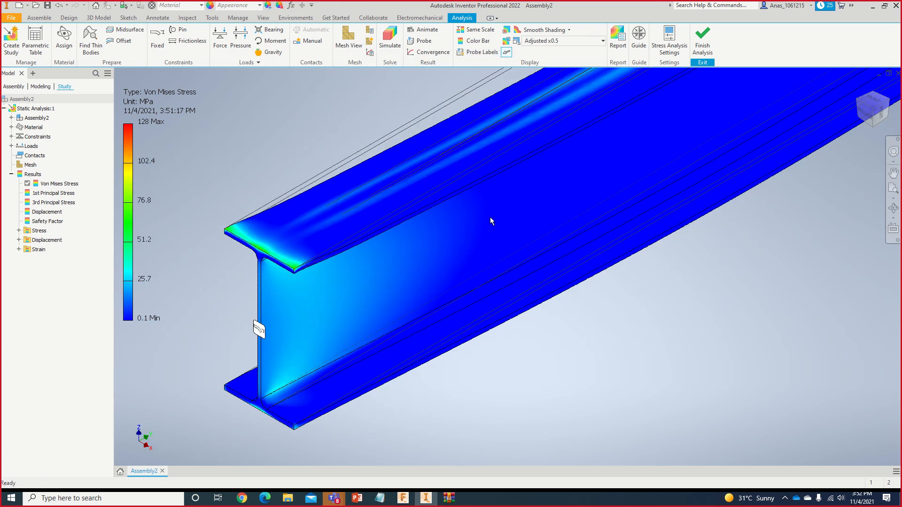
{"action": "scroll", "coordinate": [670, 239], "scroll_direction": "up", "scroll_amount": 3}
{"action": "middle_click_drag", "start_coordinate": [670, 239], "coordinate": [578, 308]}
{"action": "scroll", "coordinate": [557, 268], "scroll_direction": "down", "scroll_amount": 4}
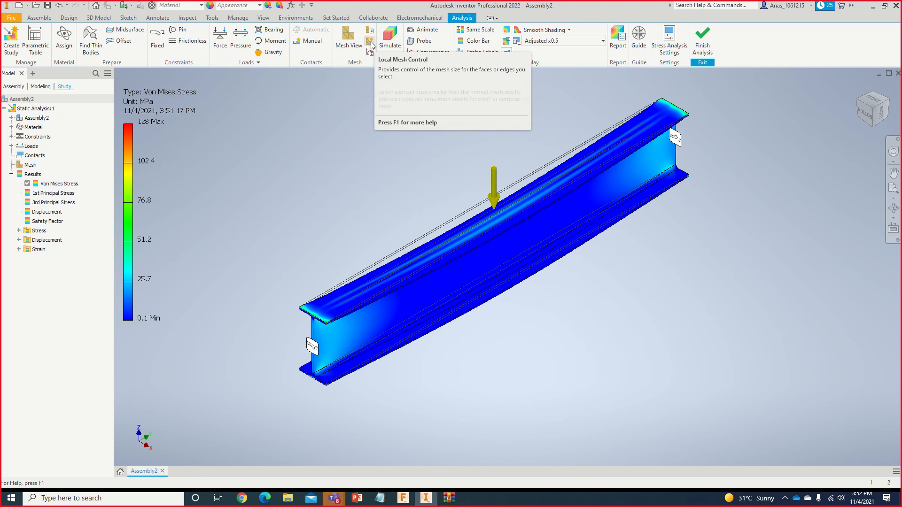
Step: Display the beam's mesh, set the average element size to 0.1, and update the mesh
{"action": "left_click", "coordinate": [348, 38]}
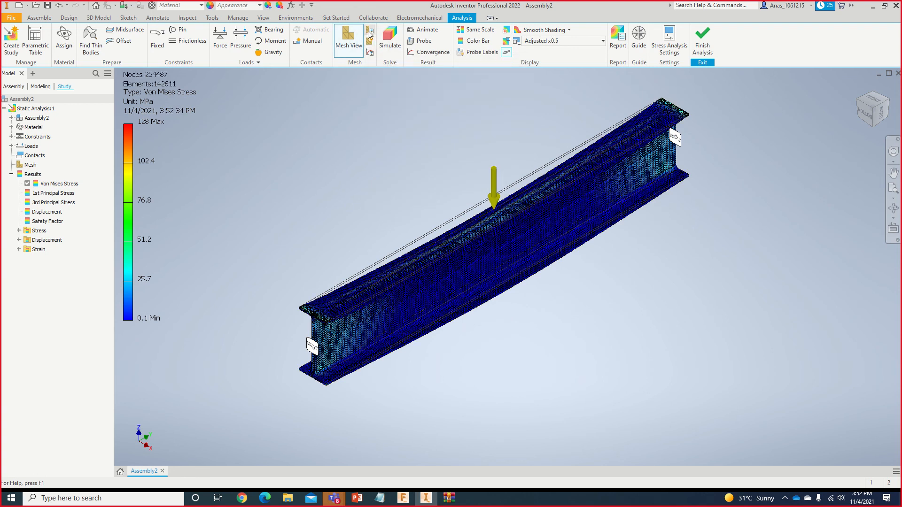
{"action": "left_click", "coordinate": [371, 32]}
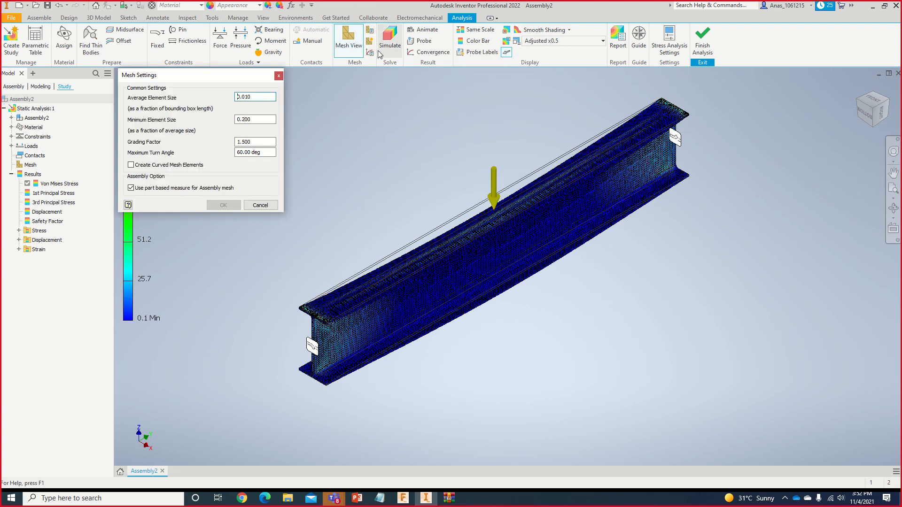
{"action": "left_click_drag", "start_coordinate": [243, 106], "coordinate": [247, 98]}
{"action": "double_click", "coordinate": [245, 96]}
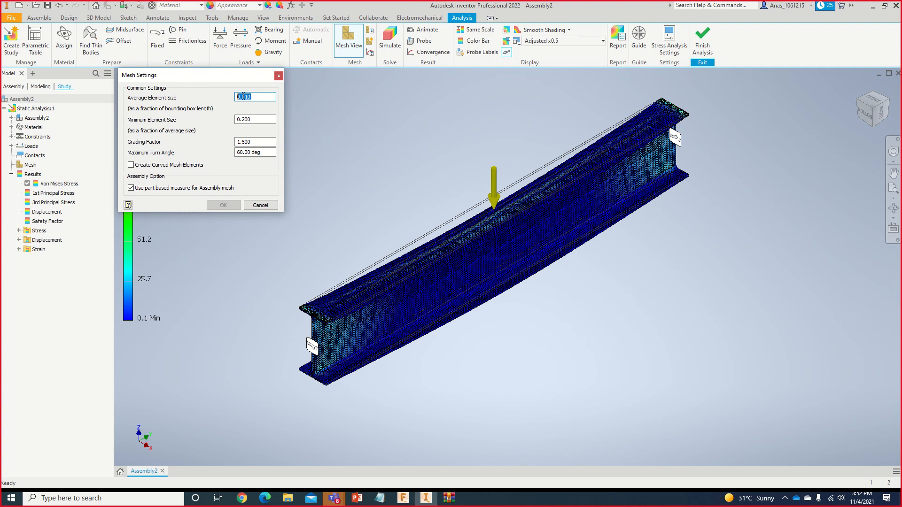
{"action": "left_click", "coordinate": [244, 96]}
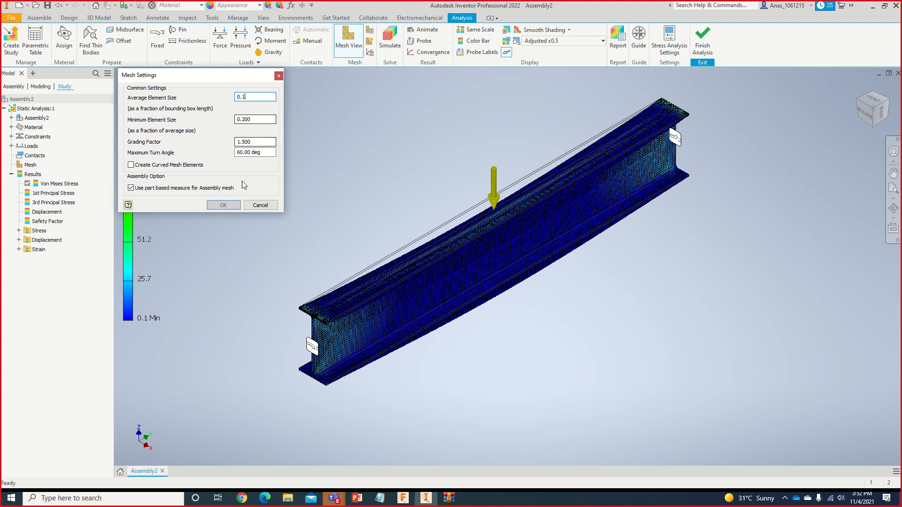
{"action": "left_click", "coordinate": [225, 205]}
{"action": "right_click", "coordinate": [38, 164]}
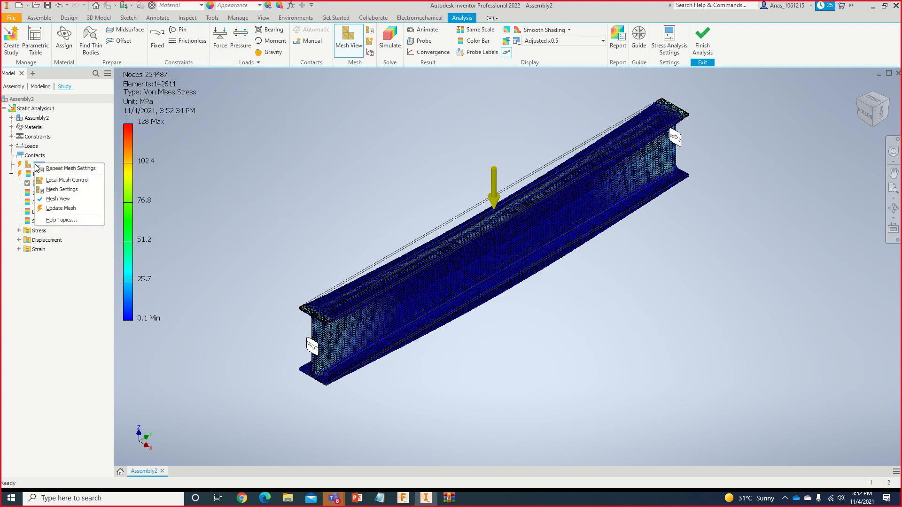
{"action": "left_click", "coordinate": [71, 204]}
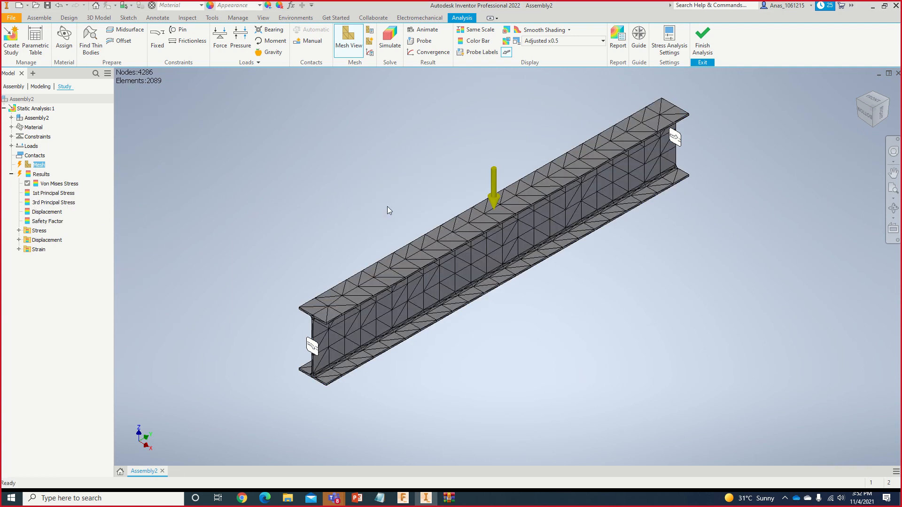
{"action": "left_click", "coordinate": [369, 43]}
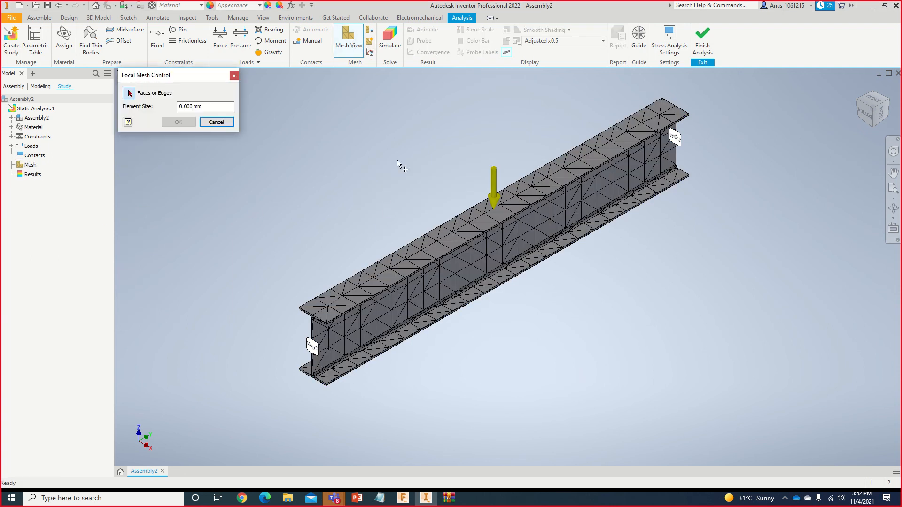
{"action": "left_click", "coordinate": [449, 269]}
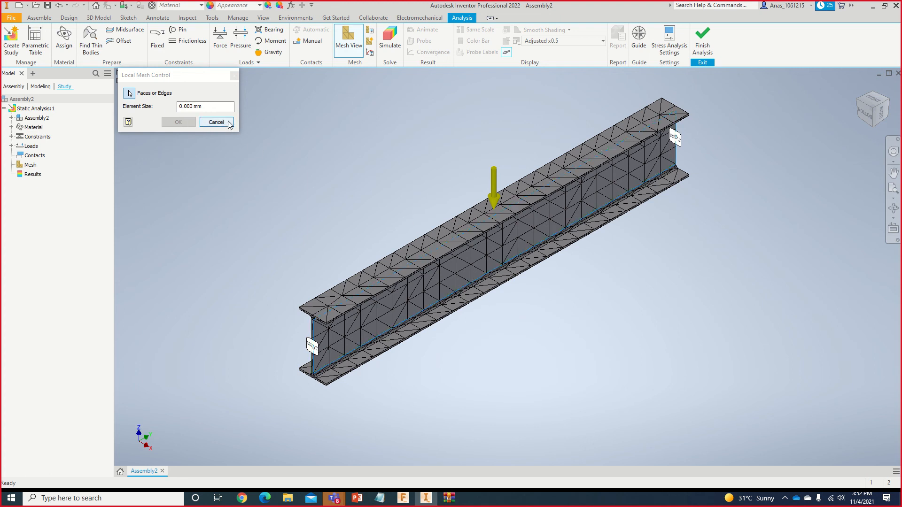
{"action": "left_click", "coordinate": [216, 122]}
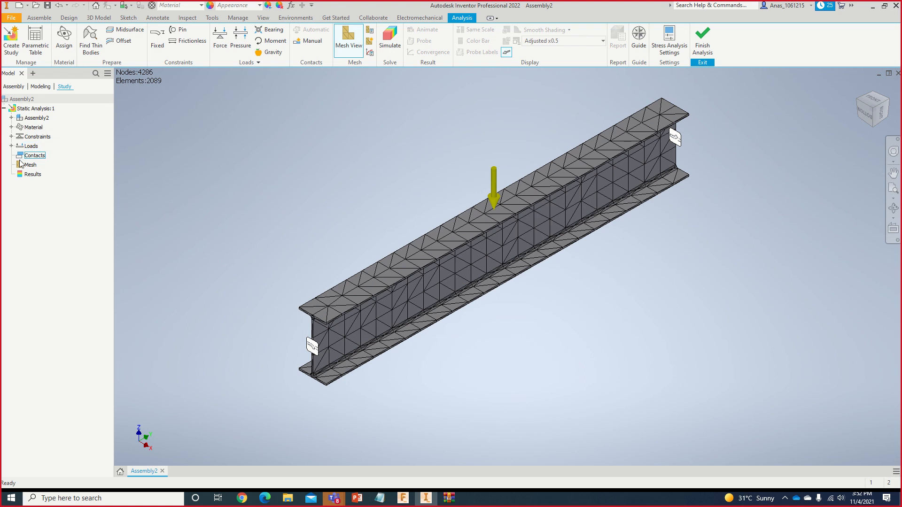
{"action": "left_click", "coordinate": [369, 41]}
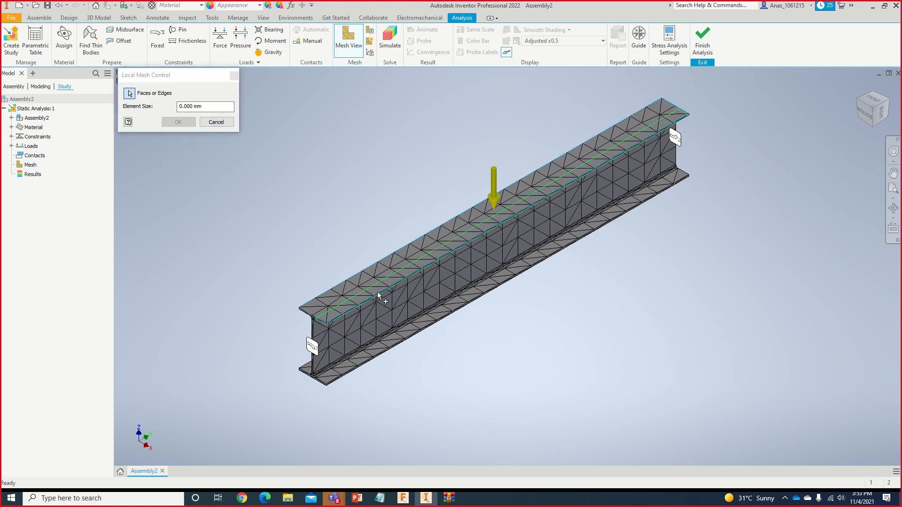
{"action": "scroll", "coordinate": [366, 296], "scroll_direction": "up", "scroll_amount": 5}
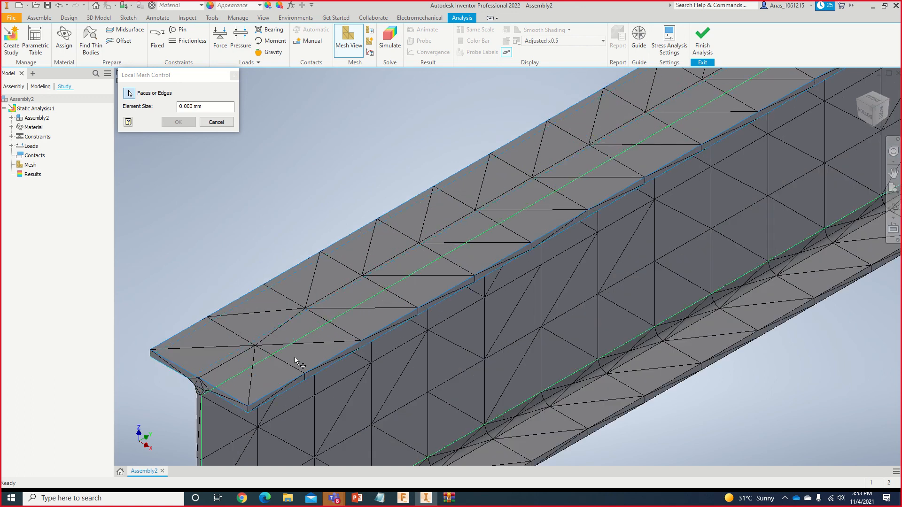
{"action": "scroll", "coordinate": [525, 398], "scroll_direction": "up", "scroll_amount": 3}
{"action": "scroll", "coordinate": [478, 378], "scroll_direction": "down", "scroll_amount": 5}
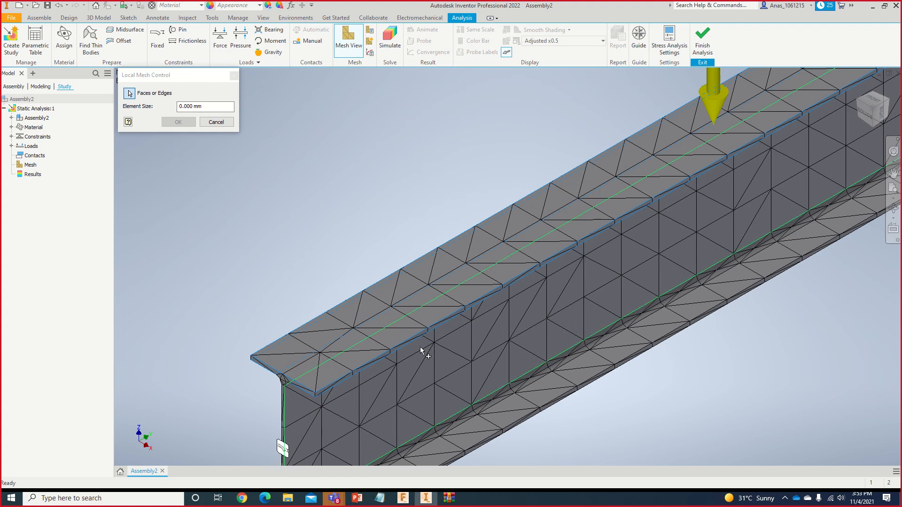
{"action": "left_click", "coordinate": [187, 107]}
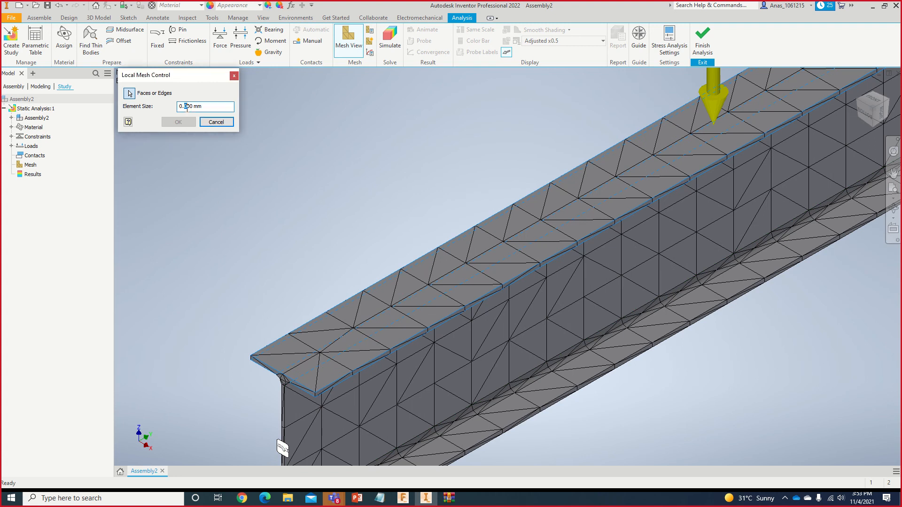
{"action": "double_click", "coordinate": [187, 107]}
{"action": "left_click", "coordinate": [206, 123]}
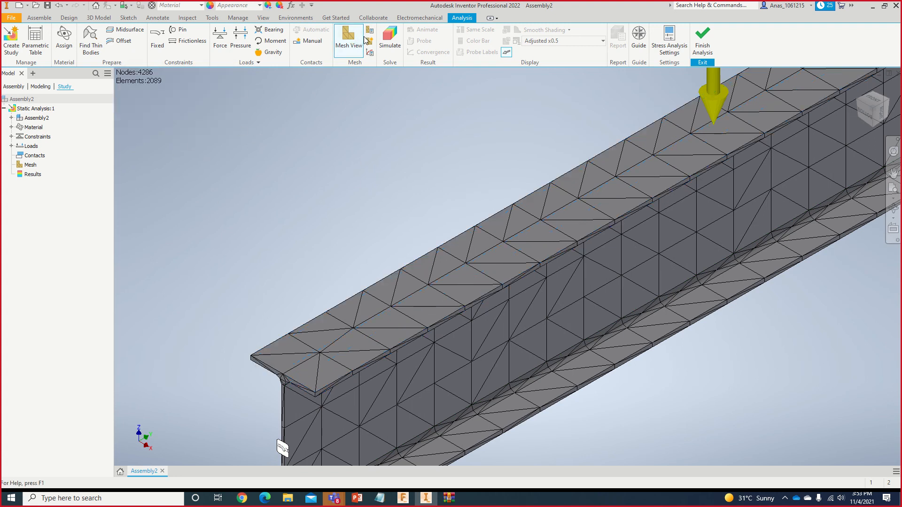
Step: Try to refine the beam's web face with a local mesh control and update the mesh
{"action": "left_click", "coordinate": [370, 41]}
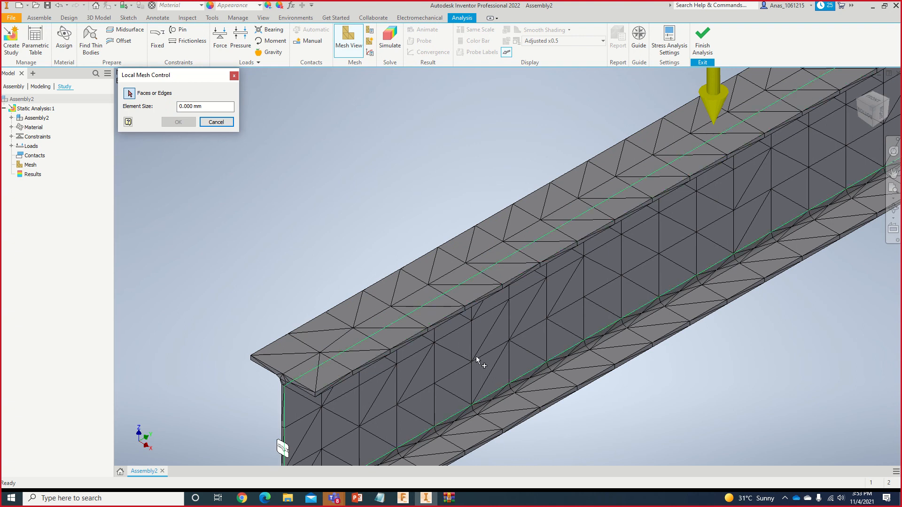
{"action": "left_click", "coordinate": [463, 348]}
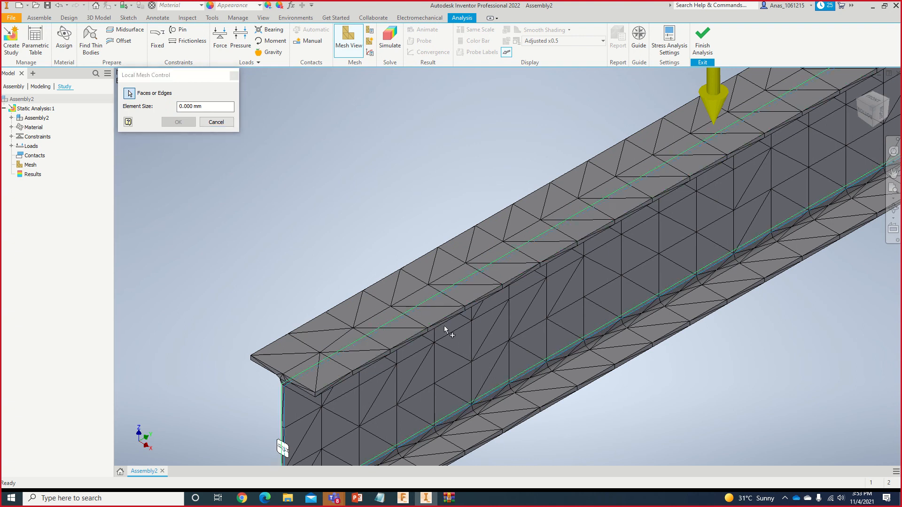
{"action": "triple_click", "coordinate": [187, 106]}
{"action": "type", "text": "05"}
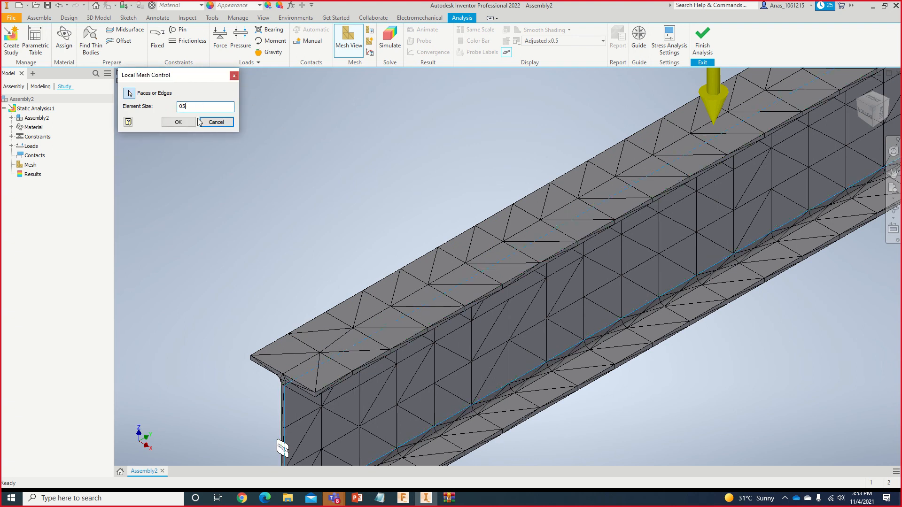
{"action": "key", "text": "BackSpace"}
{"action": "type", "text": "."}
{"action": "left_click", "coordinate": [178, 122]}
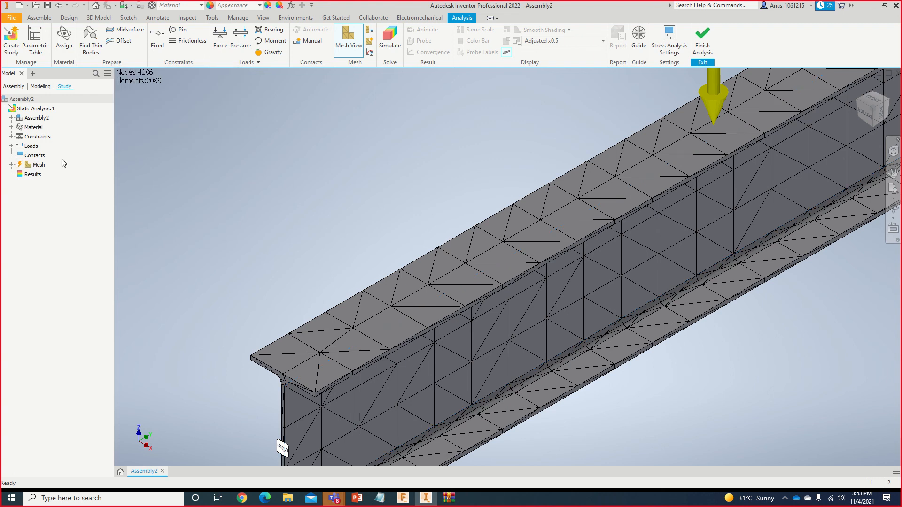
{"action": "right_click", "coordinate": [37, 165]}
{"action": "left_click", "coordinate": [66, 213]}
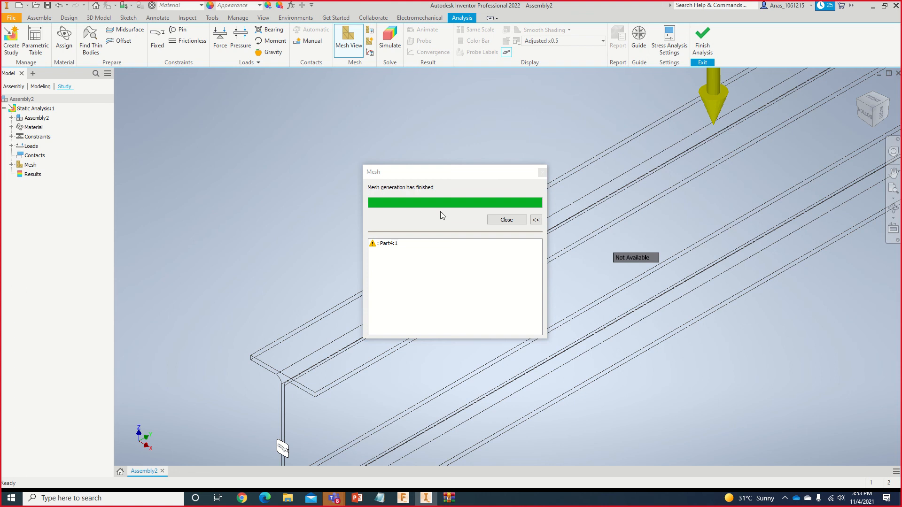
{"action": "left_click", "coordinate": [498, 220]}
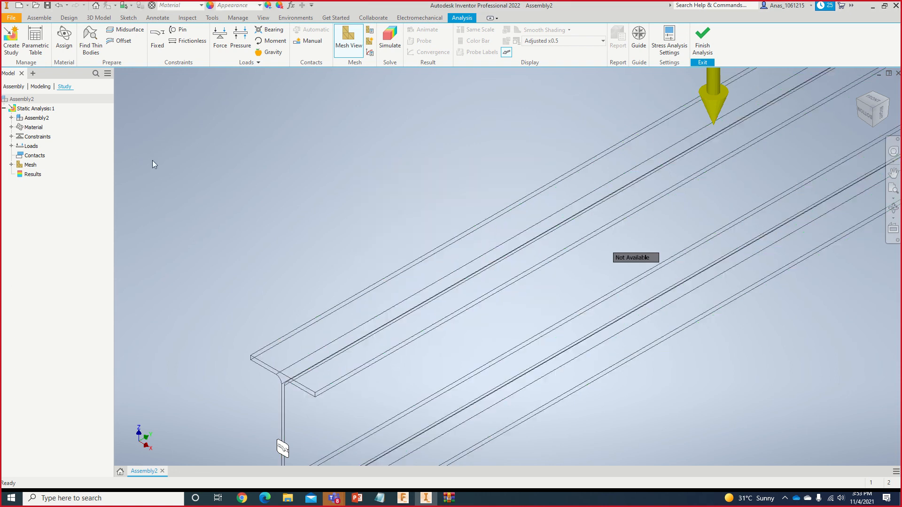
{"action": "left_click", "coordinate": [11, 164]}
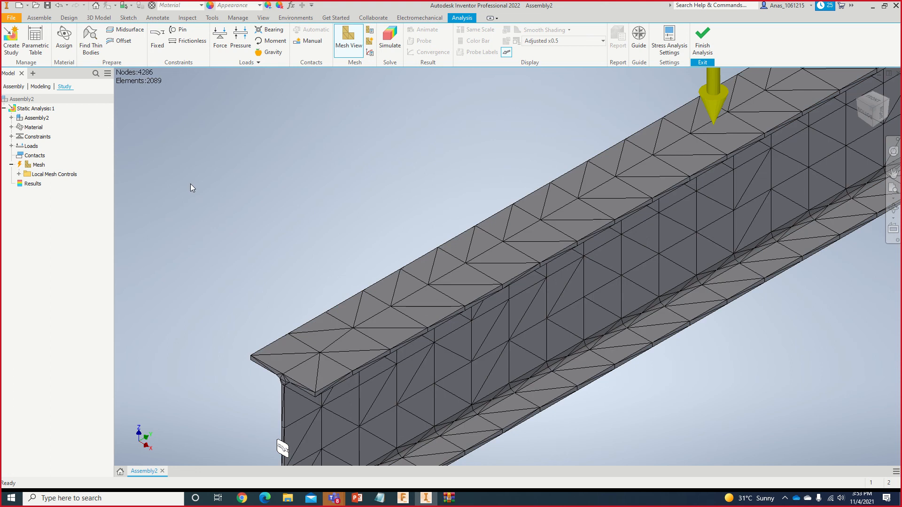
Step: Try to refine the fillet between the web and lower flange with a local mesh control and update the mesh
{"action": "left_click", "coordinate": [369, 41]}
{"action": "scroll", "coordinate": [445, 288], "scroll_direction": "up", "scroll_amount": 3}
{"action": "scroll", "coordinate": [441, 284], "scroll_direction": "down", "scroll_amount": 5}
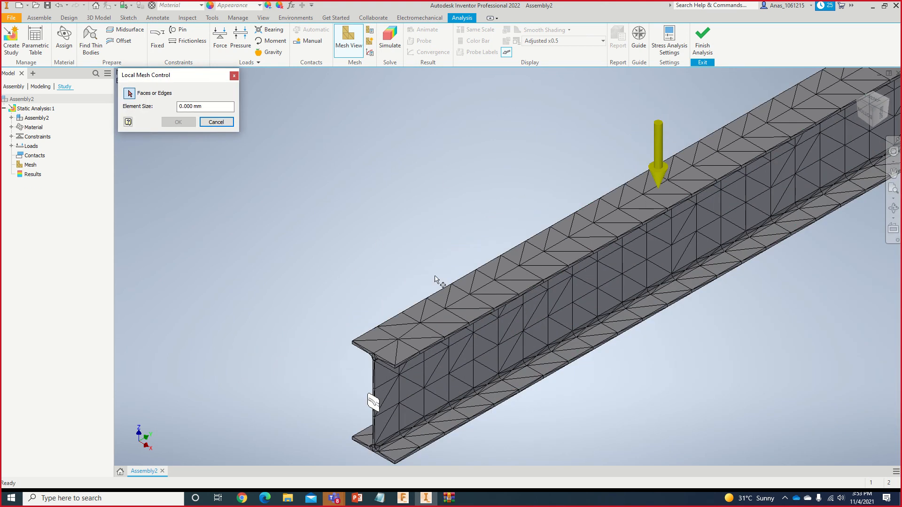
{"action": "scroll", "coordinate": [414, 277], "scroll_direction": "up", "scroll_amount": 5}
{"action": "left_click", "coordinate": [425, 369]}
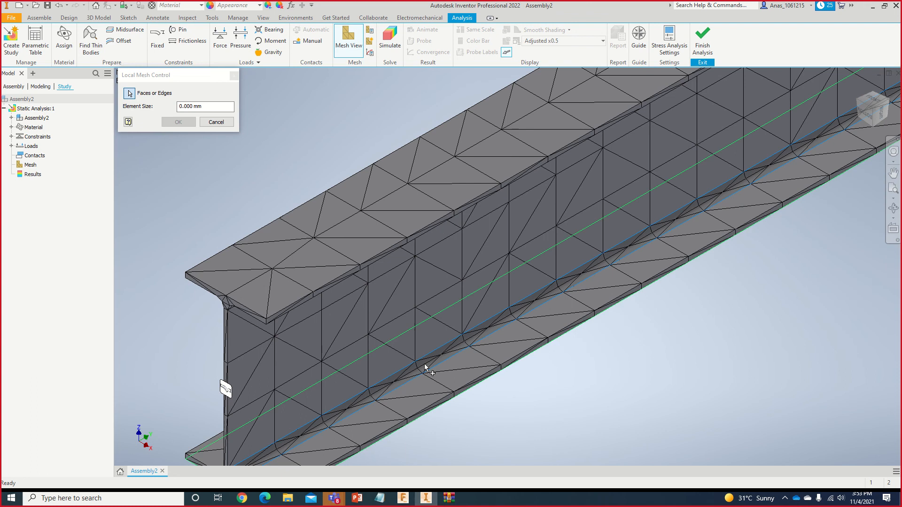
{"action": "left_click", "coordinate": [188, 106]}
{"action": "left_click", "coordinate": [186, 107]}
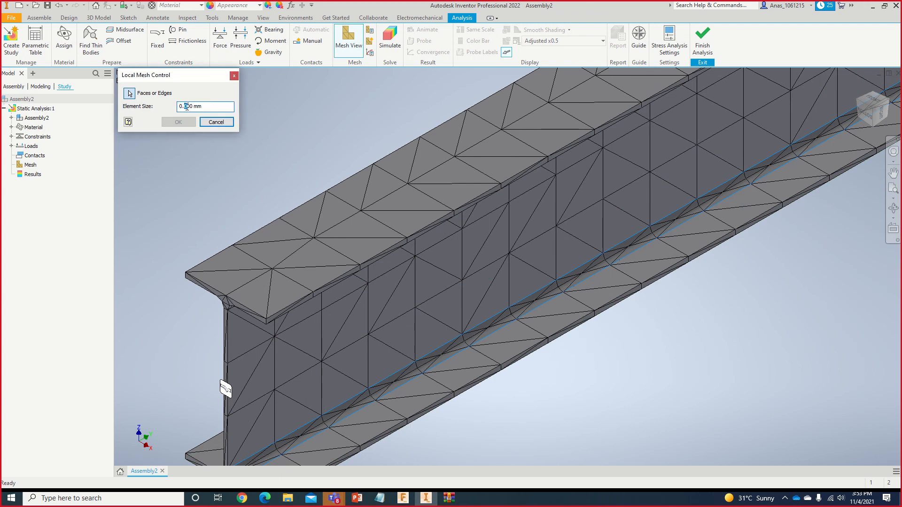
{"action": "type", "text": "05"}
{"action": "left_click", "coordinate": [179, 123]}
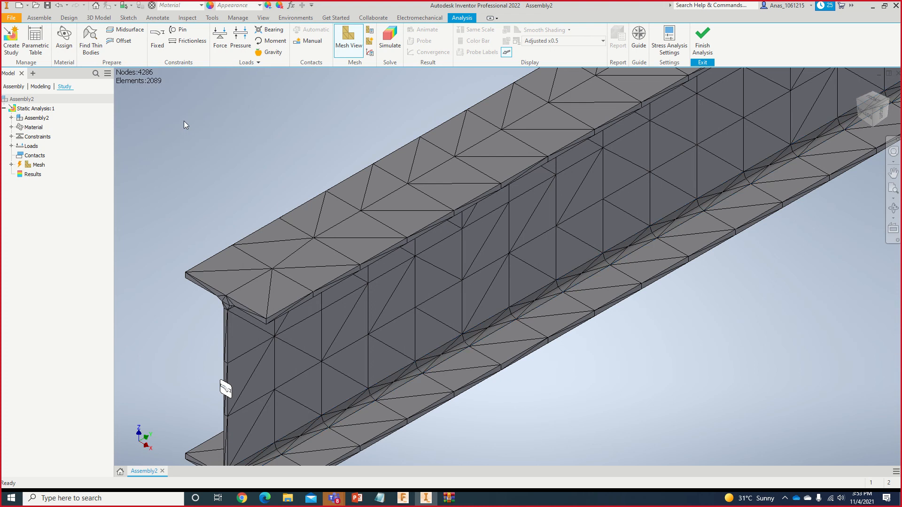
{"action": "right_click", "coordinate": [37, 164]}
{"action": "left_click", "coordinate": [64, 212]}
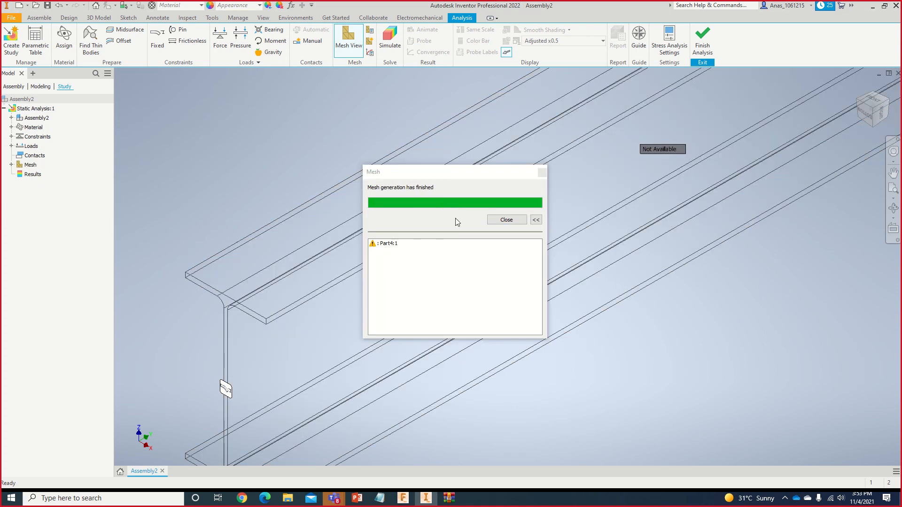
{"action": "left_click", "coordinate": [506, 219]}
Step: Inspect the local mesh controls and undo the fillet's mesh refinement, restoring the coarse mesh
{"action": "scroll", "coordinate": [297, 224], "scroll_direction": "down", "scroll_amount": 3}
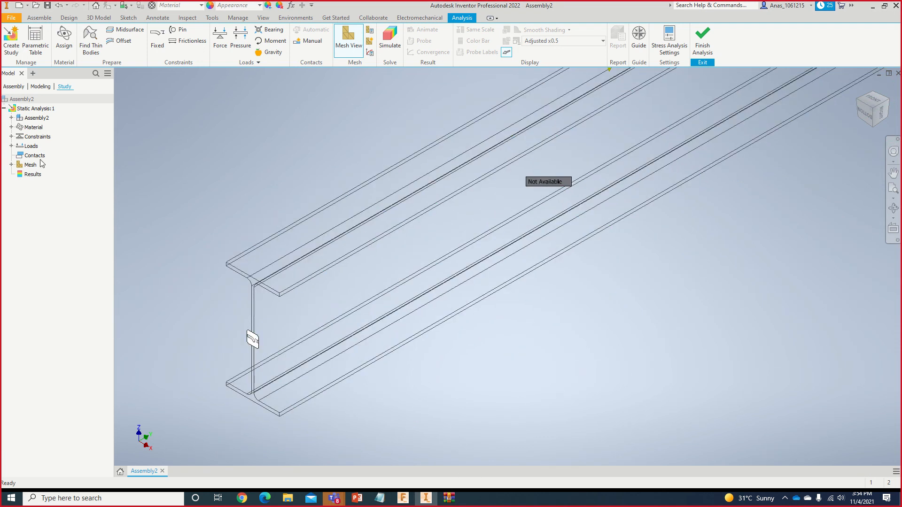
{"action": "left_click", "coordinate": [12, 165]}
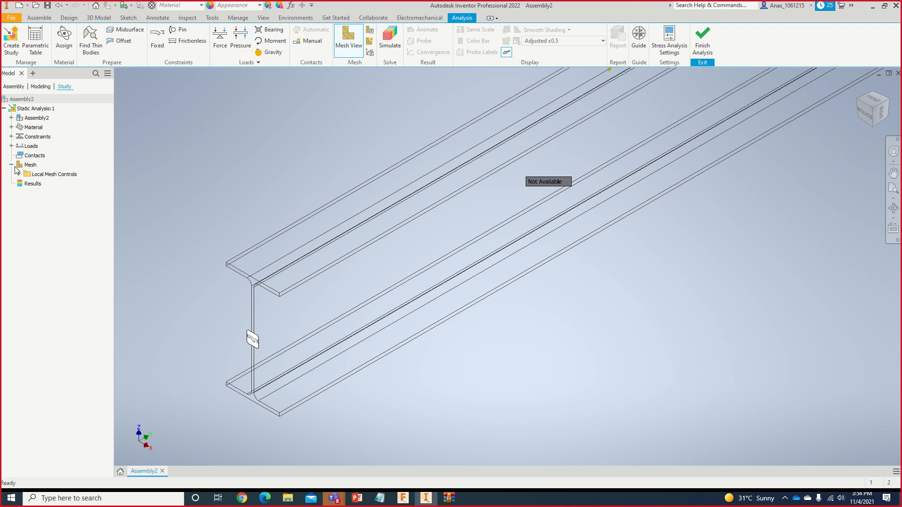
{"action": "right_click", "coordinate": [41, 174]}
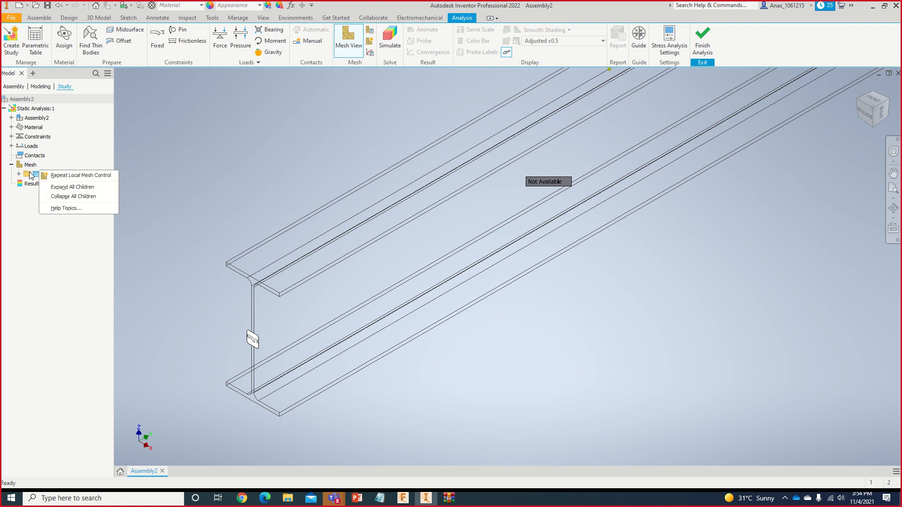
{"action": "left_click", "coordinate": [290, 158]}
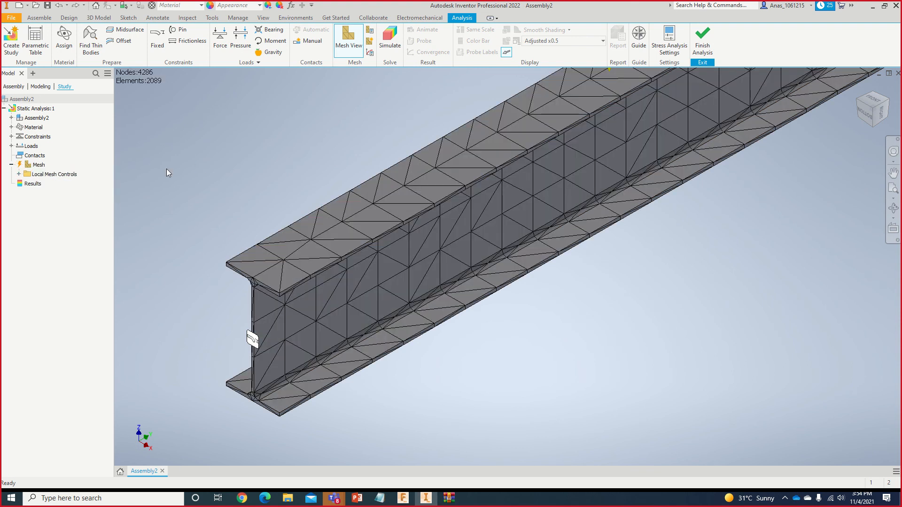
Step: Add a local mesh control with an element size of 0.075 mm to the beam's web face
{"action": "left_click", "coordinate": [369, 41]}
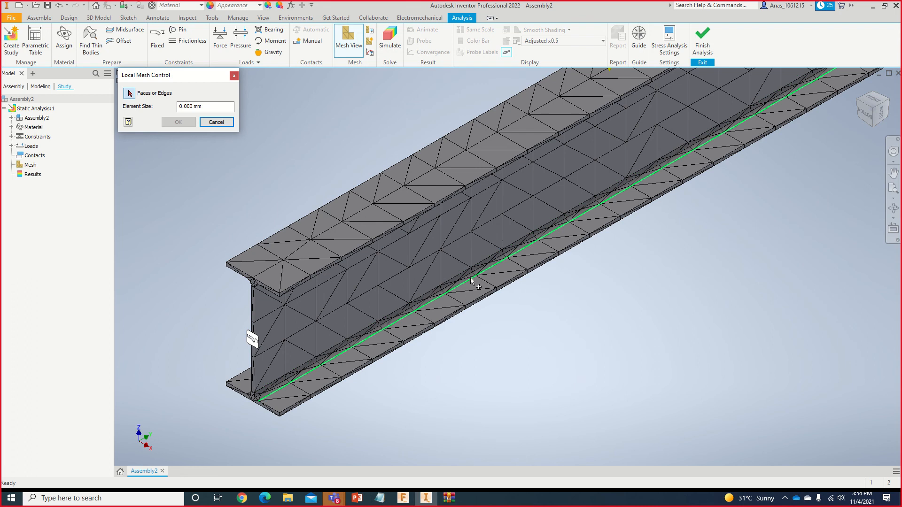
{"action": "left_click", "coordinate": [185, 106]}
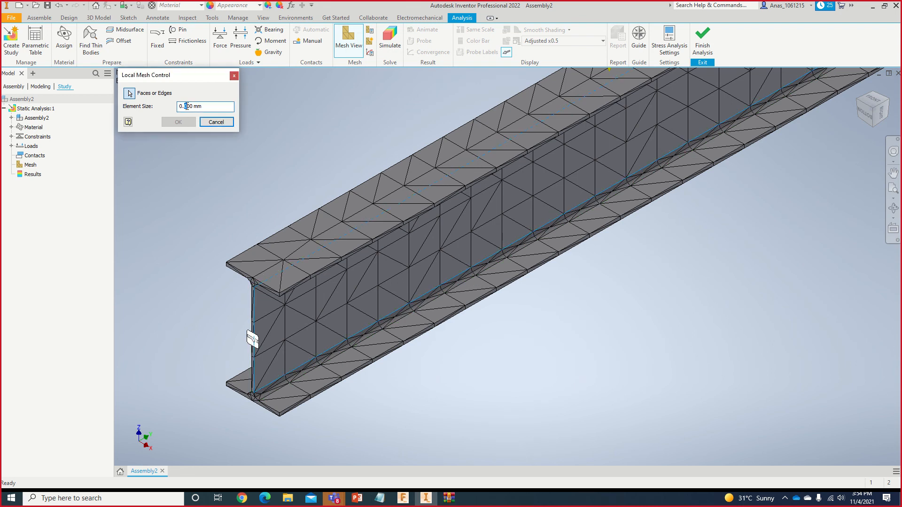
{"action": "triple_click", "coordinate": [186, 106]}
{"action": "type", "text": "0.1"}
{"action": "key", "text": "BackSpace"}
{"action": "type", "text": "075"}
{"action": "left_click", "coordinate": [181, 124]}
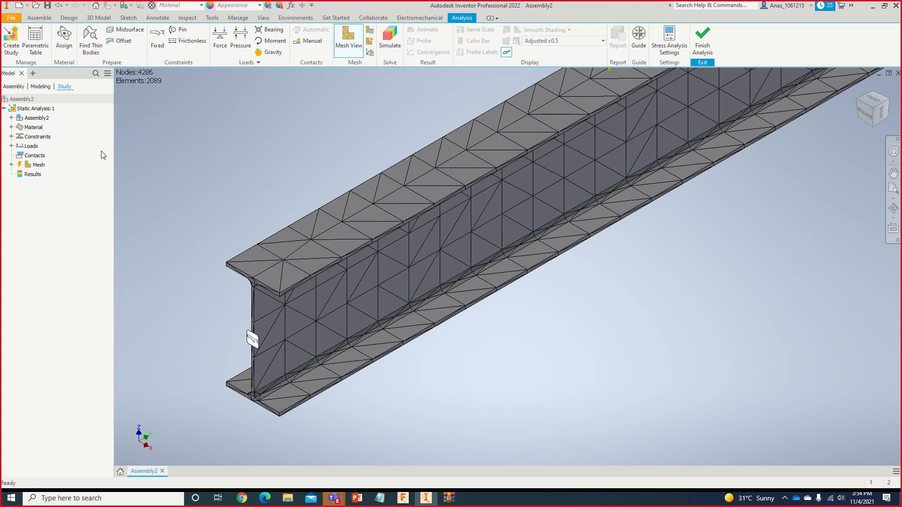
Step: Try to update the mesh with the web face's local control, and undo the update
{"action": "right_click", "coordinate": [39, 165]}
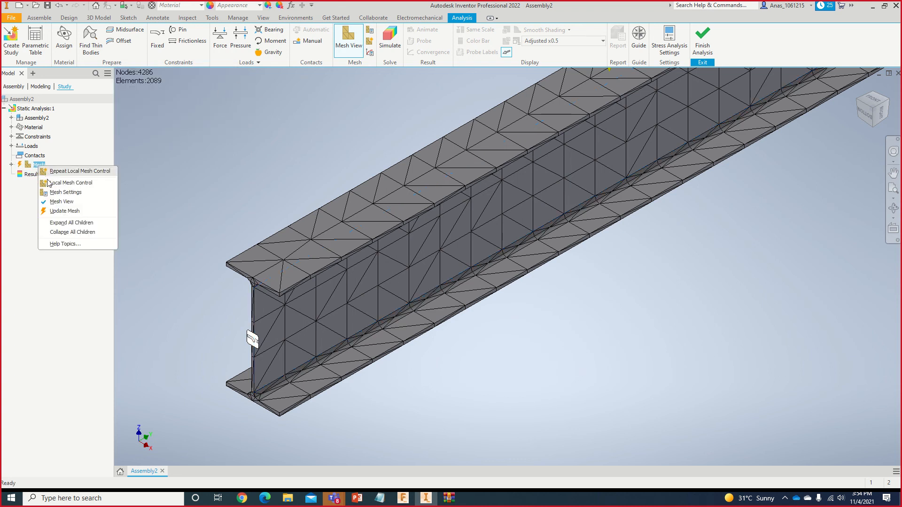
{"action": "left_click", "coordinate": [58, 211]}
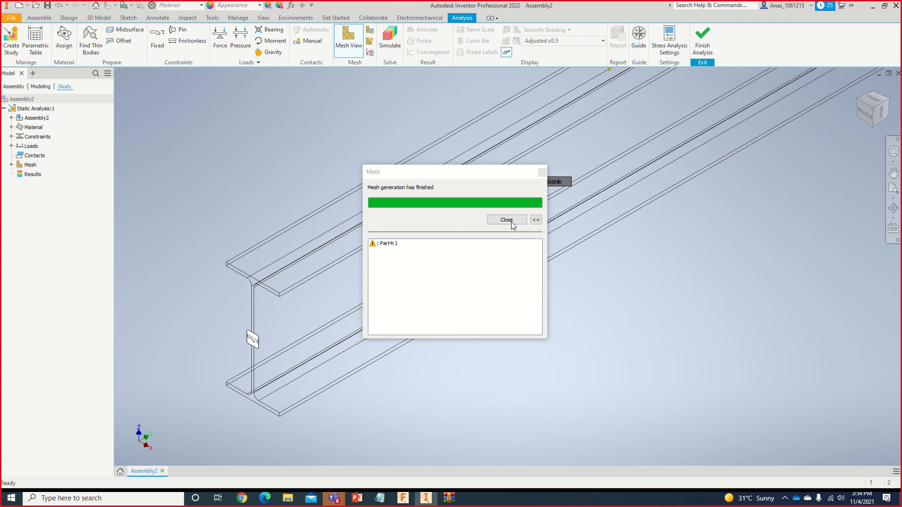
{"action": "left_click", "coordinate": [511, 220]}
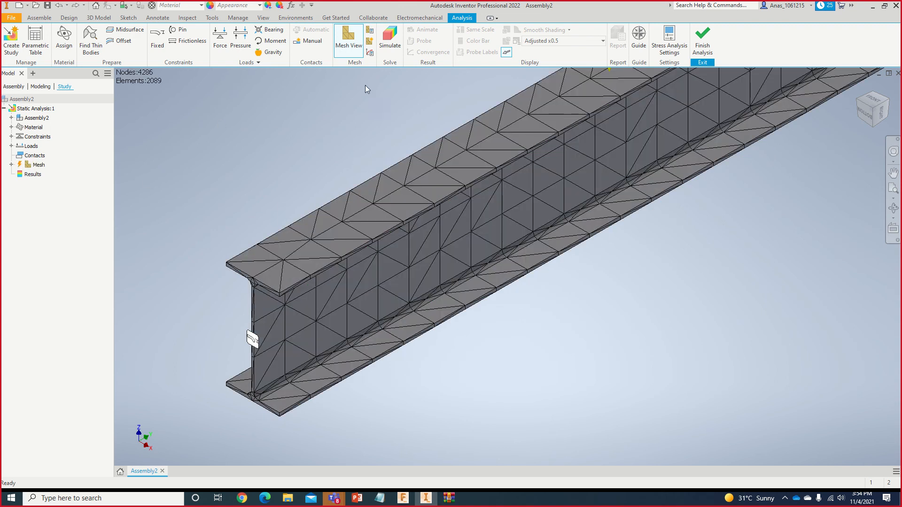
Step: Check the mesh settings and examine the coarse element pattern along the beam's flanges, web and ends
{"action": "left_click", "coordinate": [370, 32]}
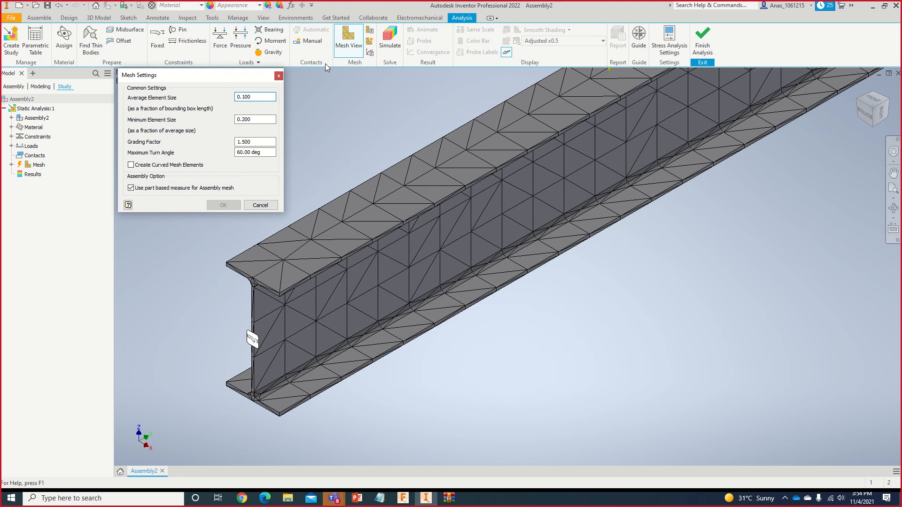
{"action": "left_click", "coordinate": [279, 75]}
{"action": "scroll", "coordinate": [444, 152], "scroll_direction": "down", "scroll_amount": 3}
{"action": "scroll", "coordinate": [537, 181], "scroll_direction": "up", "scroll_amount": 5}
{"action": "middle_click_drag", "start_coordinate": [621, 208], "coordinate": [537, 260]}
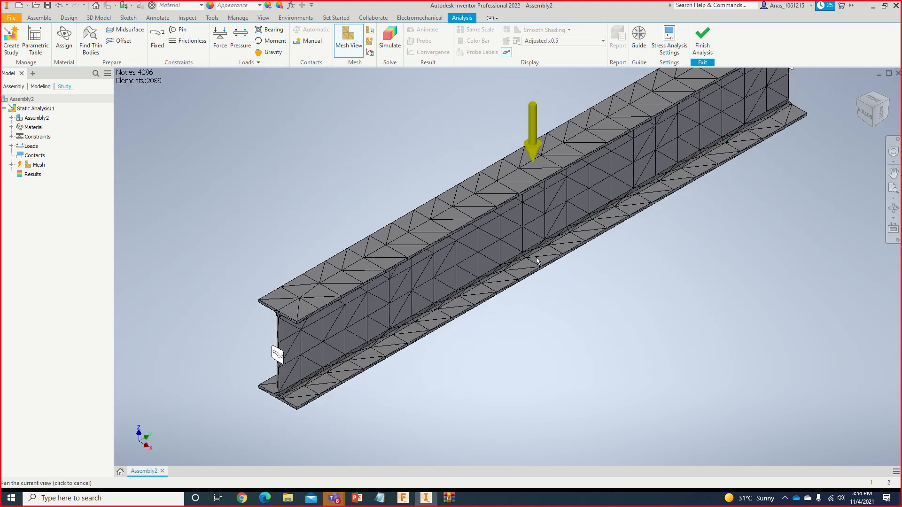
{"action": "scroll", "coordinate": [538, 258], "scroll_direction": "up", "scroll_amount": 2}
{"action": "middle_click_drag", "start_coordinate": [717, 152], "coordinate": [709, 168]}
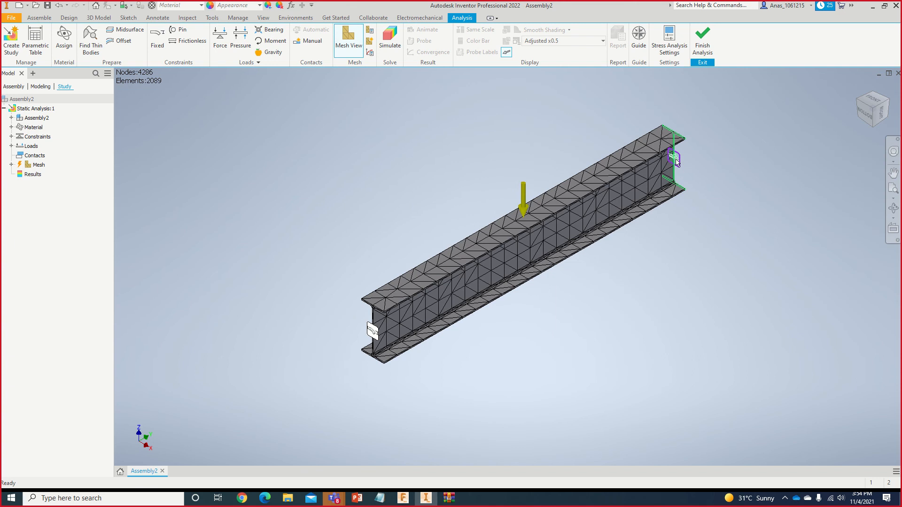
{"action": "middle_click_drag", "start_coordinate": [714, 171], "coordinate": [667, 203]}
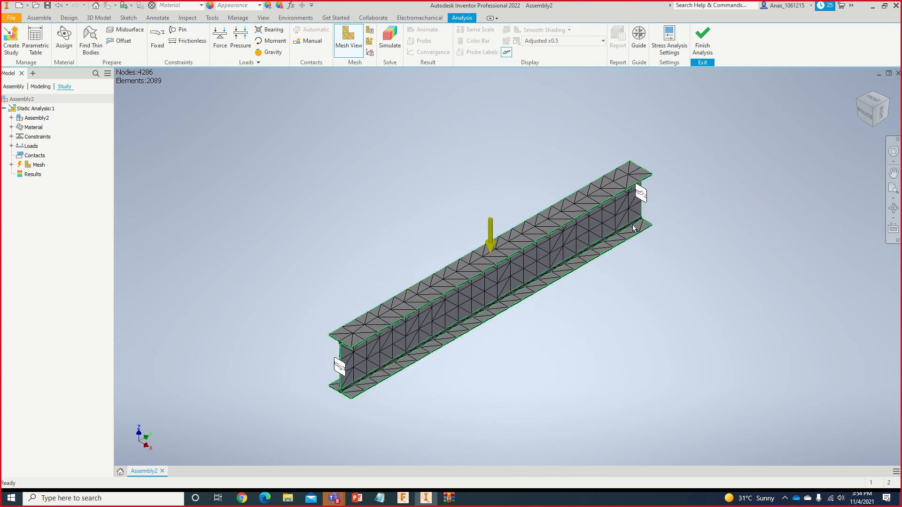
{"action": "scroll", "coordinate": [576, 328], "scroll_direction": "up", "scroll_amount": 3}
{"action": "middle_click_drag", "start_coordinate": [461, 299], "coordinate": [504, 276]}
{"action": "scroll", "coordinate": [579, 275], "scroll_direction": "up", "scroll_amount": 3}
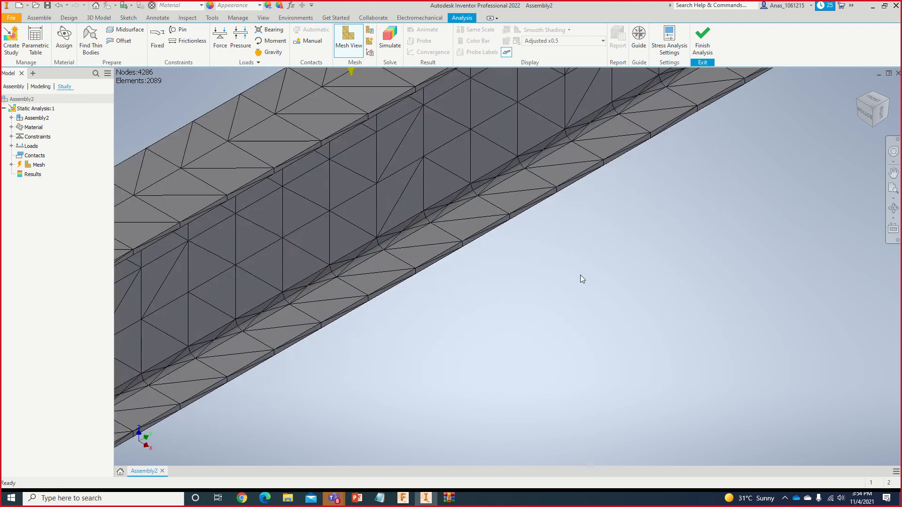
{"action": "scroll", "coordinate": [579, 272], "scroll_direction": "down", "scroll_amount": 2}
{"action": "scroll", "coordinate": [357, 150], "scroll_direction": "down", "scroll_amount": 3}
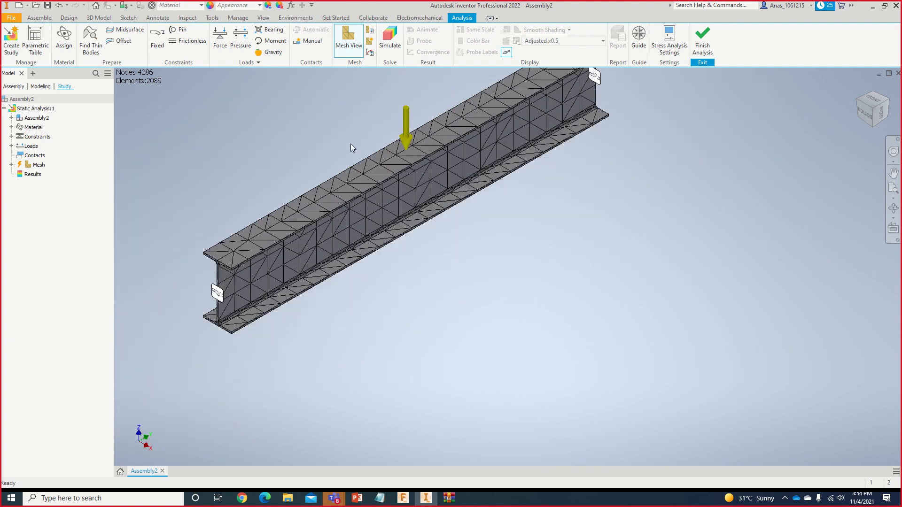
{"action": "scroll", "coordinate": [368, 200], "scroll_direction": "down", "scroll_amount": 2}
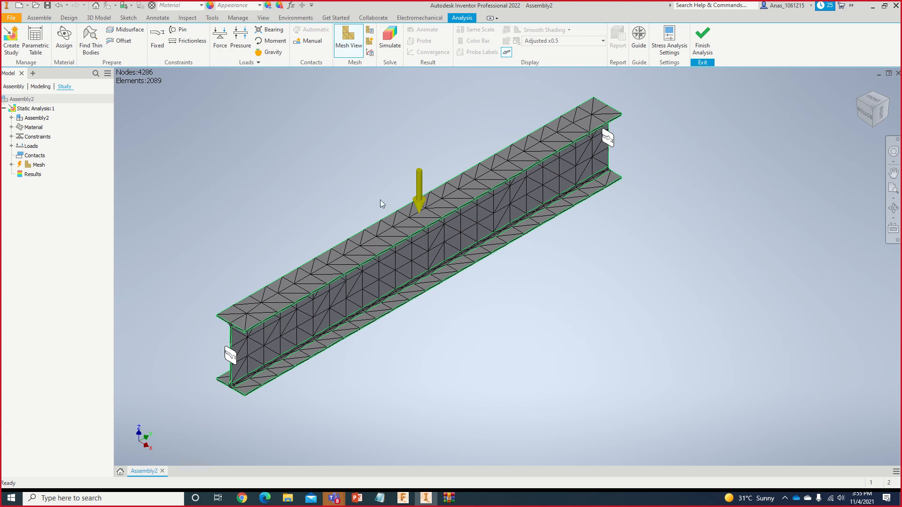
Step: Undo the local mesh control and coarse mesh changes to restore the earlier fine mesh with its Von Mises results
{"action": "right_click", "coordinate": [38, 166]}
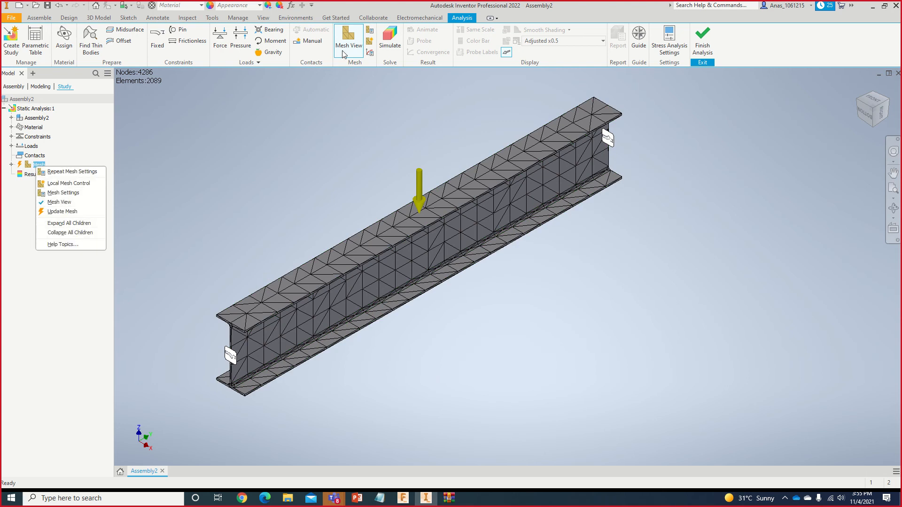
{"action": "left_click", "coordinate": [11, 165]}
{"action": "right_click", "coordinate": [33, 173]}
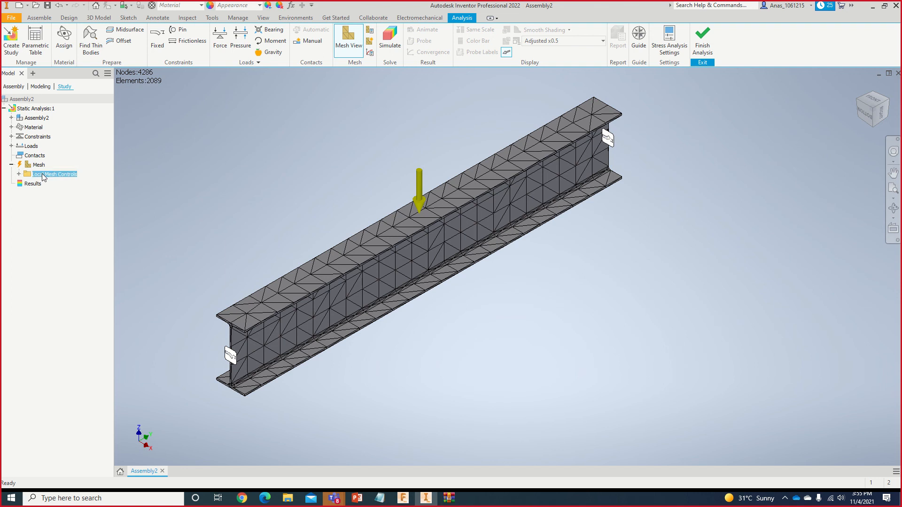
{"action": "left_click", "coordinate": [34, 177]}
{"action": "right_click", "coordinate": [38, 164]}
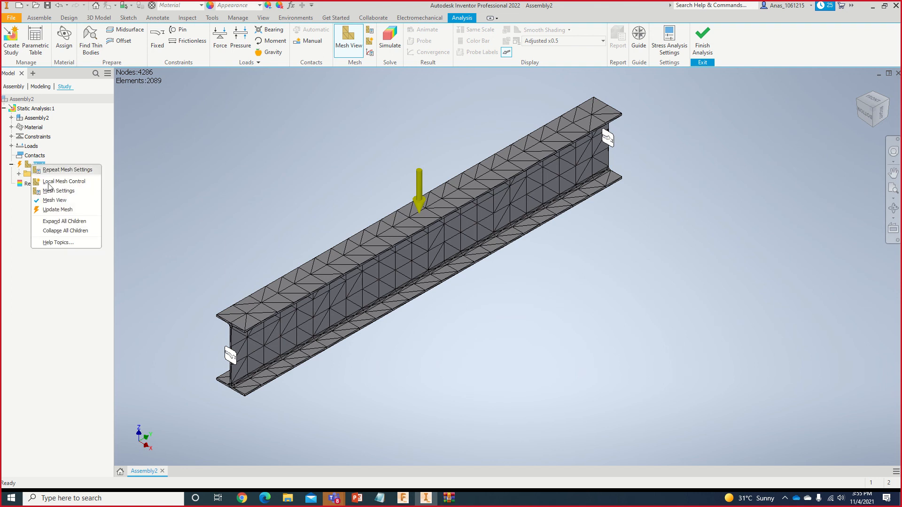
{"action": "left_click", "coordinate": [203, 189]}
{"action": "key", "text": "ctrl+z"}
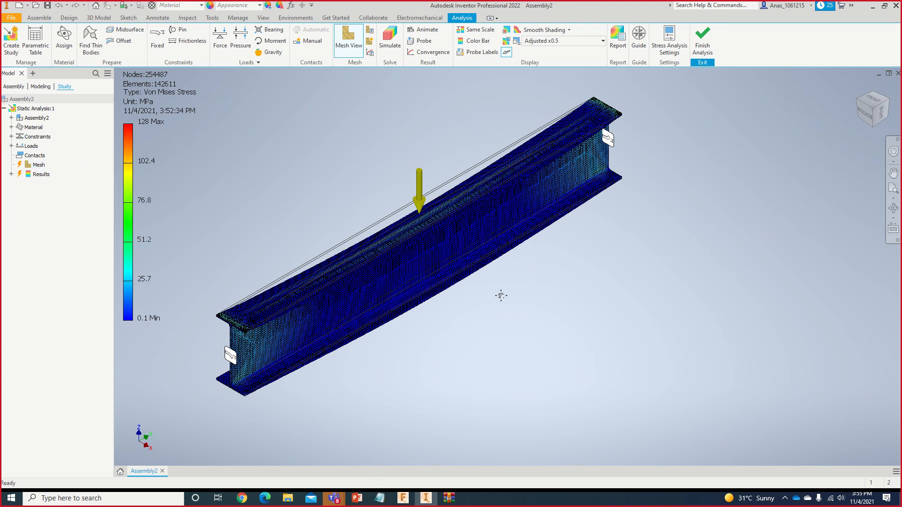
{"action": "middle_click_drag", "start_coordinate": [501, 295], "coordinate": [564, 318]}
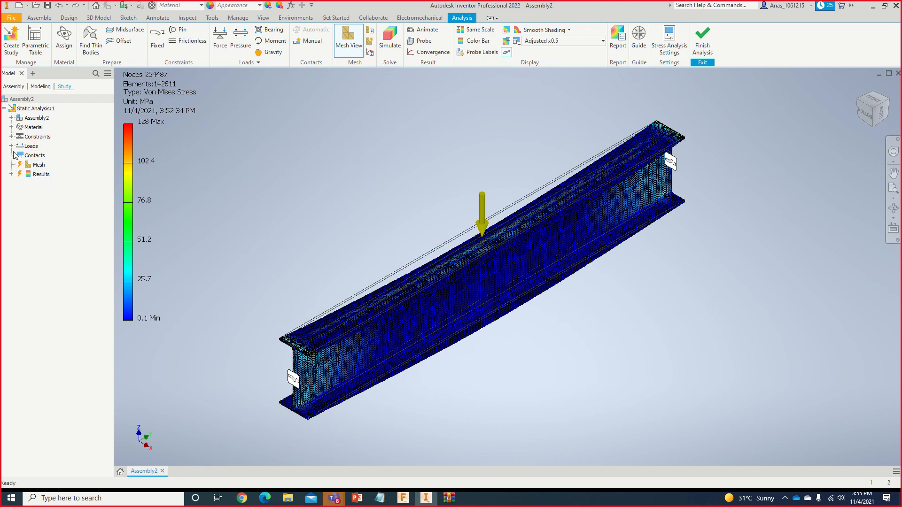
Step: Check the mesh settings without changing them and run the static analysis on the fine mesh
{"action": "left_click", "coordinate": [369, 31]}
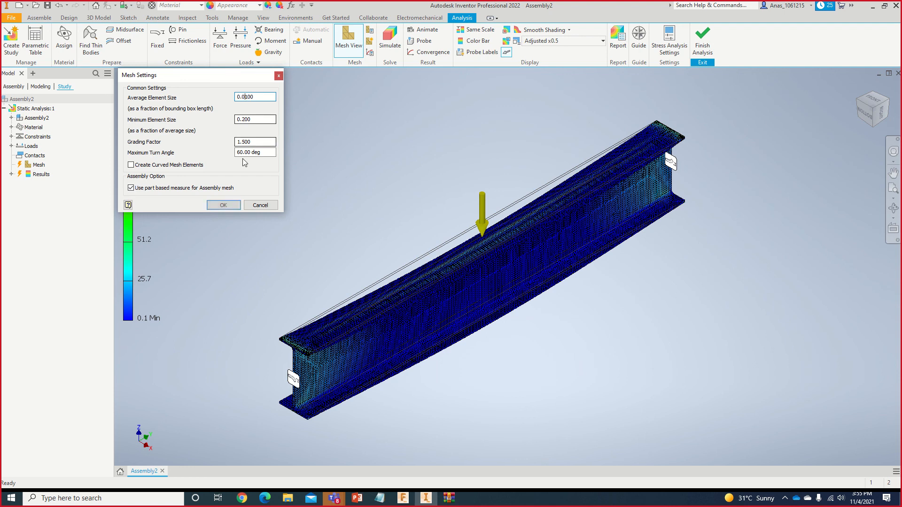
{"action": "left_click", "coordinate": [260, 206]}
{"action": "left_click", "coordinate": [384, 38]}
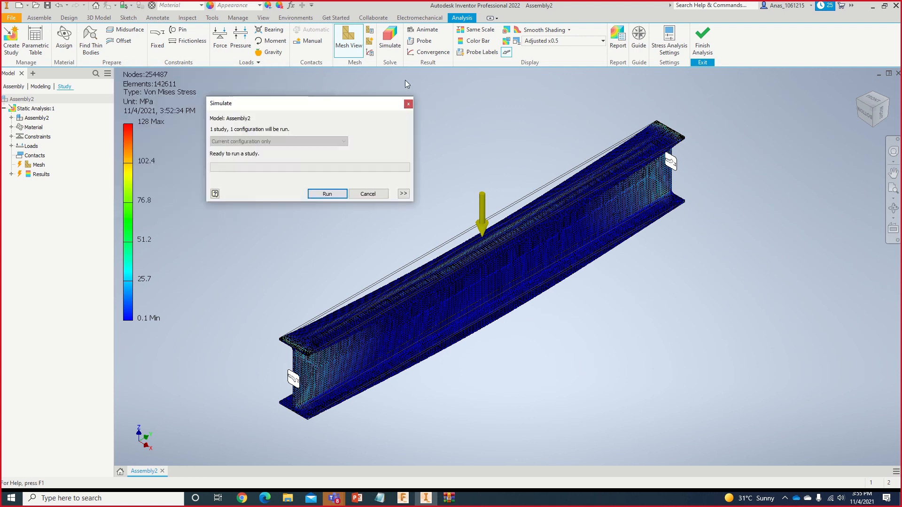
{"action": "left_click", "coordinate": [327, 194]}
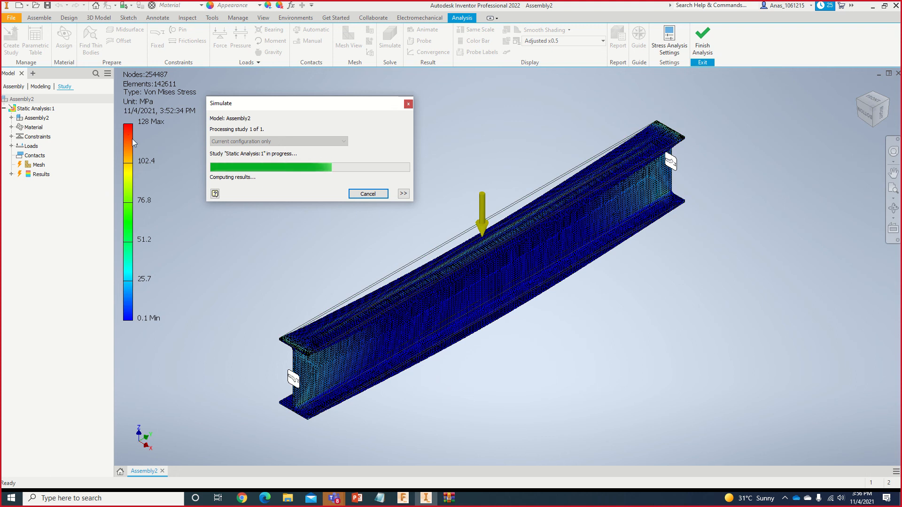
Step: Examine the mesh and Von Mises stress at the upper flange corner and web of the beam's far end
{"action": "scroll", "coordinate": [700, 133], "scroll_direction": "up", "scroll_amount": 3}
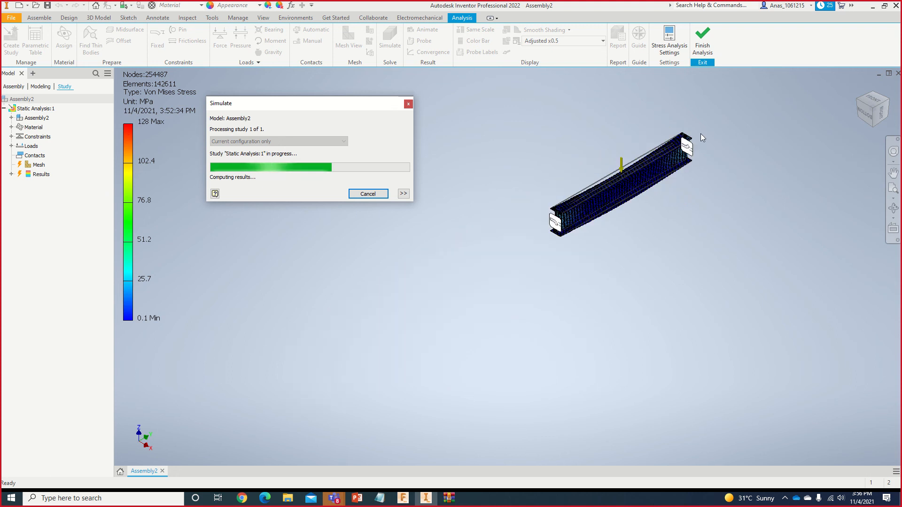
{"action": "scroll", "coordinate": [706, 135], "scroll_direction": "down", "scroll_amount": 6}
{"action": "scroll", "coordinate": [595, 165], "scroll_direction": "down", "scroll_amount": 4}
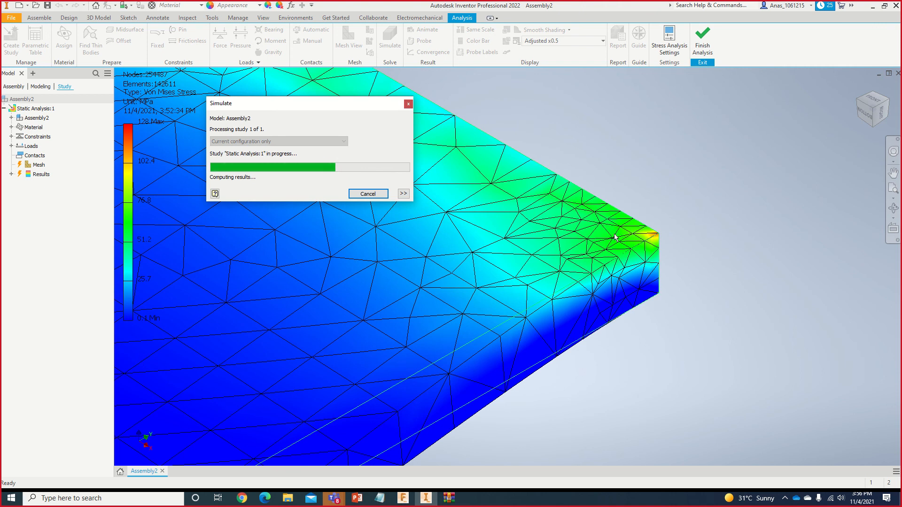
{"action": "scroll", "coordinate": [611, 226], "scroll_direction": "up", "scroll_amount": 2}
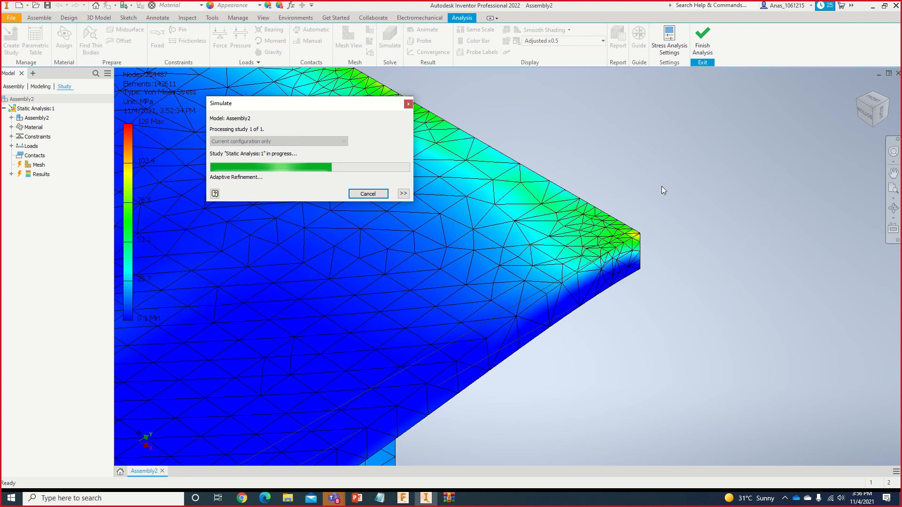
{"action": "scroll", "coordinate": [720, 305], "scroll_direction": "up", "scroll_amount": 6}
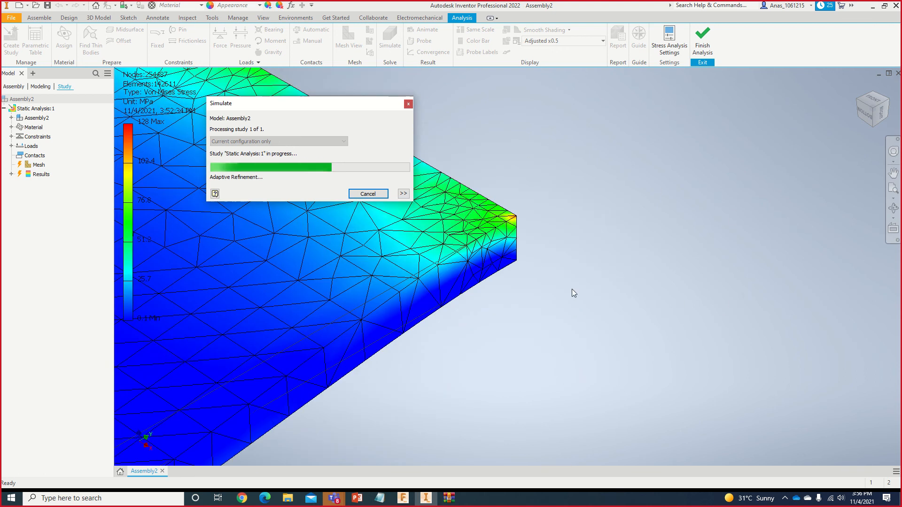
{"action": "scroll", "coordinate": [595, 292], "scroll_direction": "up", "scroll_amount": 8}
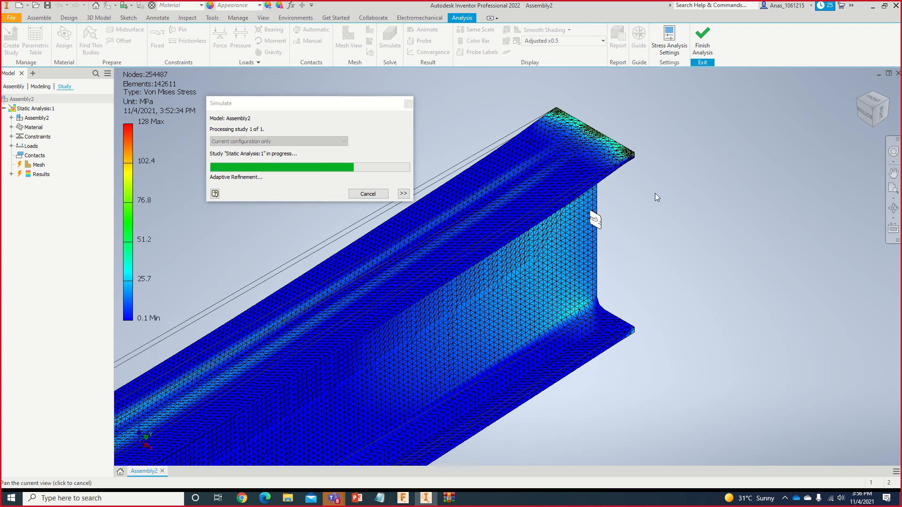
{"action": "scroll", "coordinate": [667, 268], "scroll_direction": "down", "scroll_amount": 3}
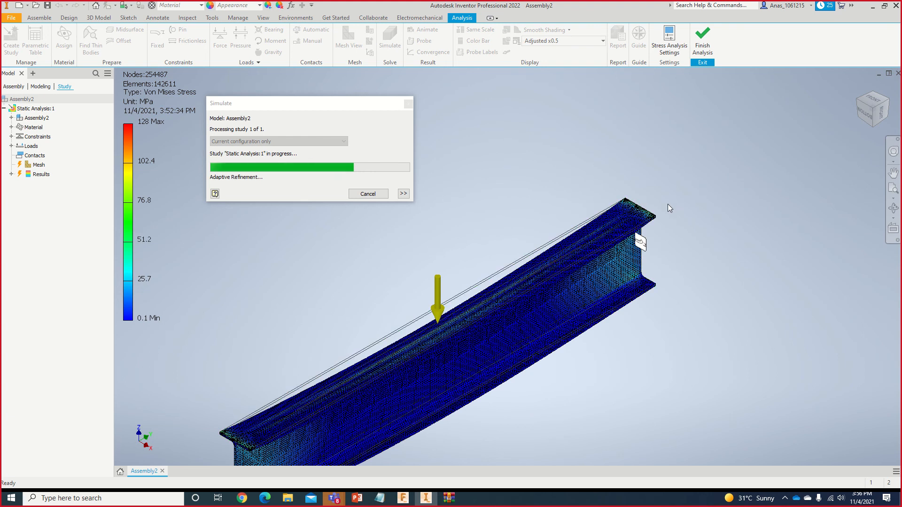
{"action": "scroll", "coordinate": [722, 284], "scroll_direction": "down", "scroll_amount": 3}
{"action": "scroll", "coordinate": [712, 274], "scroll_direction": "up", "scroll_amount": 2}
{"action": "middle_click_drag", "start_coordinate": [711, 270], "coordinate": [762, 148]}
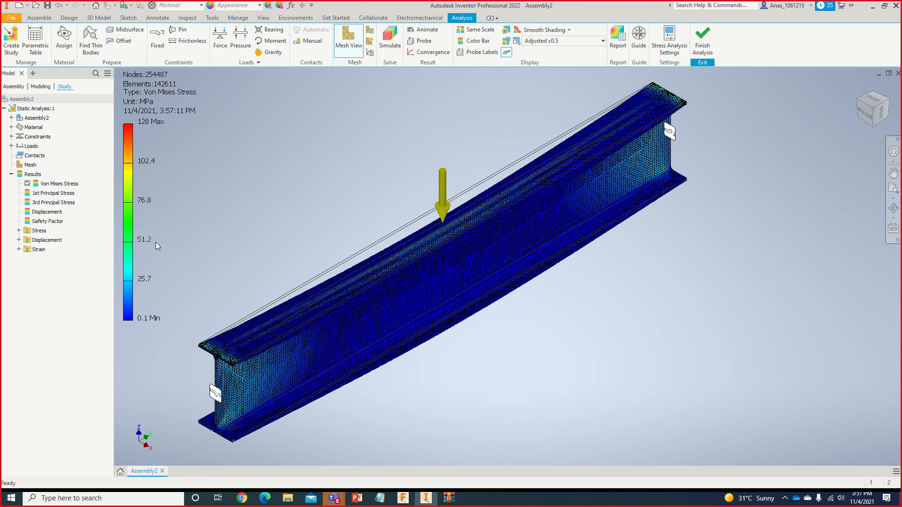
Step: Turn on the probe labels for the Von Mises stress results of the beam
{"action": "left_click", "coordinate": [489, 52]}
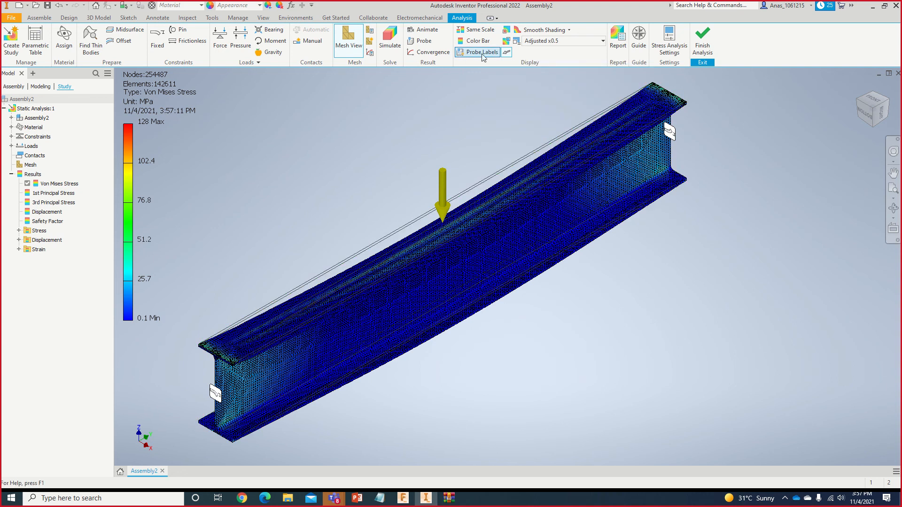
{"action": "left_click", "coordinate": [620, 182]}
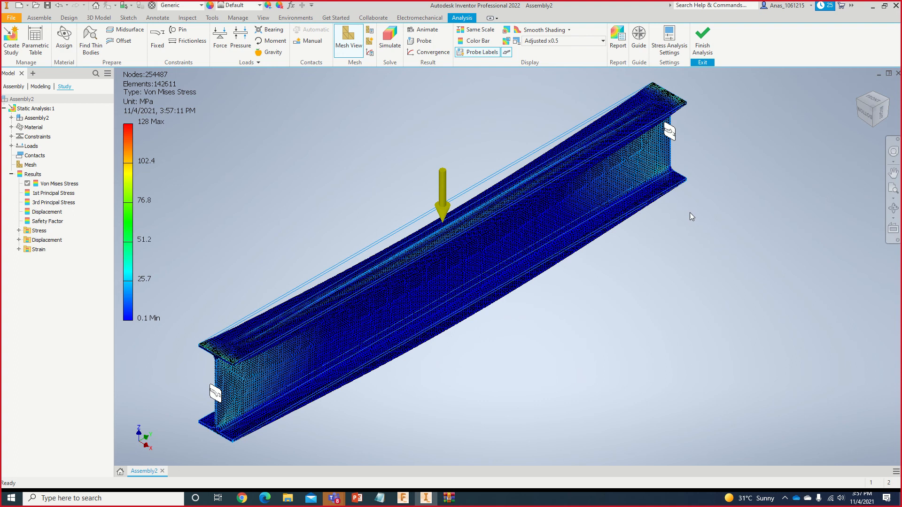
{"action": "left_click", "coordinate": [682, 95]}
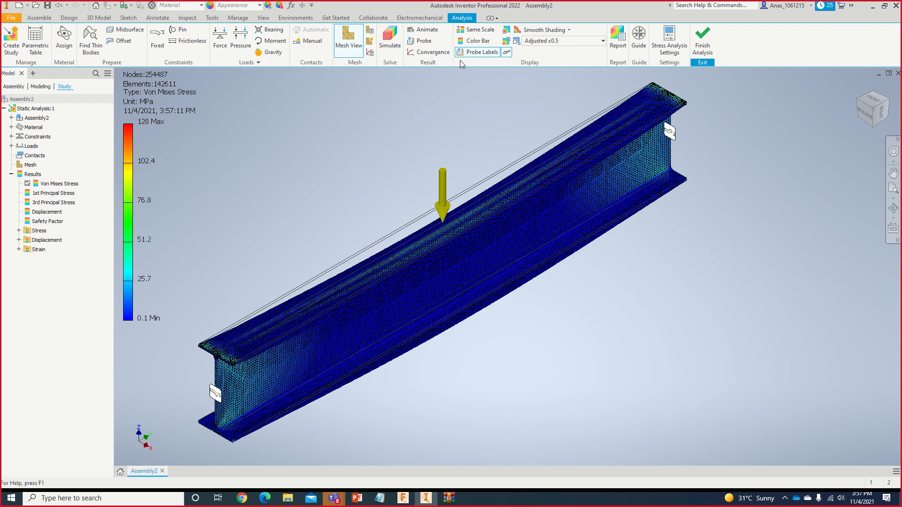
{"action": "left_click", "coordinate": [483, 52]}
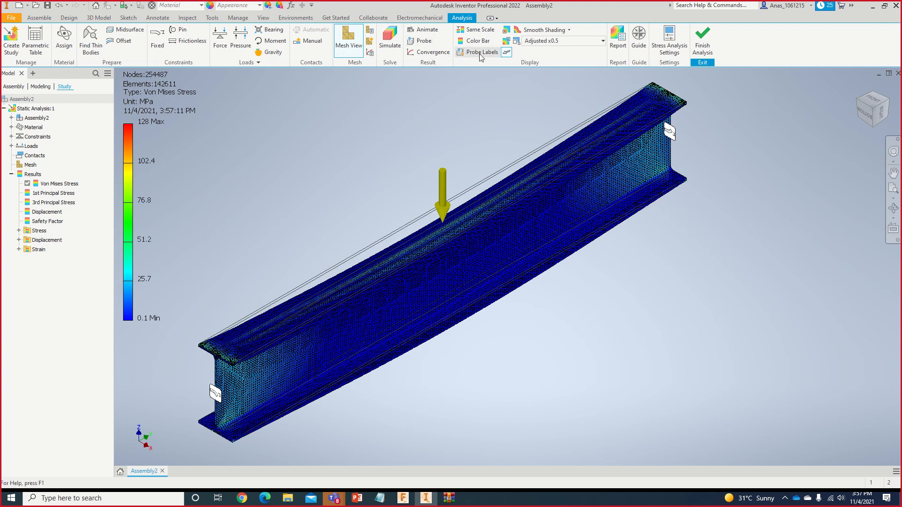
Step: Probe the Von Mises stress near the outer corner of the upper flange at the beam's far end
{"action": "left_click", "coordinate": [420, 41]}
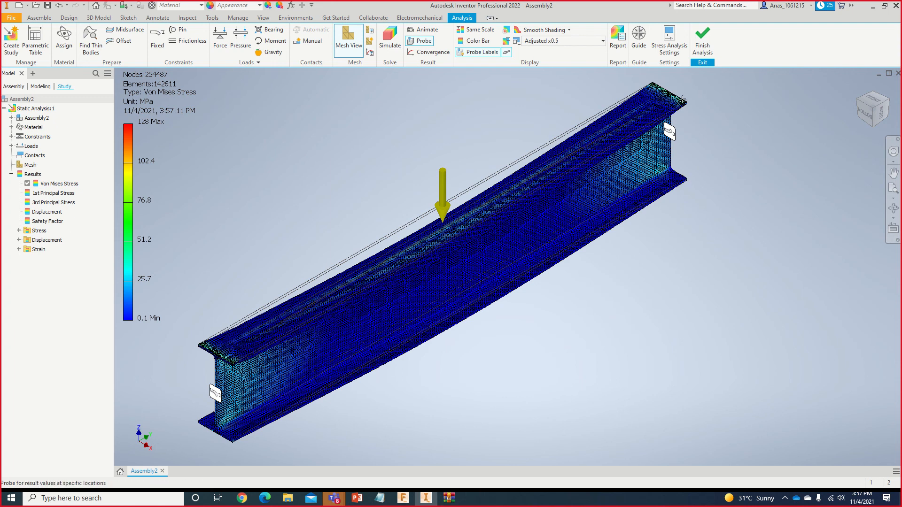
{"action": "scroll", "coordinate": [735, 114], "scroll_direction": "down", "scroll_amount": 3}
{"action": "scroll", "coordinate": [735, 114], "scroll_direction": "up", "scroll_amount": 5}
{"action": "scroll", "coordinate": [586, 106], "scroll_direction": "up", "scroll_amount": 3}
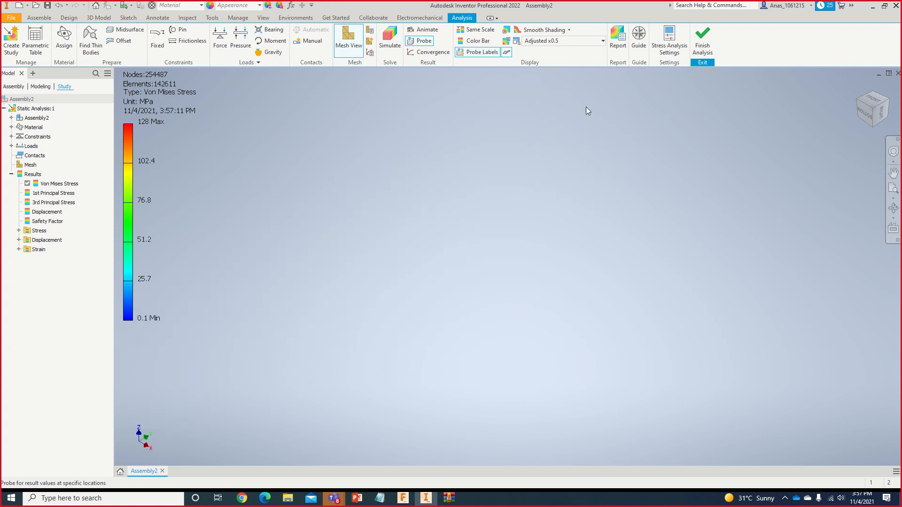
{"action": "scroll", "coordinate": [693, 160], "scroll_direction": "down", "scroll_amount": 3}
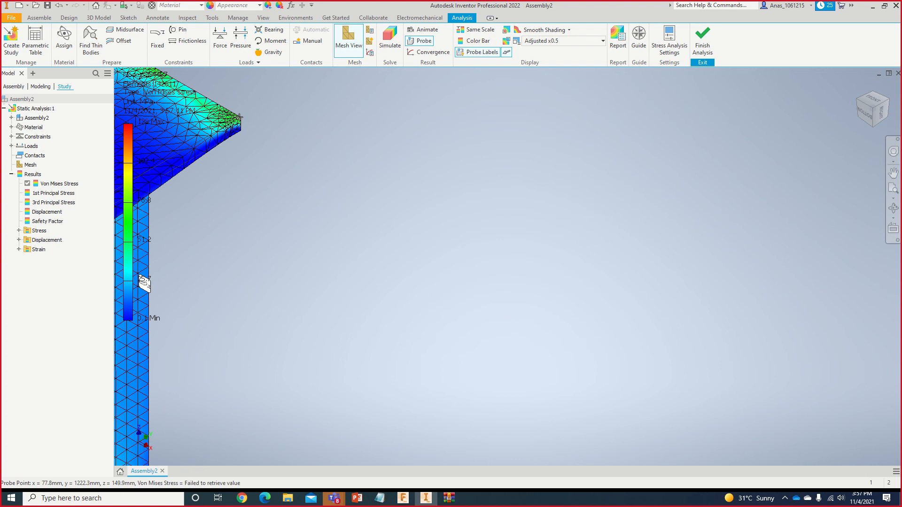
{"action": "left_click", "coordinate": [237, 116]}
Step: Probe a second Von Mises stress at the yellow-orange tip of the same upper flange corner and bring its label into view
{"action": "scroll", "coordinate": [280, 129], "scroll_direction": "down", "scroll_amount": 5}
{"action": "middle_click_drag", "start_coordinate": [348, 111], "coordinate": [381, 168]}
{"action": "scroll", "coordinate": [378, 161], "scroll_direction": "up", "scroll_amount": 4}
{"action": "scroll", "coordinate": [290, 162], "scroll_direction": "up", "scroll_amount": 3}
{"action": "middle_click_drag", "start_coordinate": [222, 139], "coordinate": [452, 211]}
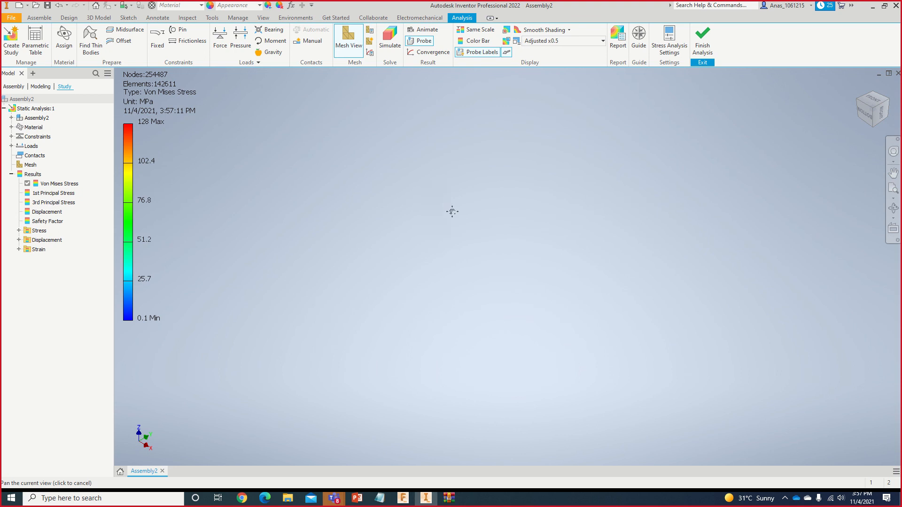
{"action": "middle_click_drag", "start_coordinate": [366, 222], "coordinate": [852, 84]}
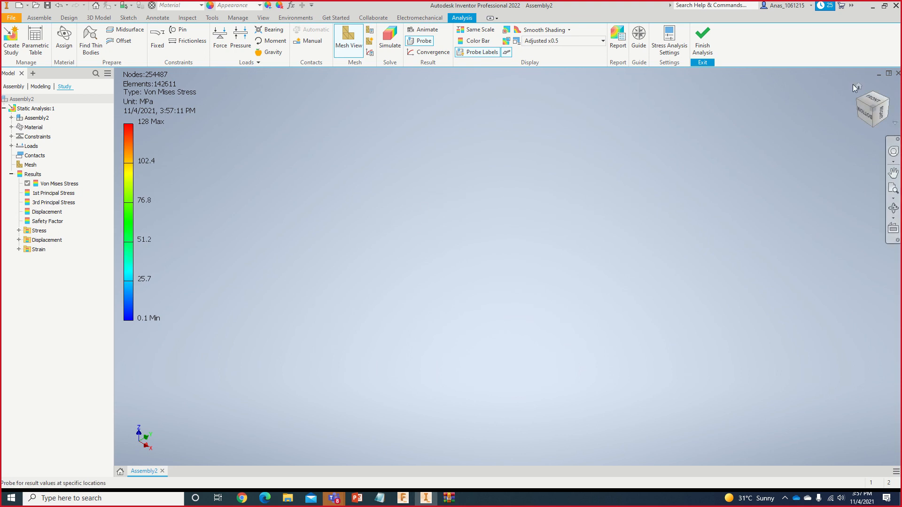
{"action": "middle_click_drag", "start_coordinate": [291, 220], "coordinate": [839, 94]}
{"action": "scroll", "coordinate": [698, 164], "scroll_direction": "down", "scroll_amount": 5}
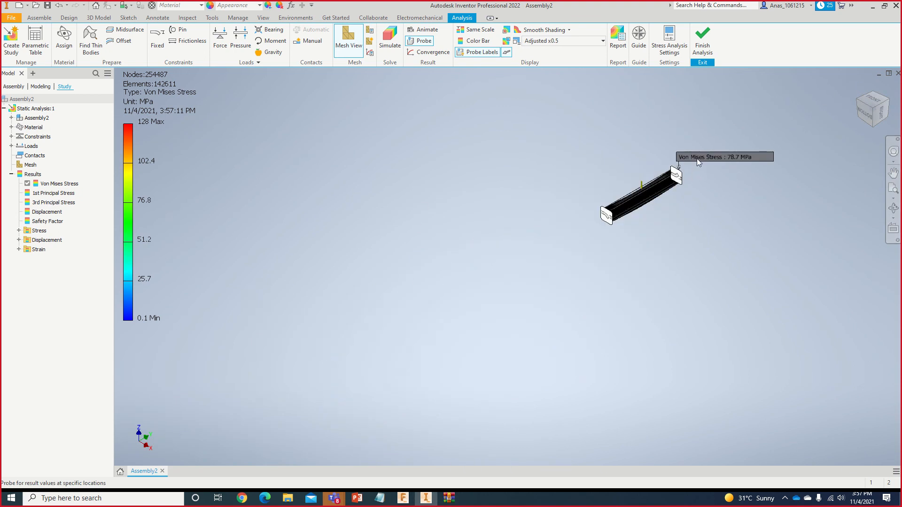
{"action": "scroll", "coordinate": [685, 166], "scroll_direction": "up", "scroll_amount": 6}
{"action": "scroll", "coordinate": [661, 148], "scroll_direction": "up", "scroll_amount": 8}
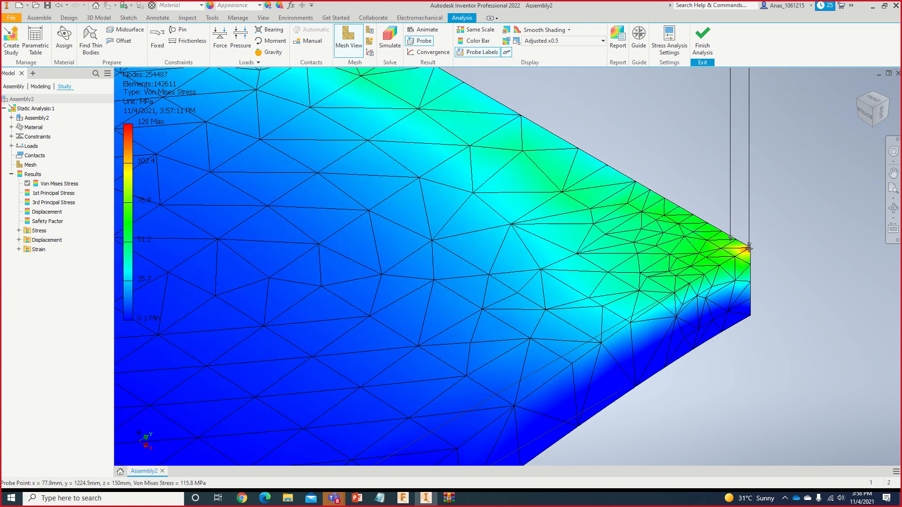
{"action": "scroll", "coordinate": [760, 249], "scroll_direction": "down", "scroll_amount": 3}
{"action": "scroll", "coordinate": [814, 163], "scroll_direction": "down", "scroll_amount": 6}
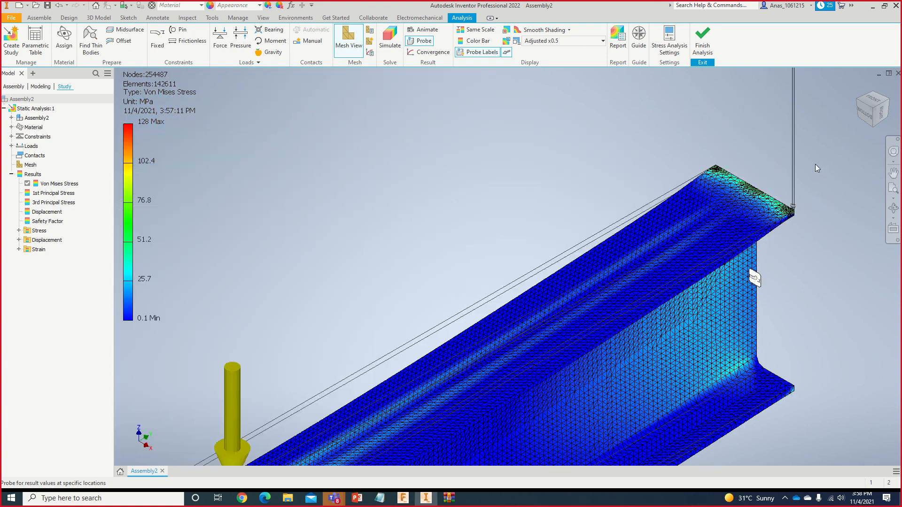
{"action": "middle_click_drag", "start_coordinate": [813, 163], "coordinate": [706, 332]}
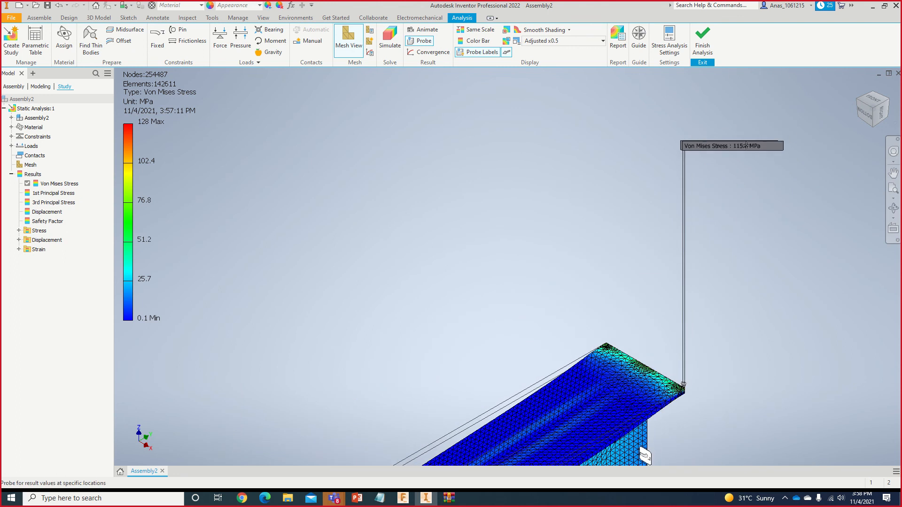
Step: Hide and redisplay the probe labels, and move the two overlapping stress labels apart above the flange corner
{"action": "left_click", "coordinate": [488, 53]}
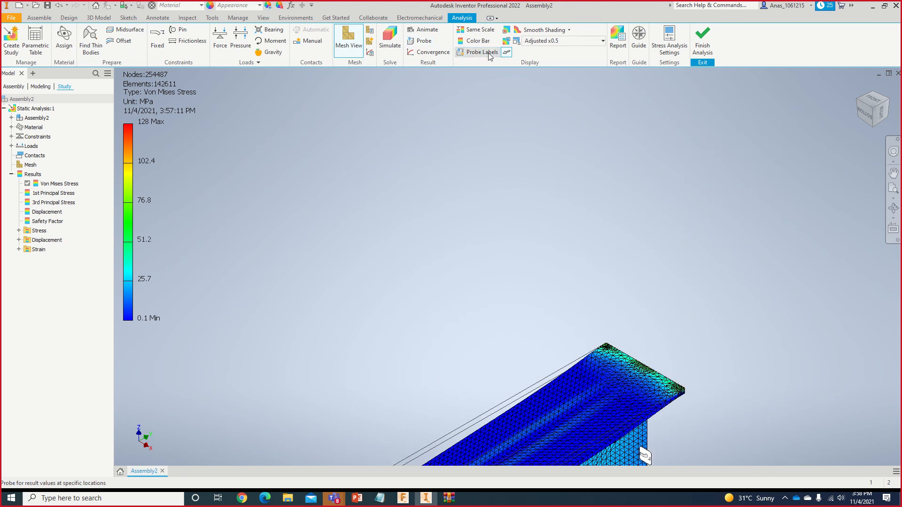
{"action": "left_click", "coordinate": [490, 54]}
{"action": "left_click_drag", "start_coordinate": [767, 152], "coordinate": [827, 303]}
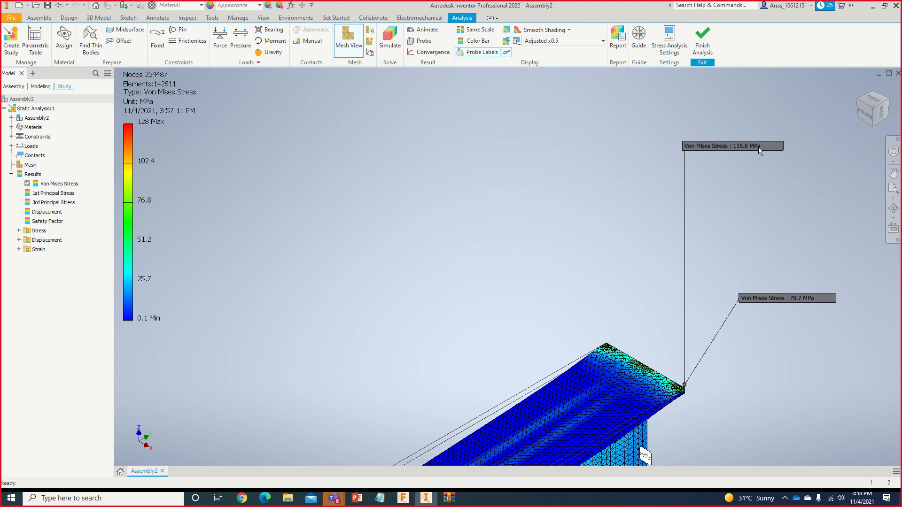
{"action": "left_click_drag", "start_coordinate": [760, 149], "coordinate": [648, 198]}
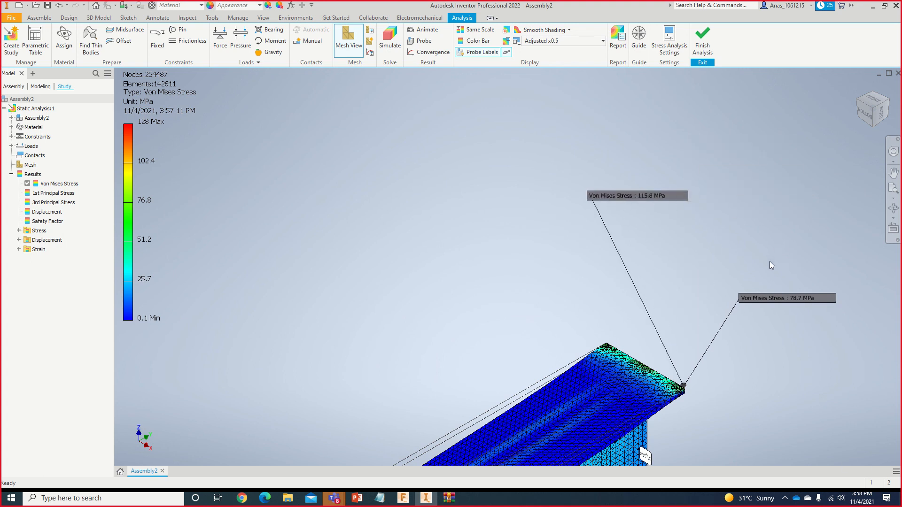
Step: Switch the result plot to Displacement with the mesh and both corner probe labels shown
{"action": "scroll", "coordinate": [774, 276], "scroll_direction": "down", "scroll_amount": 4}
{"action": "scroll", "coordinate": [768, 272], "scroll_direction": "up", "scroll_amount": 3}
{"action": "middle_click_drag", "start_coordinate": [768, 272], "coordinate": [666, 139]}
{"action": "scroll", "coordinate": [721, 246], "scroll_direction": "down", "scroll_amount": 5}
{"action": "scroll", "coordinate": [722, 261], "scroll_direction": "up", "scroll_amount": 4}
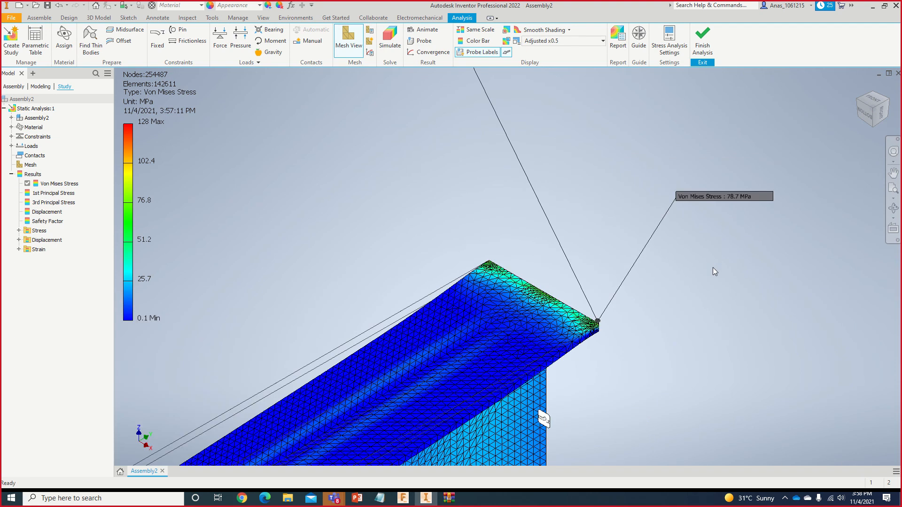
{"action": "scroll", "coordinate": [713, 268], "scroll_direction": "up", "scroll_amount": 4}
{"action": "middle_click_drag", "start_coordinate": [724, 282], "coordinate": [751, 188]}
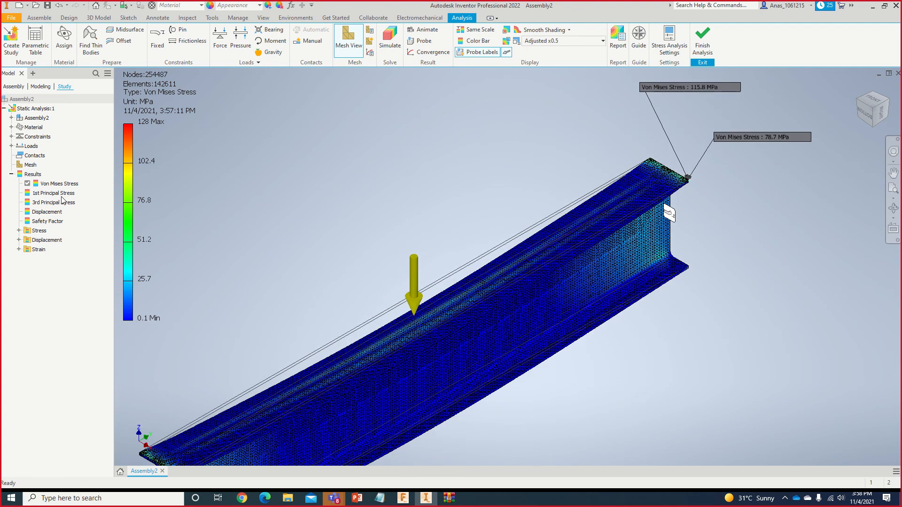
{"action": "double_click", "coordinate": [47, 212]}
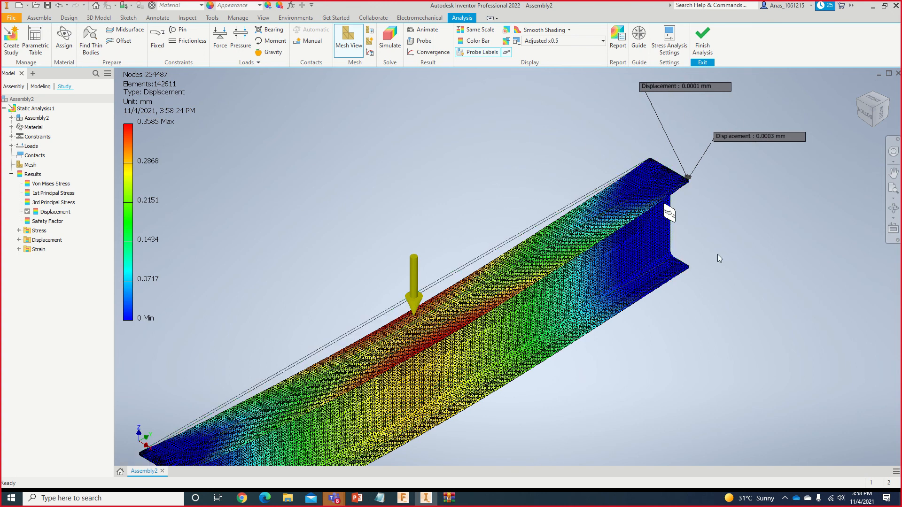
{"action": "middle_click_drag", "start_coordinate": [769, 209], "coordinate": [777, 205]}
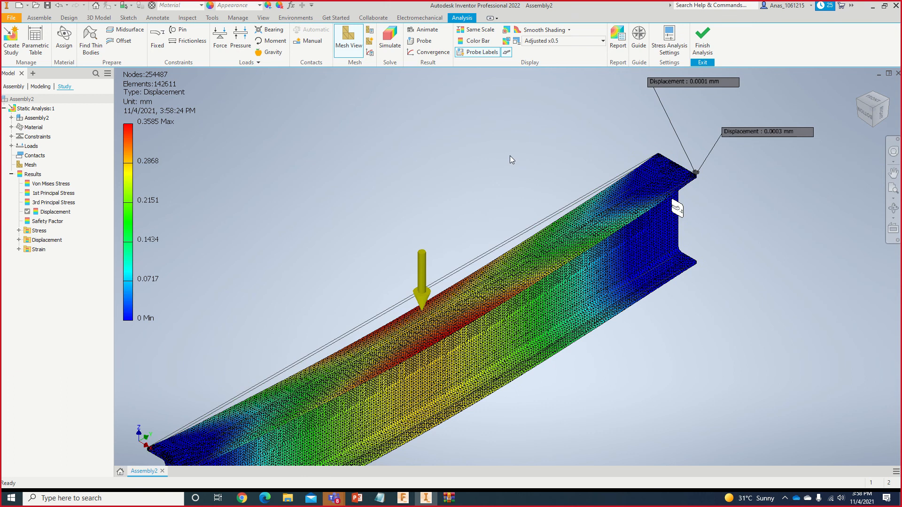
Step: Probe the displacement at the upper flange edge near midspan and on the lower web near the far end
{"action": "left_click", "coordinate": [421, 40]}
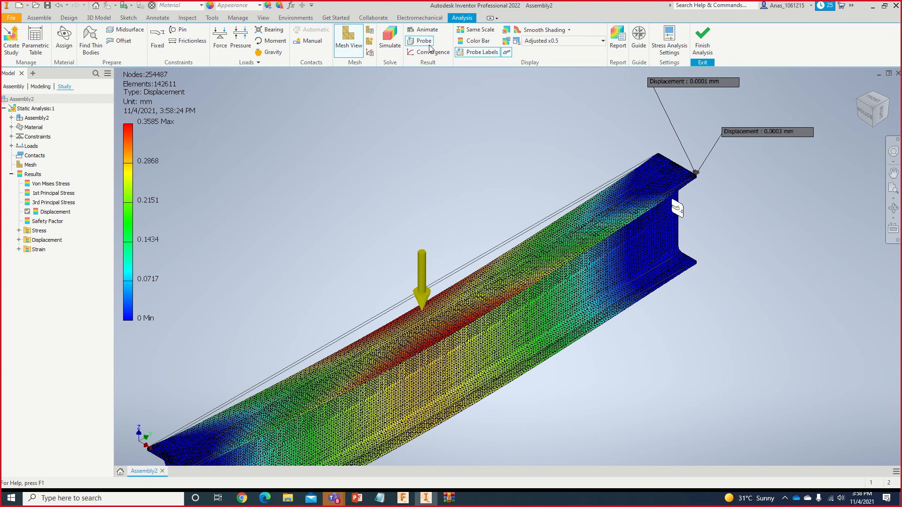
{"action": "left_click", "coordinate": [441, 332]}
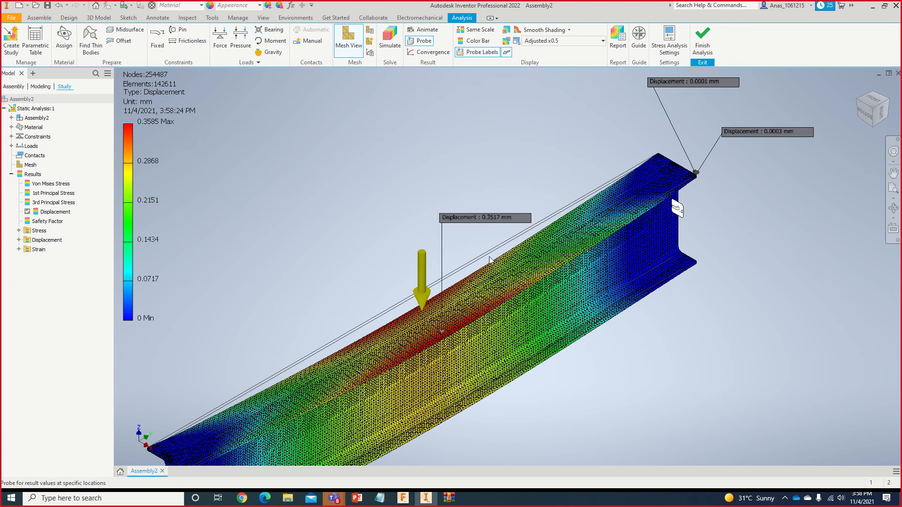
{"action": "left_click", "coordinate": [635, 269]}
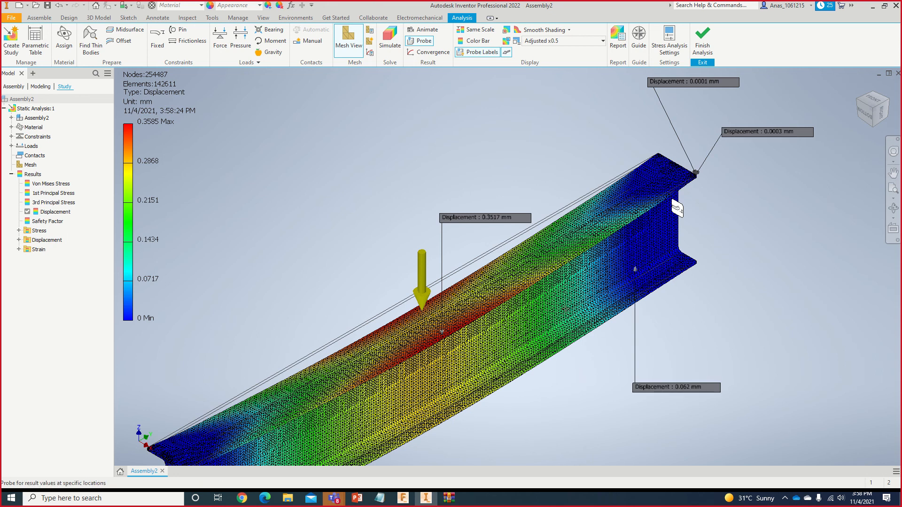
{"action": "scroll", "coordinate": [442, 361], "scroll_direction": "down", "scroll_amount": 2}
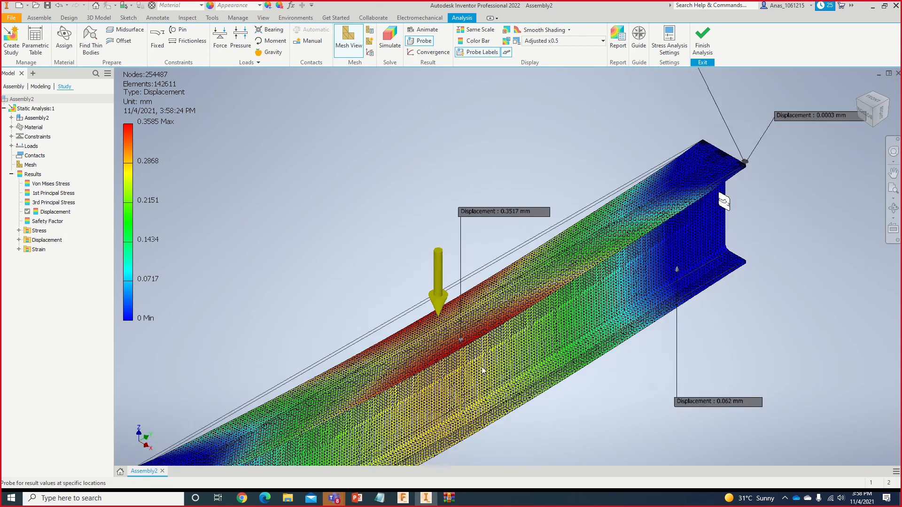
{"action": "middle_click_drag", "start_coordinate": [572, 399], "coordinate": [570, 336]}
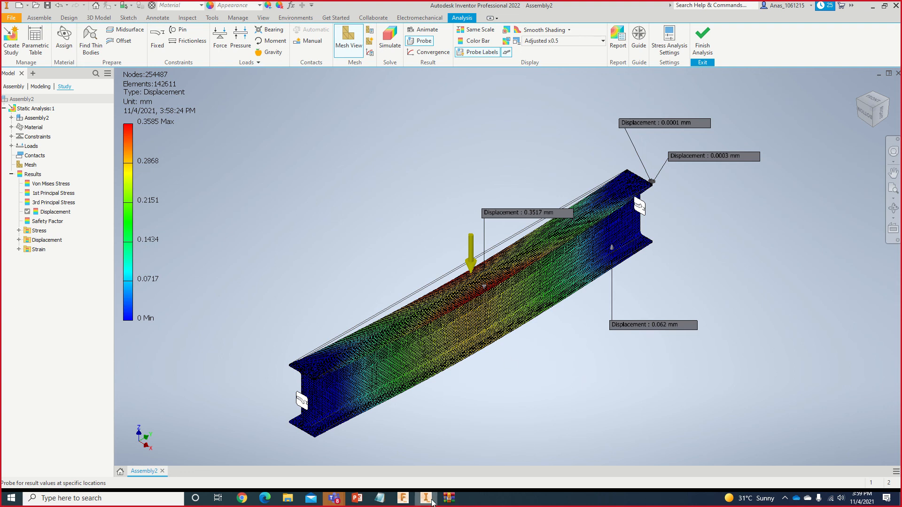
Step: Switch to PowerPoint and try to start a screen recording and a screen snip from the blank presentation
{"action": "left_click", "coordinate": [357, 497]}
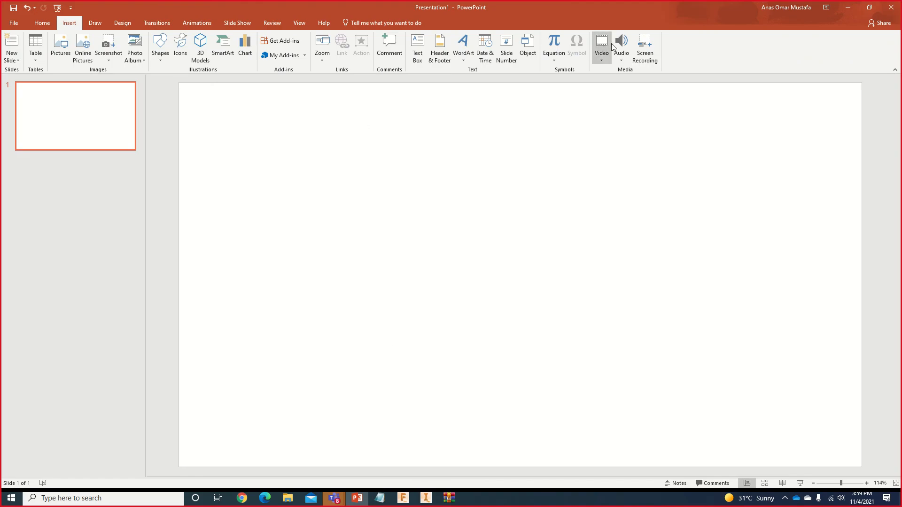
{"action": "left_click", "coordinate": [647, 46]}
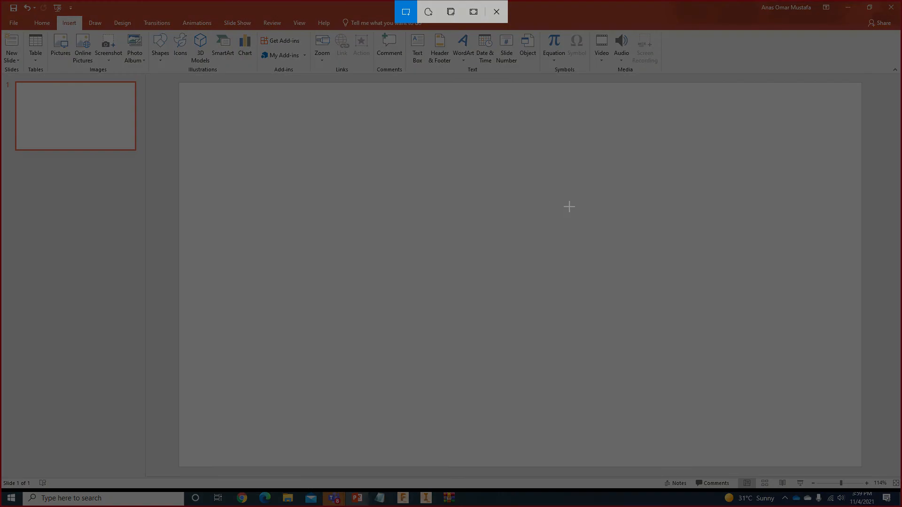
{"action": "key", "text": "Escape"}
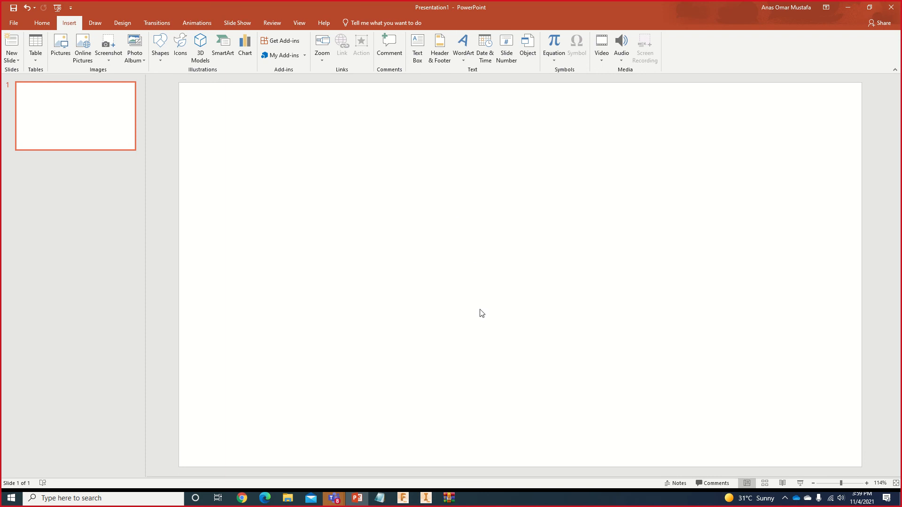
{"action": "key", "text": "F12"}
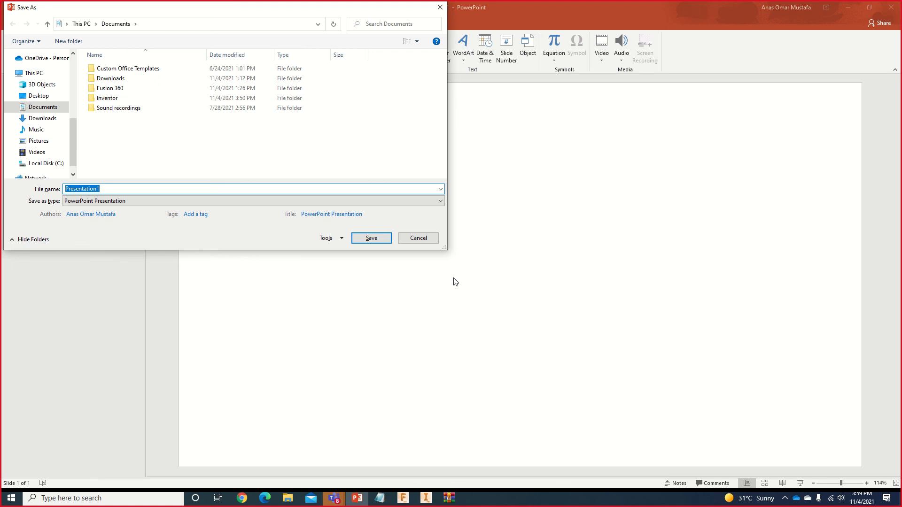
{"action": "left_click", "coordinate": [417, 238]}
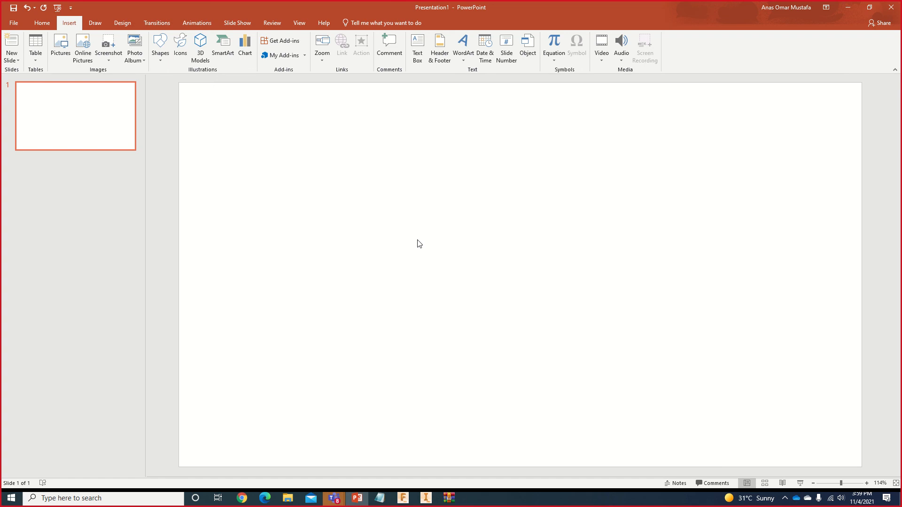
{"action": "key", "text": "super+s"}
{"action": "left_click", "coordinate": [431, 233]}
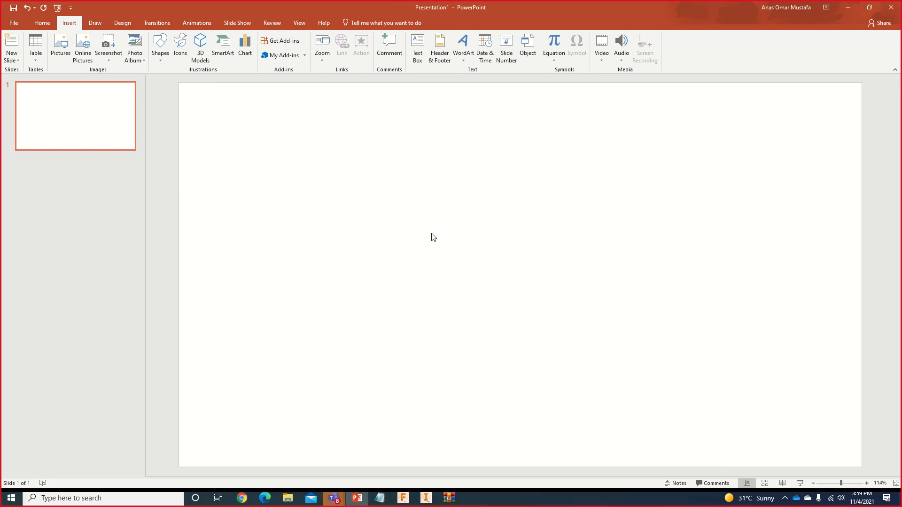